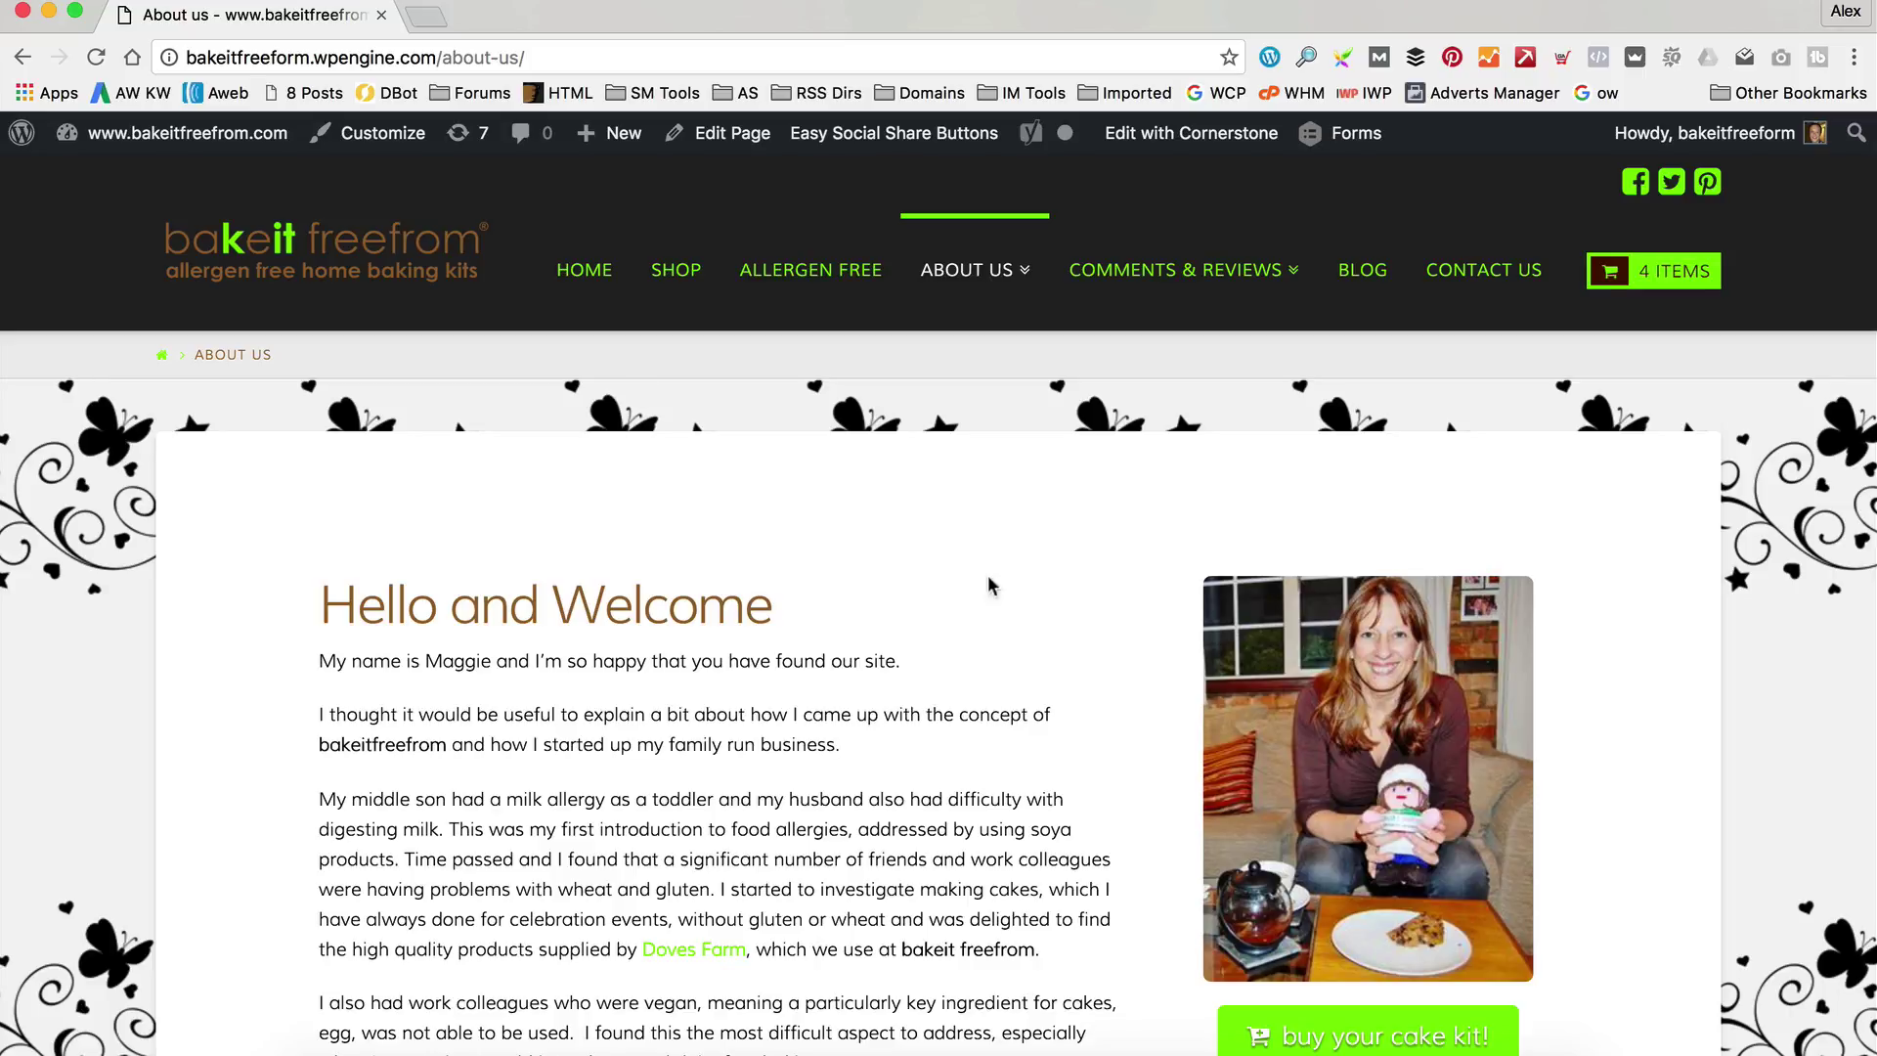
{"action": "scroll", "coordinate": [989, 585], "scroll_direction": "down", "scroll_amount": 7}
{"action": "scroll", "coordinate": [1124, 509], "scroll_direction": "up", "scroll_amount": 1}
{"action": "scroll", "coordinate": [1208, 451], "scroll_direction": "down", "scroll_amount": 2}
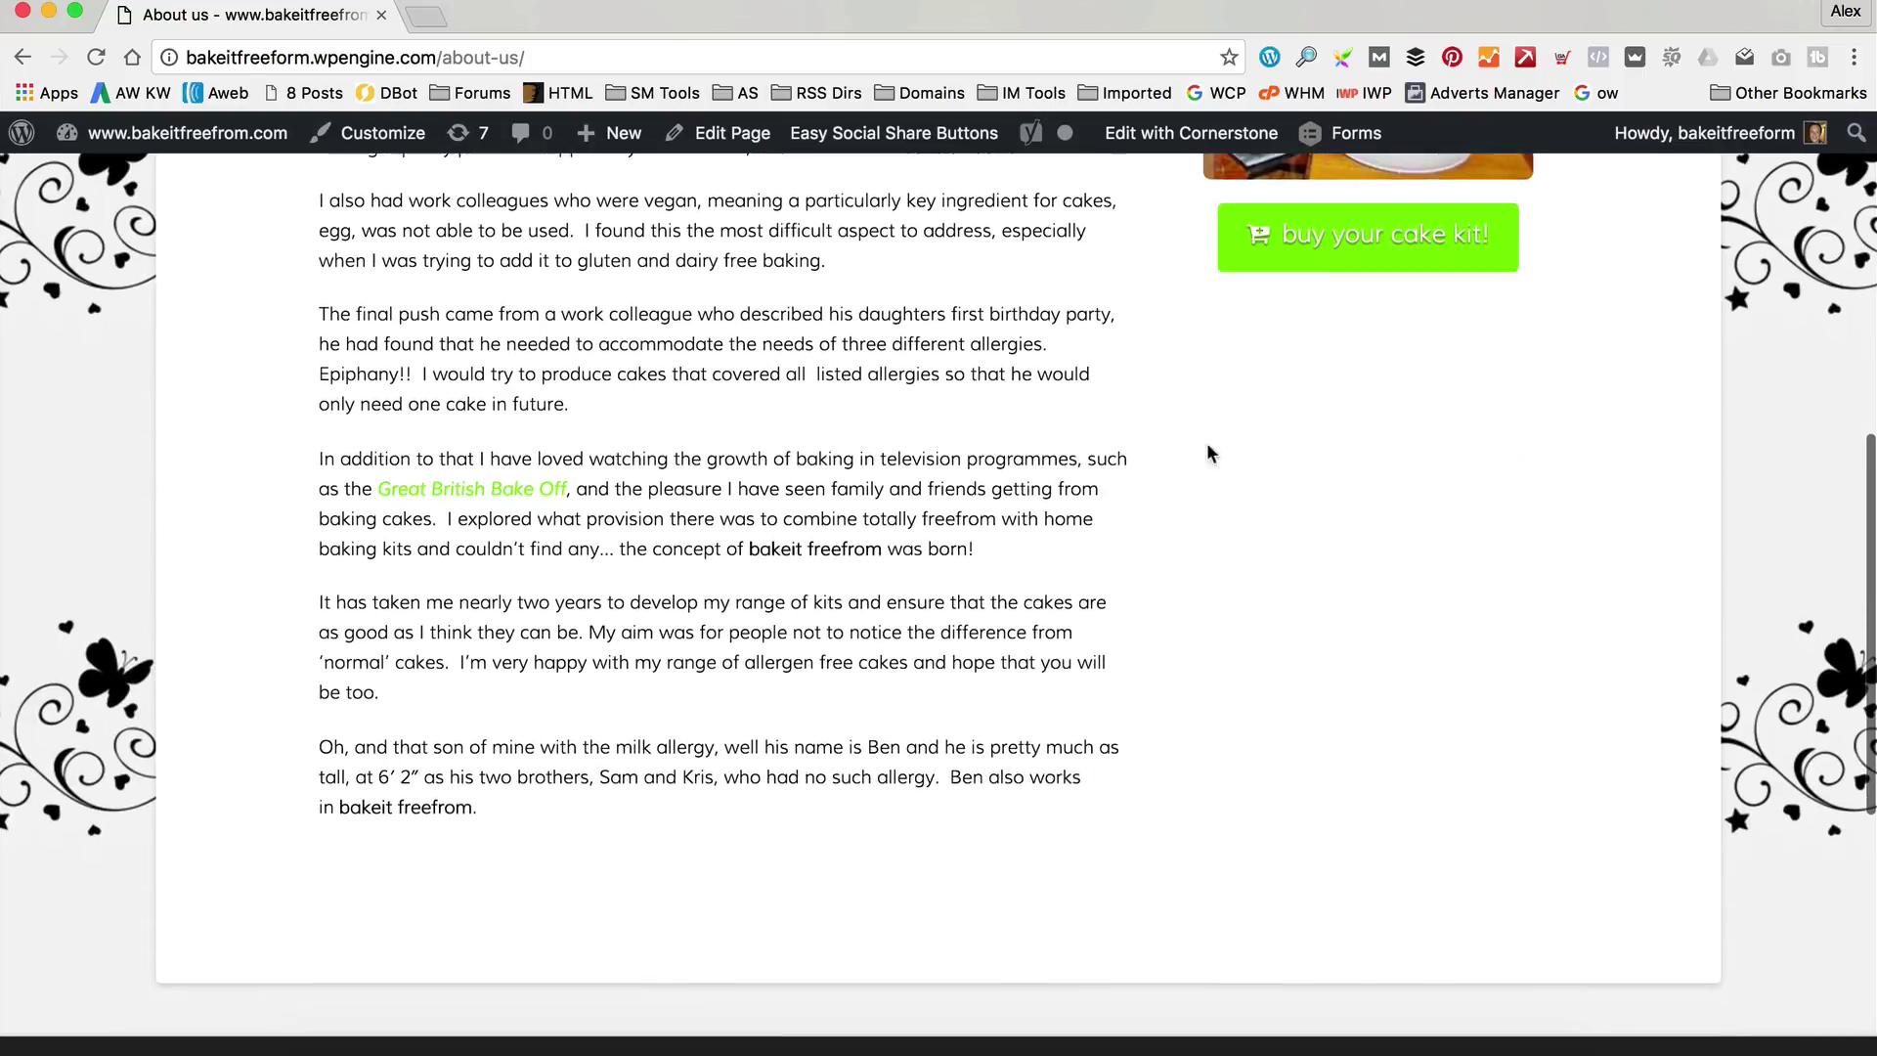
{"action": "scroll", "coordinate": [1208, 452], "scroll_direction": "down", "scroll_amount": 1}
{"action": "scroll", "coordinate": [1223, 509], "scroll_direction": "up", "scroll_amount": 10}
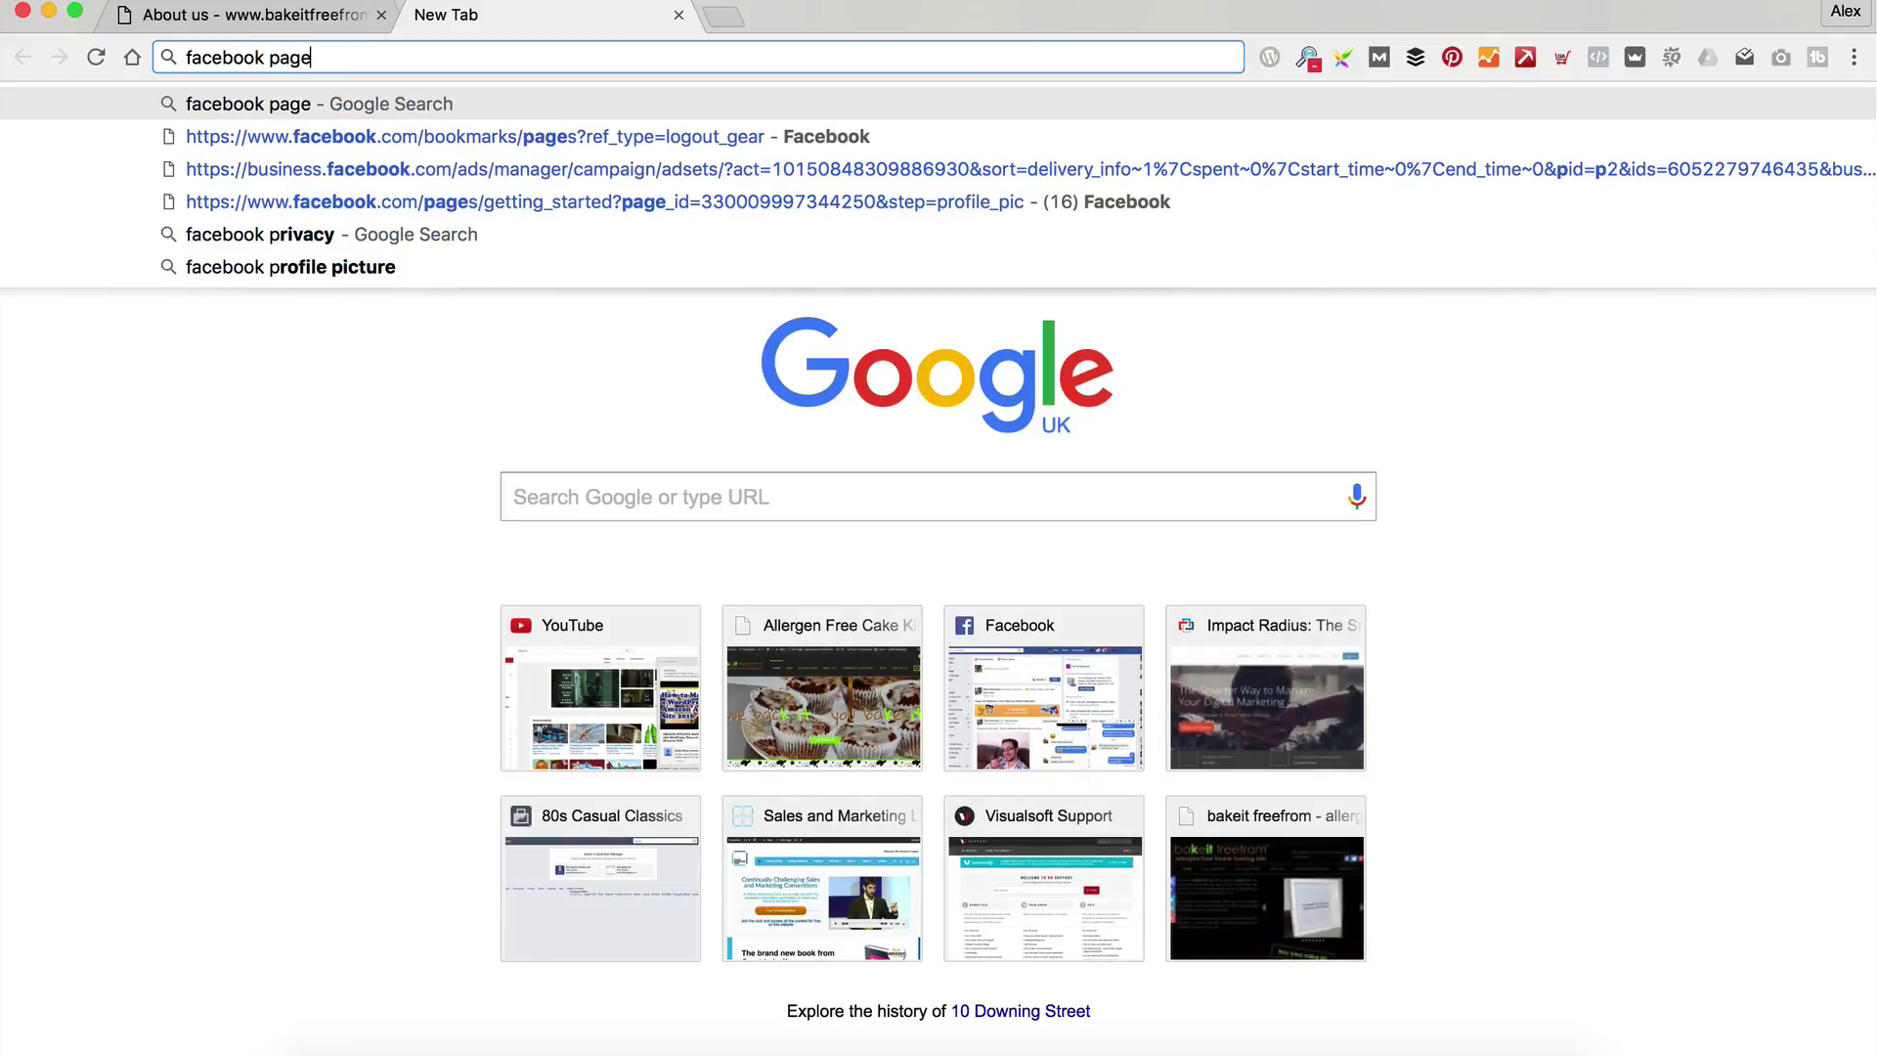
Search Google for 'facebook page widget' and open the 'Page Plugin - Social Plugins - Facebook Developers' result
{"action": "type", "text": "widget"}
{"action": "key", "text": "Return"}
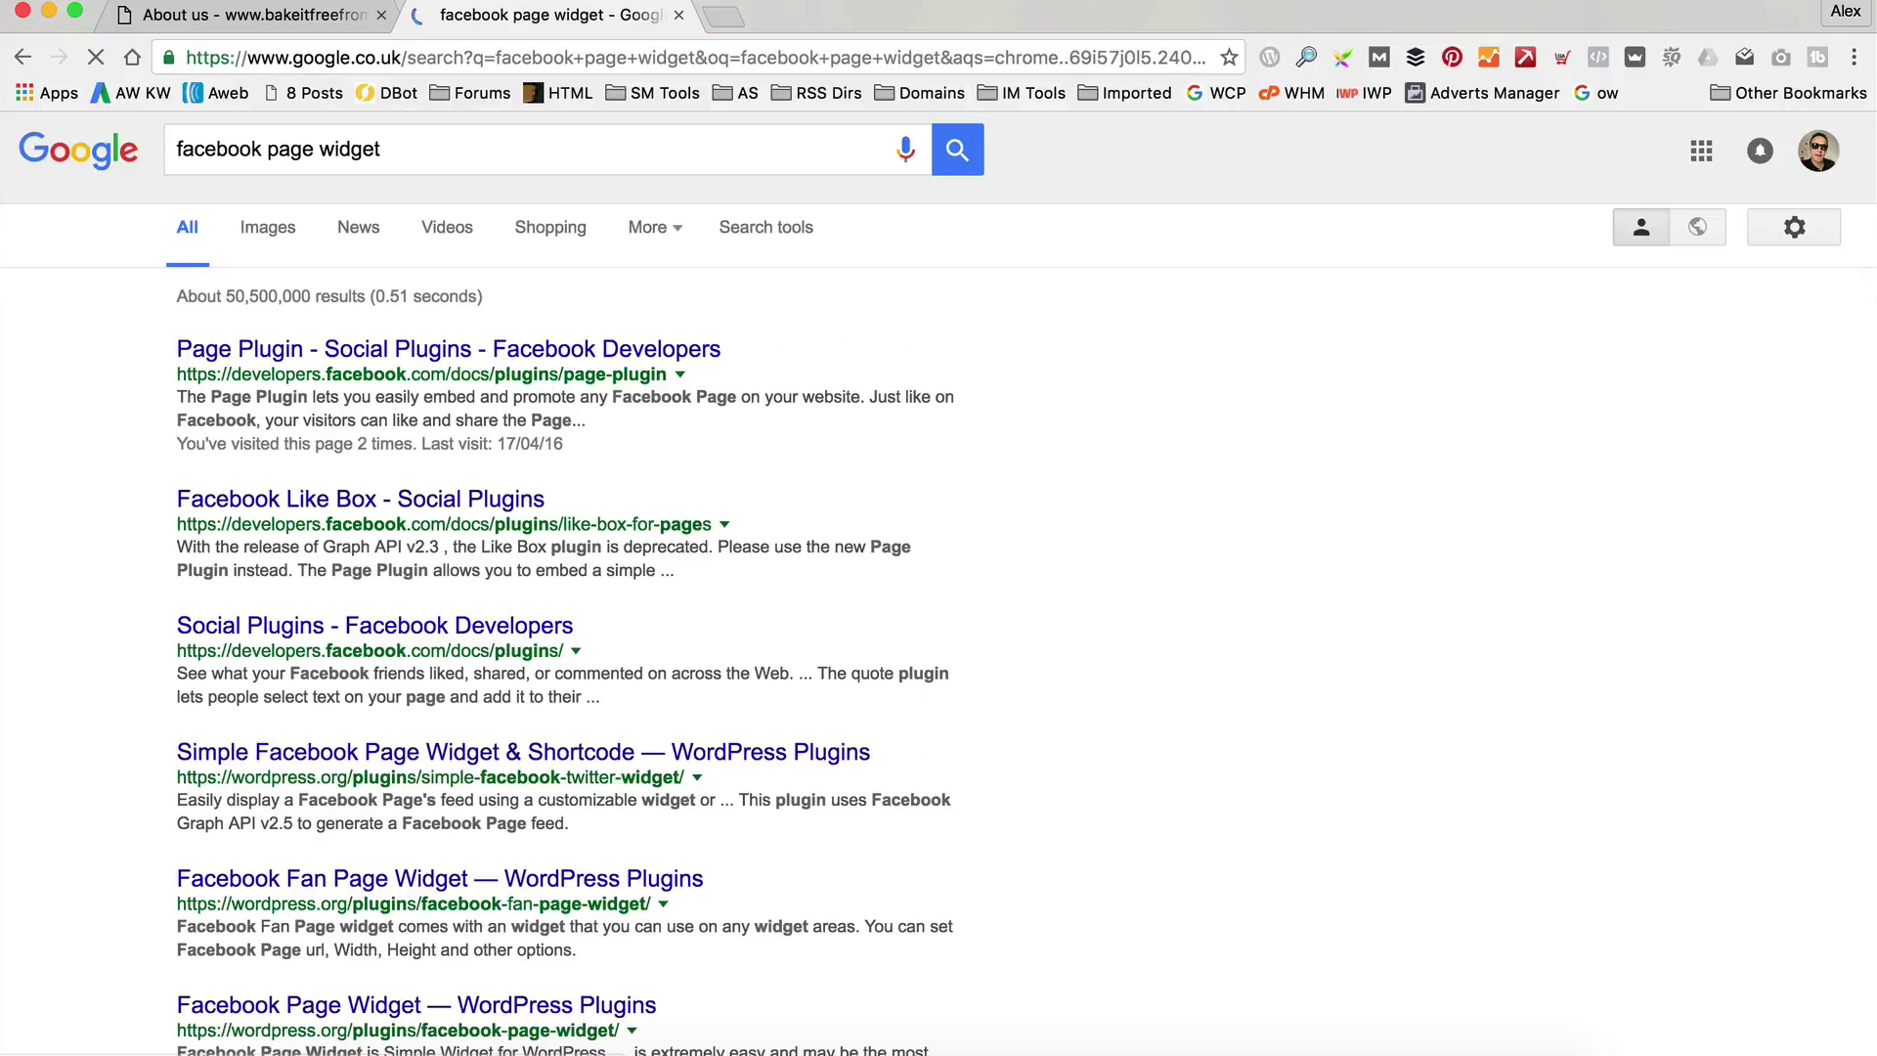
{"action": "left_click", "coordinate": [600, 352]}
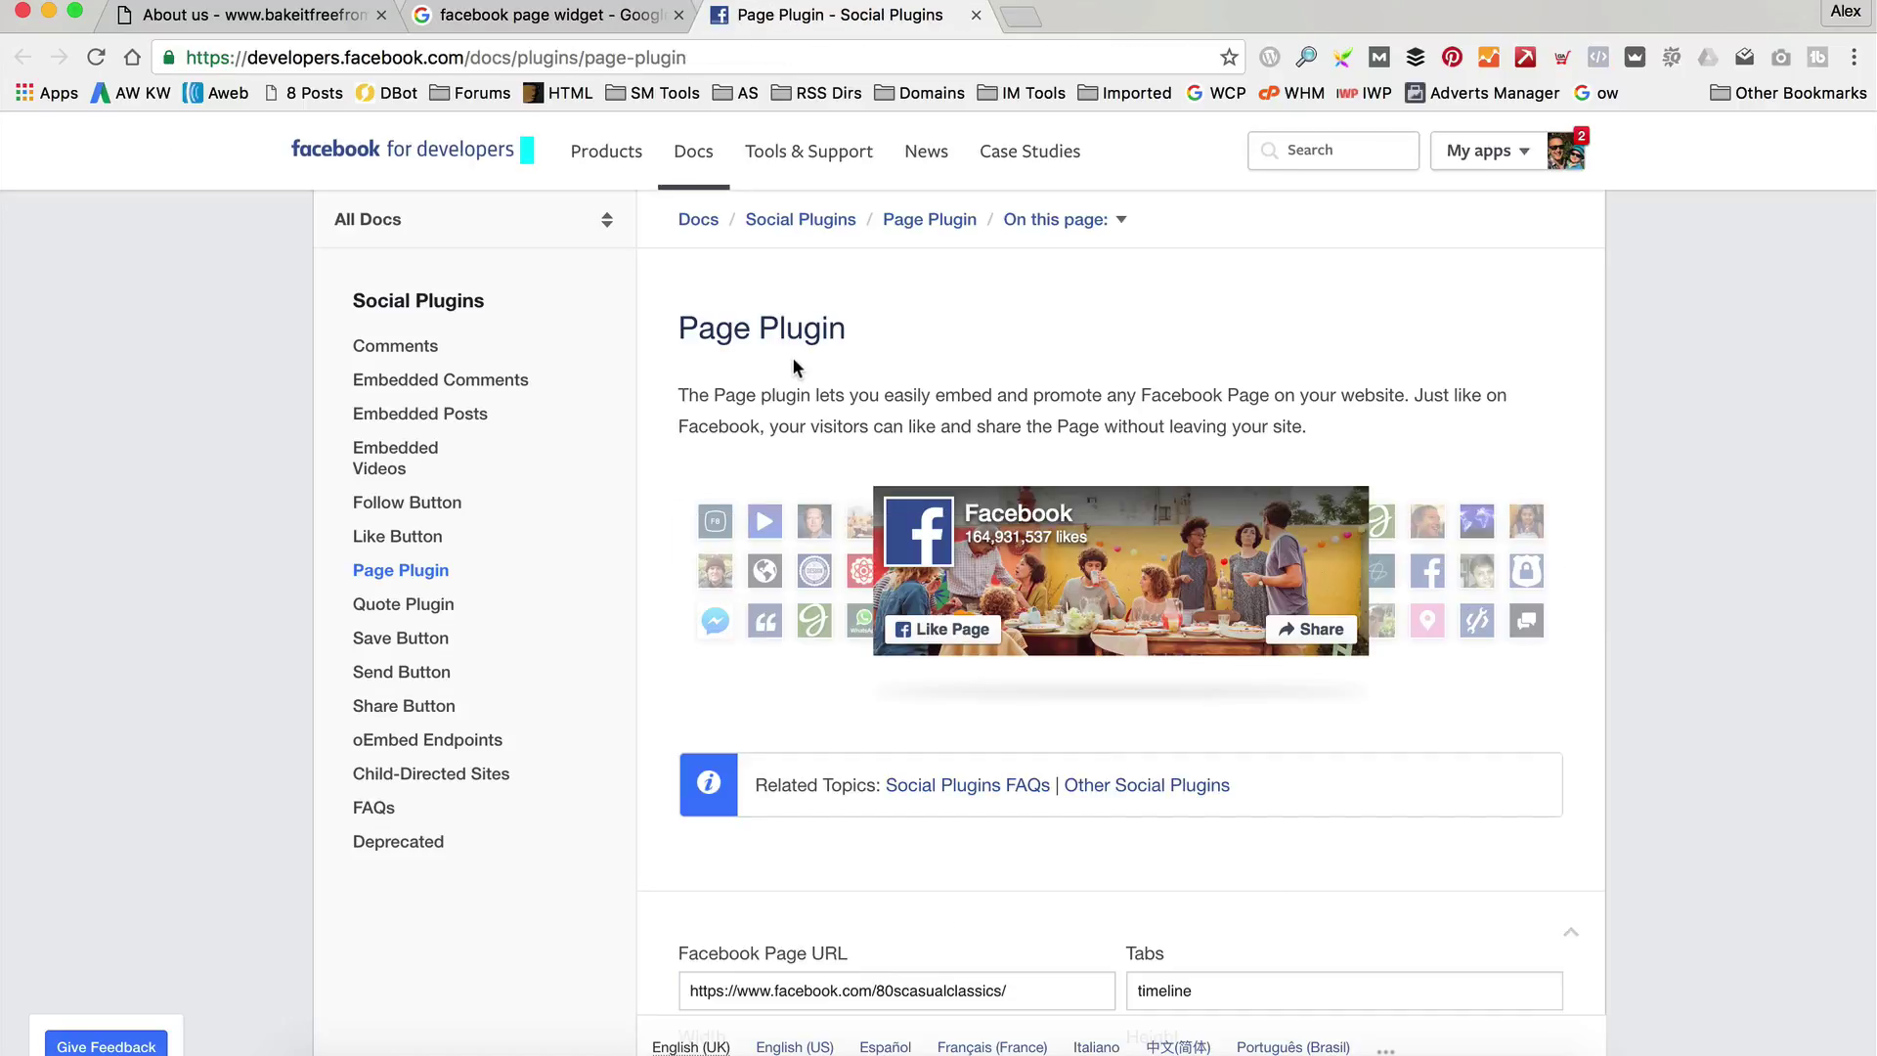
{"action": "scroll", "coordinate": [1158, 542], "scroll_direction": "down", "scroll_amount": 3}
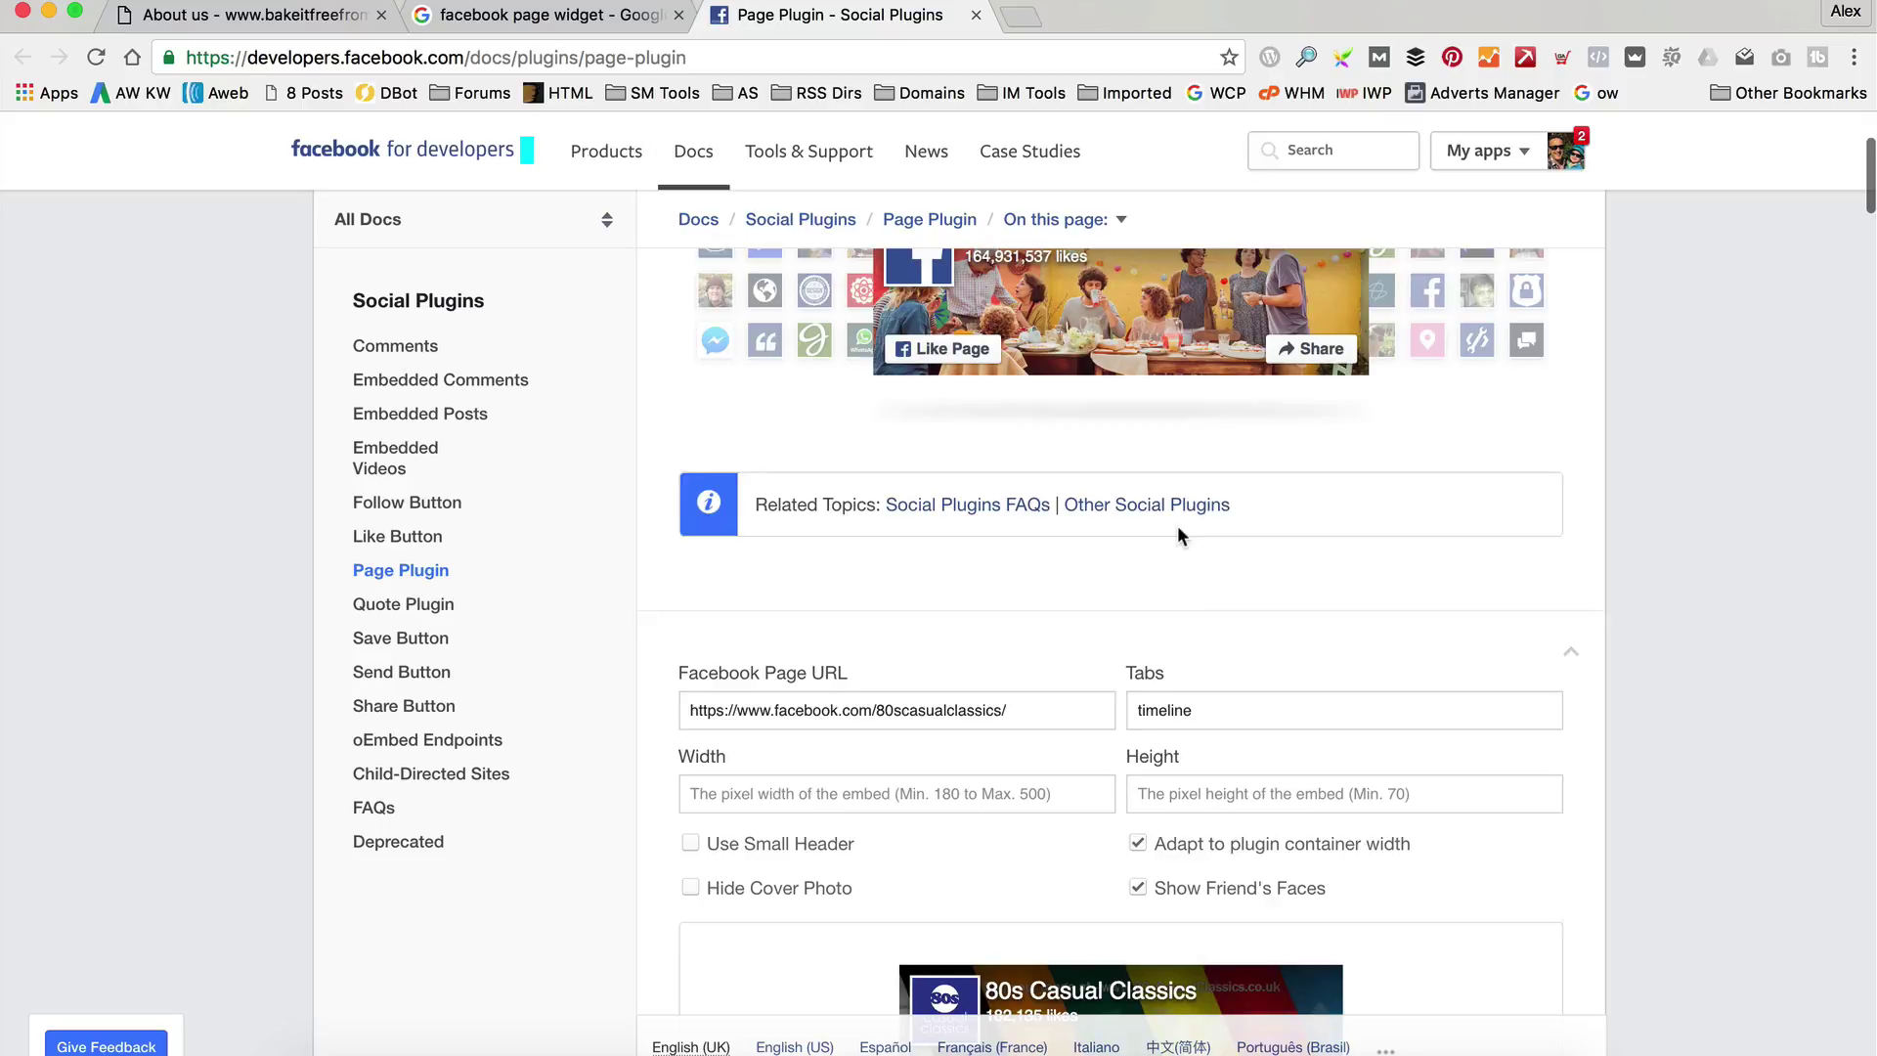
{"action": "scroll", "coordinate": [1100, 508], "scroll_direction": "down", "scroll_amount": 2}
{"action": "scroll", "coordinate": [1007, 480], "scroll_direction": "down", "scroll_amount": 1}
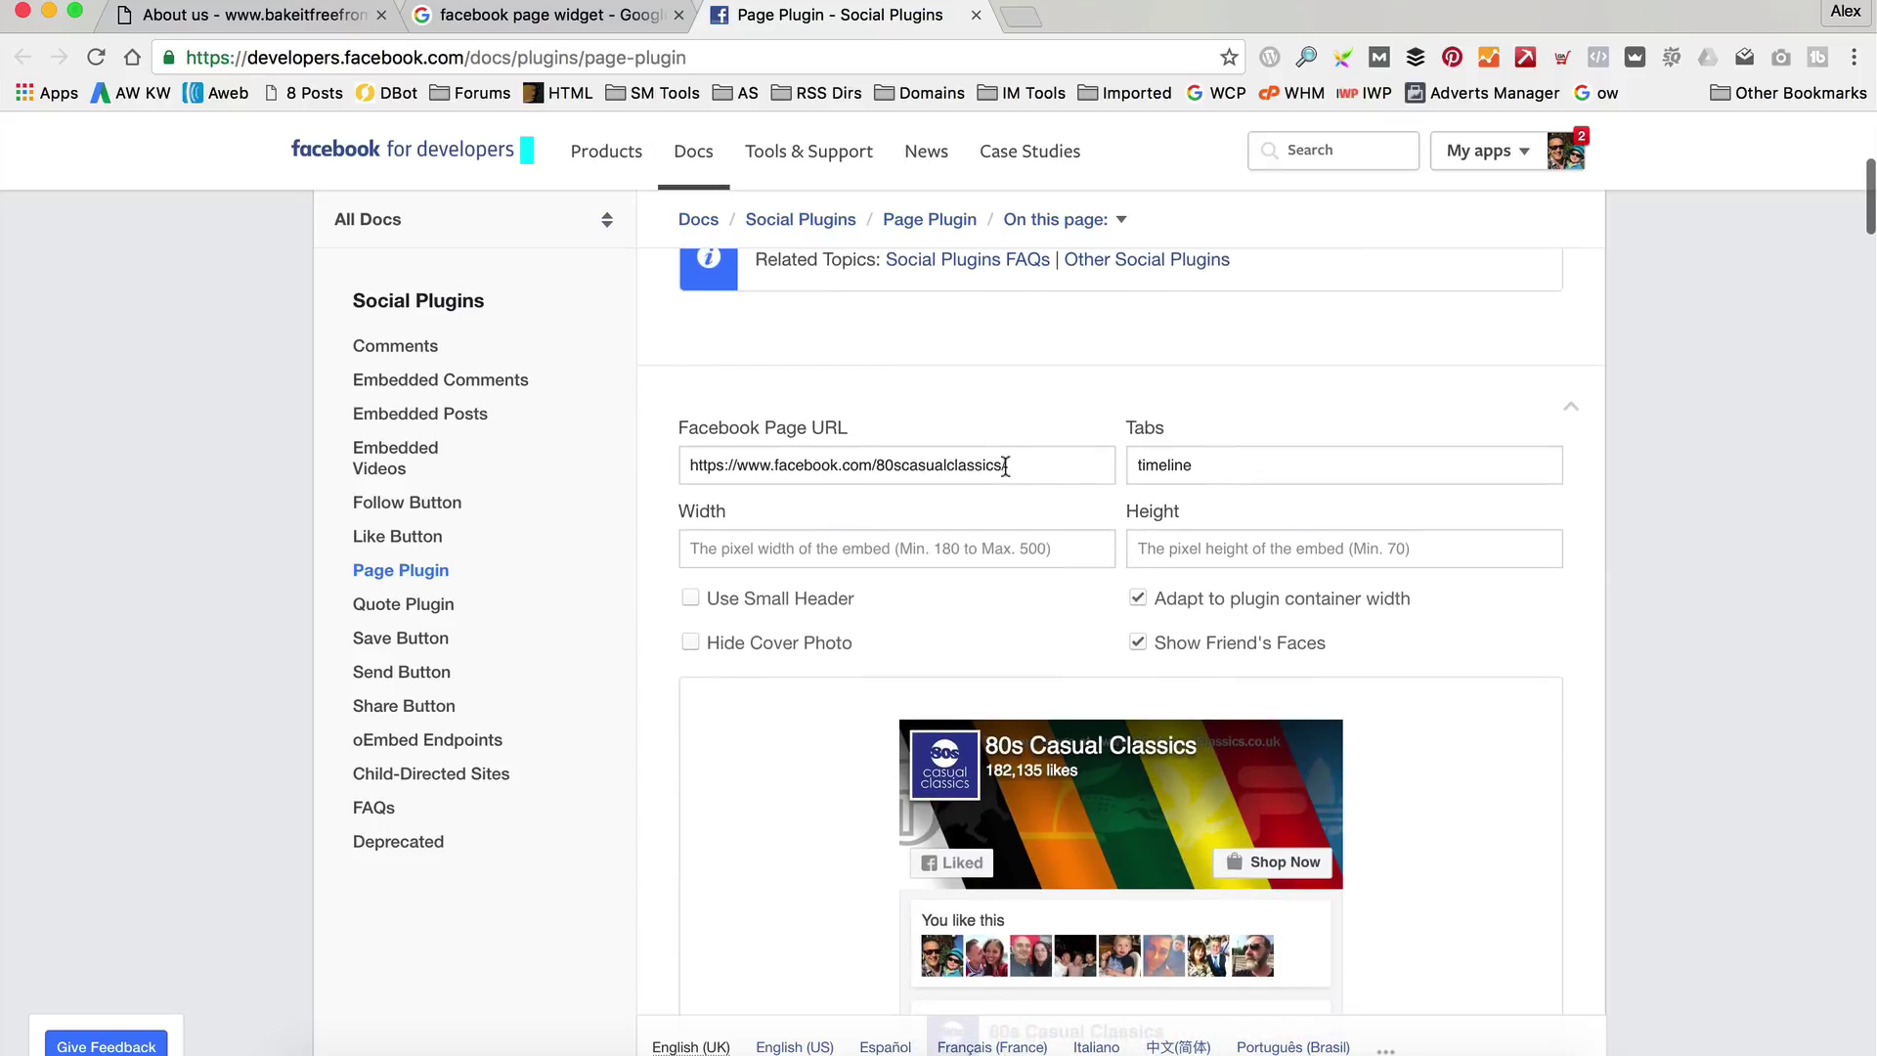
{"action": "left_click_drag", "start_coordinate": [1014, 465], "coordinate": [877, 464]}
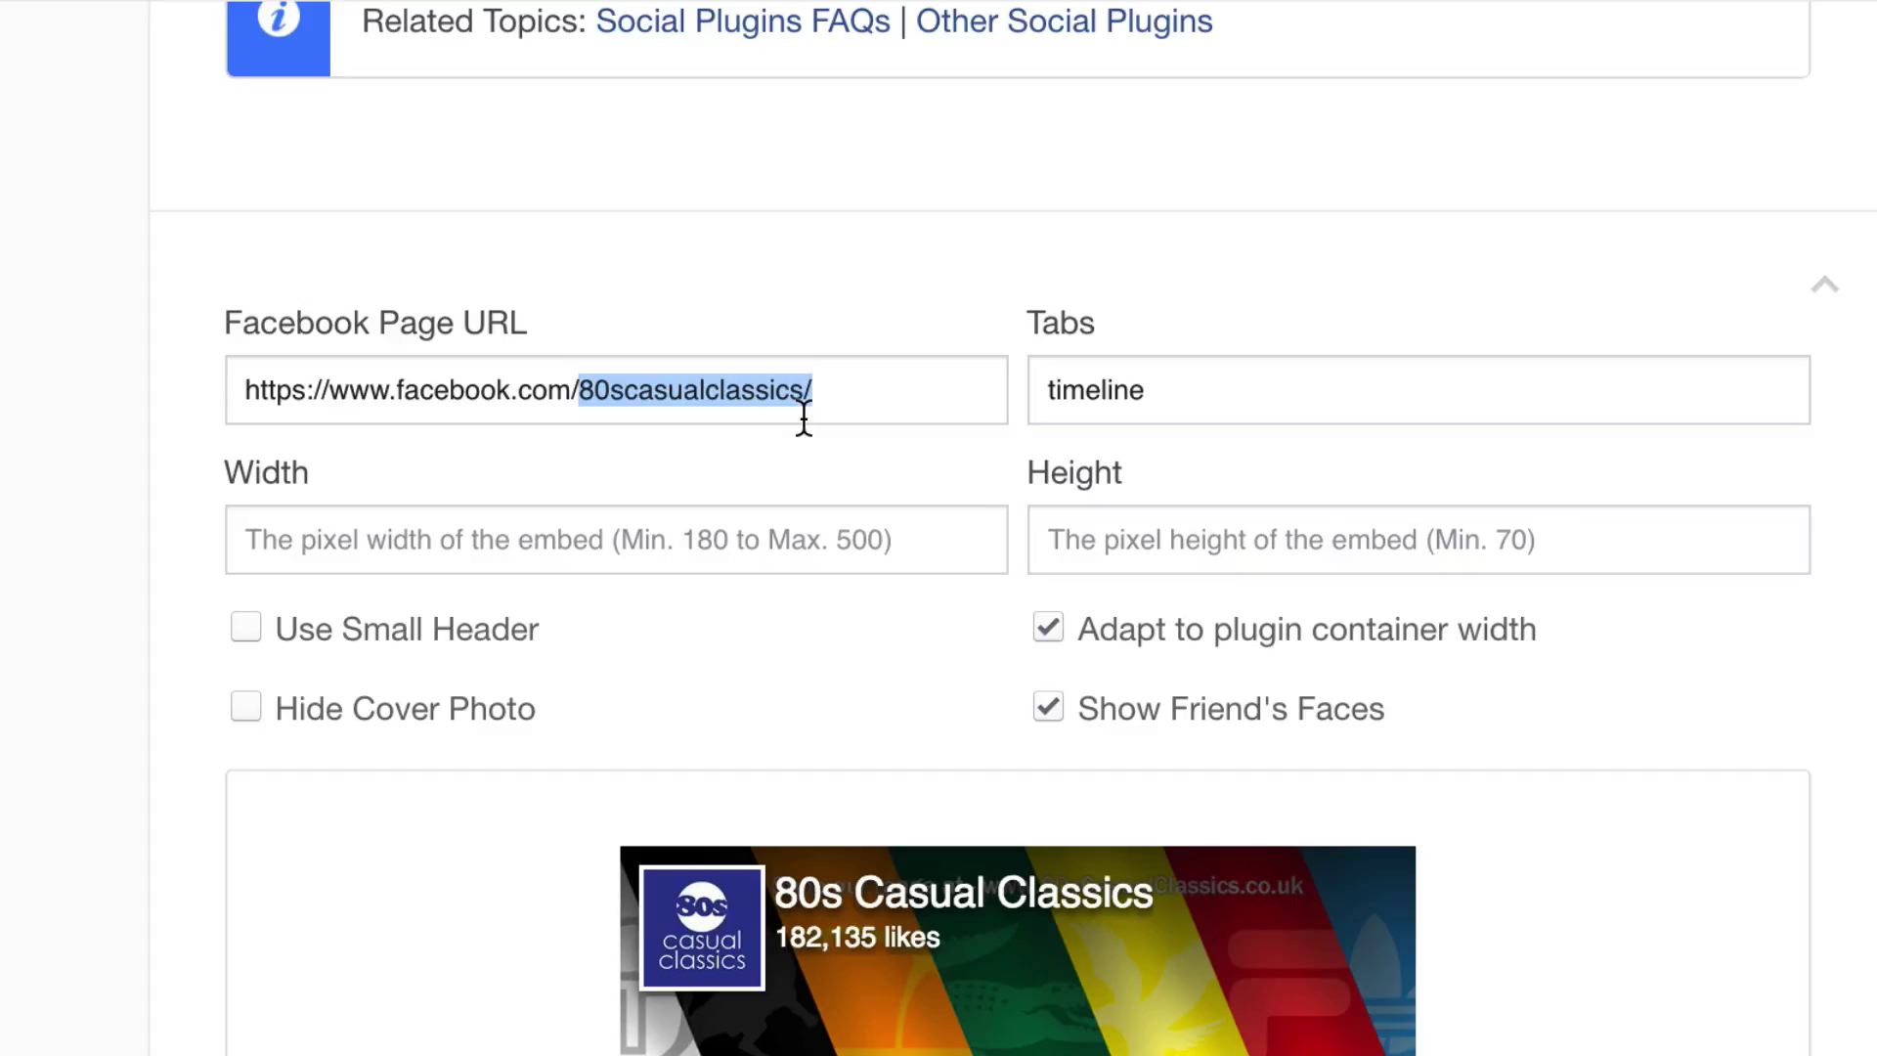
{"action": "type", "text": "bakeitfreefrom"}
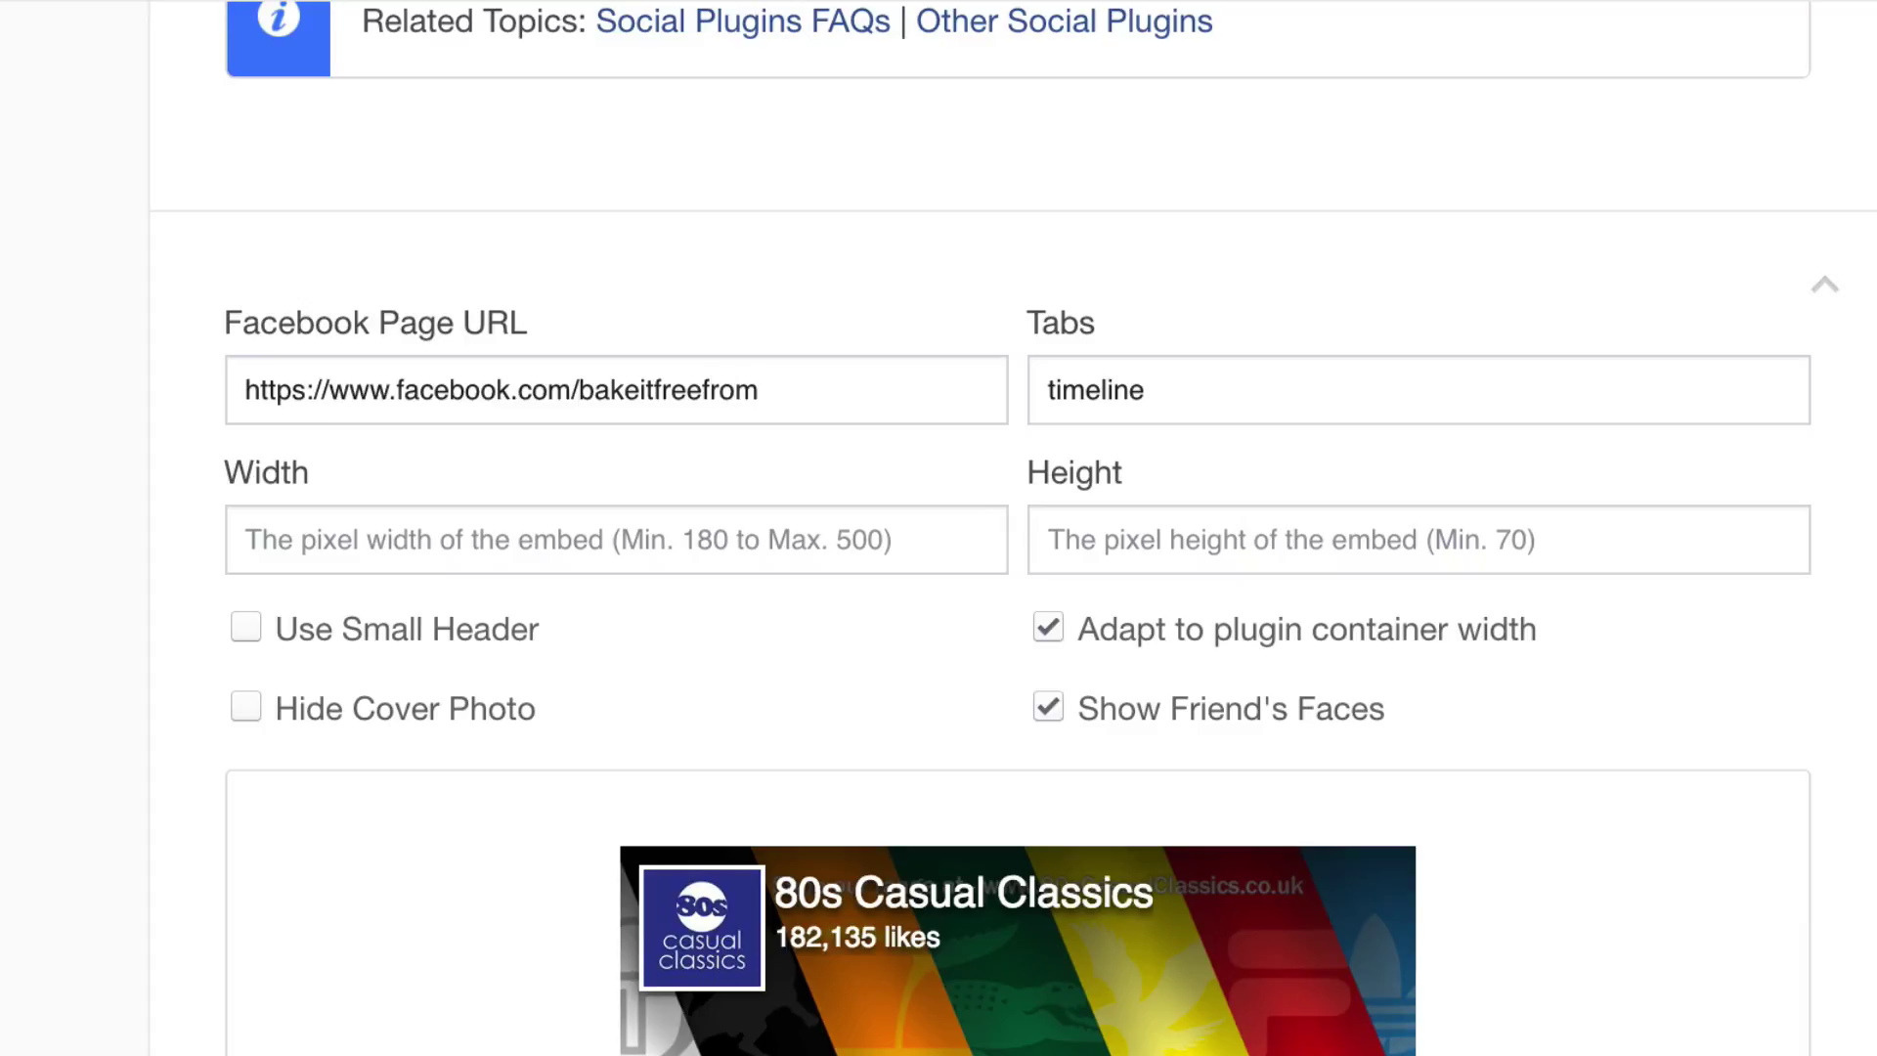
{"action": "key", "text": "Tab"}
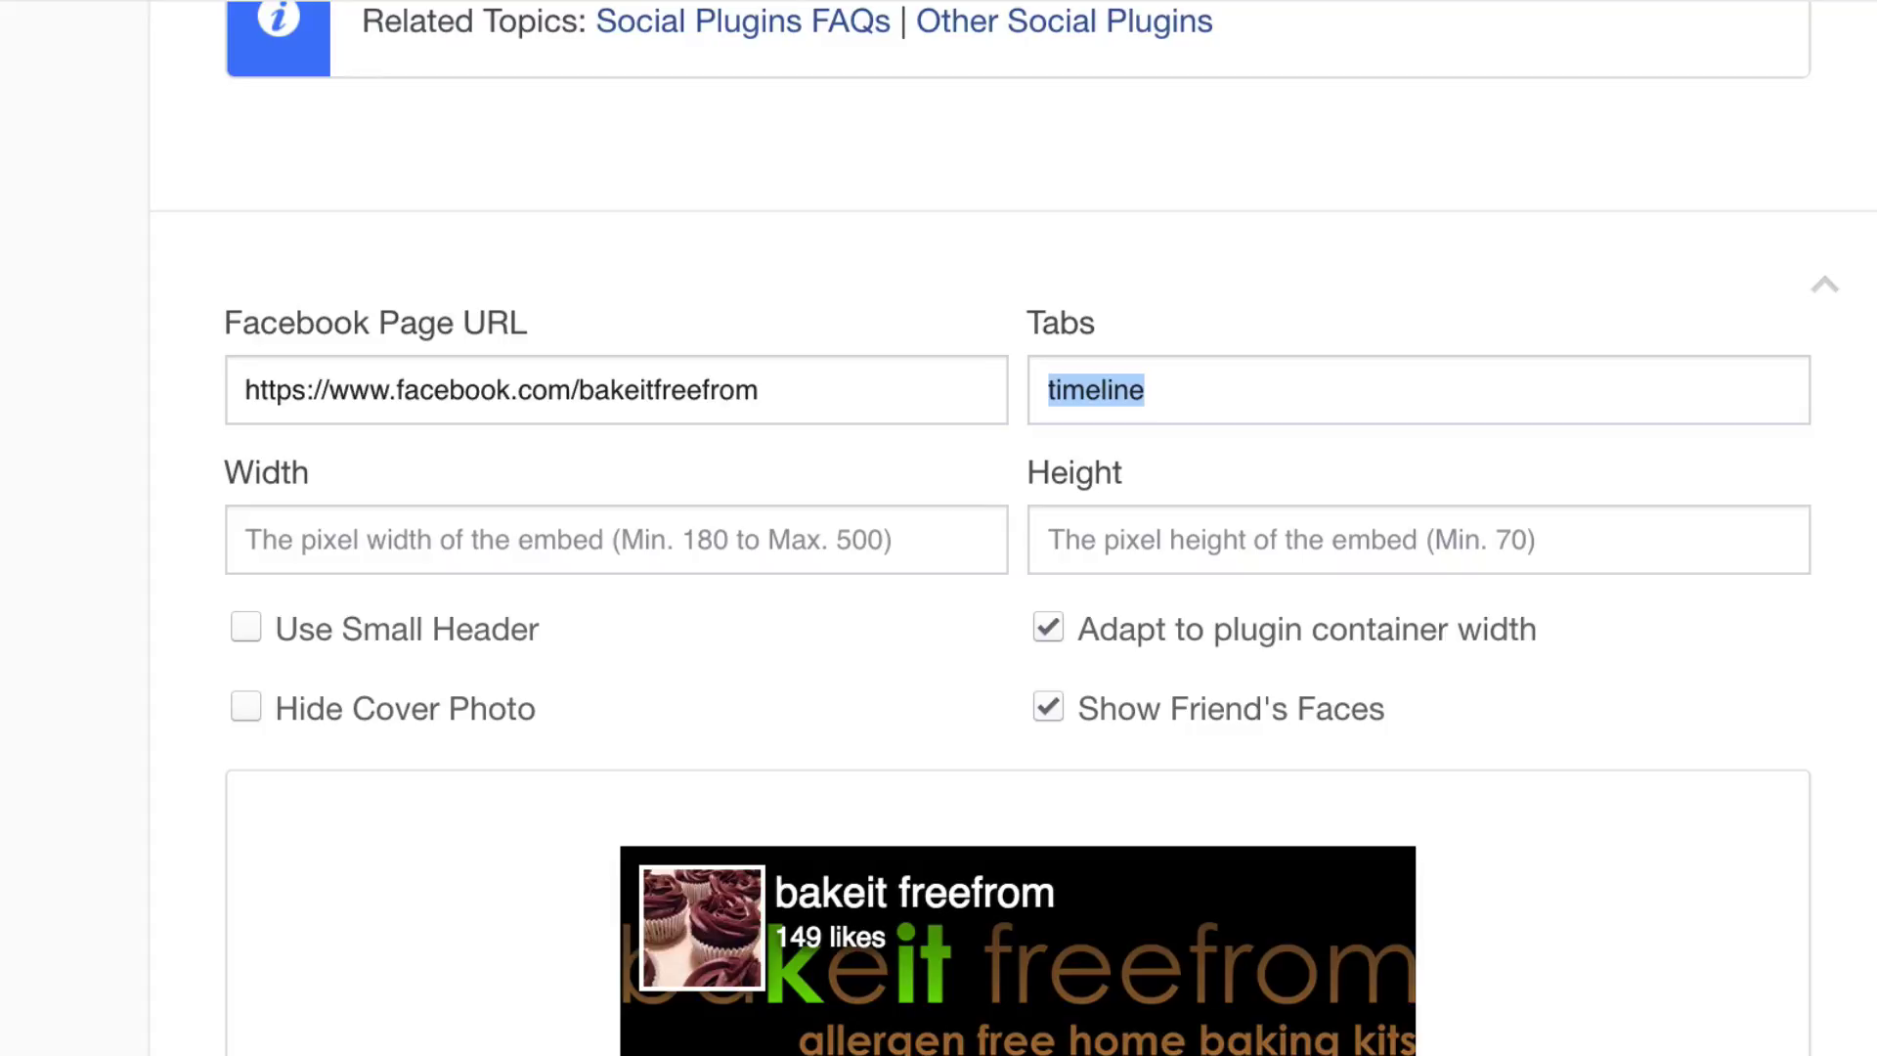
{"action": "scroll", "coordinate": [1300, 320], "scroll_direction": "down", "scroll_amount": 1}
{"action": "left_click", "coordinate": [1299, 320]}
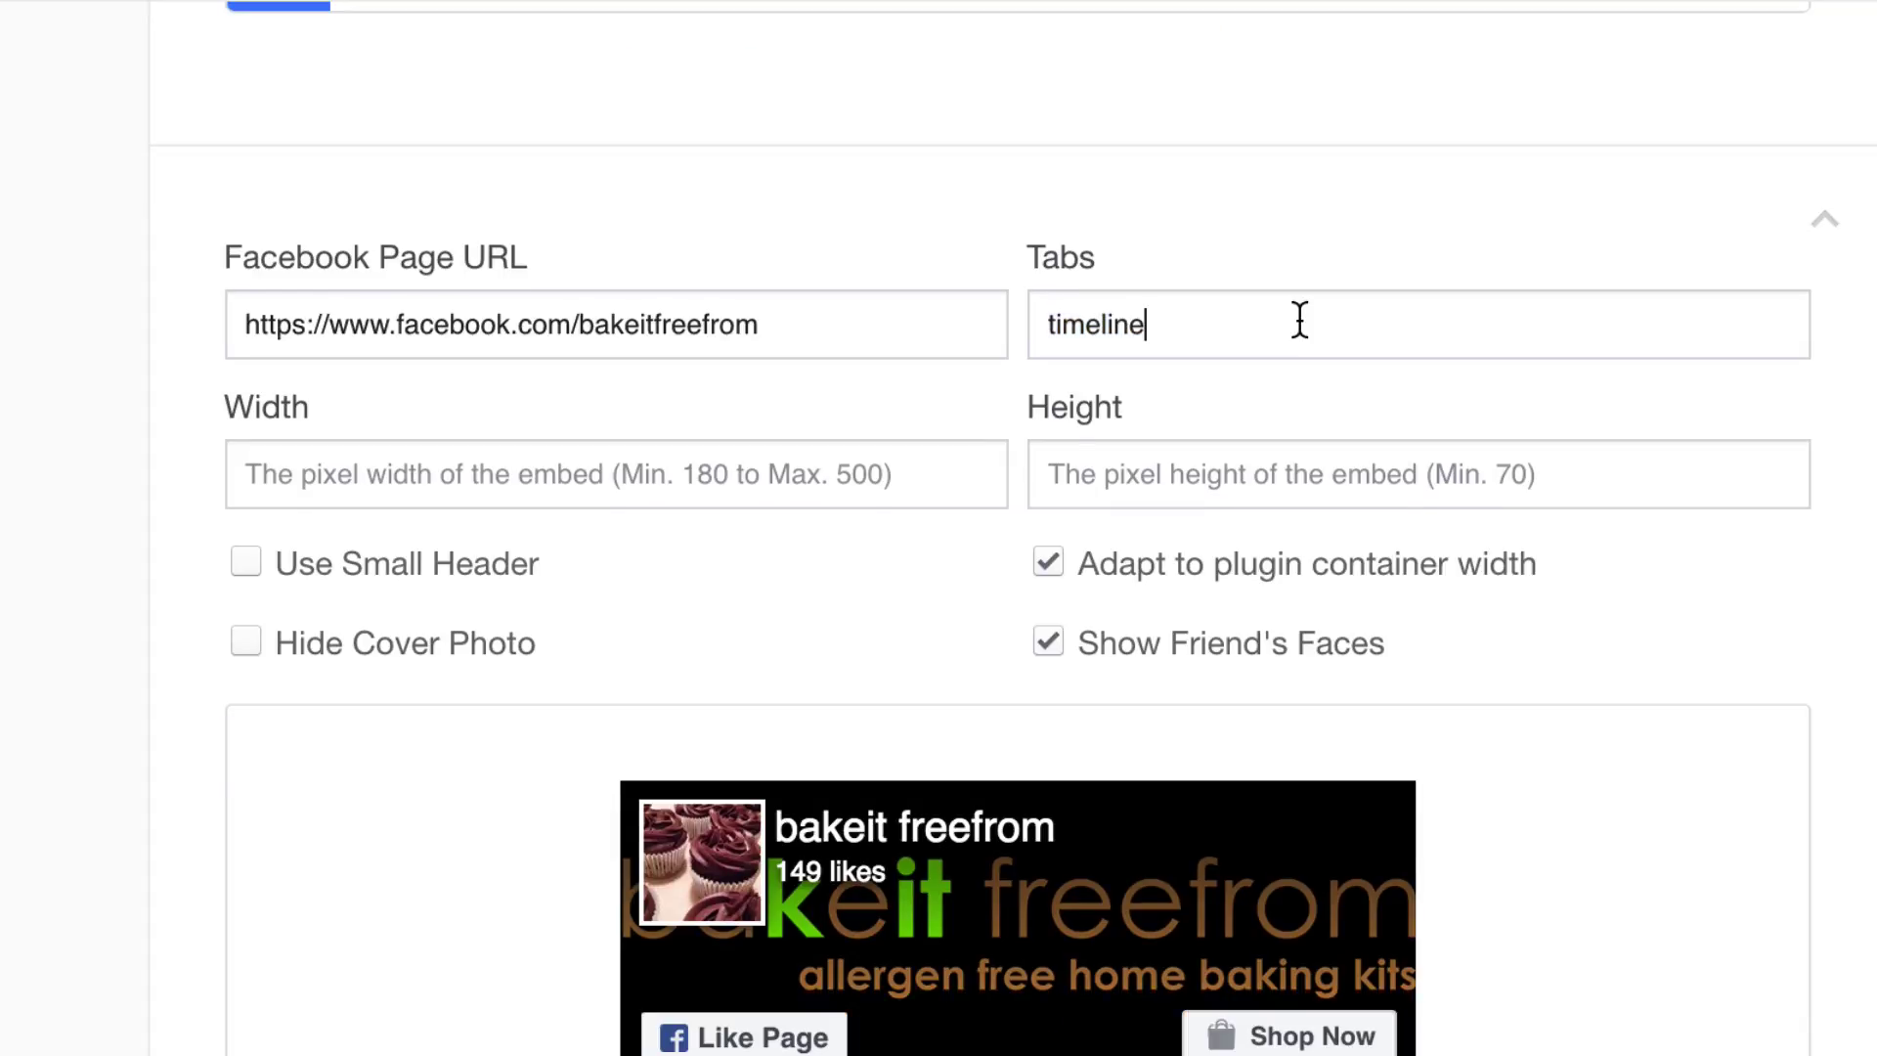
{"action": "scroll", "coordinate": [1348, 766], "scroll_direction": "down", "scroll_amount": 10}
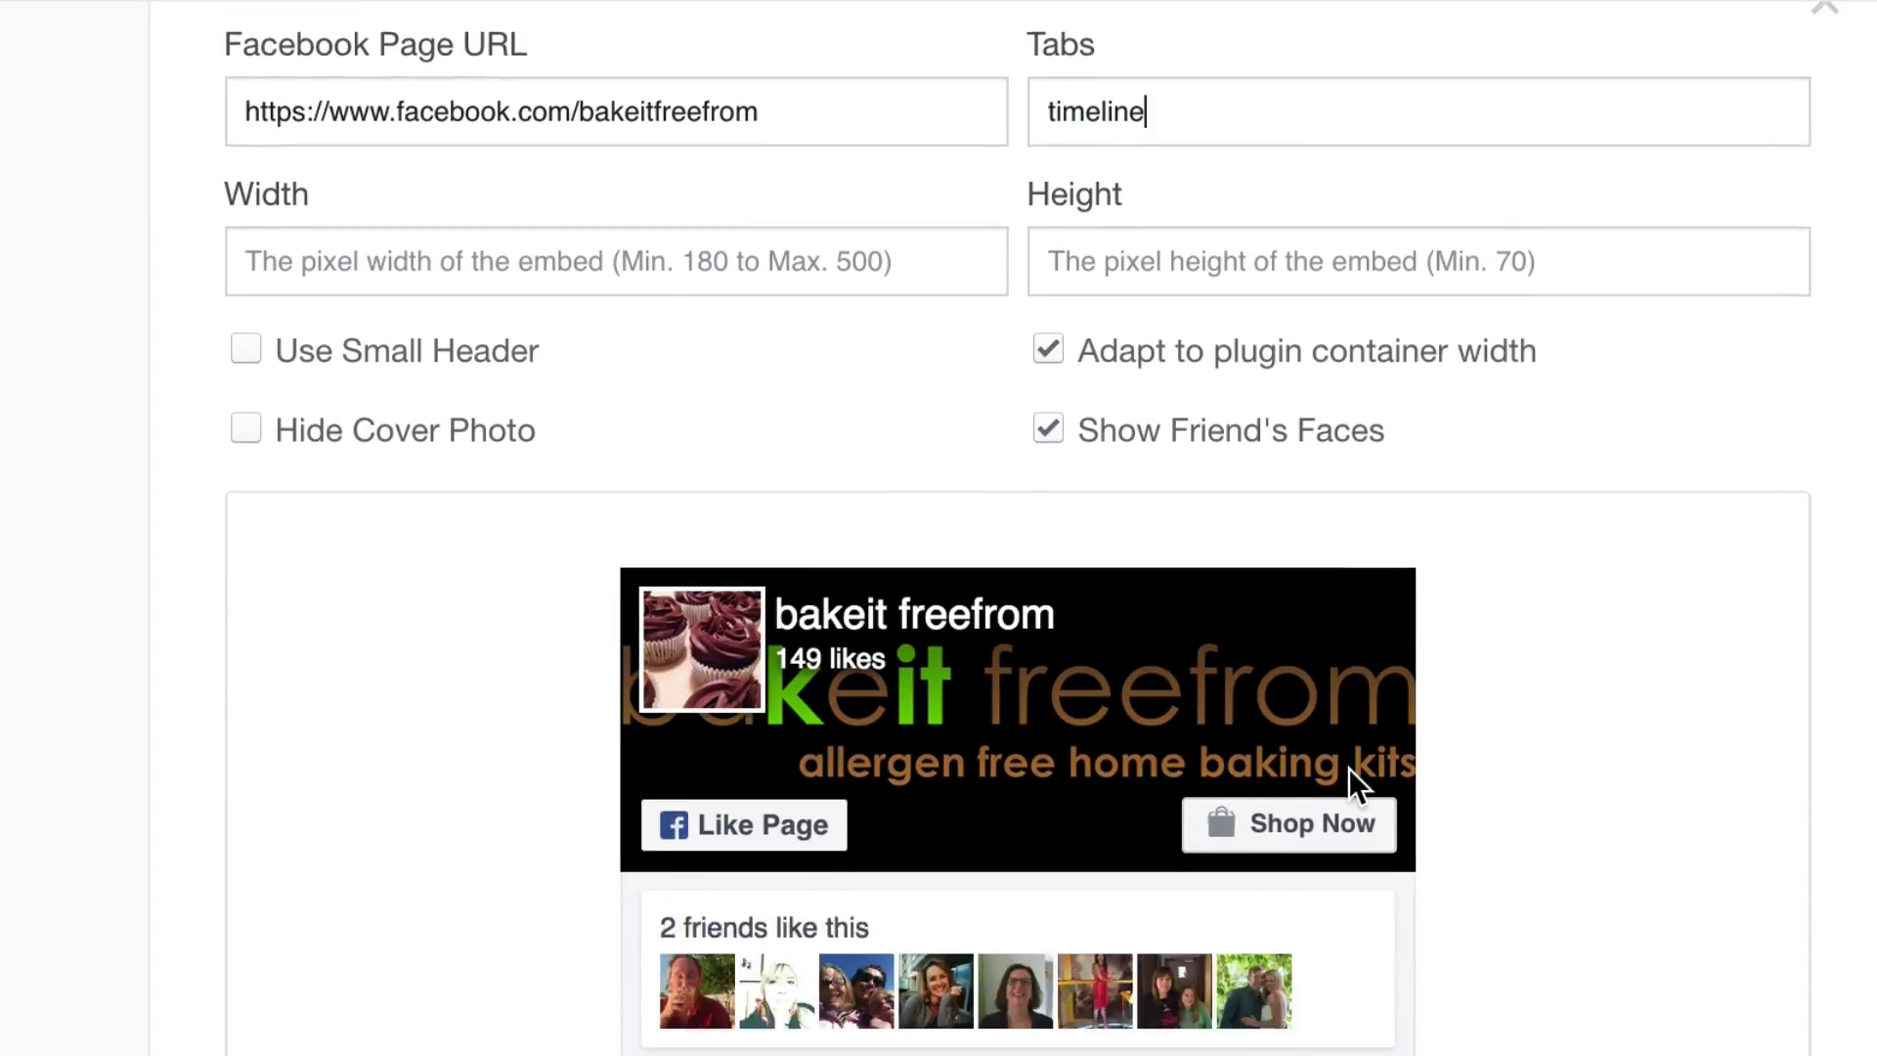
{"action": "scroll", "coordinate": [1228, 880], "scroll_direction": "down", "scroll_amount": 6}
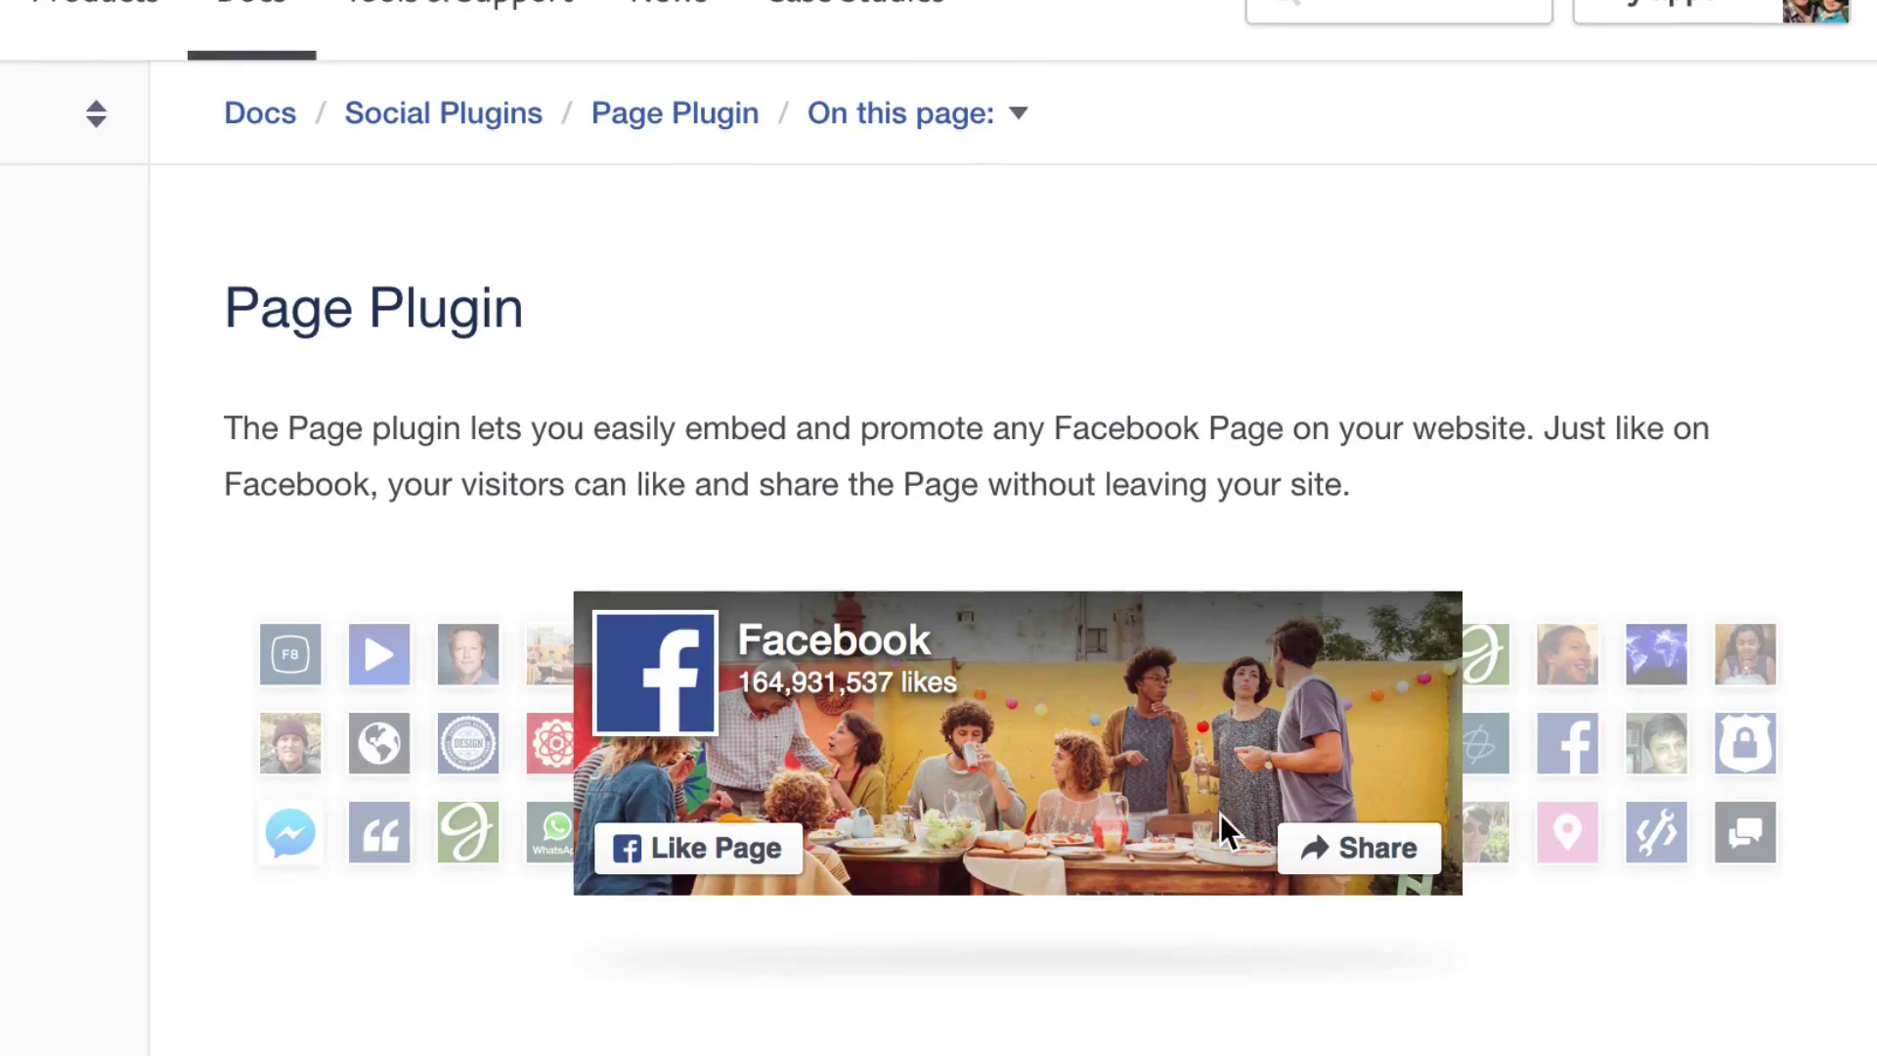
{"action": "scroll", "coordinate": [1271, 850], "scroll_direction": "down", "scroll_amount": 2}
{"action": "scroll", "coordinate": [1388, 889], "scroll_direction": "down", "scroll_amount": 10}
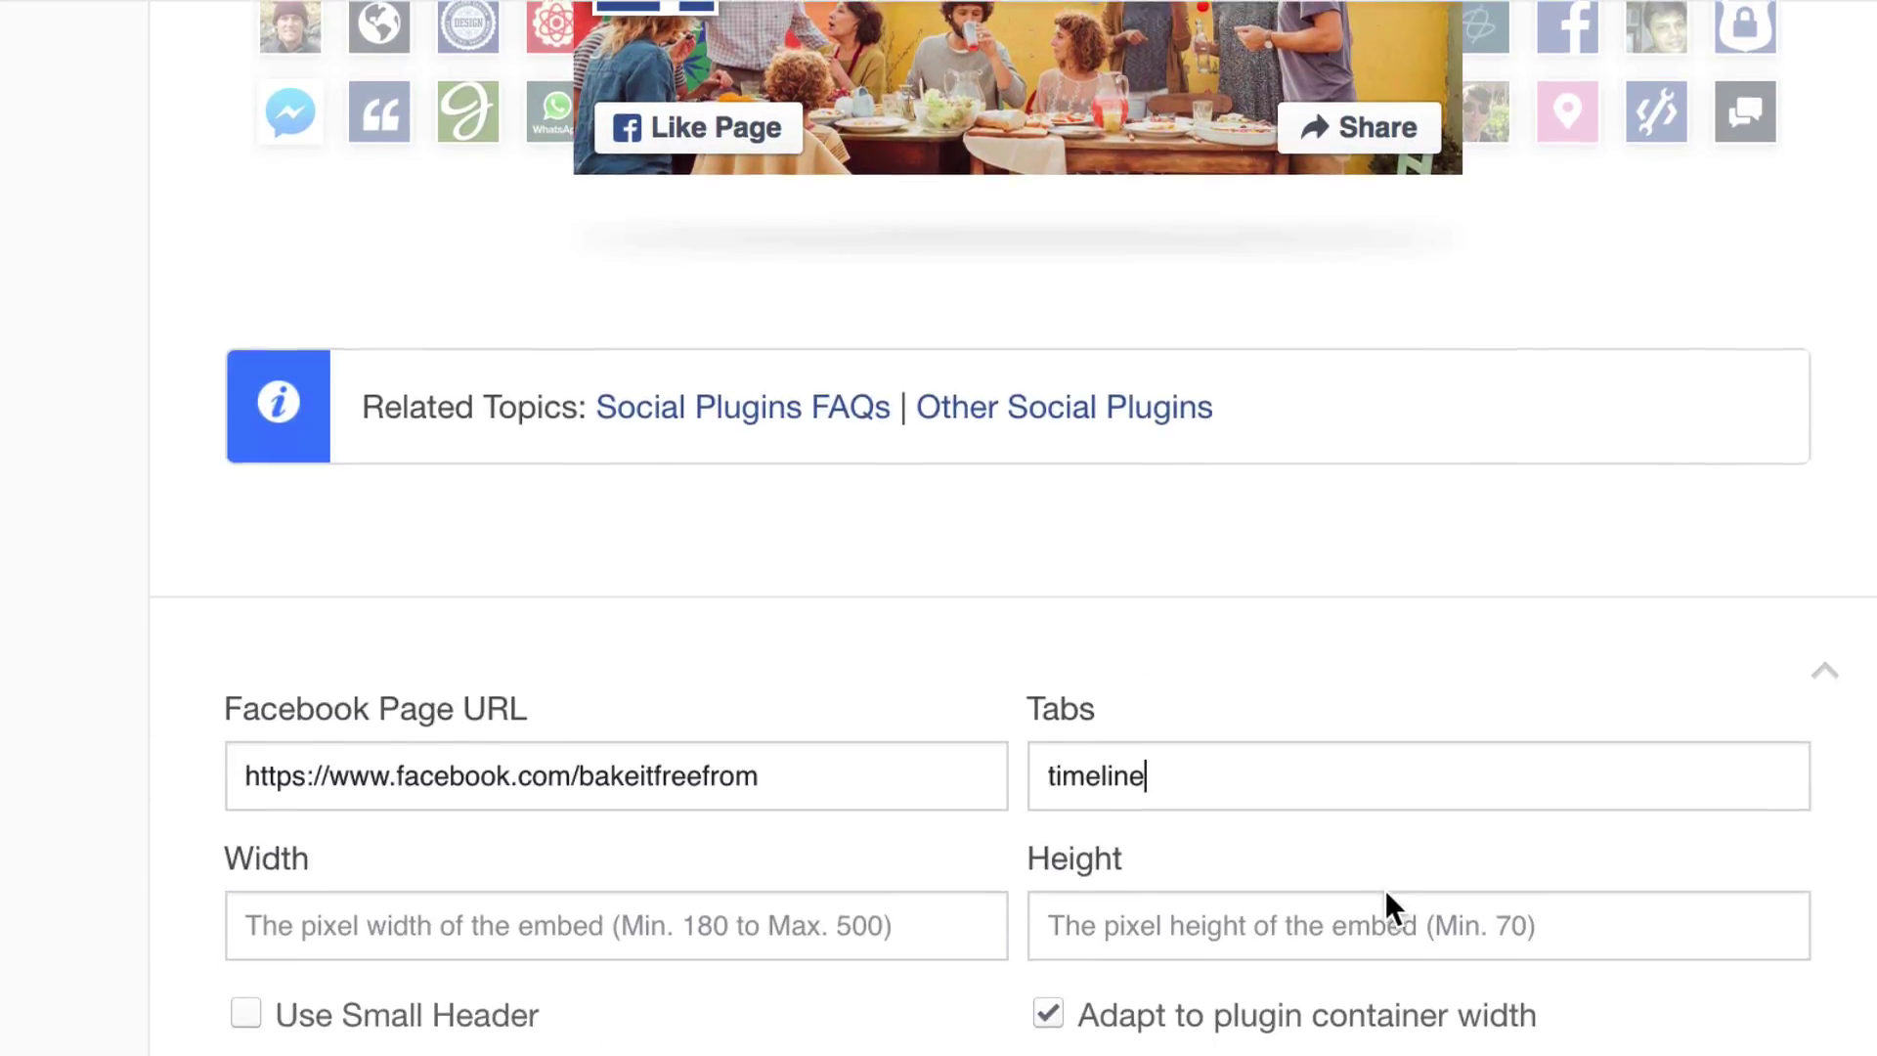
{"action": "left_click_drag", "start_coordinate": [1183, 376], "coordinate": [853, 366]}
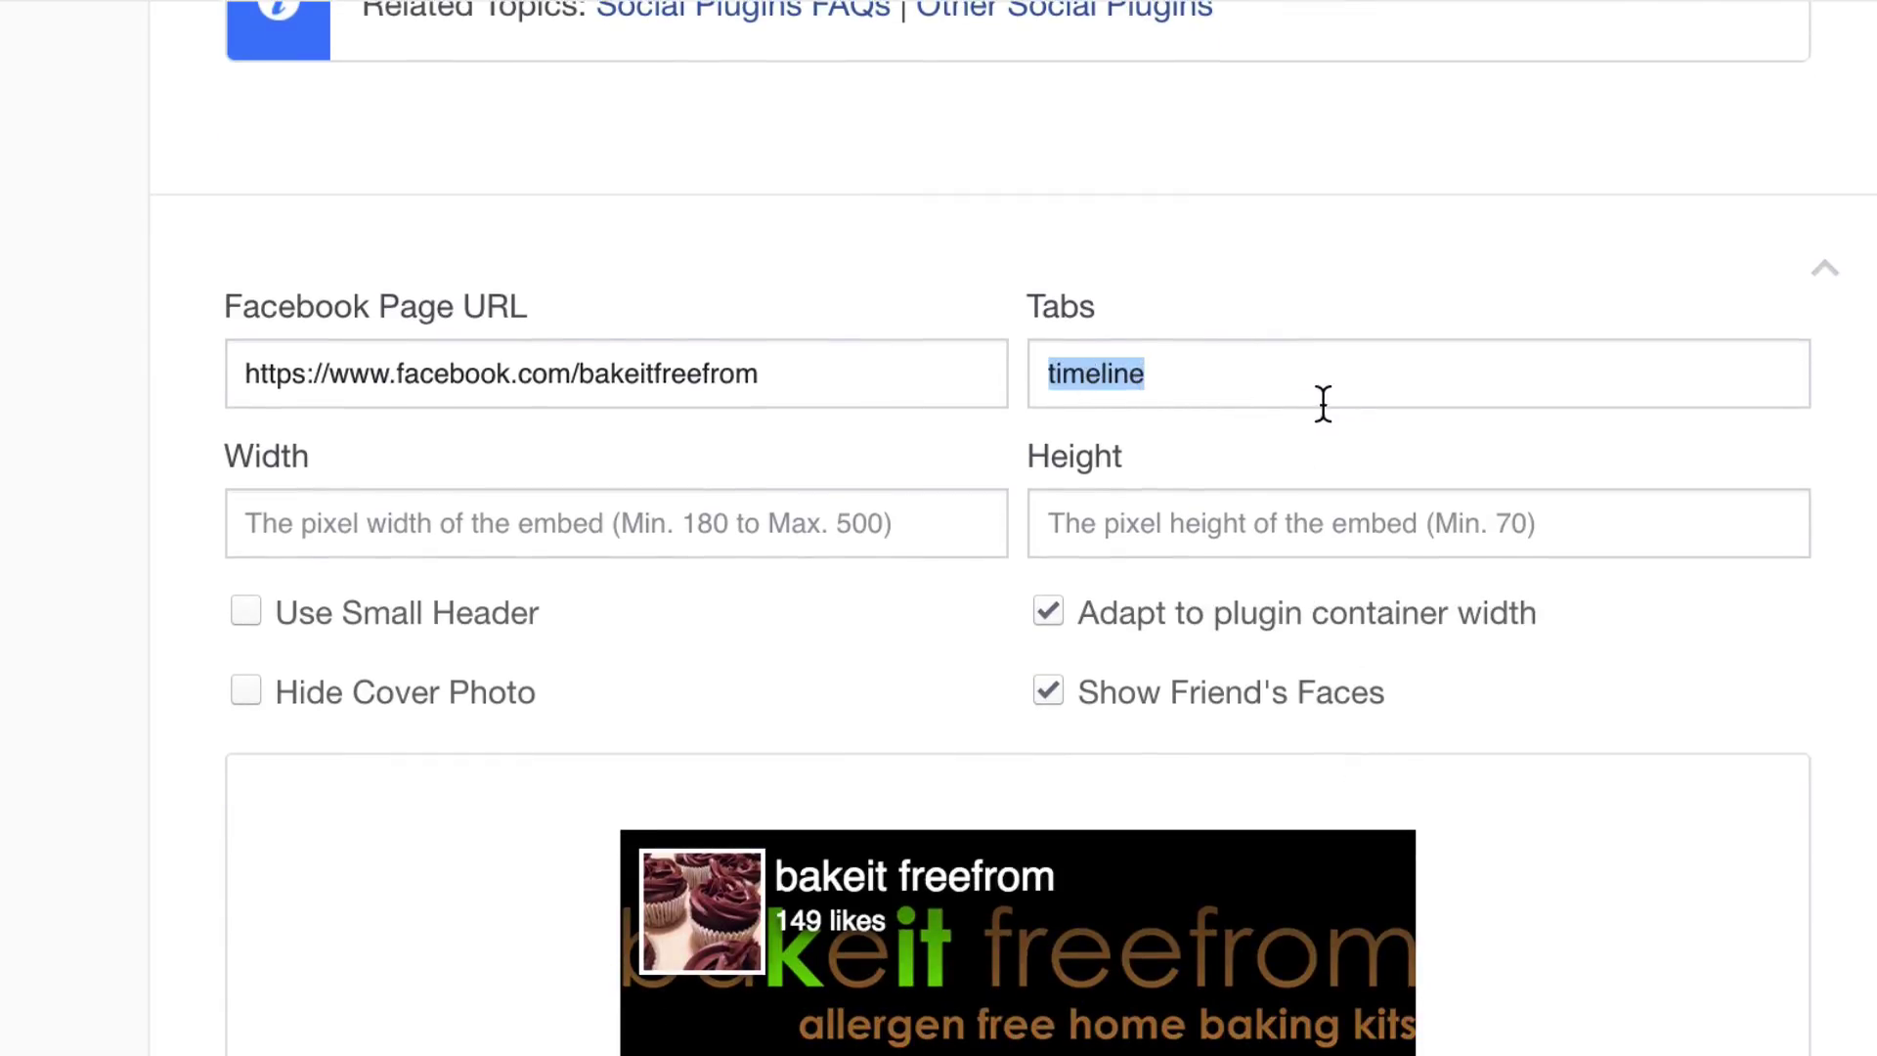
{"action": "key", "text": "BackSpace"}
{"action": "scroll", "coordinate": [1347, 408], "scroll_direction": "down", "scroll_amount": 7}
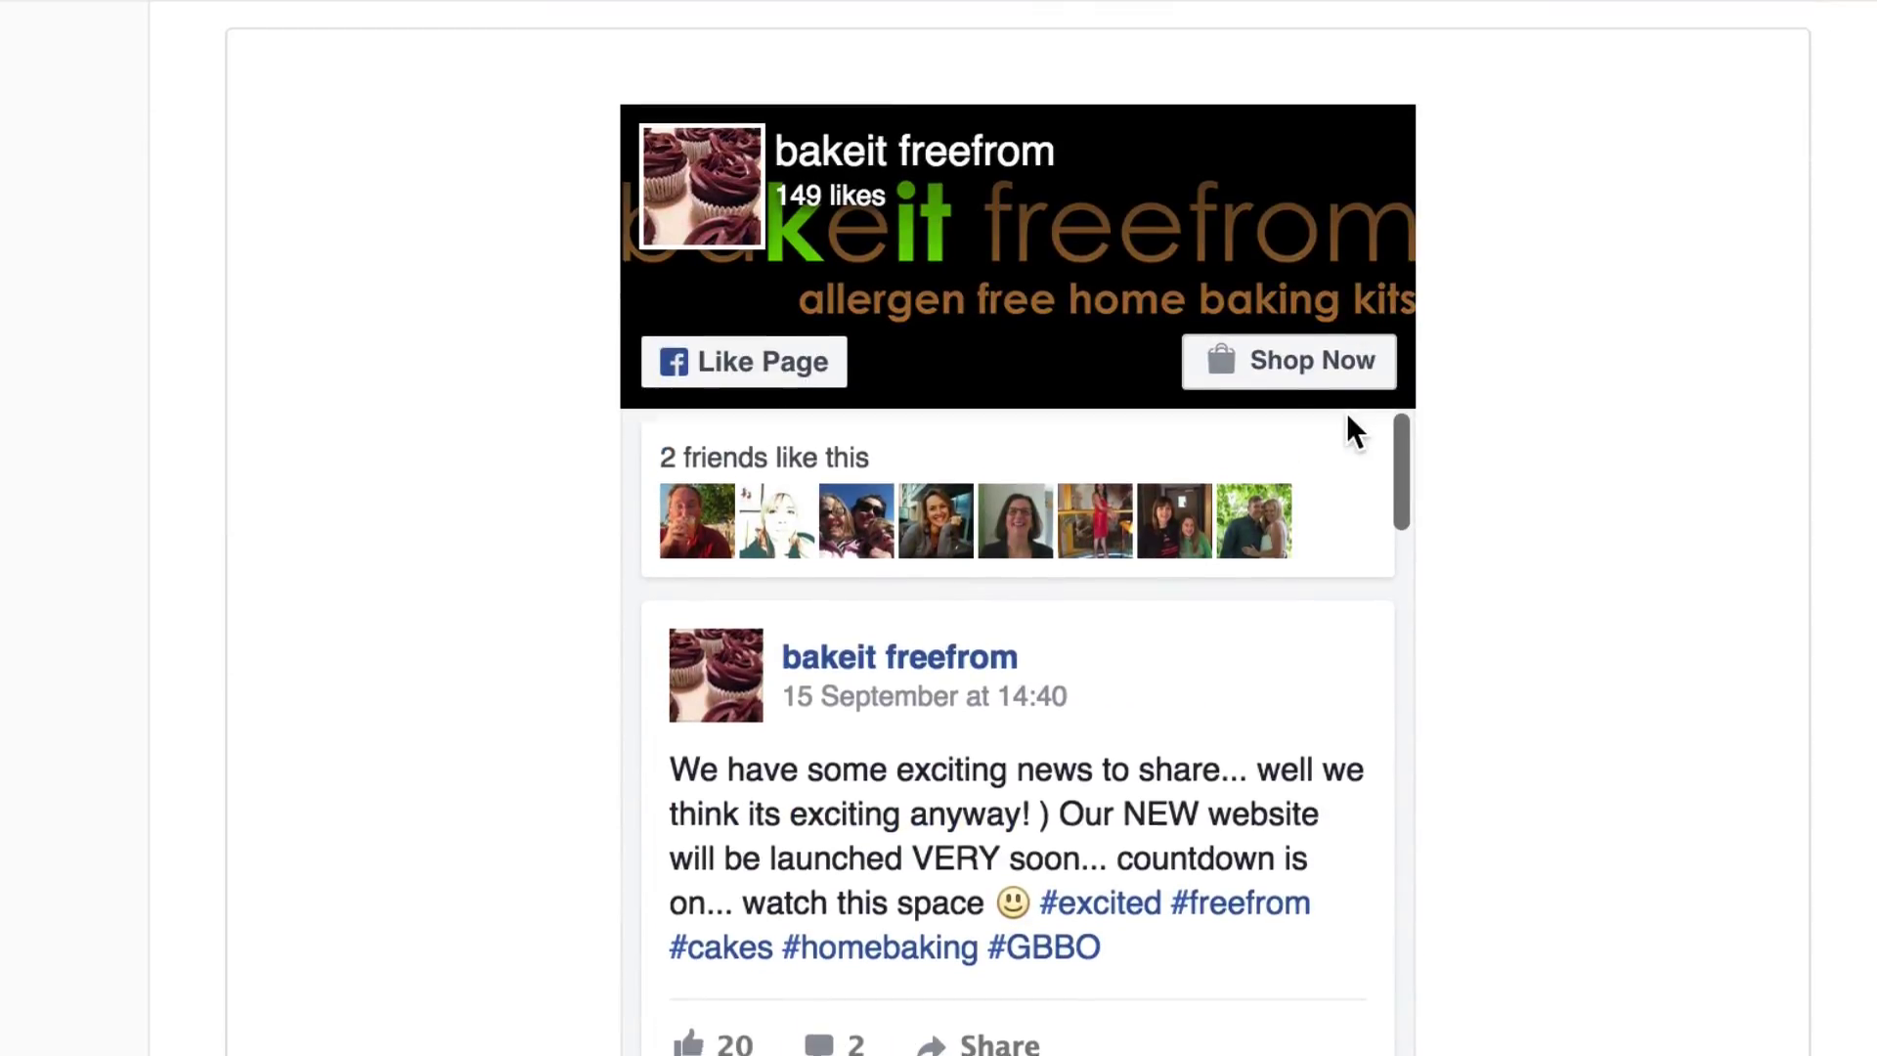
{"action": "key", "text": "Tab"}
{"action": "scroll", "coordinate": [1368, 685], "scroll_direction": "down", "scroll_amount": 2}
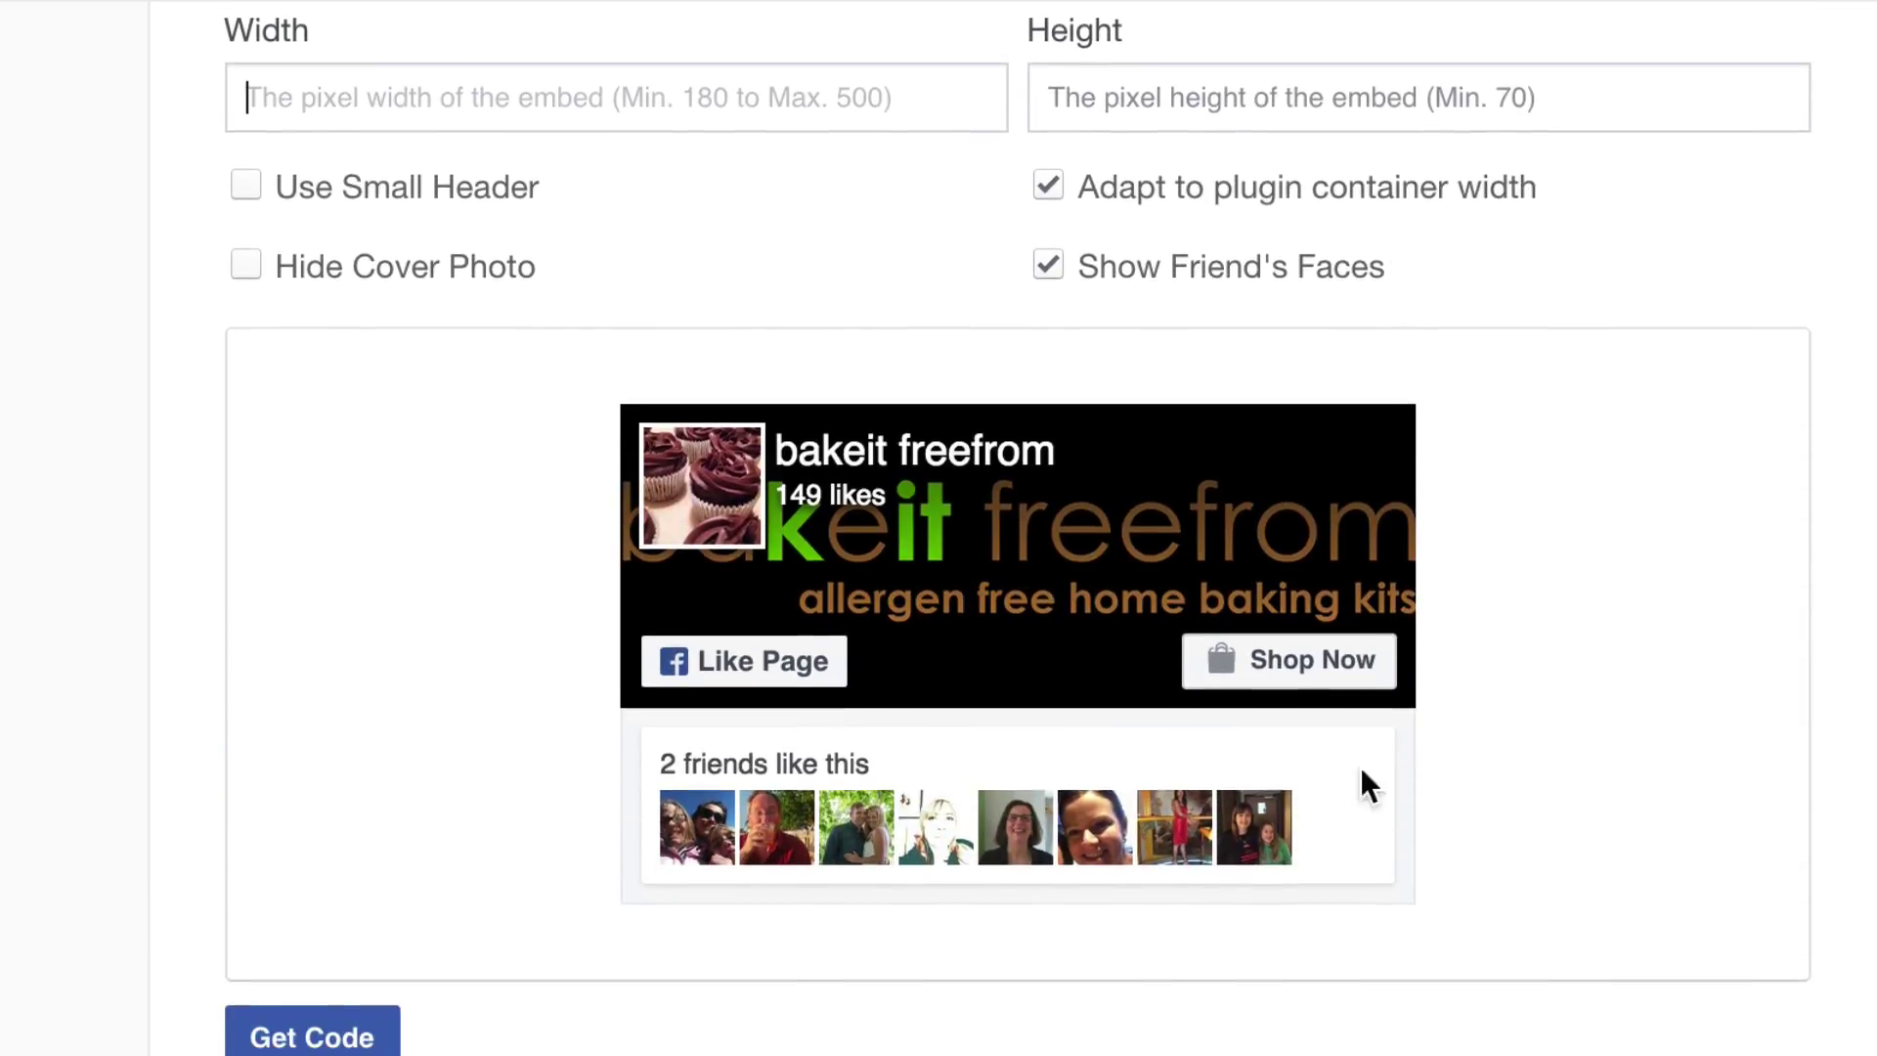
{"action": "scroll", "coordinate": [1129, 829], "scroll_direction": "up", "scroll_amount": 6}
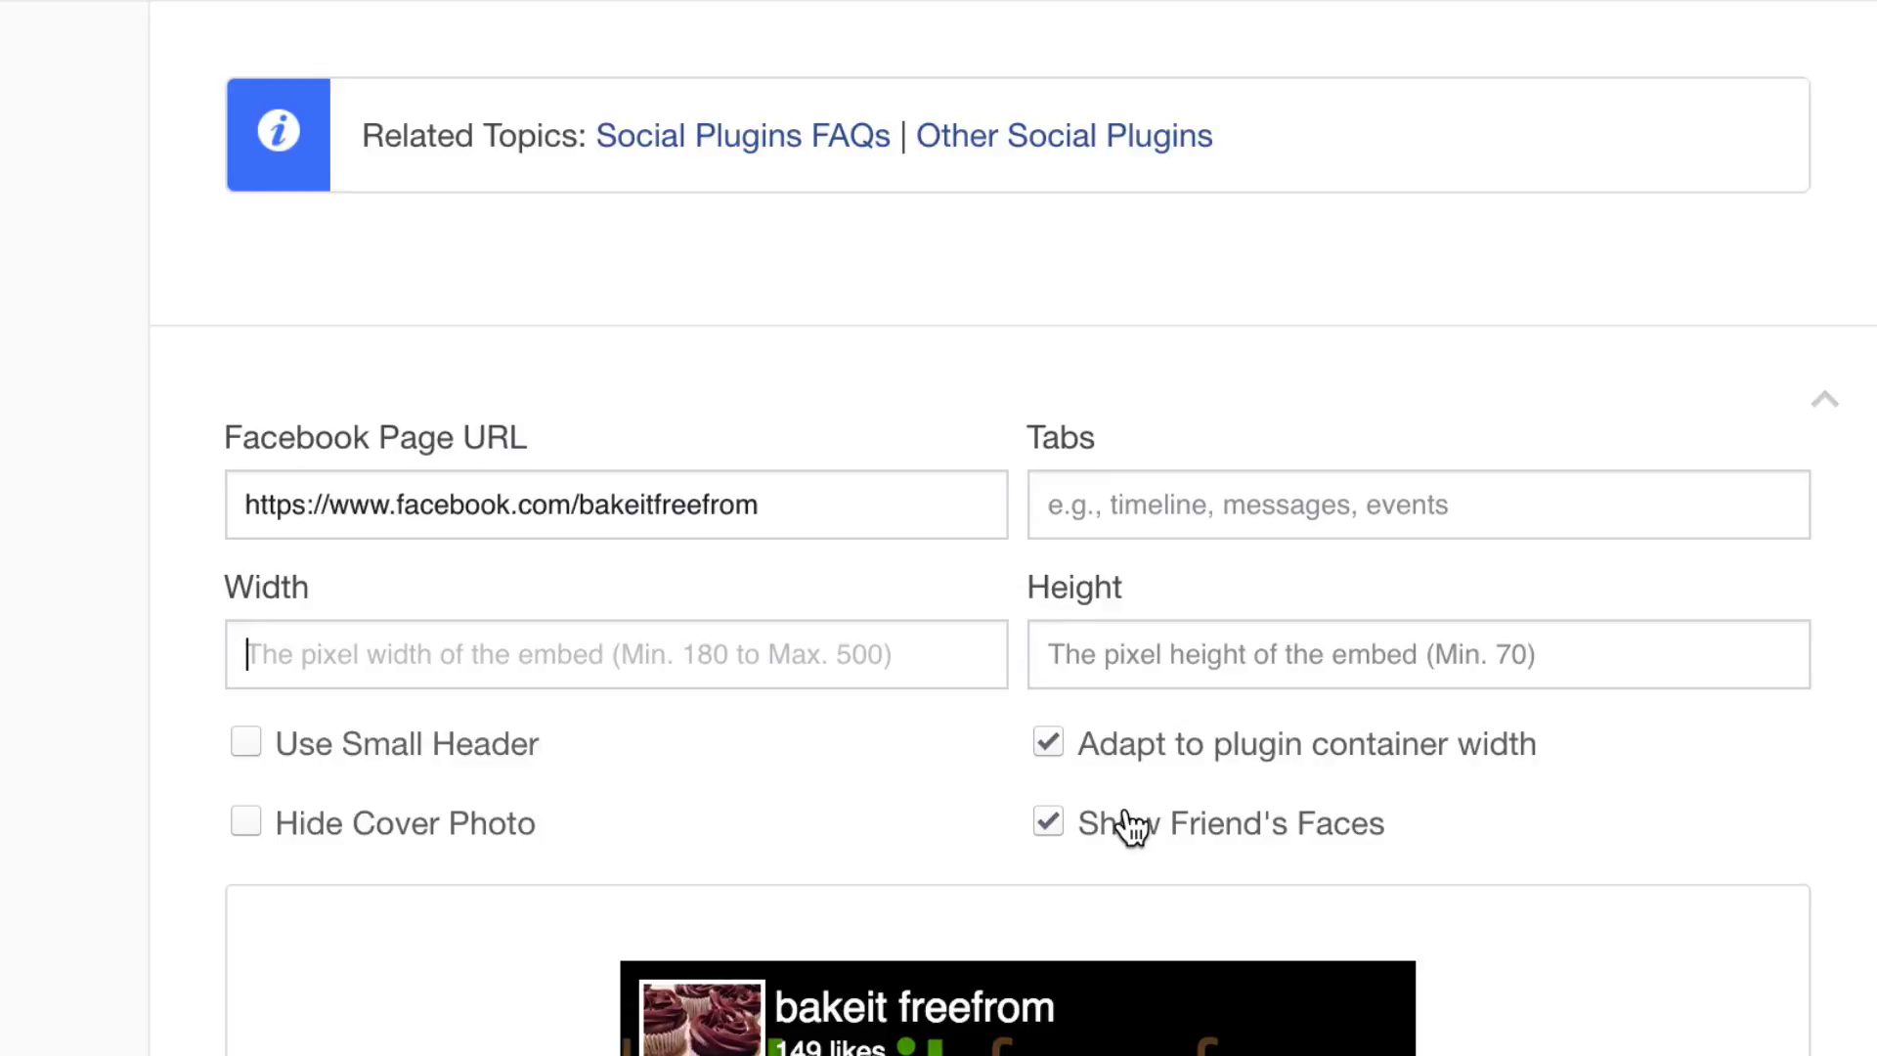
{"action": "left_click", "coordinate": [1132, 510]}
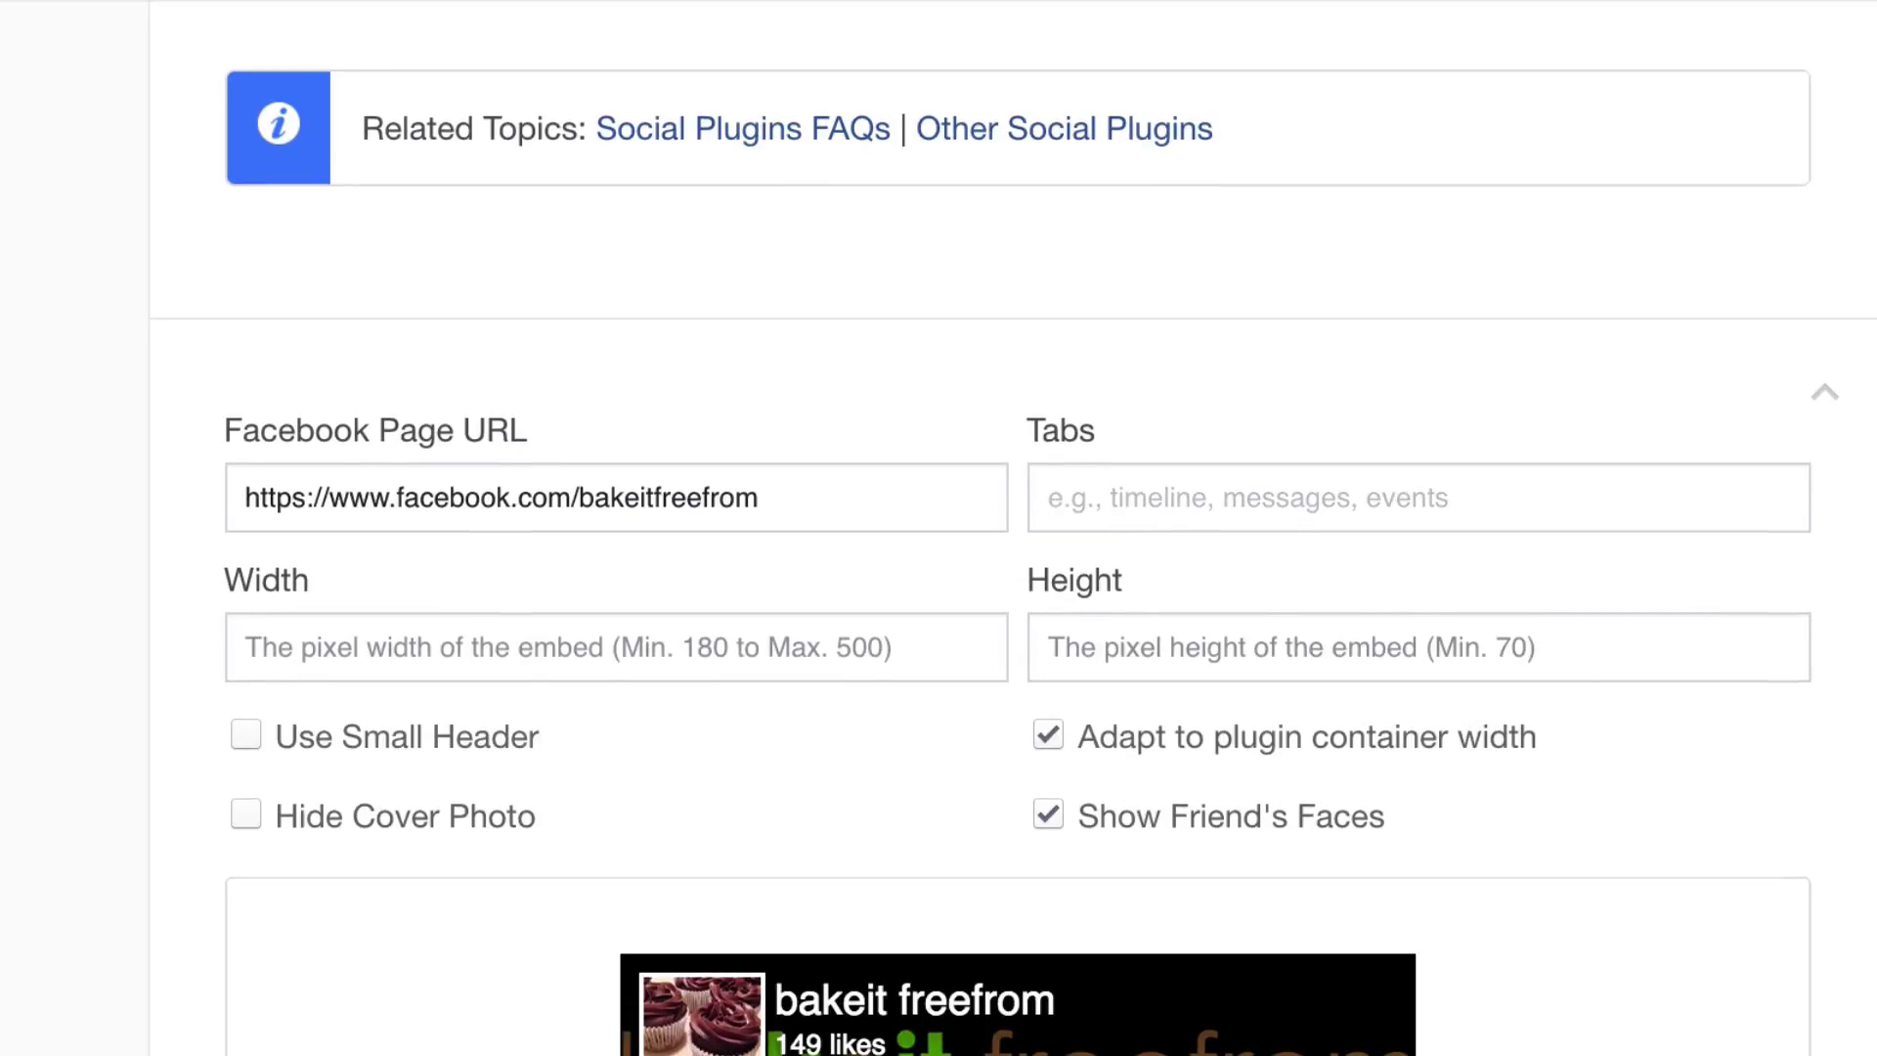
{"action": "type", "text": "timeline"}
{"action": "scroll", "coordinate": [1758, 766], "scroll_direction": "down", "scroll_amount": 3}
{"action": "scroll", "coordinate": [1756, 766], "scroll_direction": "up", "scroll_amount": 1}
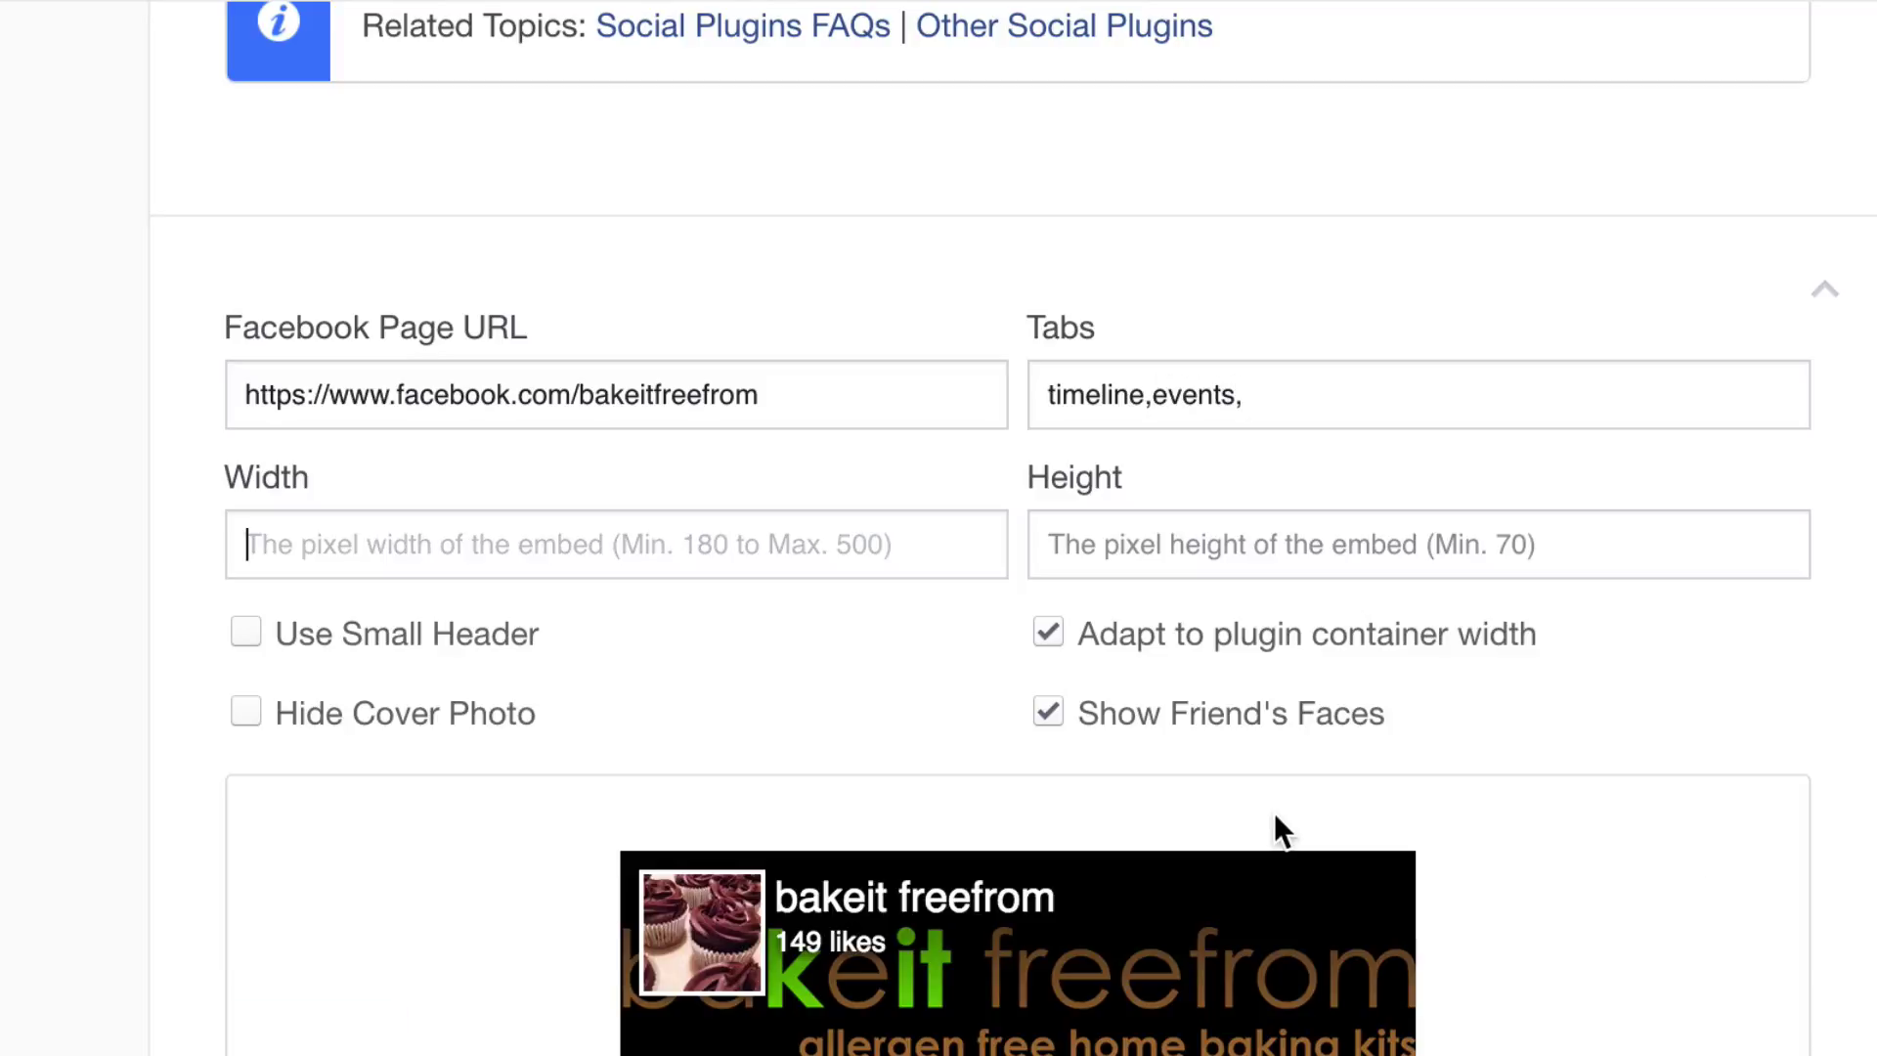
{"action": "scroll", "coordinate": [1274, 826], "scroll_direction": "down", "scroll_amount": 3}
{"action": "left_click", "coordinate": [1240, 898]}
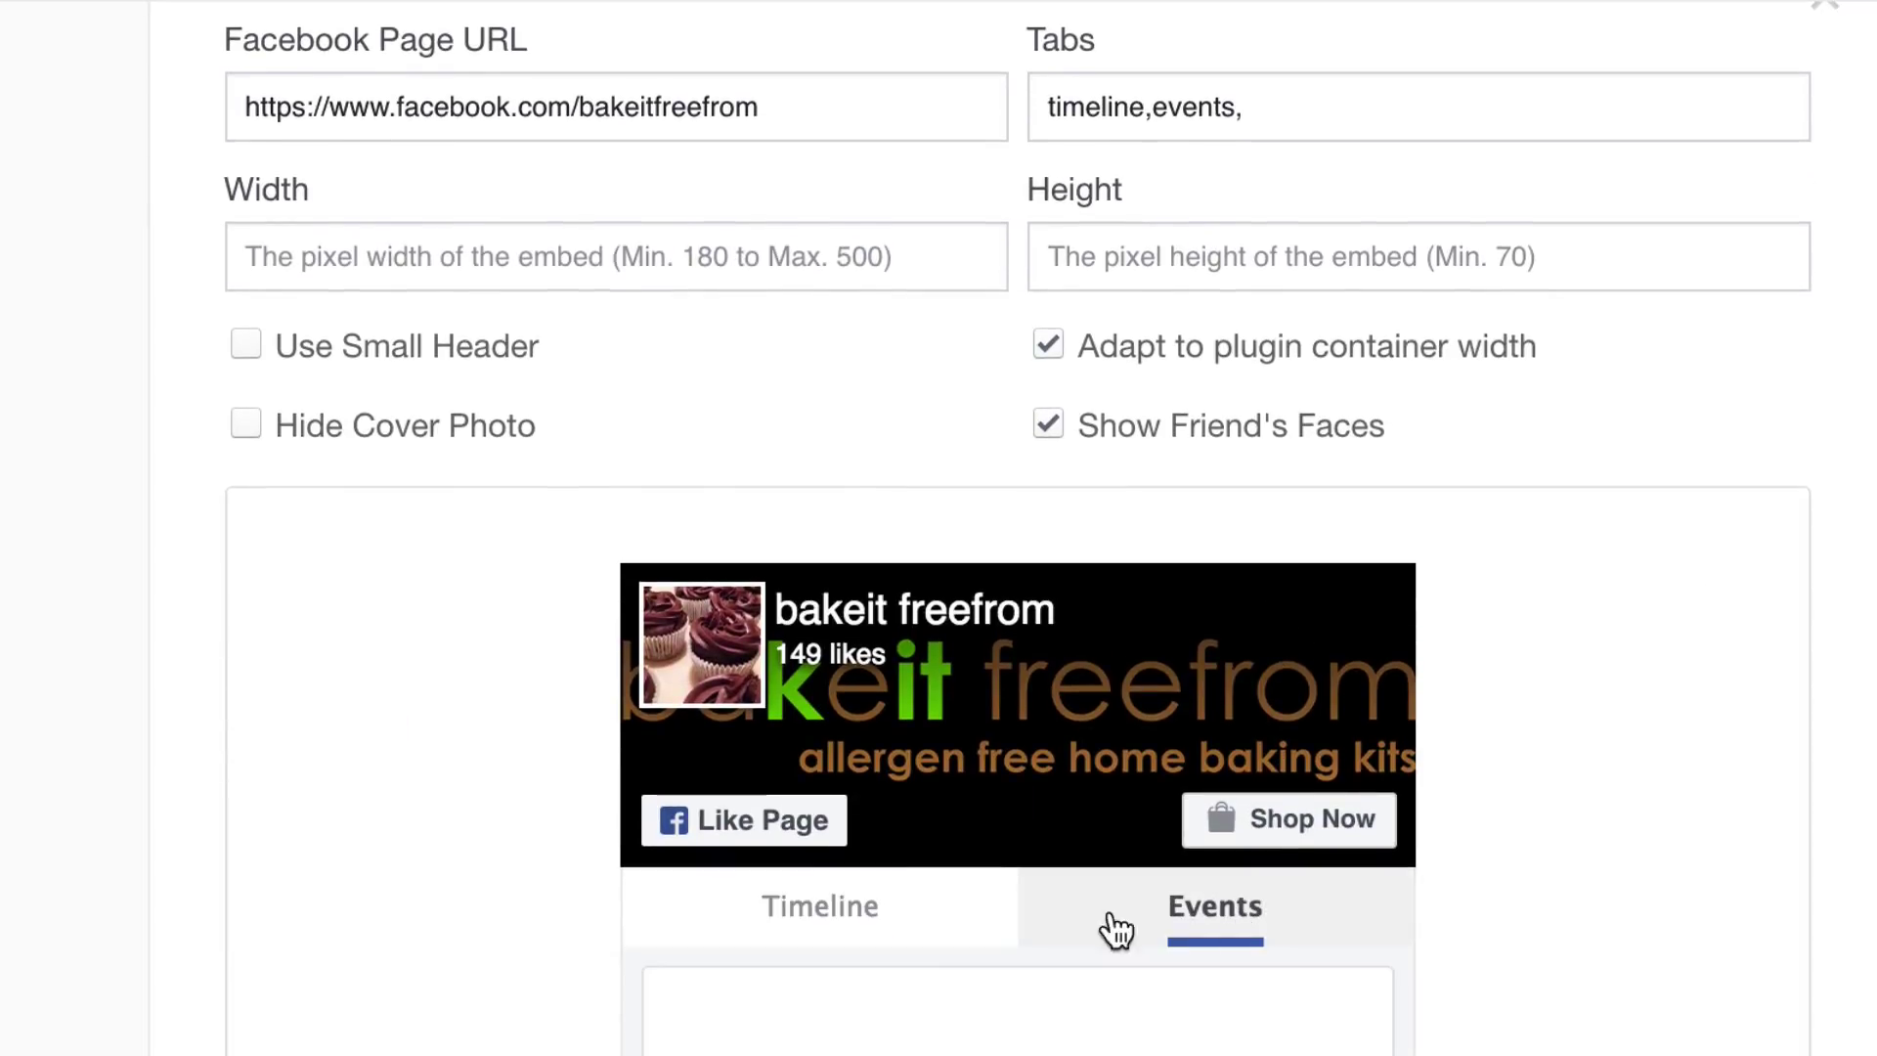
{"action": "left_click", "coordinate": [872, 911]}
{"action": "left_click", "coordinate": [1215, 926]}
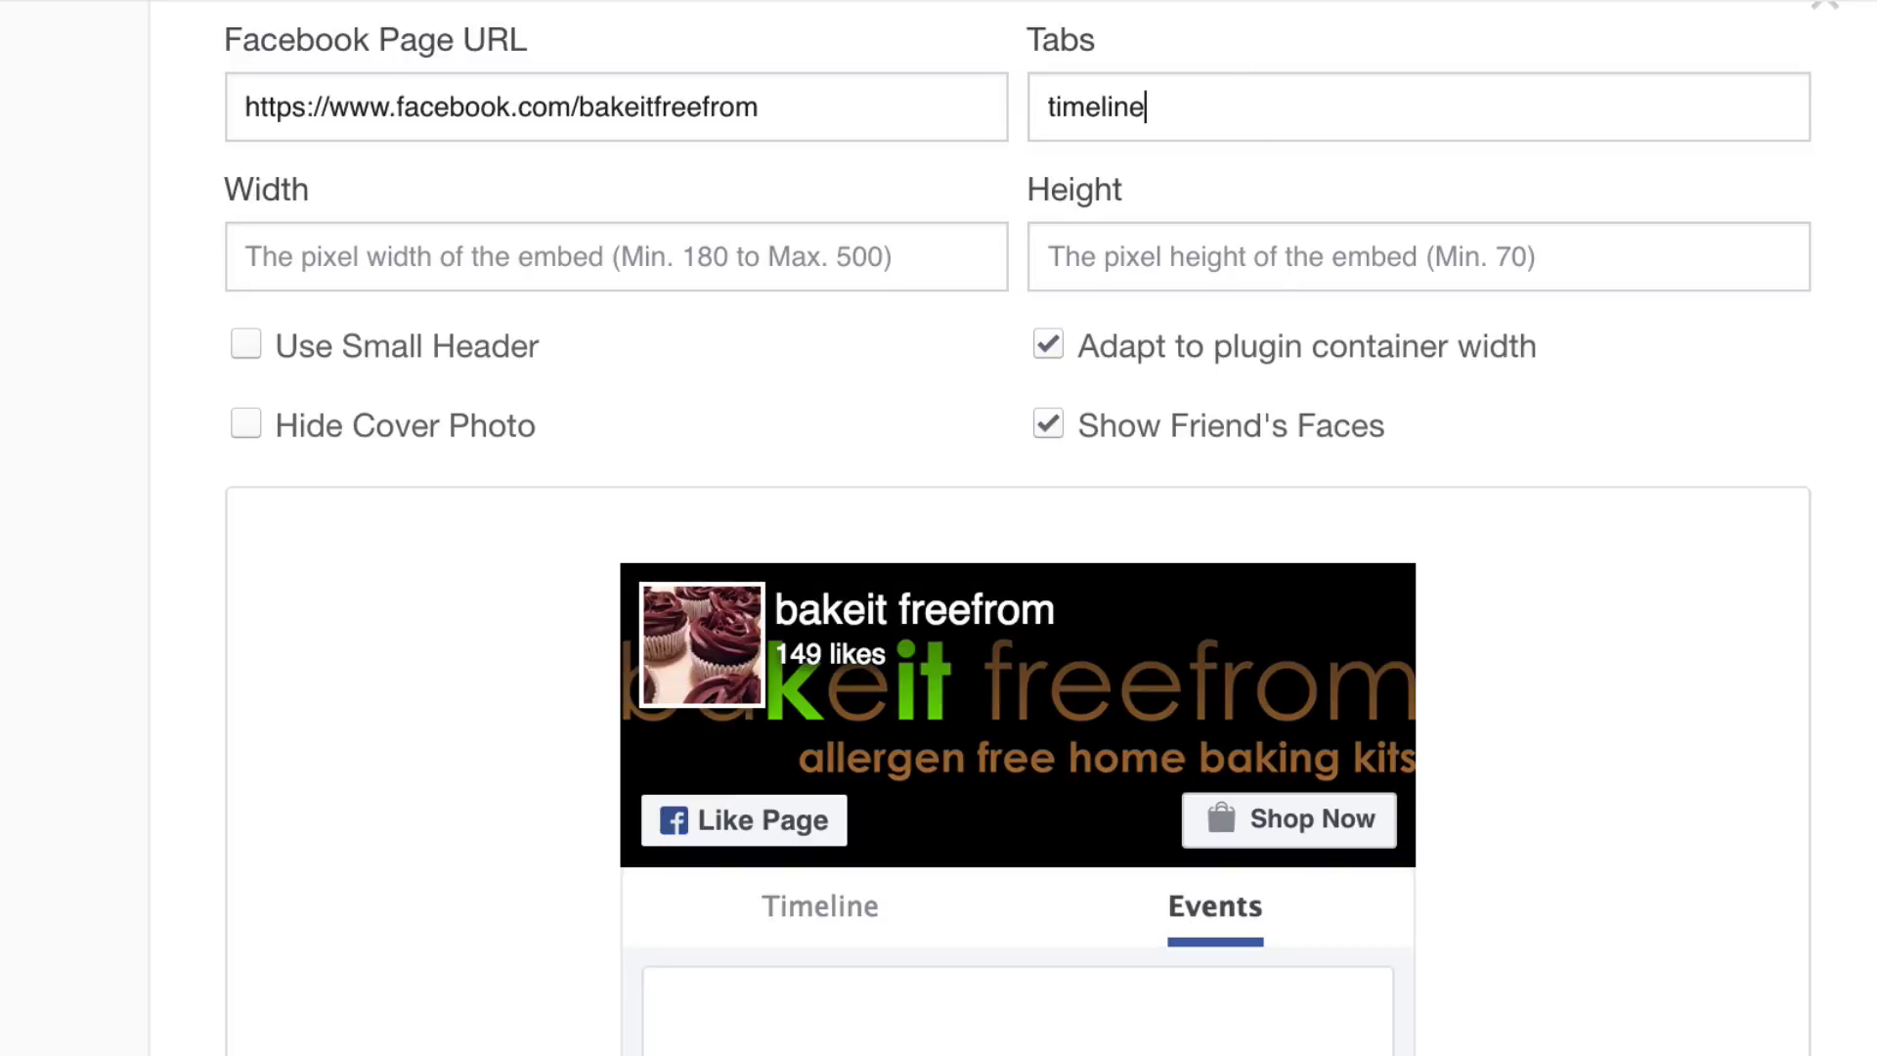
{"action": "key", "text": "Tab"}
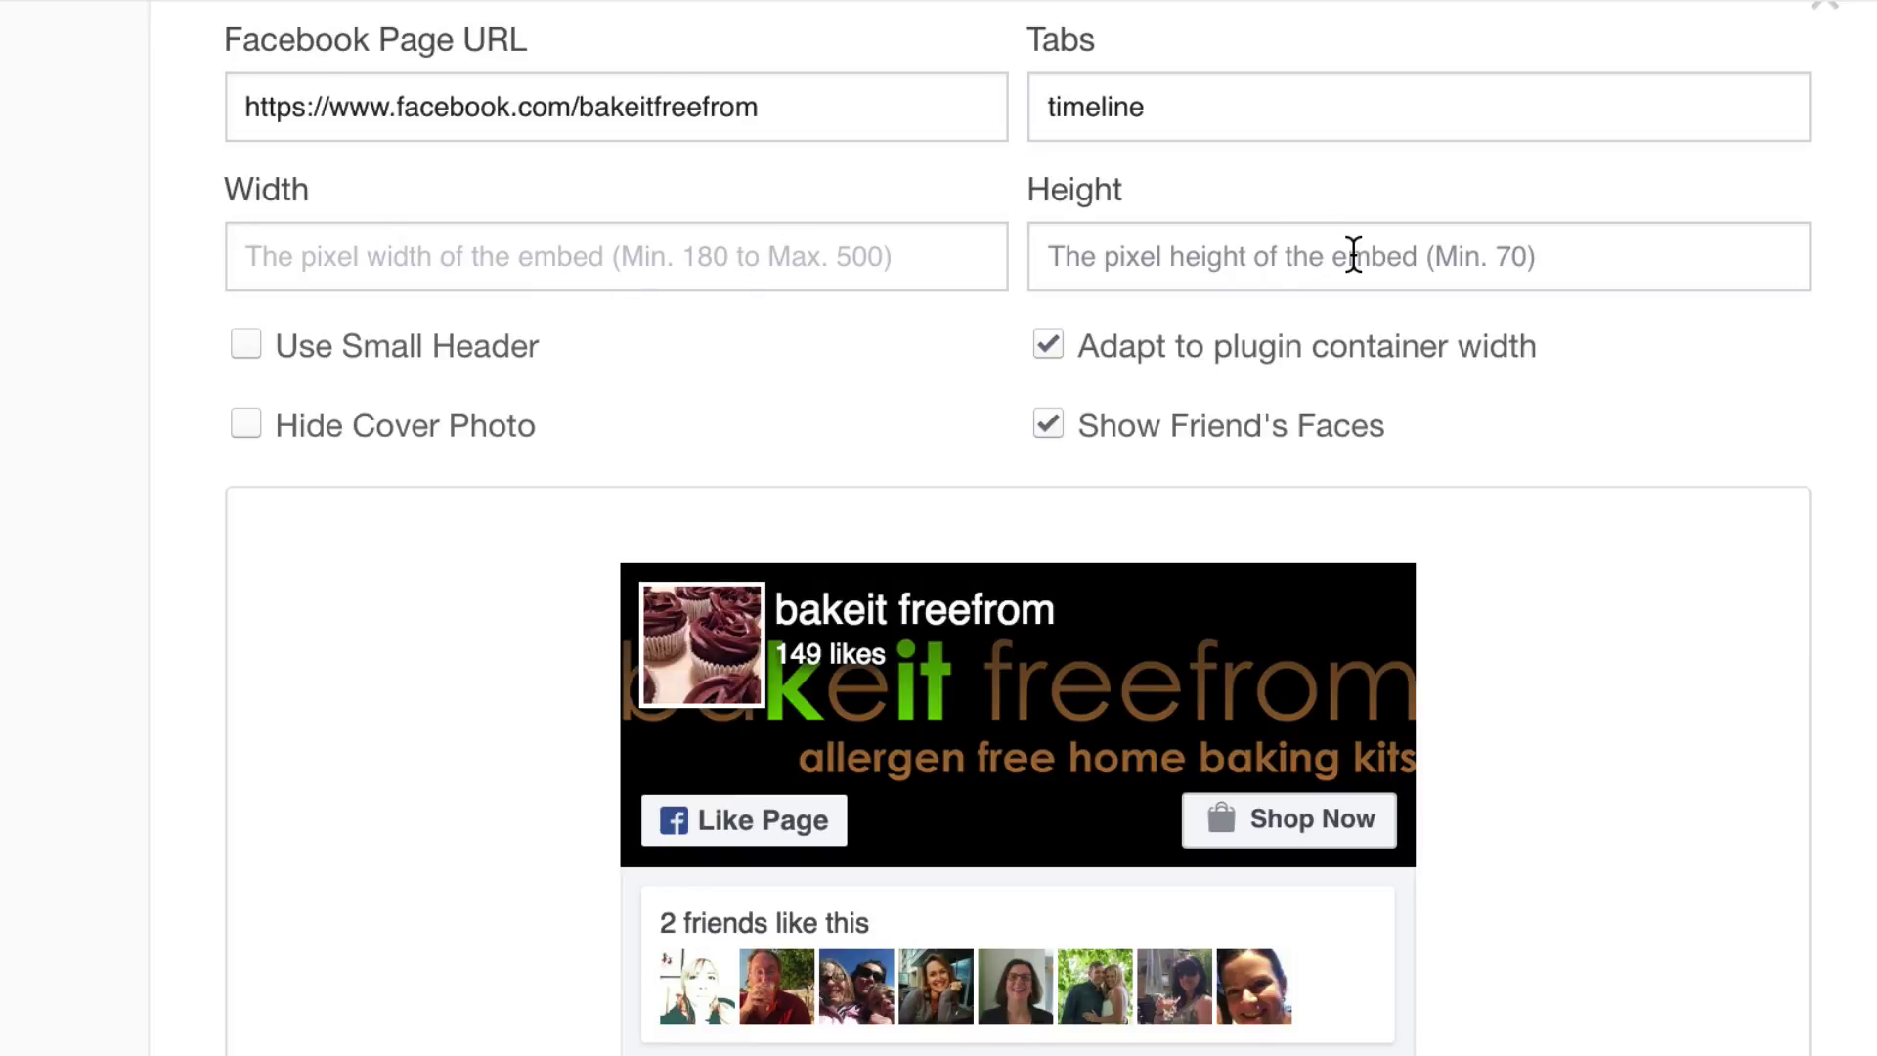
{"action": "scroll", "coordinate": [1353, 254], "scroll_direction": "down", "scroll_amount": 3}
{"action": "scroll", "coordinate": [1353, 268], "scroll_direction": "up", "scroll_amount": 3}
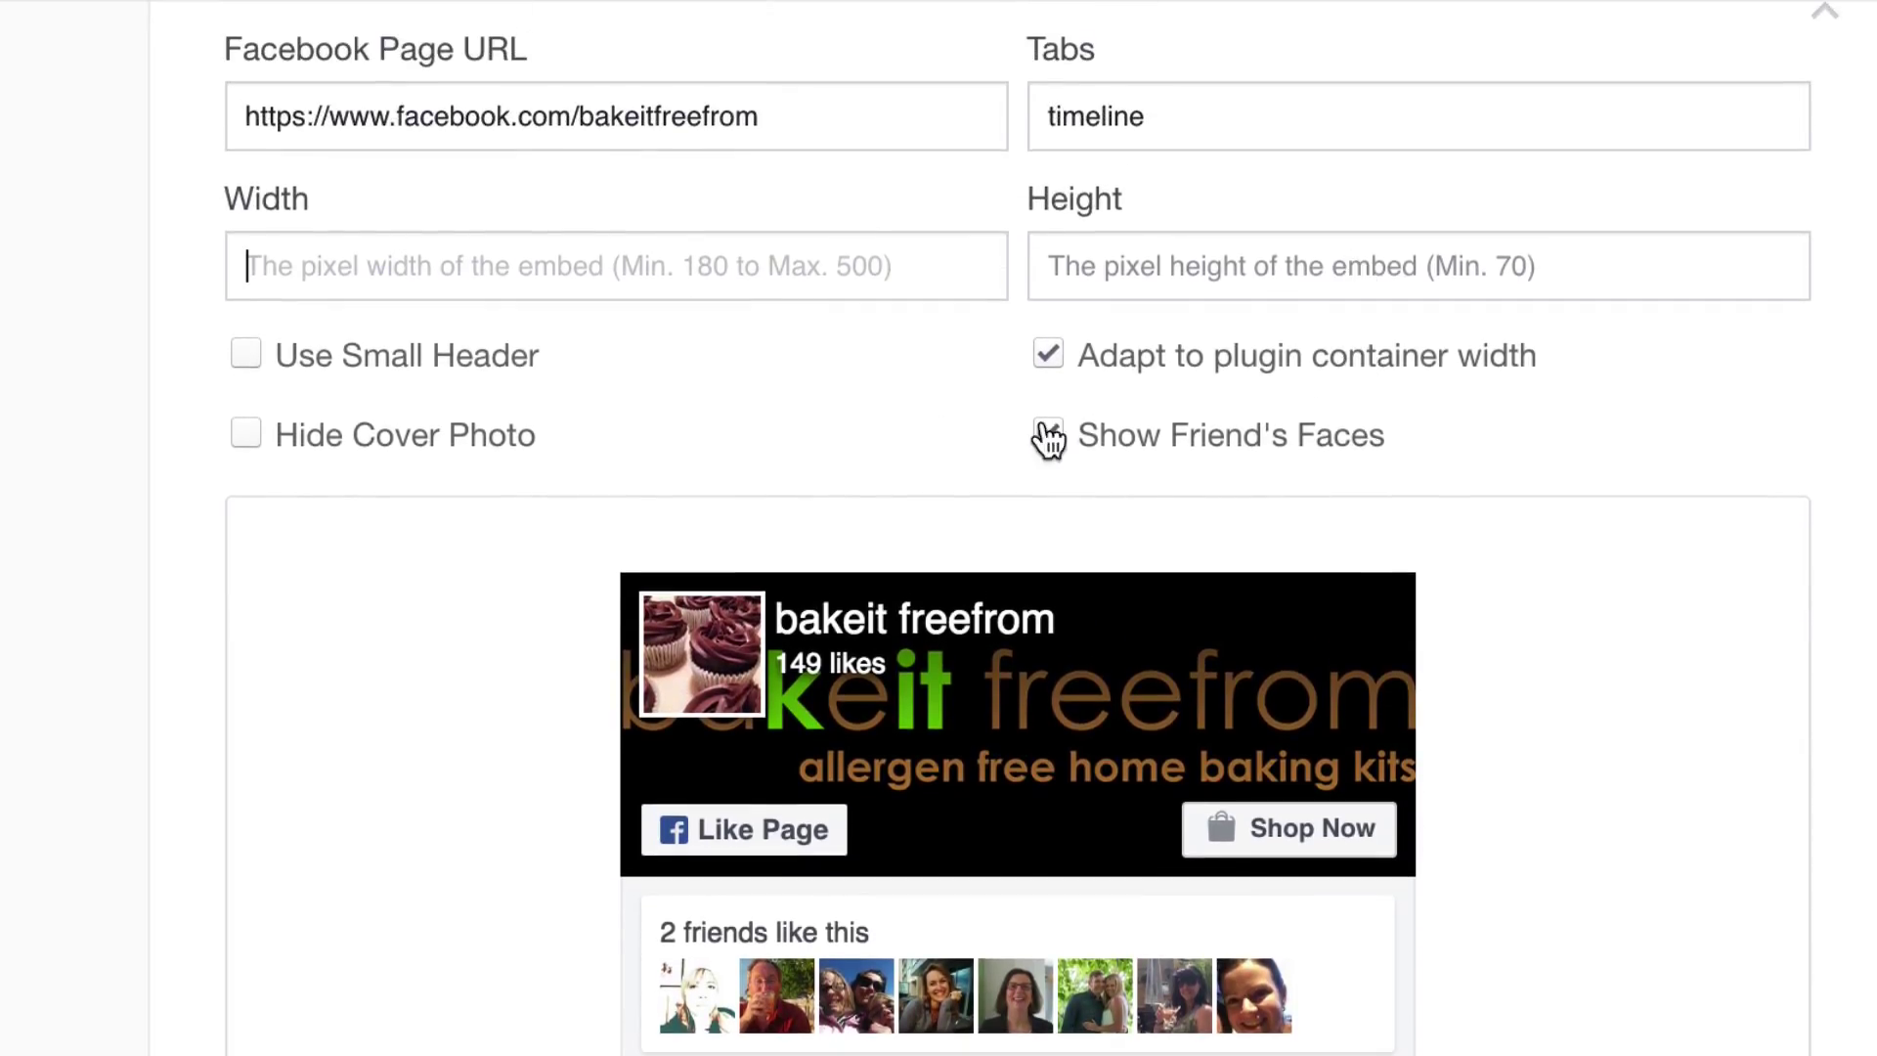
{"action": "scroll", "coordinate": [855, 365], "scroll_direction": "up", "scroll_amount": 1}
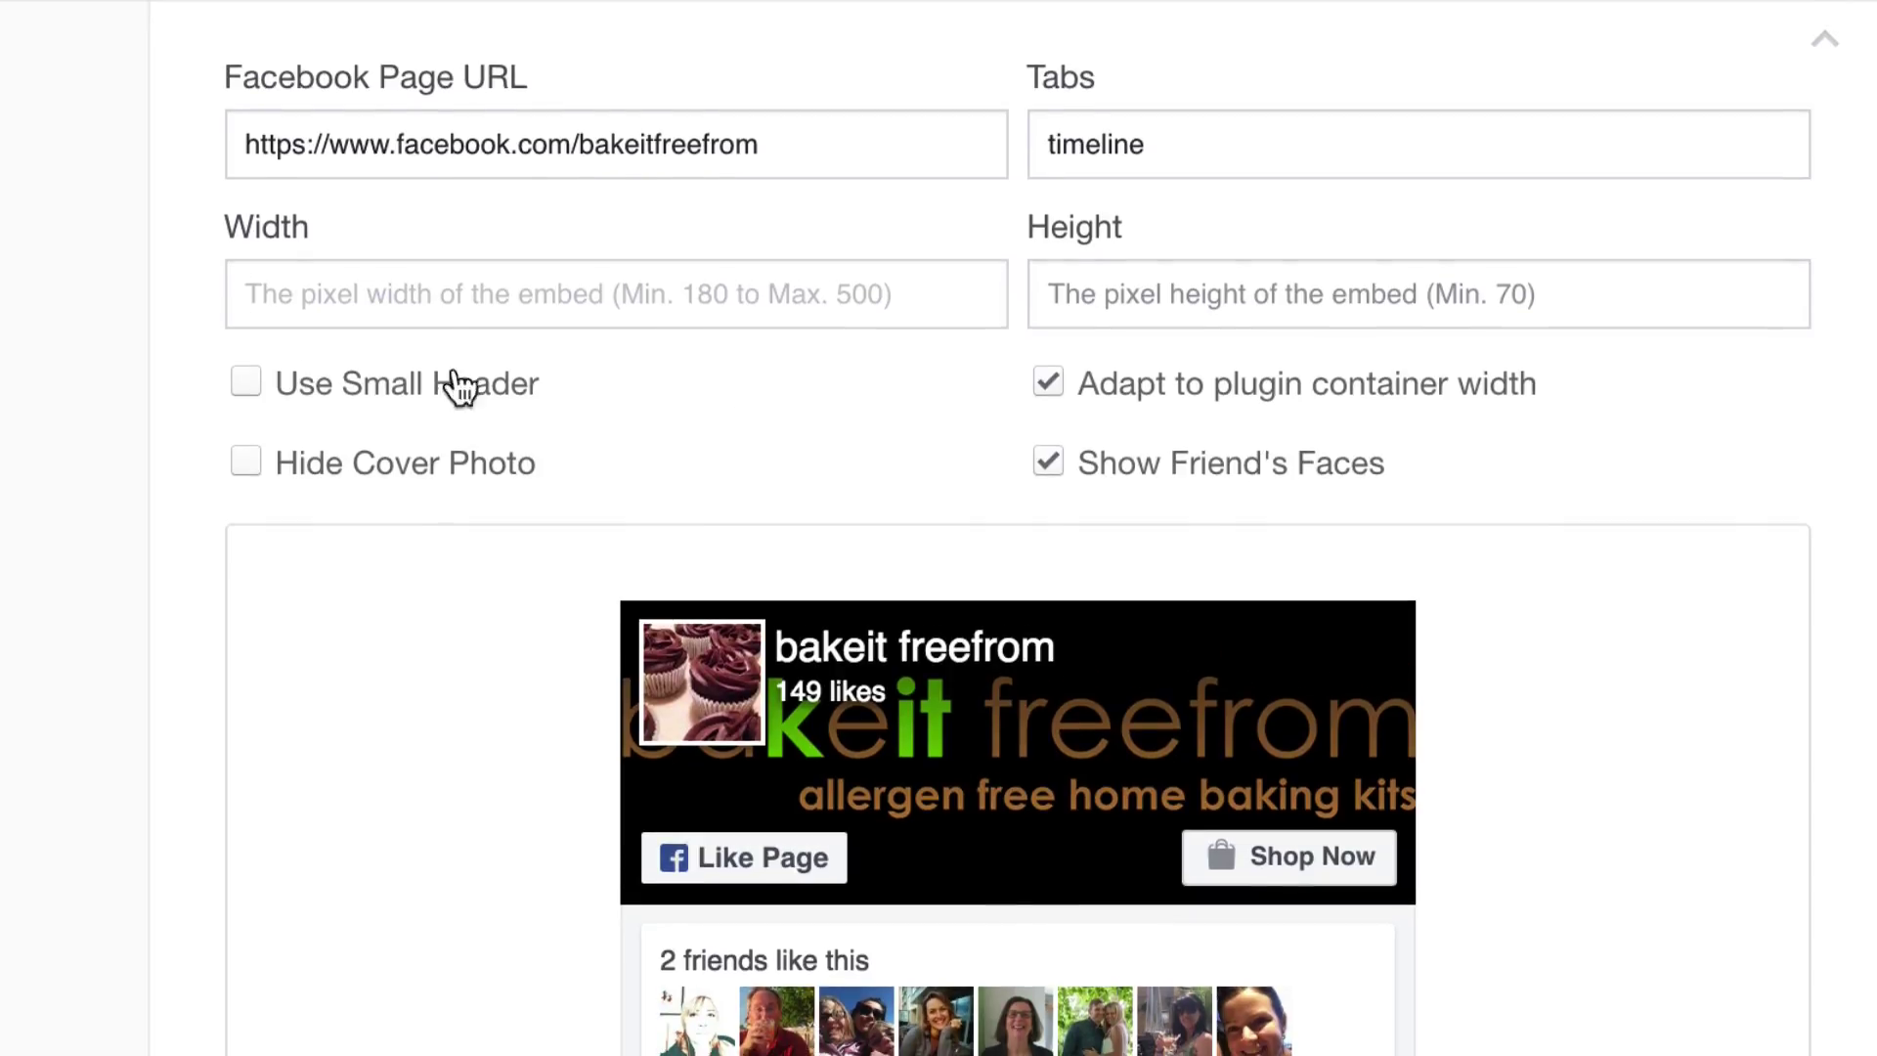
{"action": "left_click", "coordinate": [246, 382]}
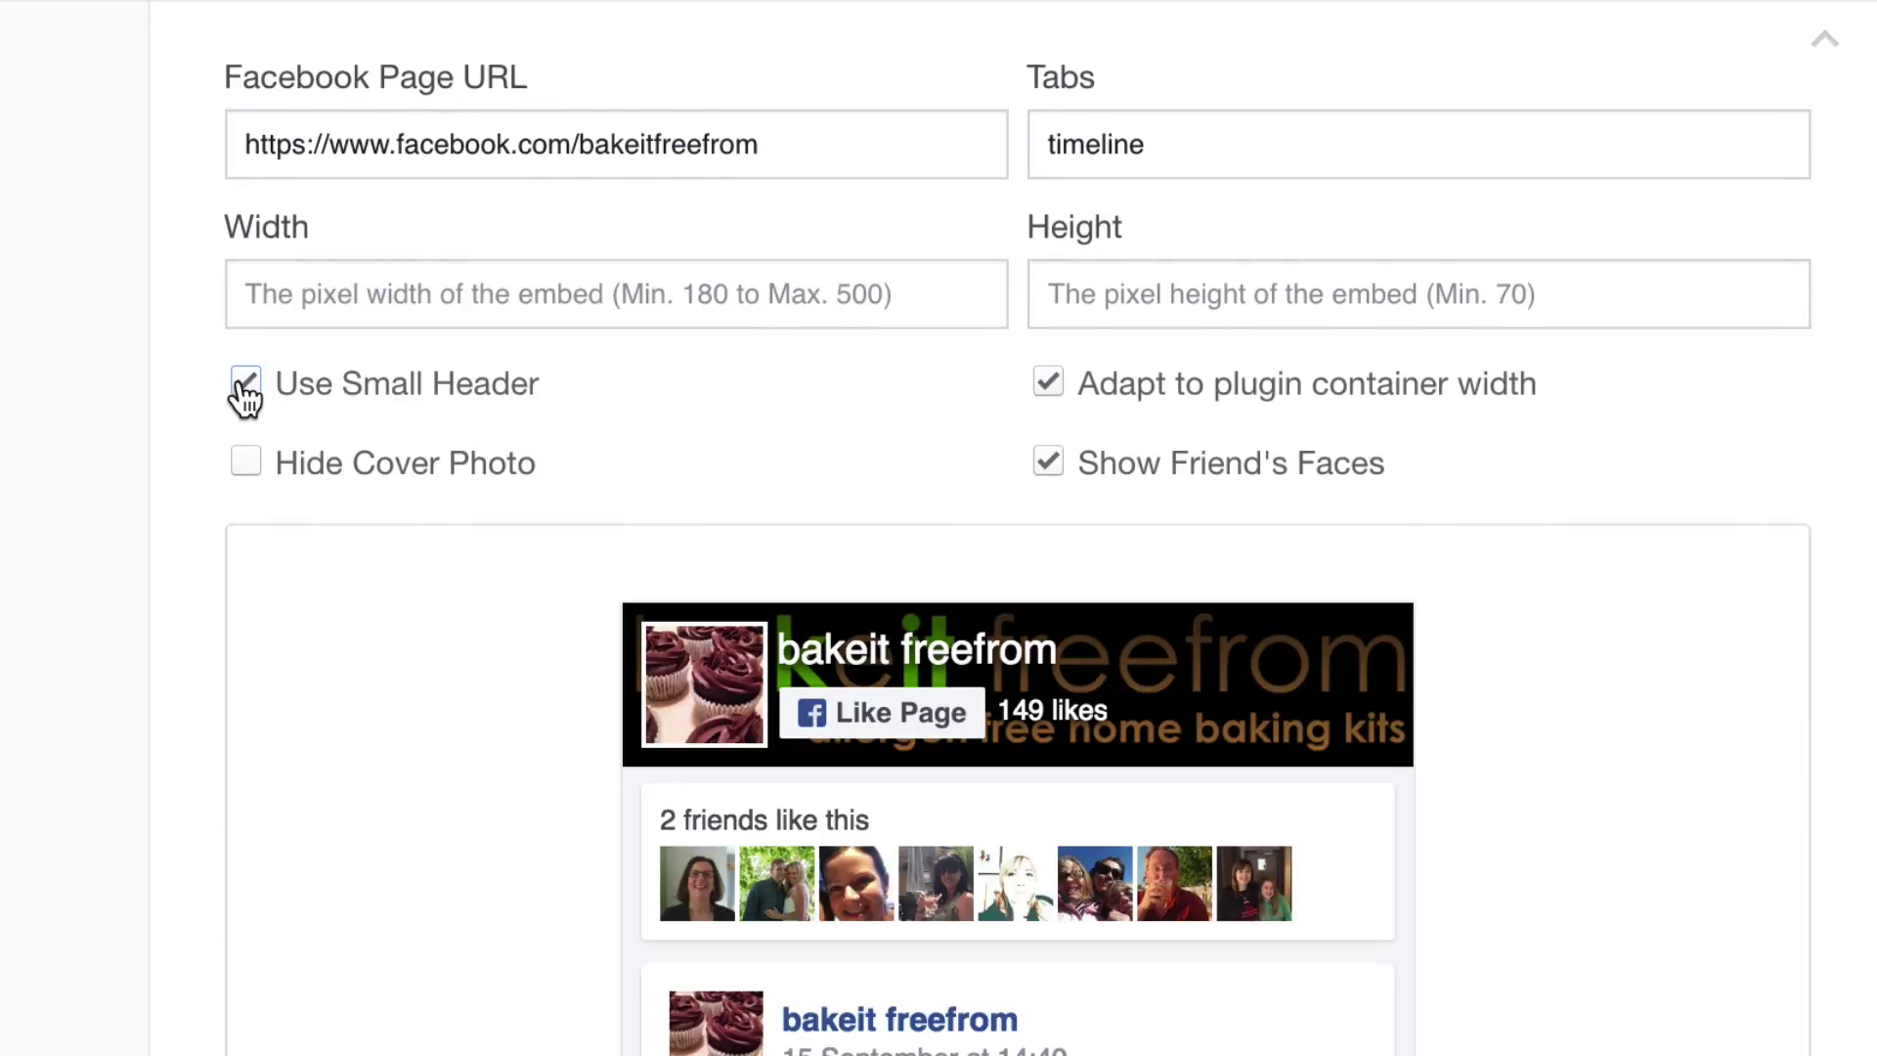
{"action": "left_click", "coordinate": [247, 384]}
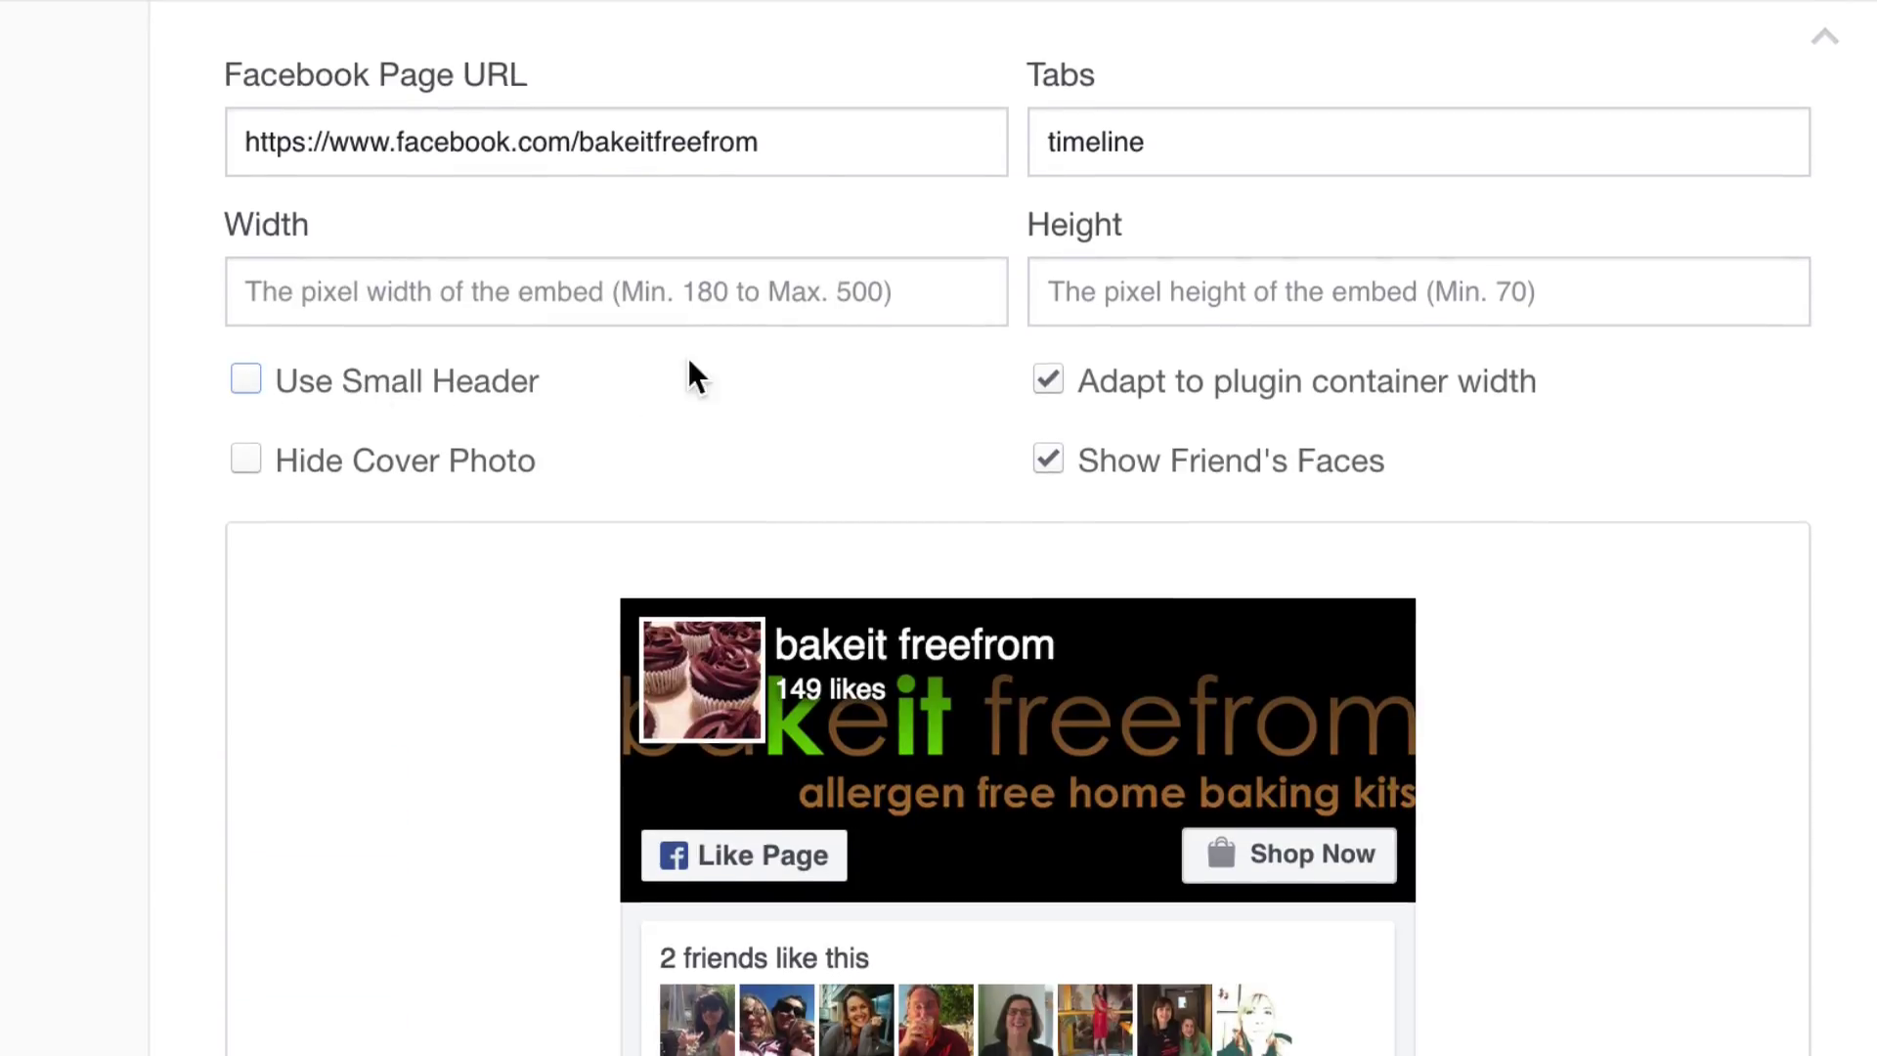
{"action": "left_click", "coordinate": [251, 456]}
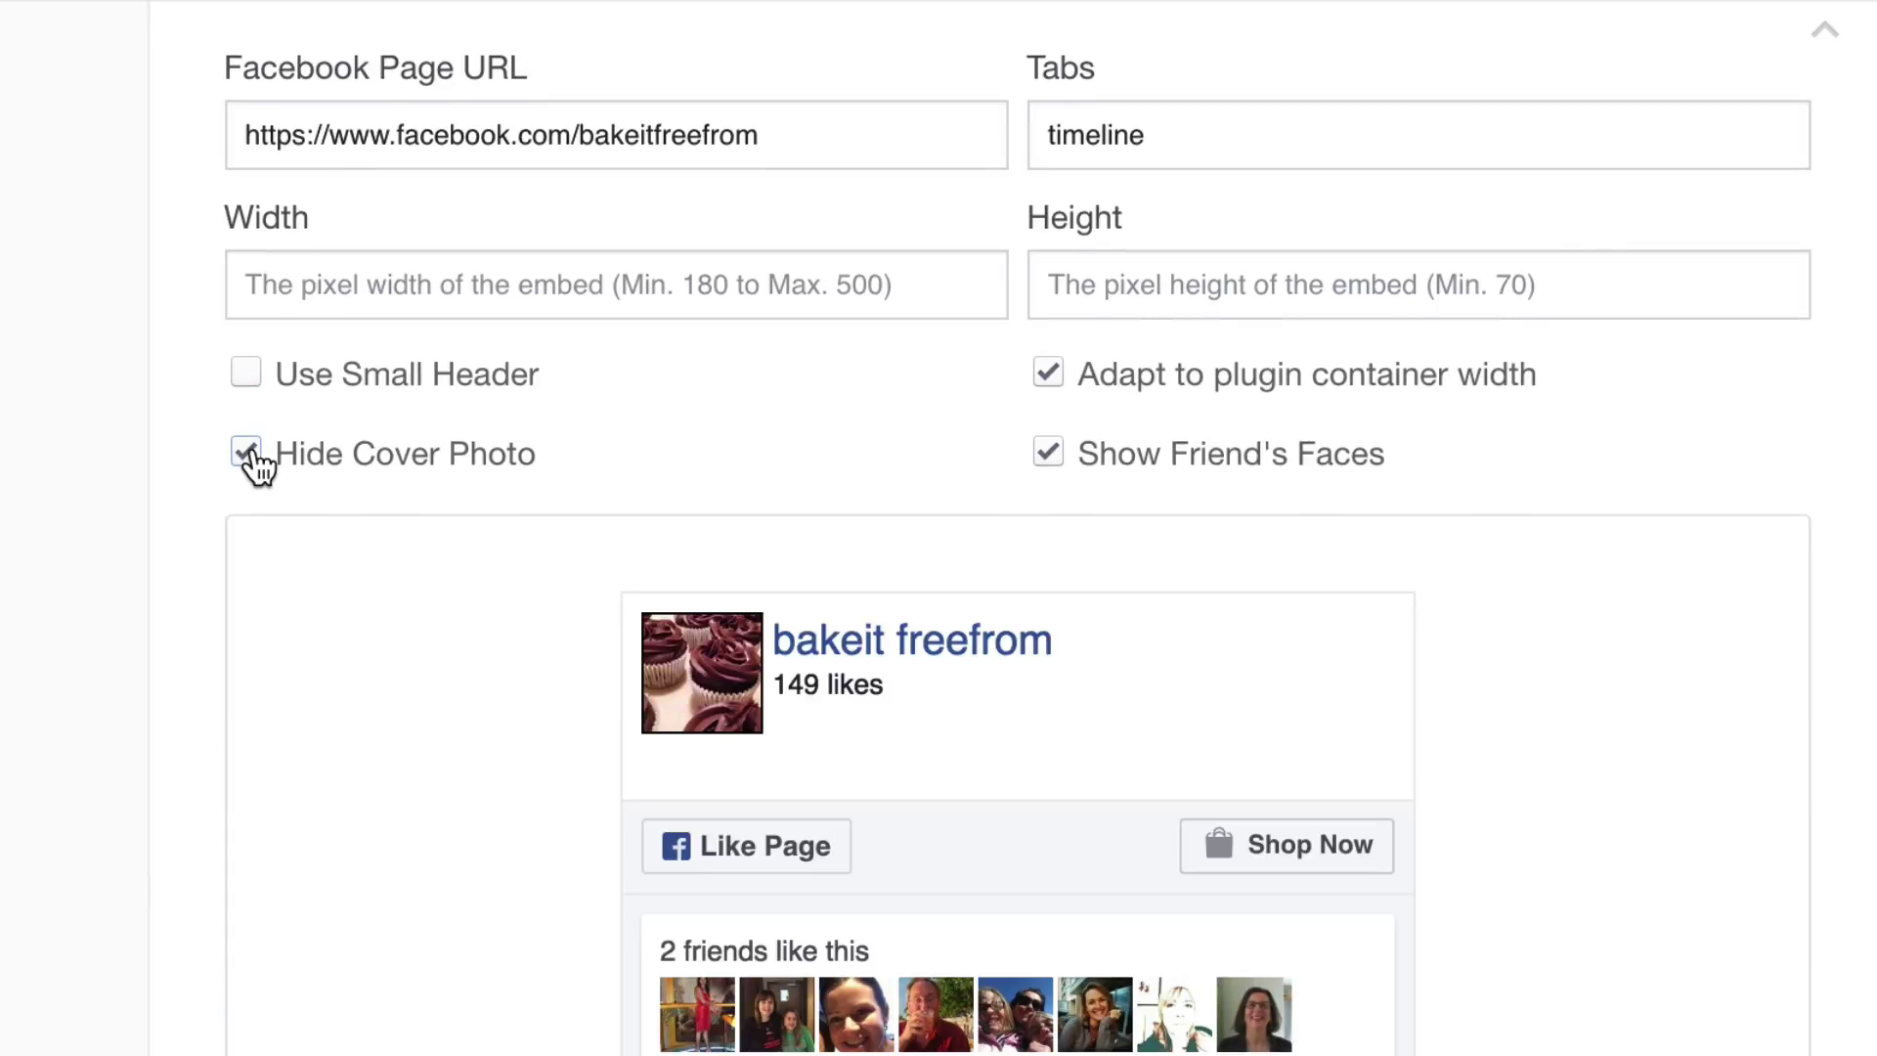
{"action": "left_click", "coordinate": [253, 457]}
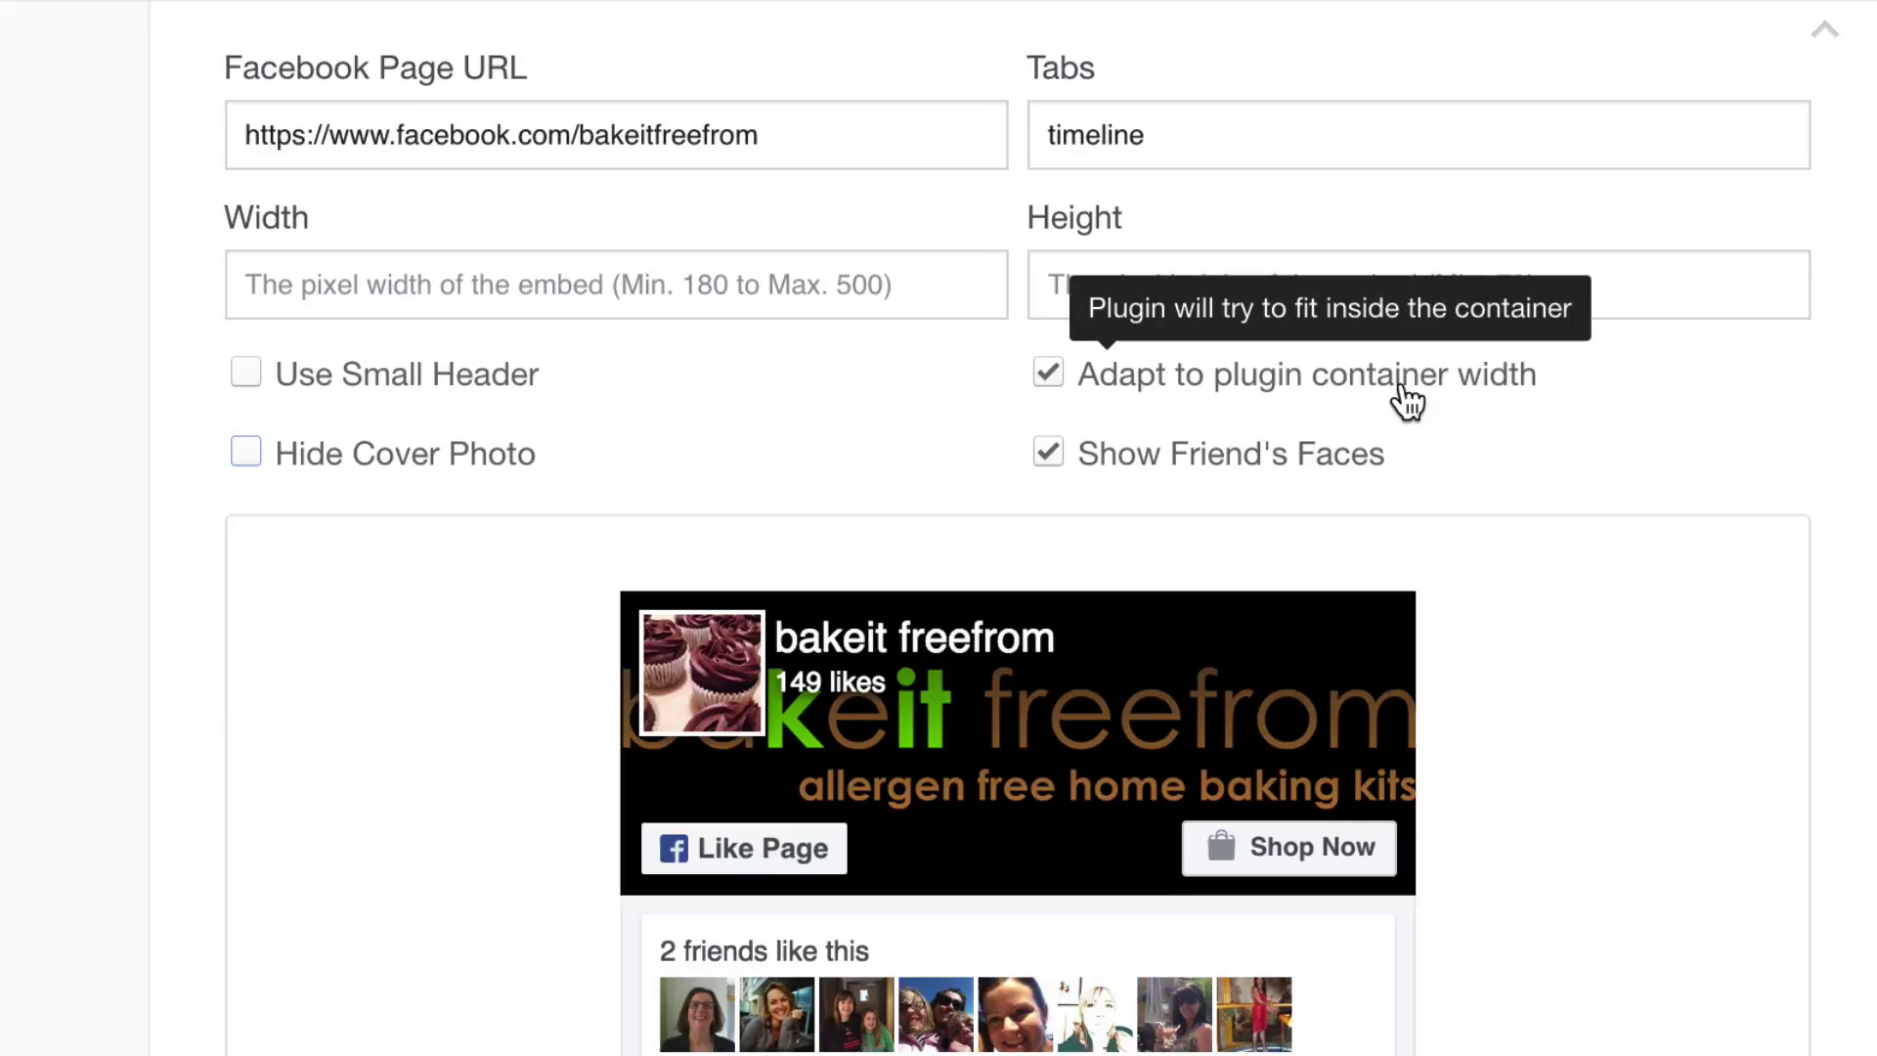
{"action": "scroll", "coordinate": [1286, 352], "scroll_direction": "down", "scroll_amount": 2}
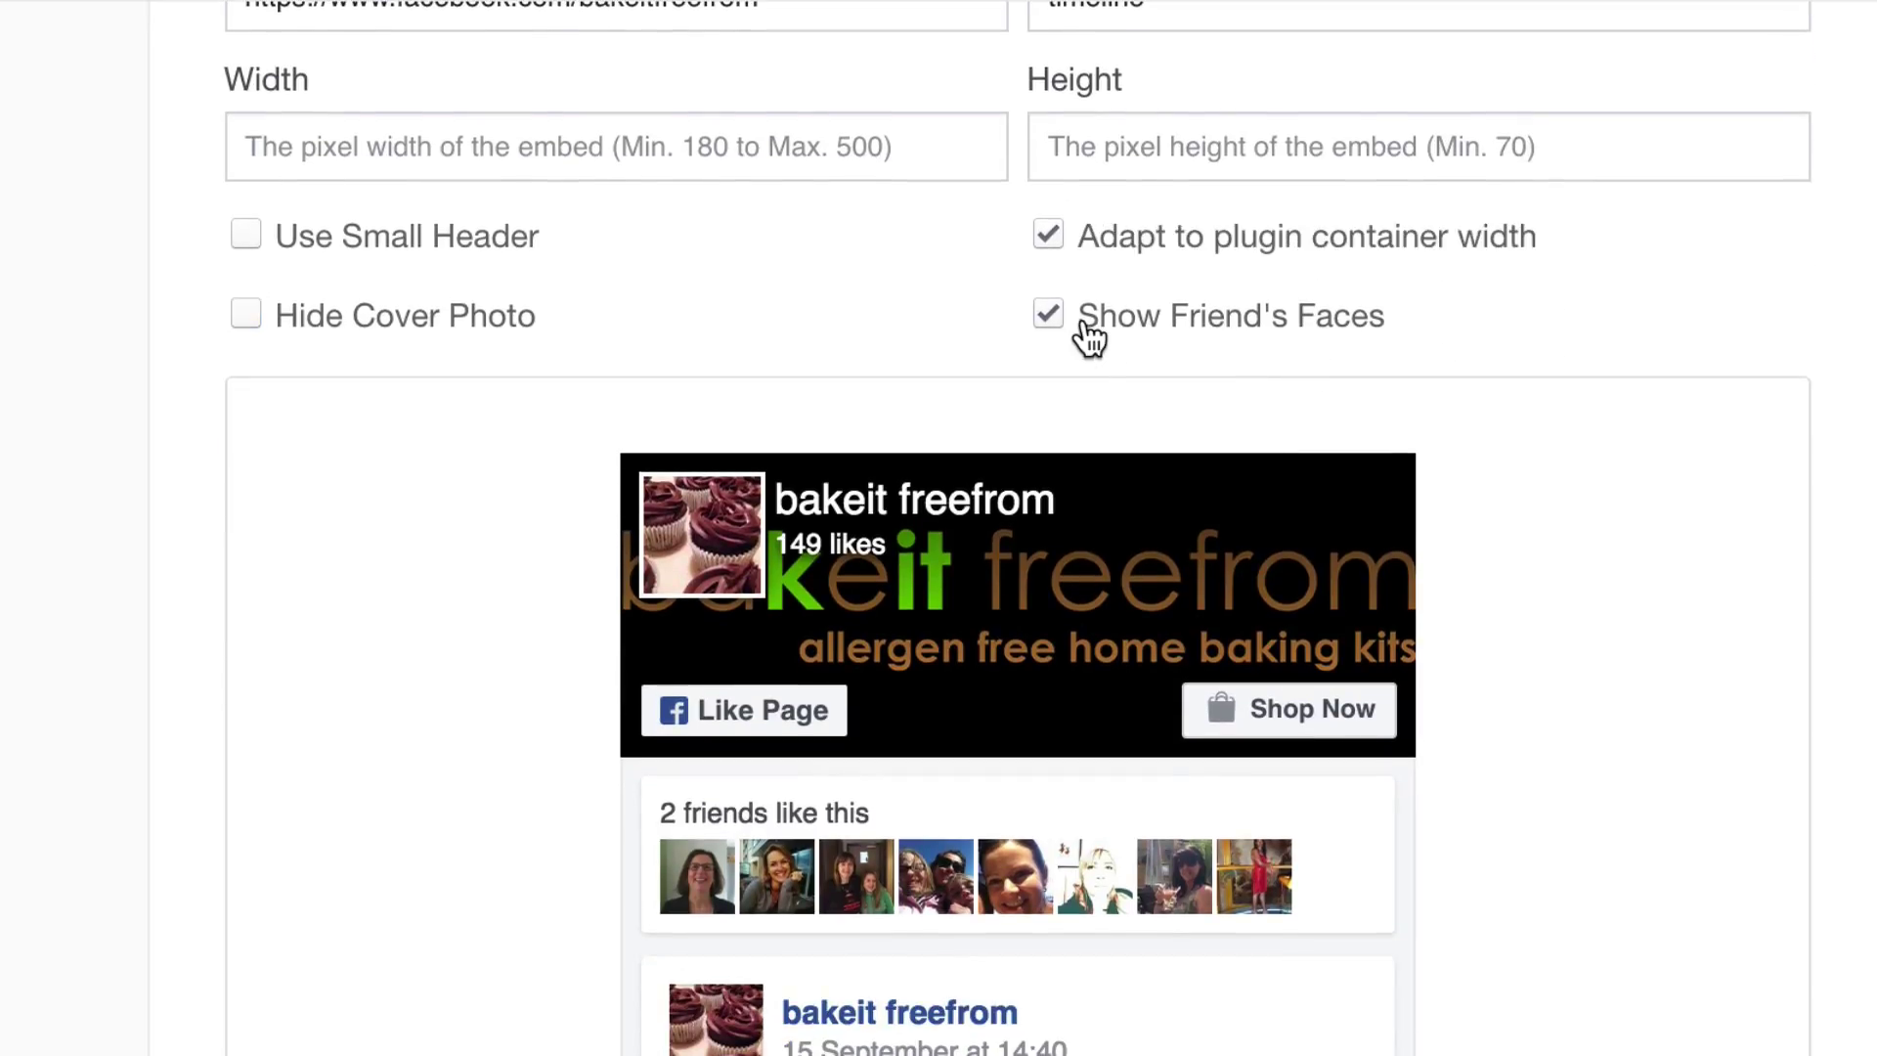
{"action": "left_click", "coordinate": [1052, 322]}
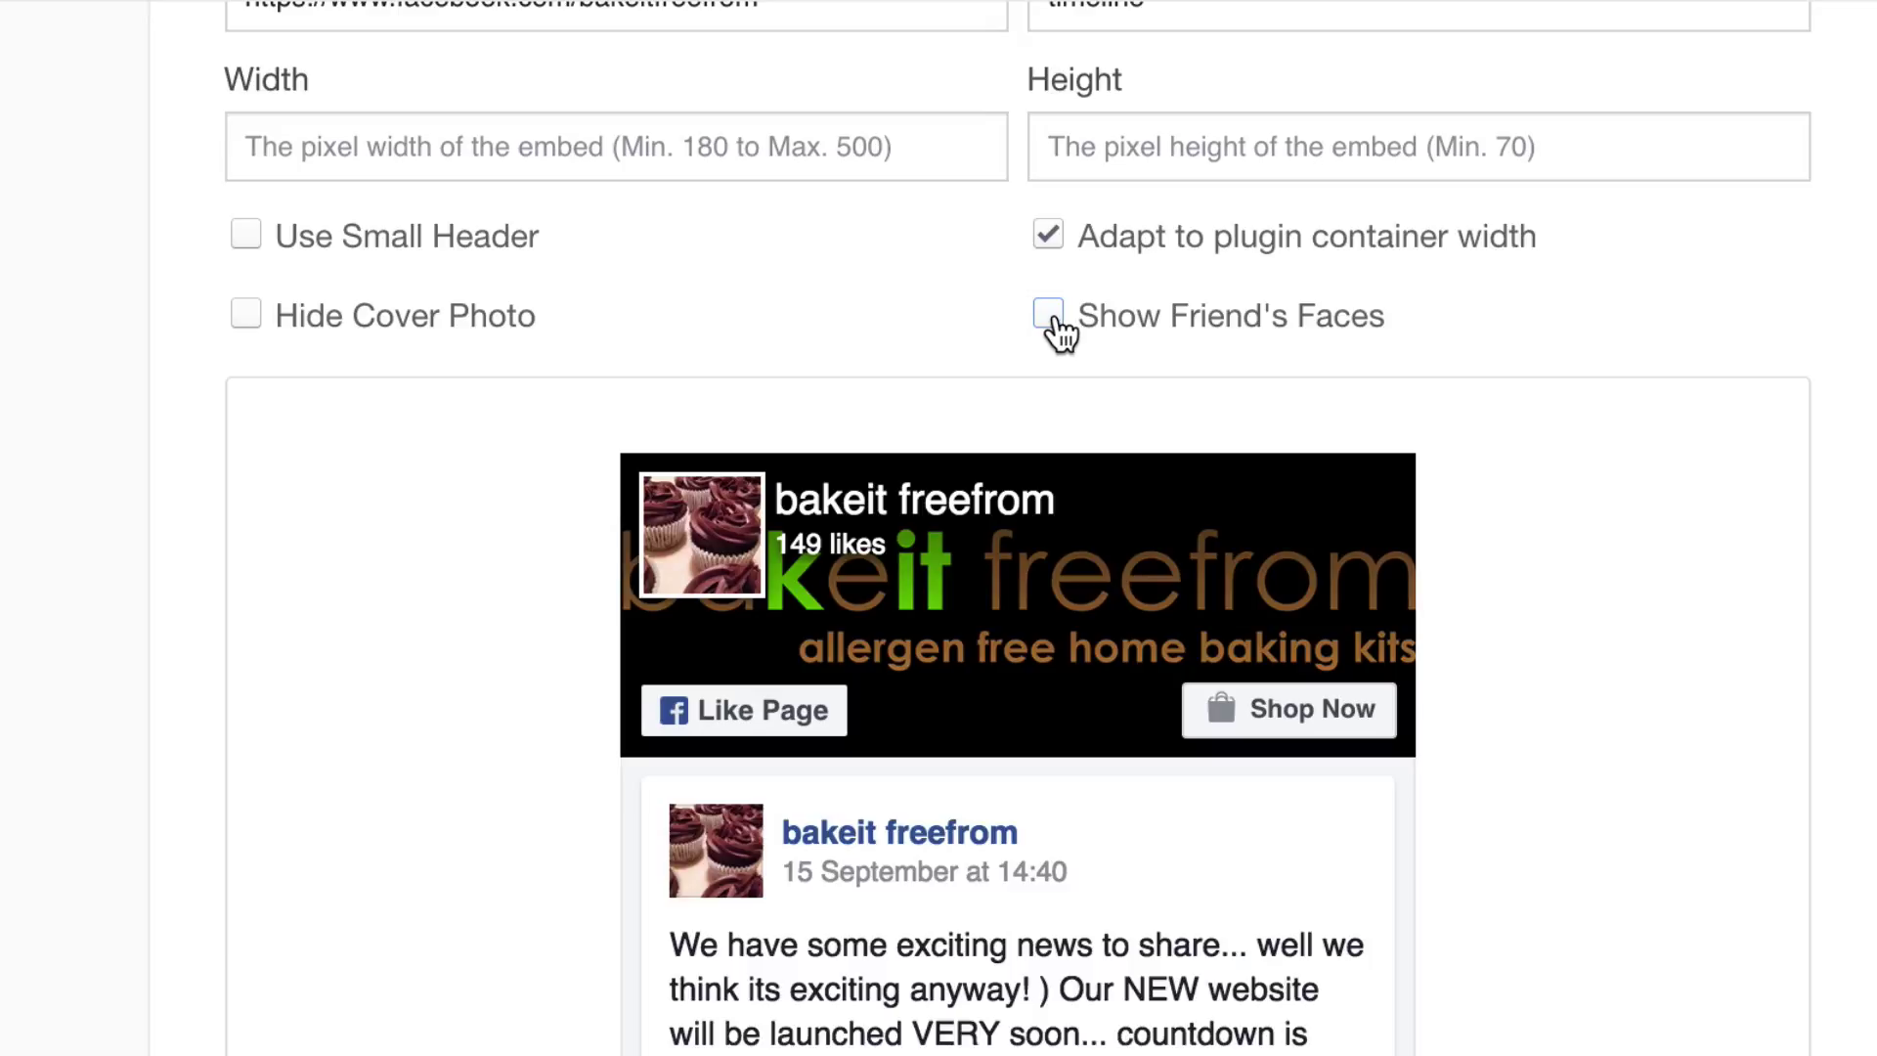
{"action": "left_click", "coordinate": [1052, 321]}
{"action": "scroll", "coordinate": [1281, 342], "scroll_direction": "down", "scroll_amount": 5}
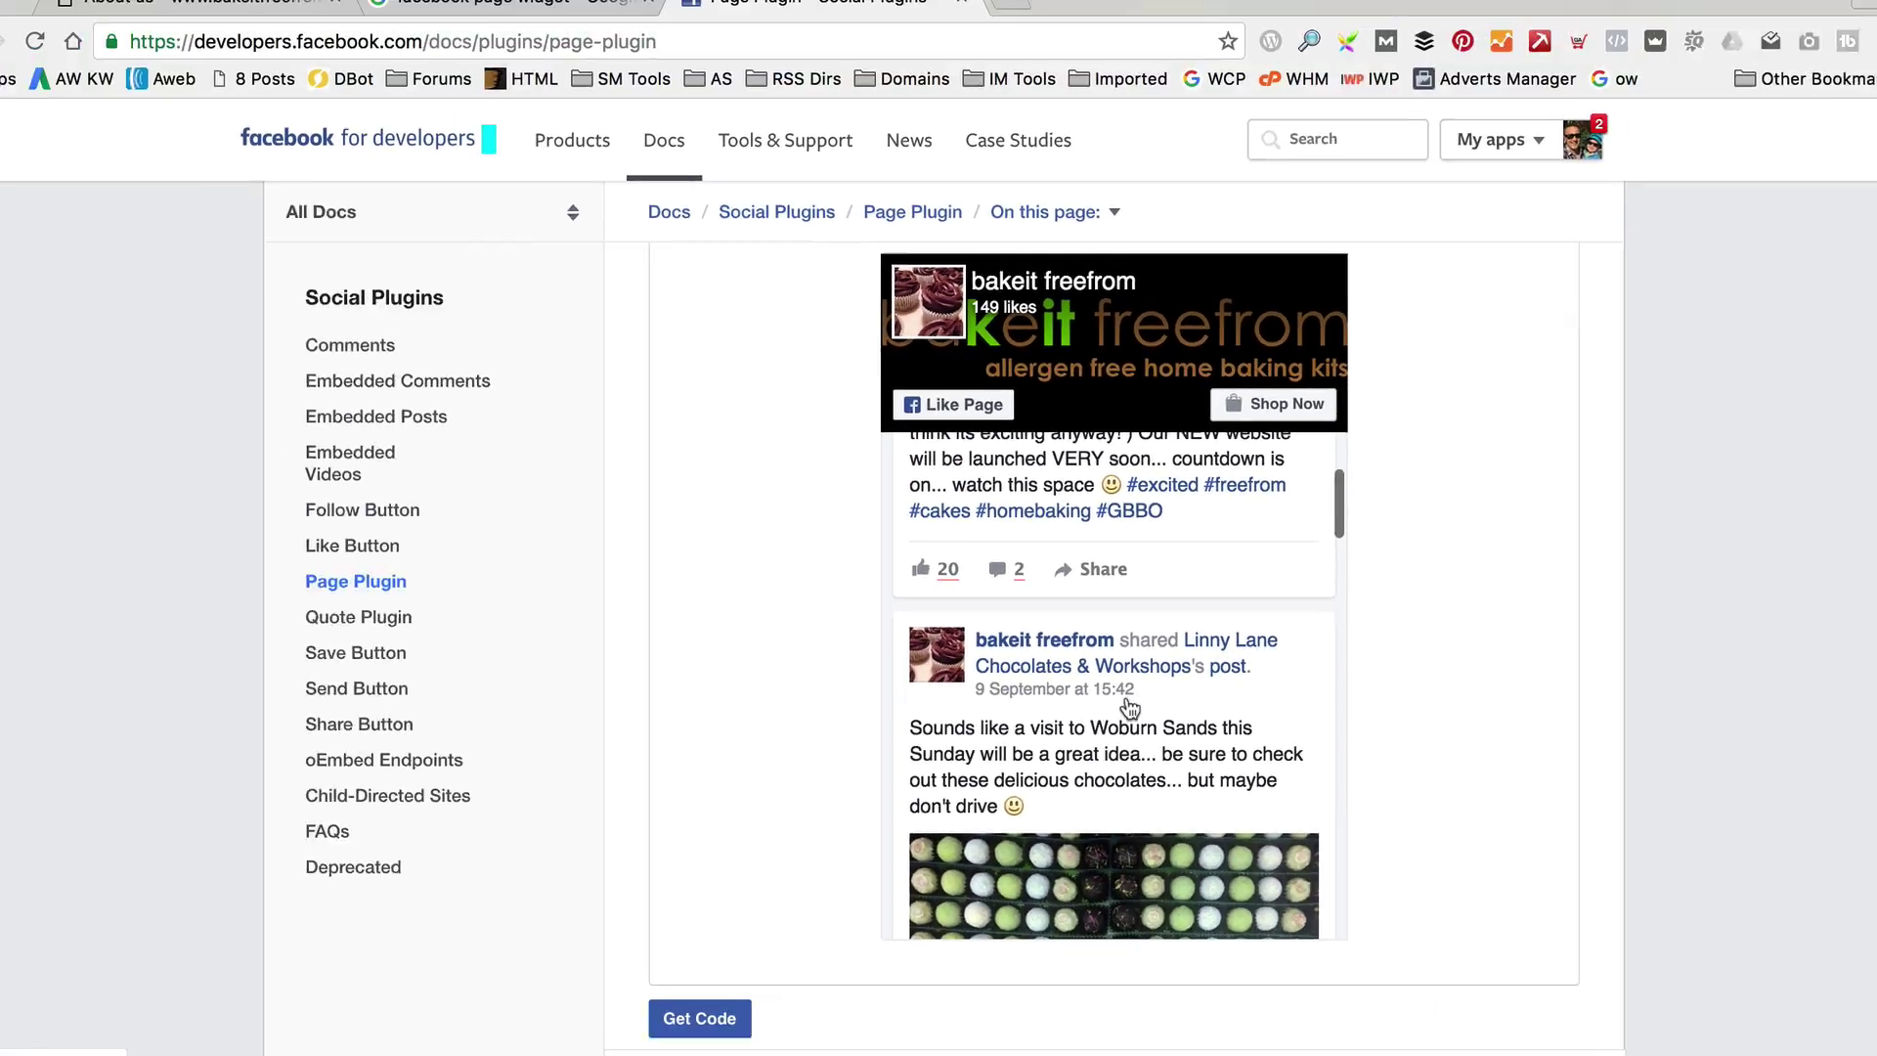
{"action": "scroll", "coordinate": [1298, 352], "scroll_direction": "down", "scroll_amount": 5}
Generate the Page Plugin code and select the full IFrame embed code for bakeit freefrom
{"action": "scroll", "coordinate": [818, 821], "scroll_direction": "down", "scroll_amount": 3}
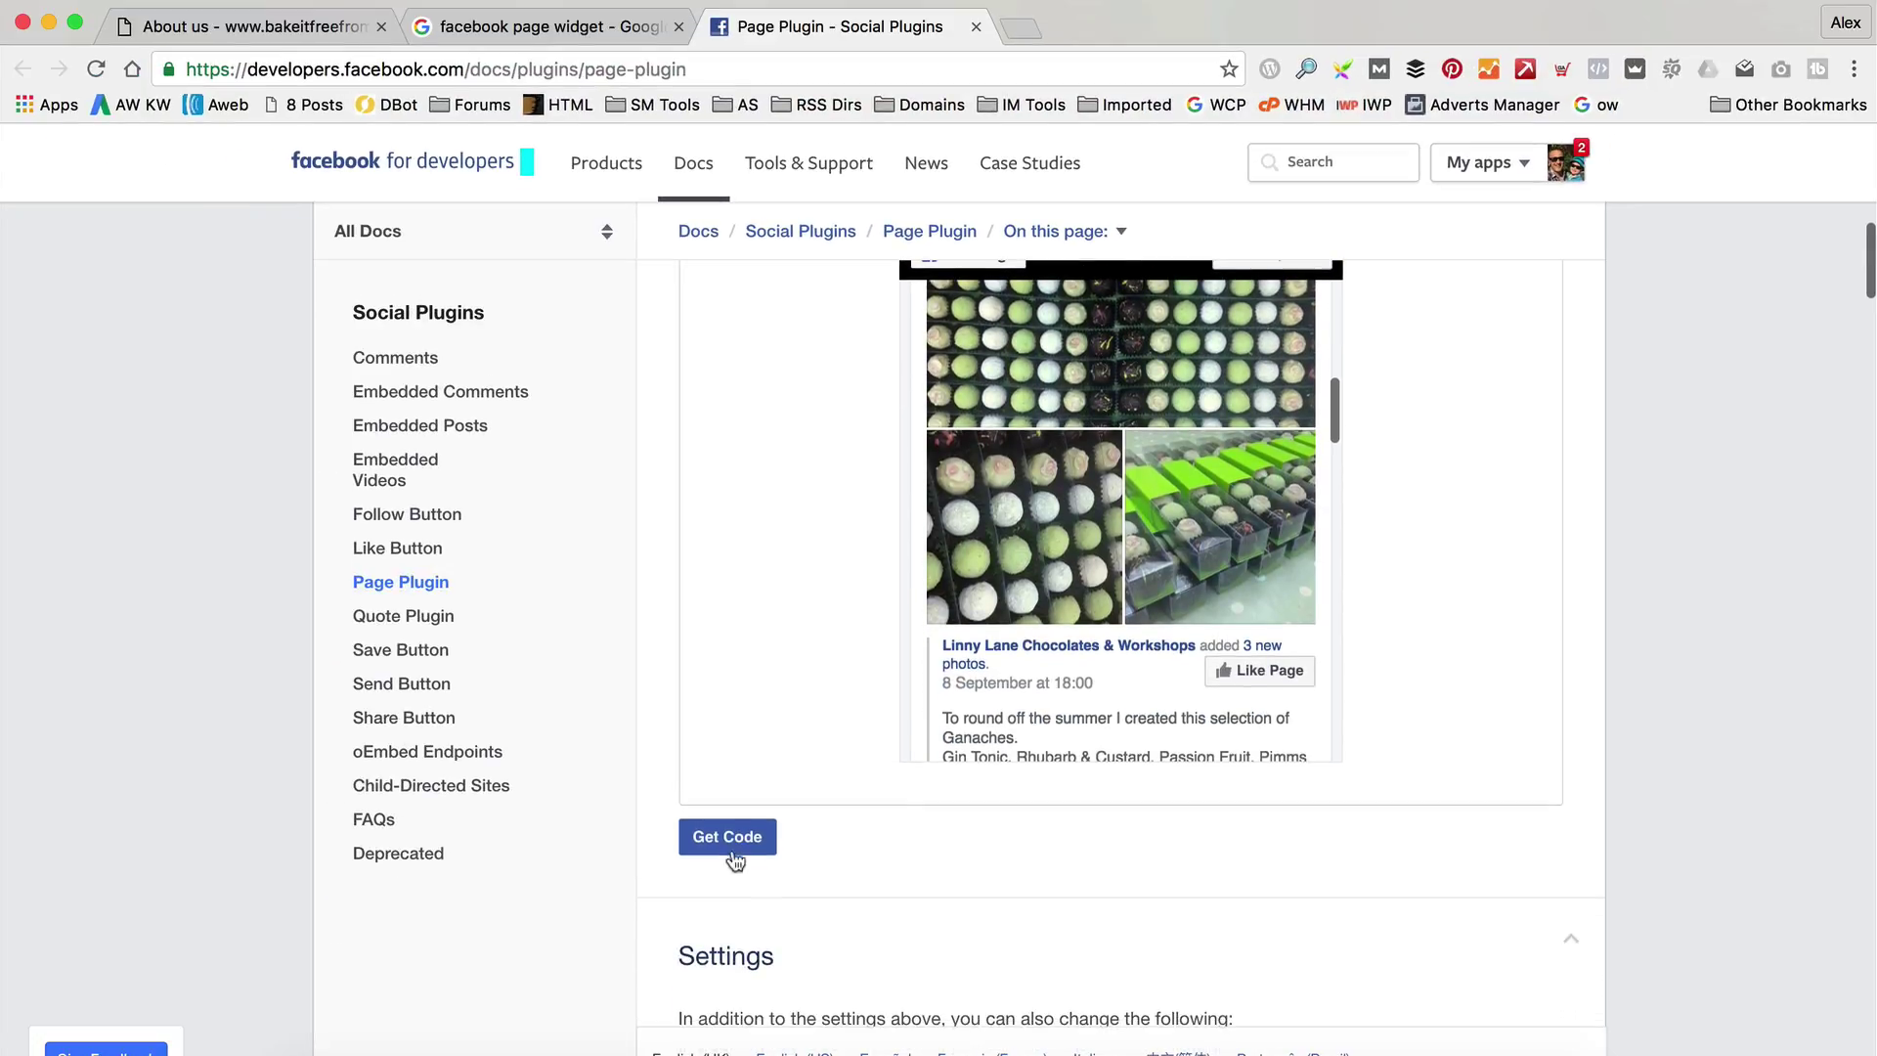
{"action": "left_click", "coordinate": [789, 843]}
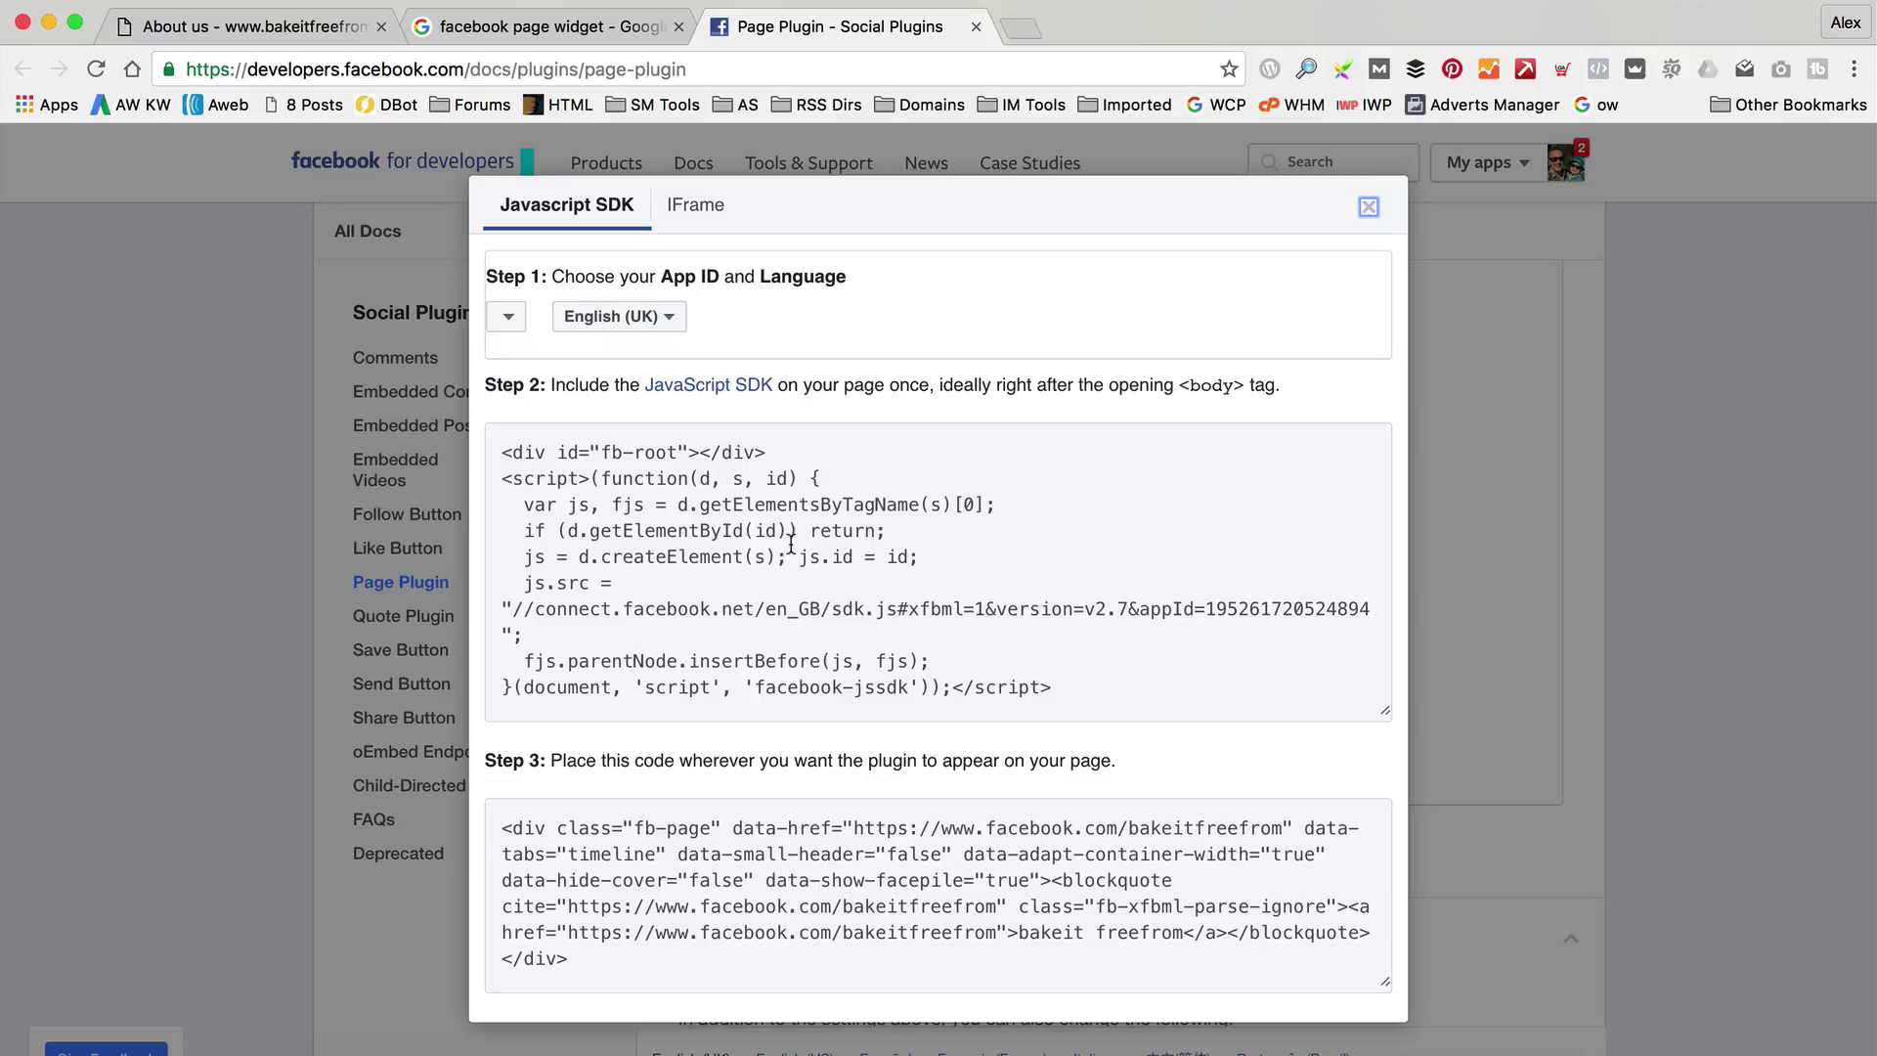
{"action": "left_click", "coordinate": [695, 206]}
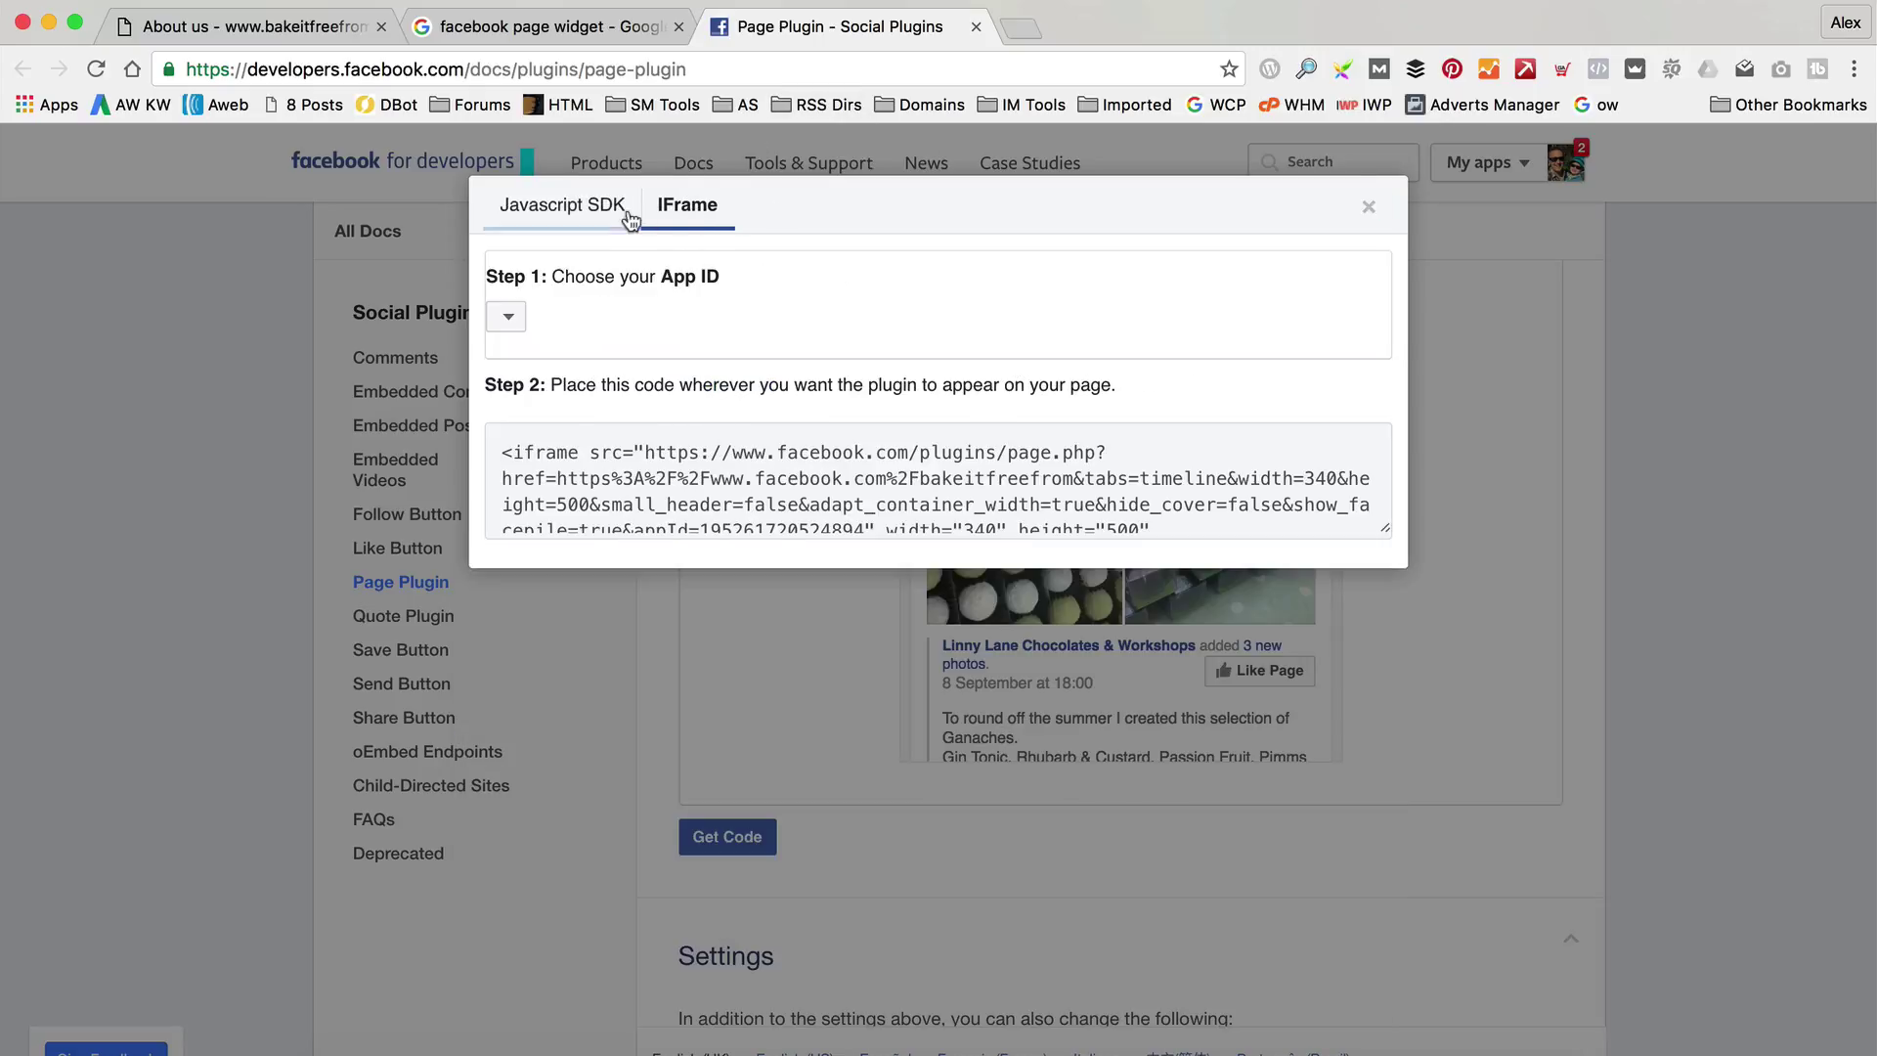
{"action": "triple_click", "coordinate": [804, 505]}
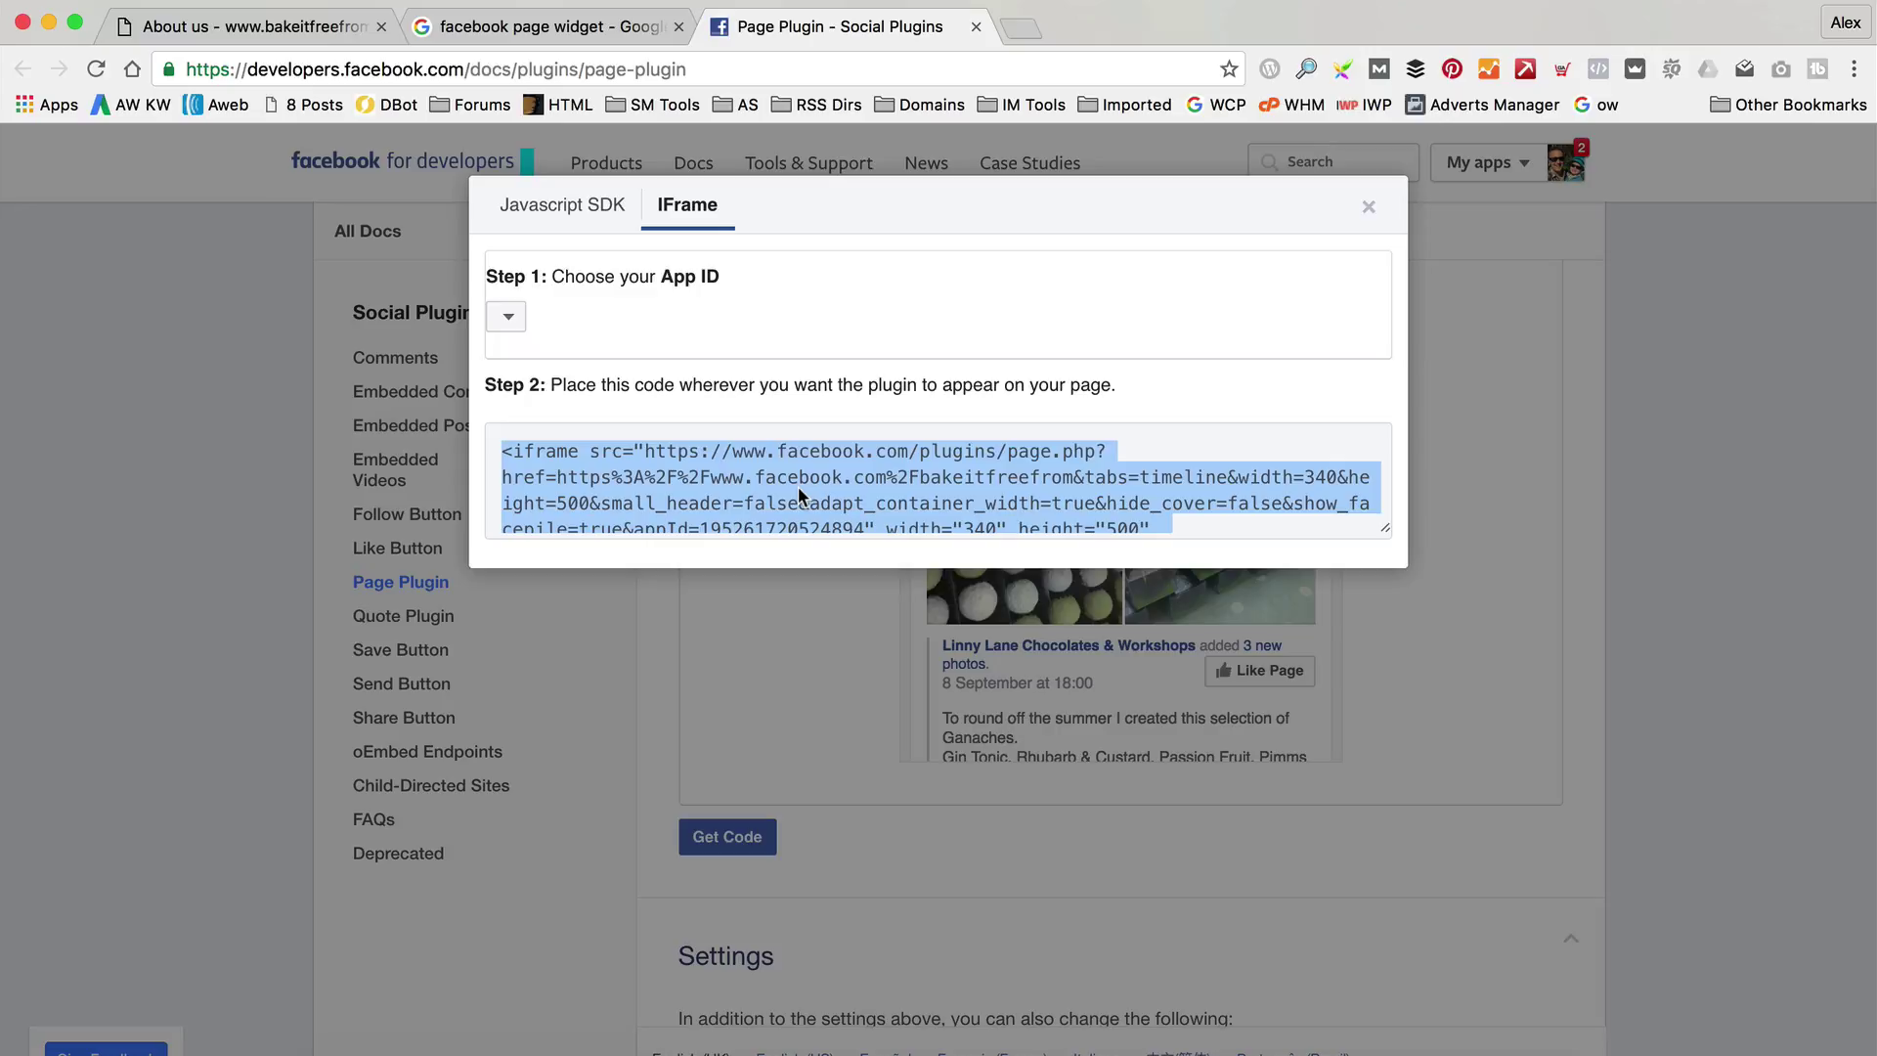
Return to the site's About us tab and load it in the Cornerstone builder
{"action": "left_click", "coordinate": [321, 37]}
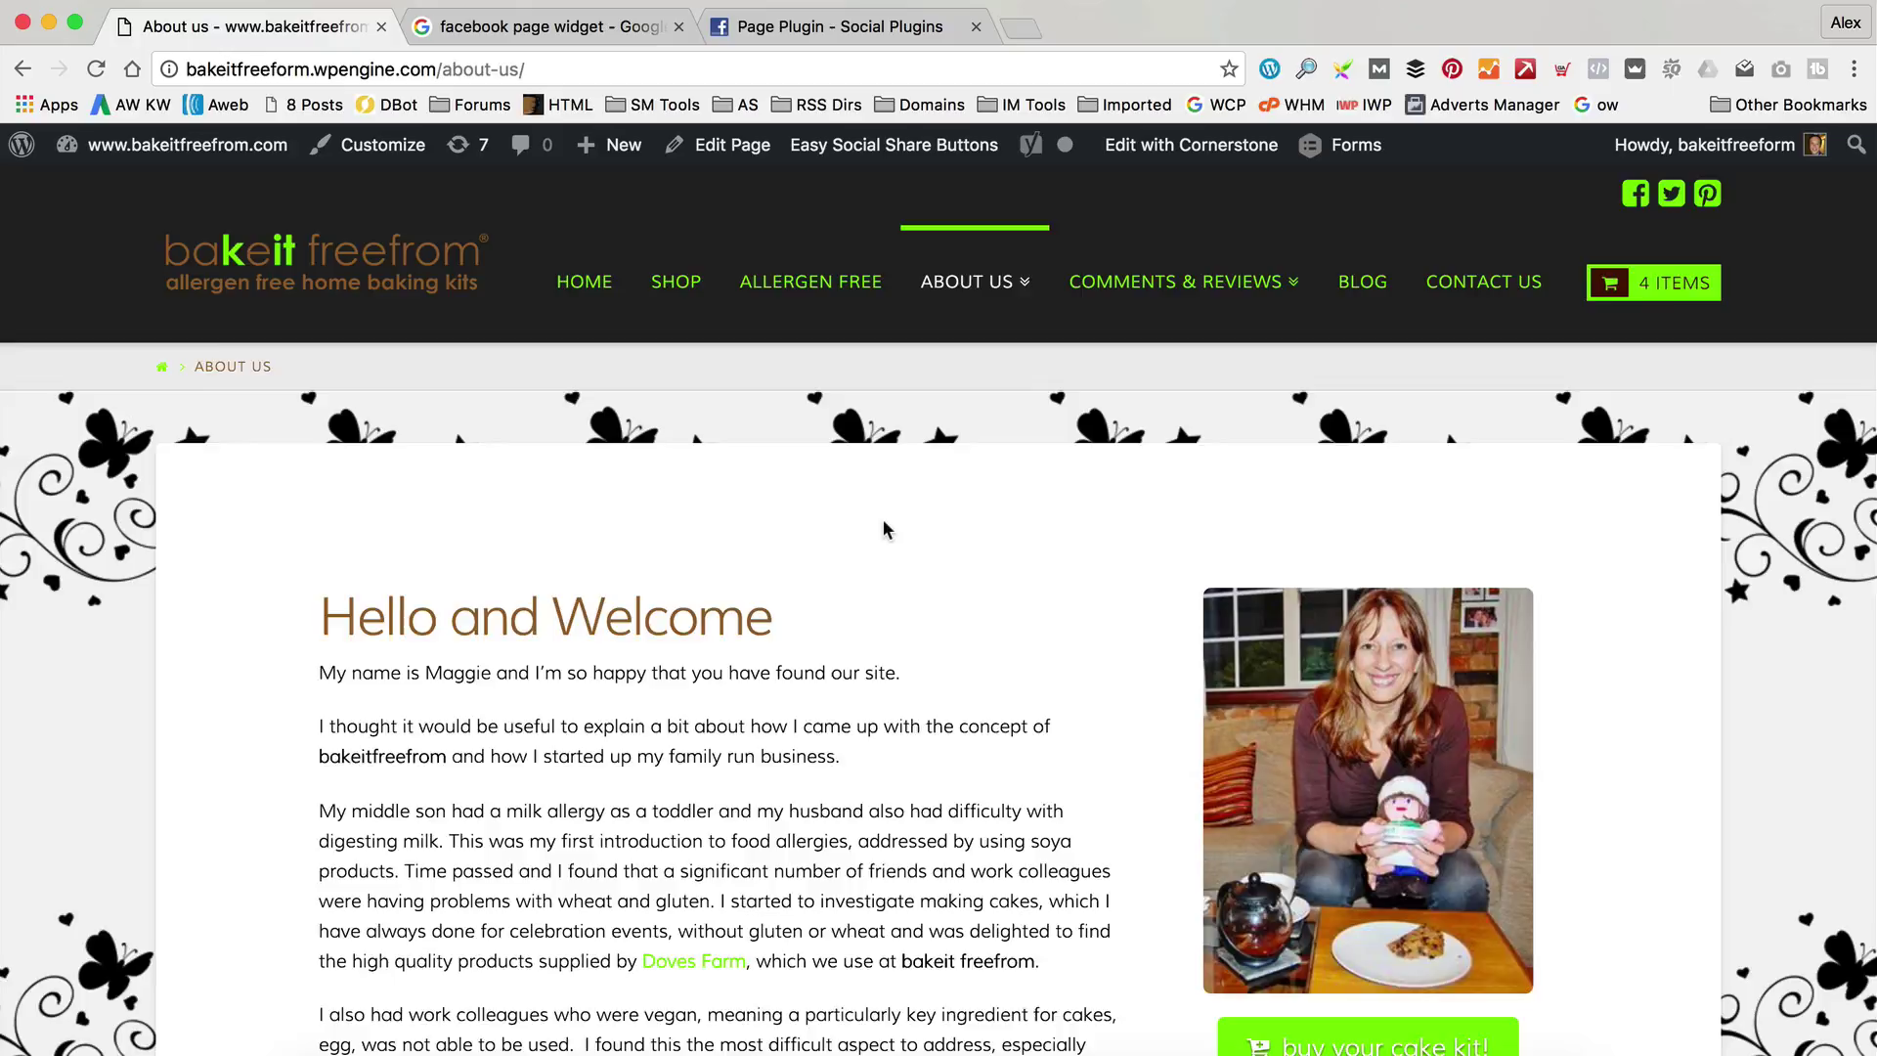
{"action": "scroll", "coordinate": [883, 519], "scroll_direction": "down", "scroll_amount": 4}
{"action": "scroll", "coordinate": [746, 356], "scroll_direction": "up", "scroll_amount": 4}
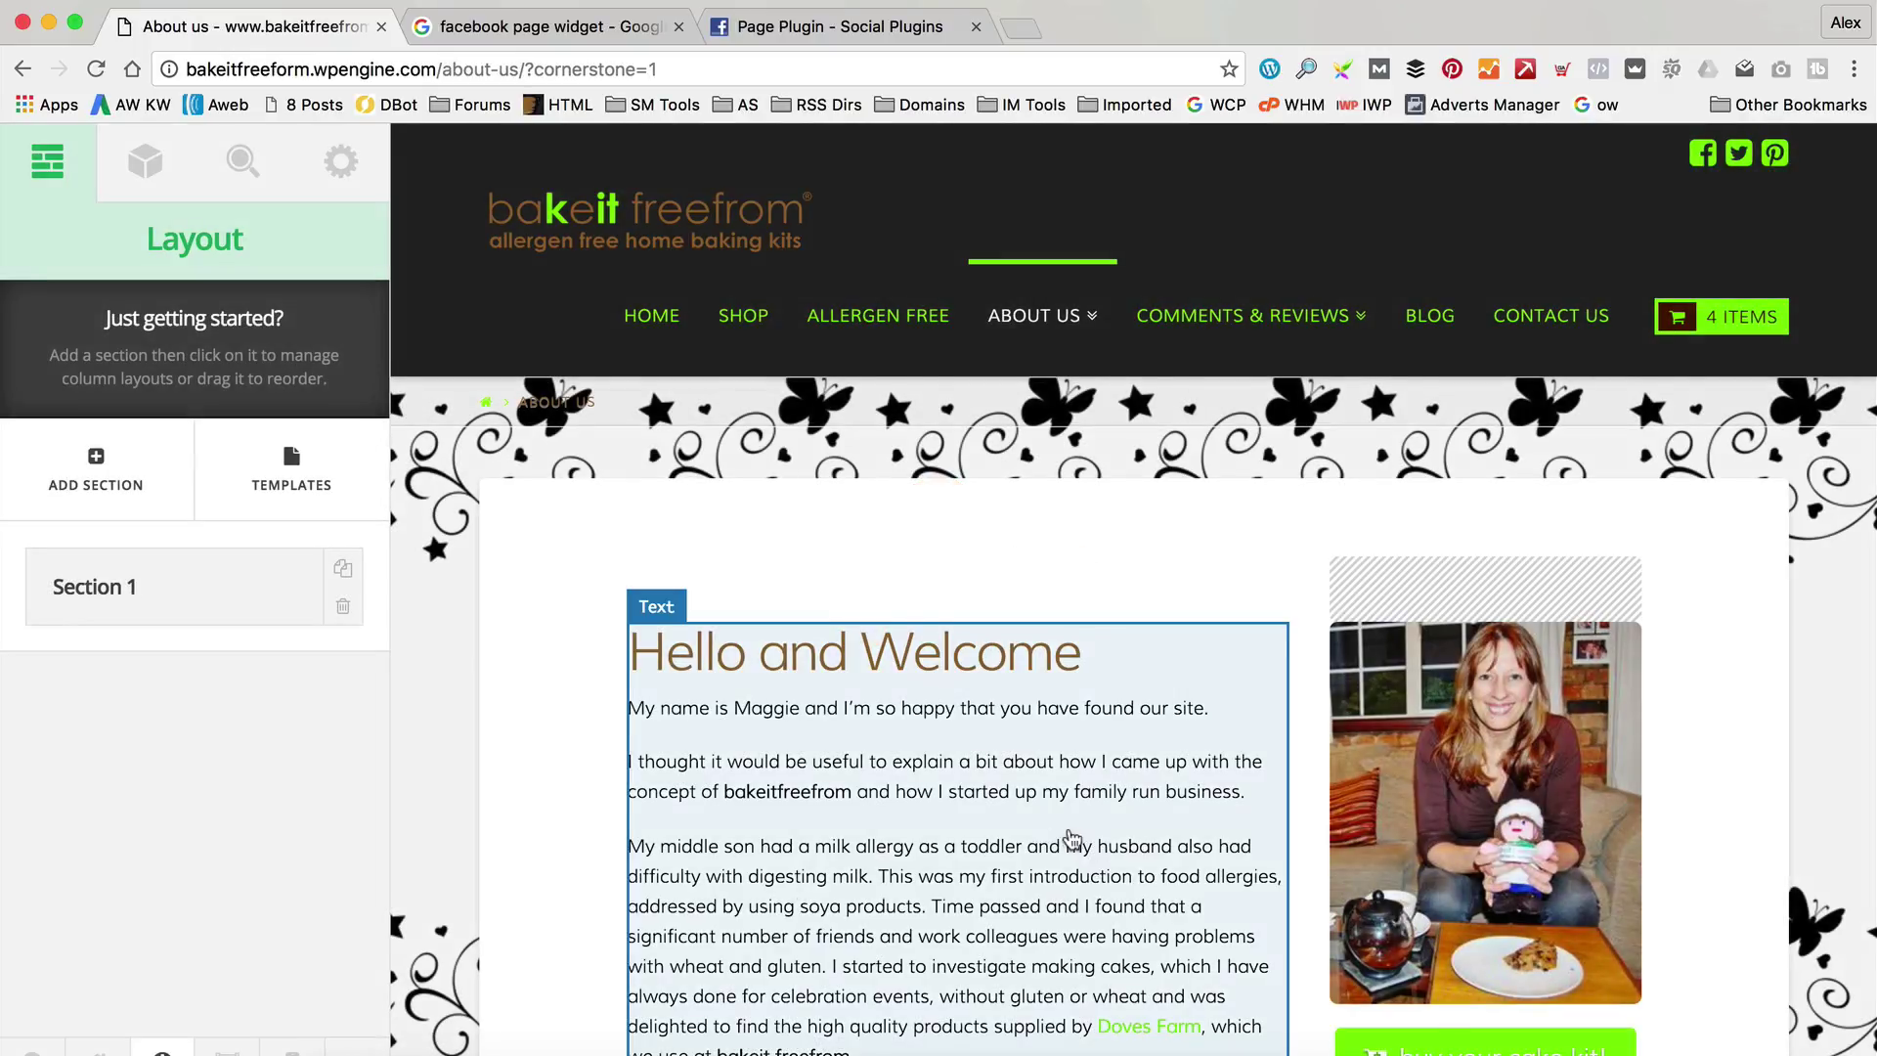
{"action": "scroll", "coordinate": [1073, 839], "scroll_direction": "down", "scroll_amount": 2}
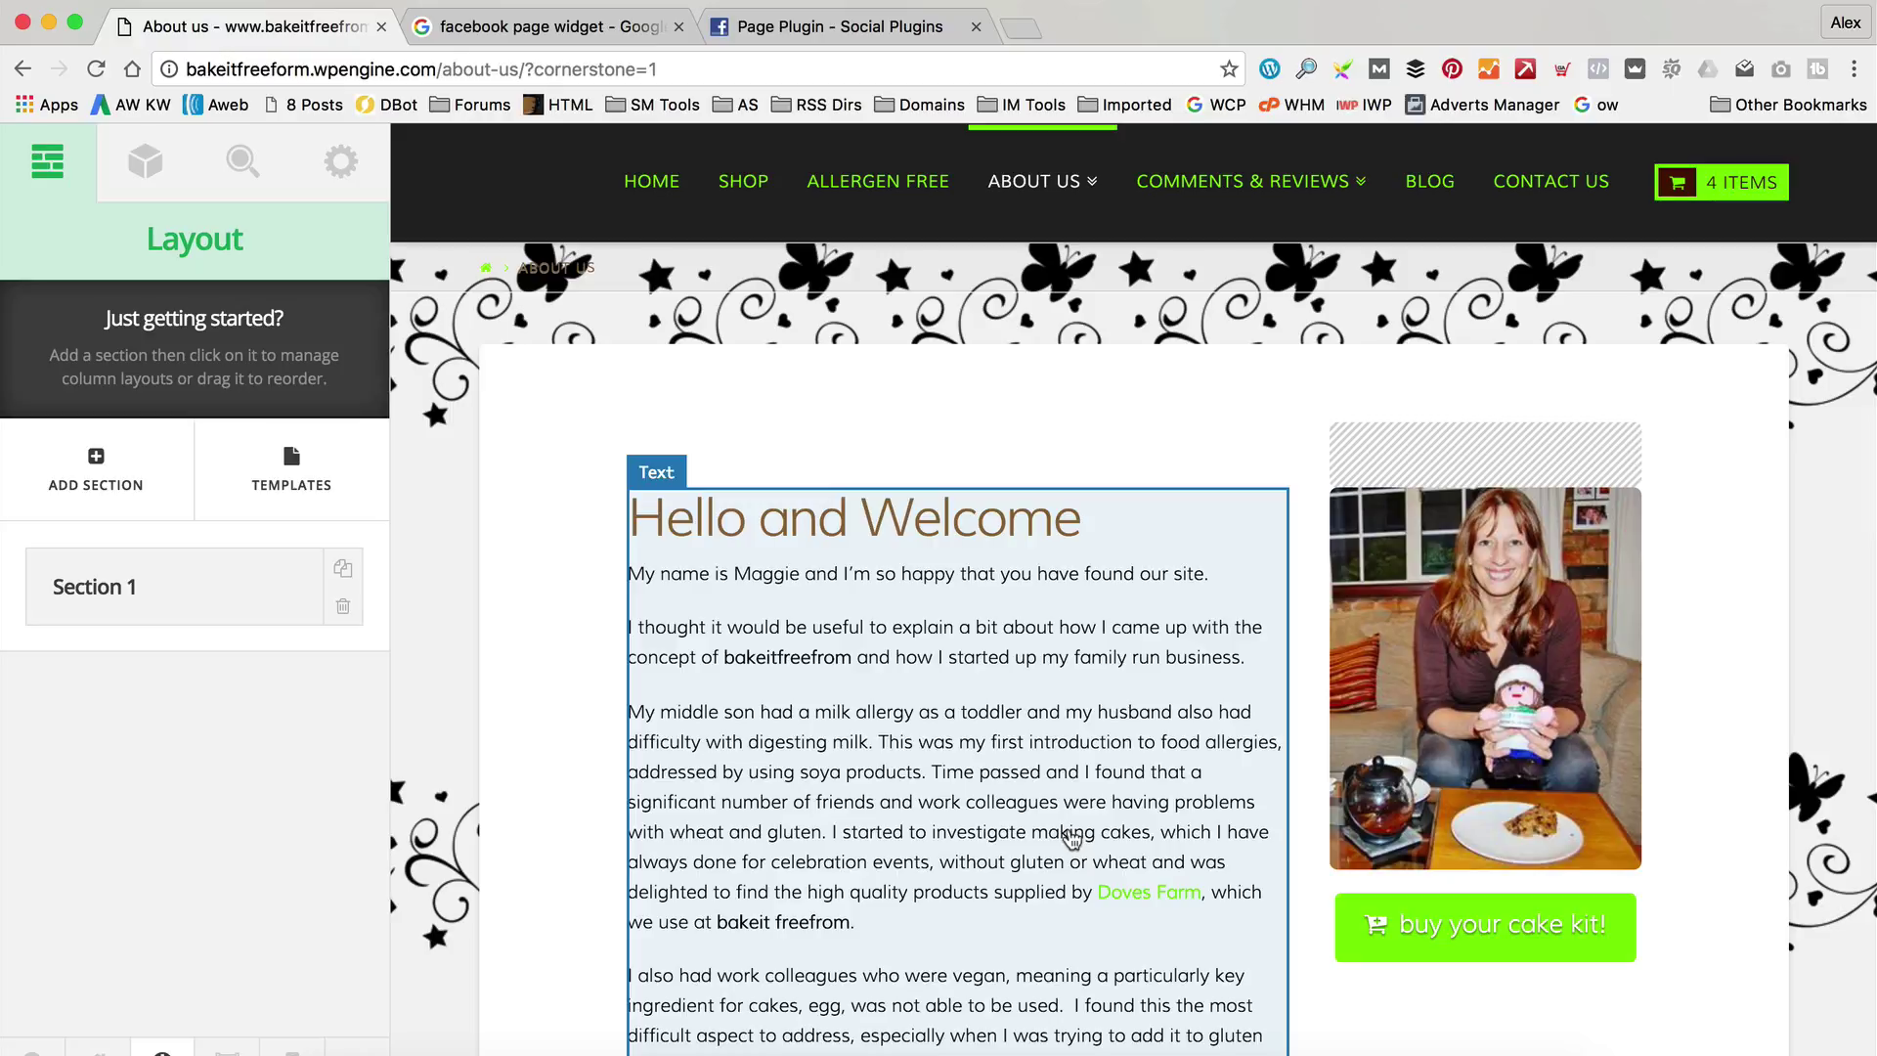
{"action": "scroll", "coordinate": [1072, 712], "scroll_direction": "down", "scroll_amount": 2}
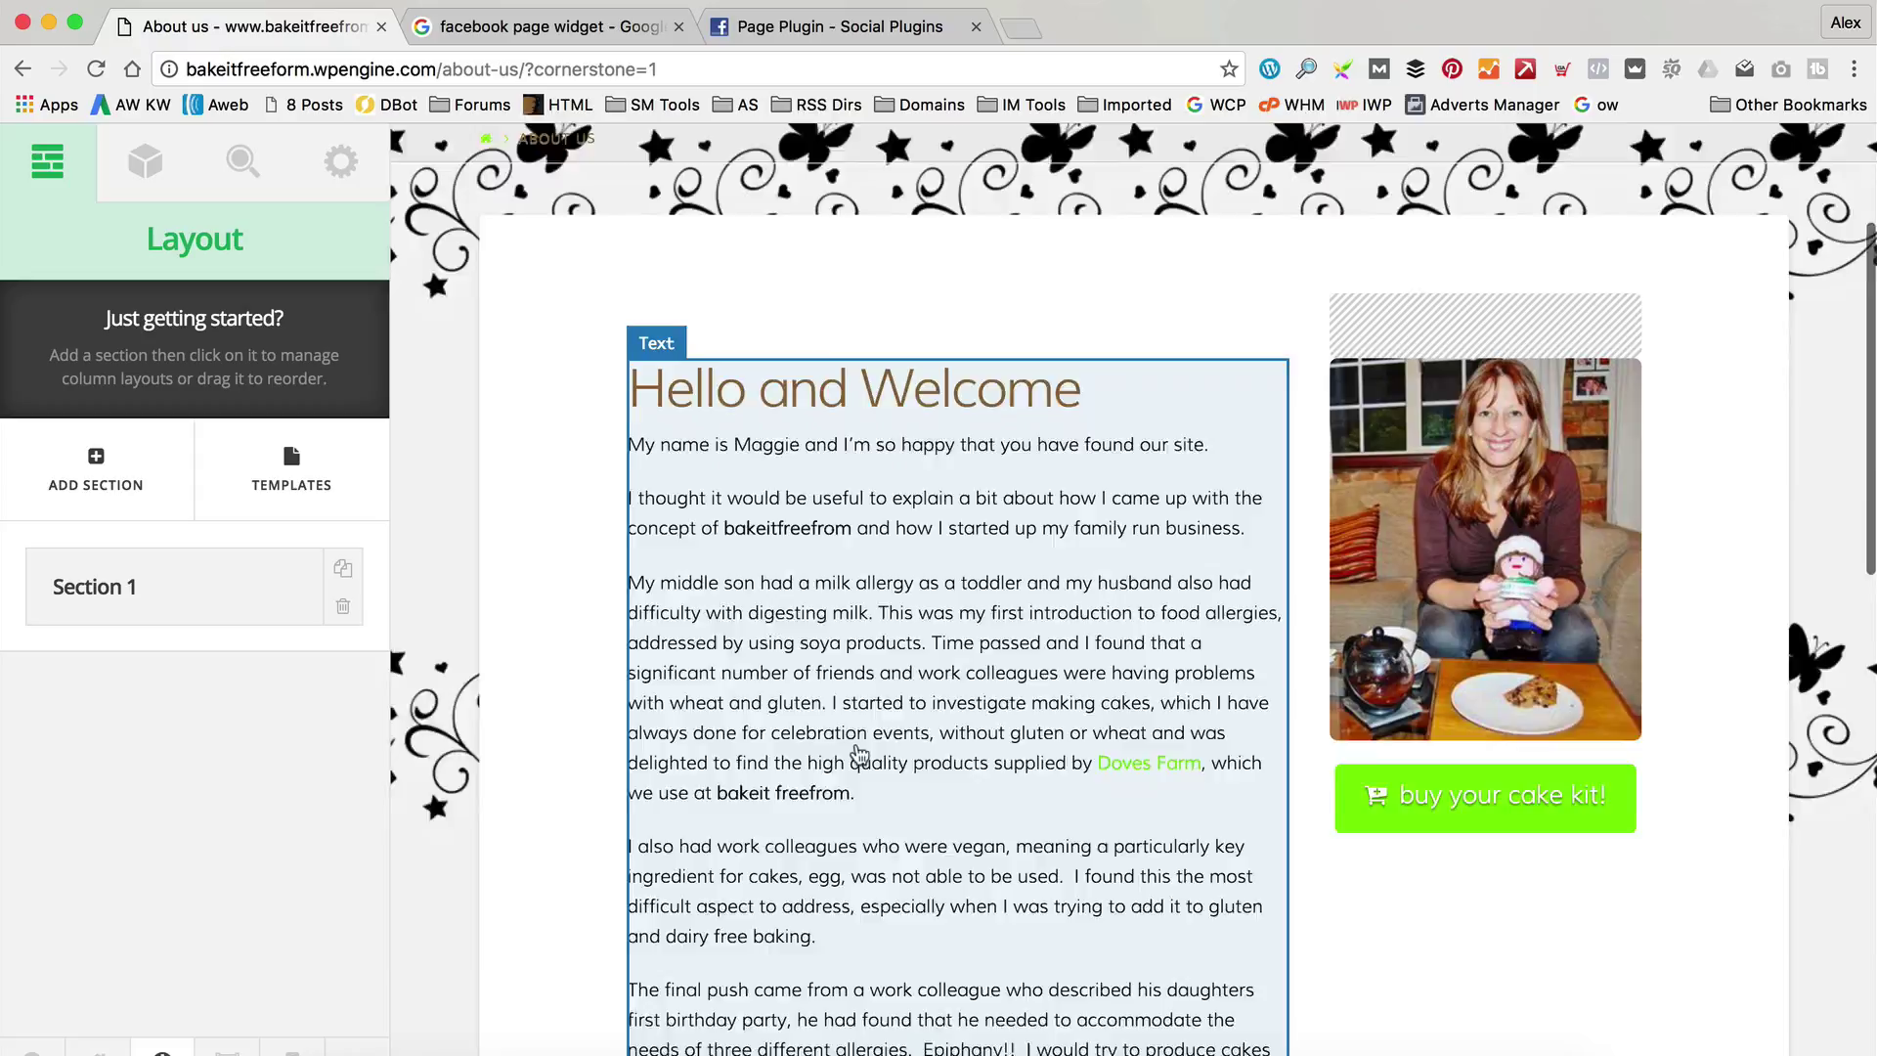
{"action": "scroll", "coordinate": [1668, 619], "scroll_direction": "down", "scroll_amount": 5}
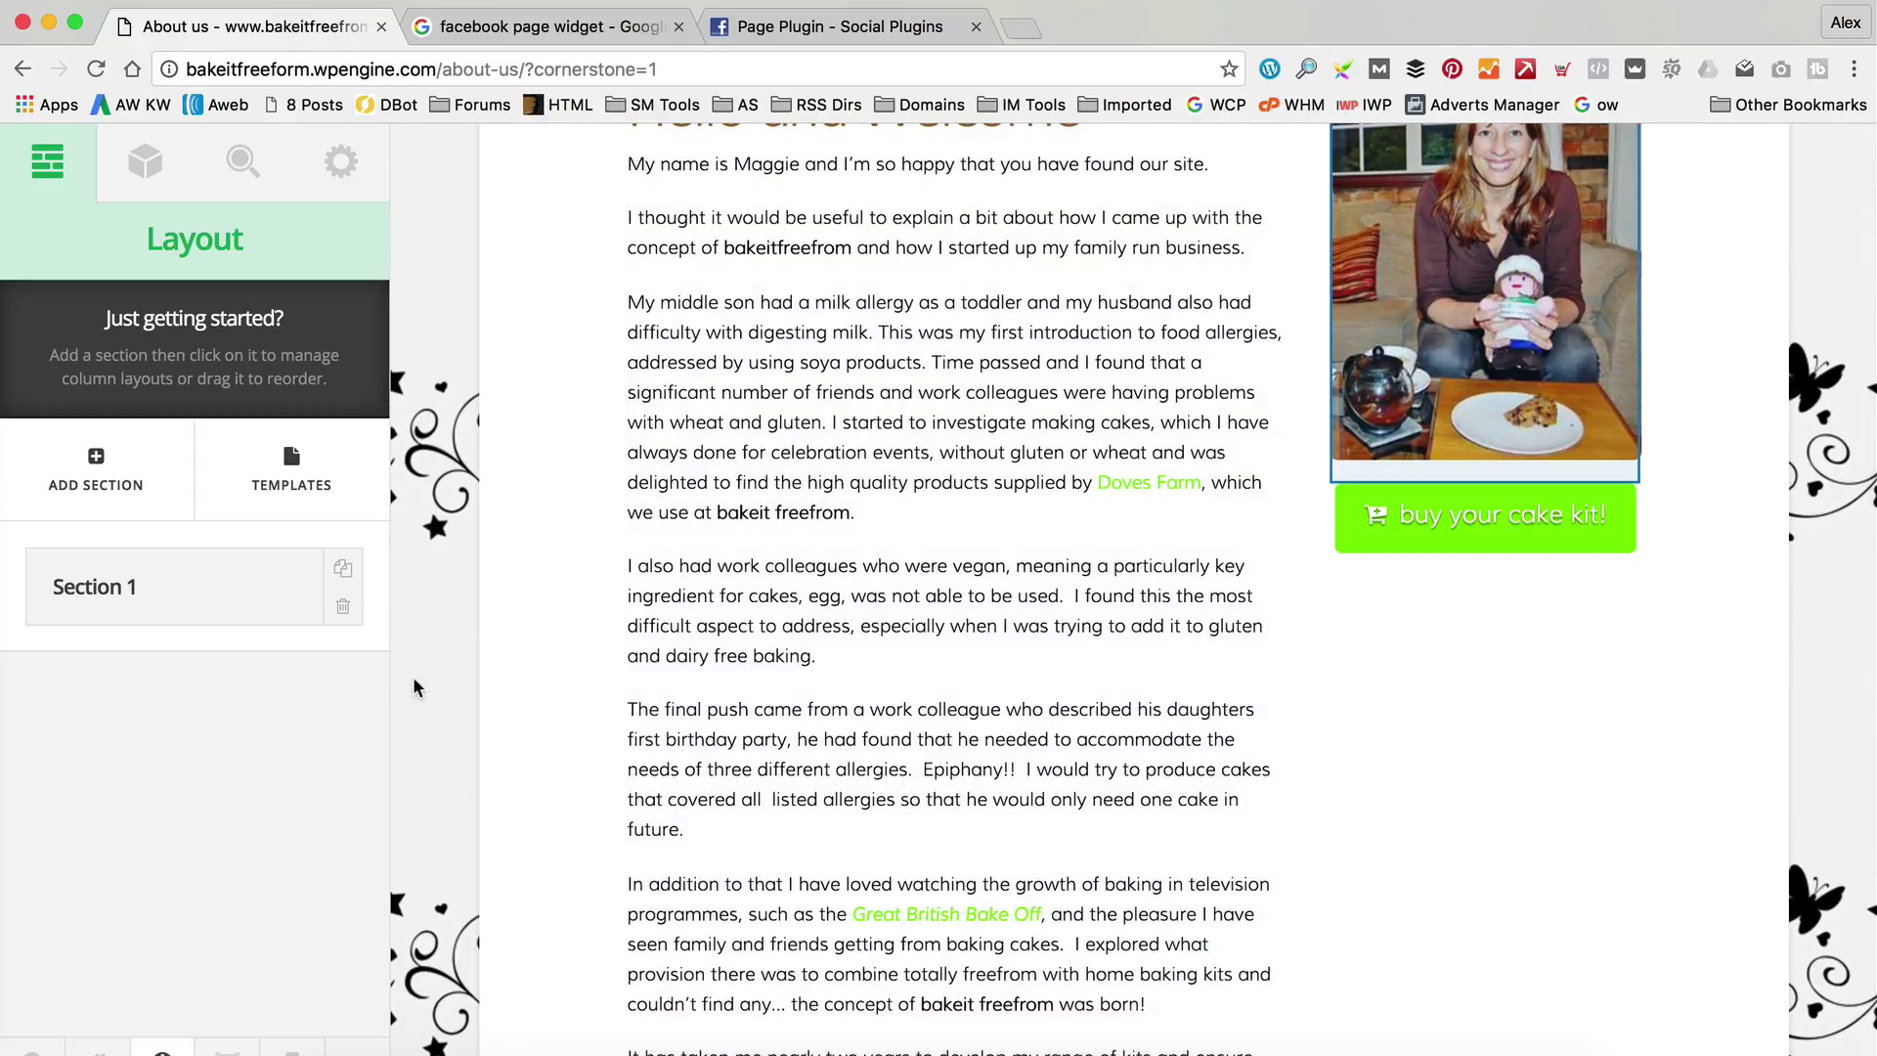
Add a Text element under the 'buy your cake kit!' button and paste the Facebook iframe code into it
{"action": "left_click", "coordinate": [147, 184]}
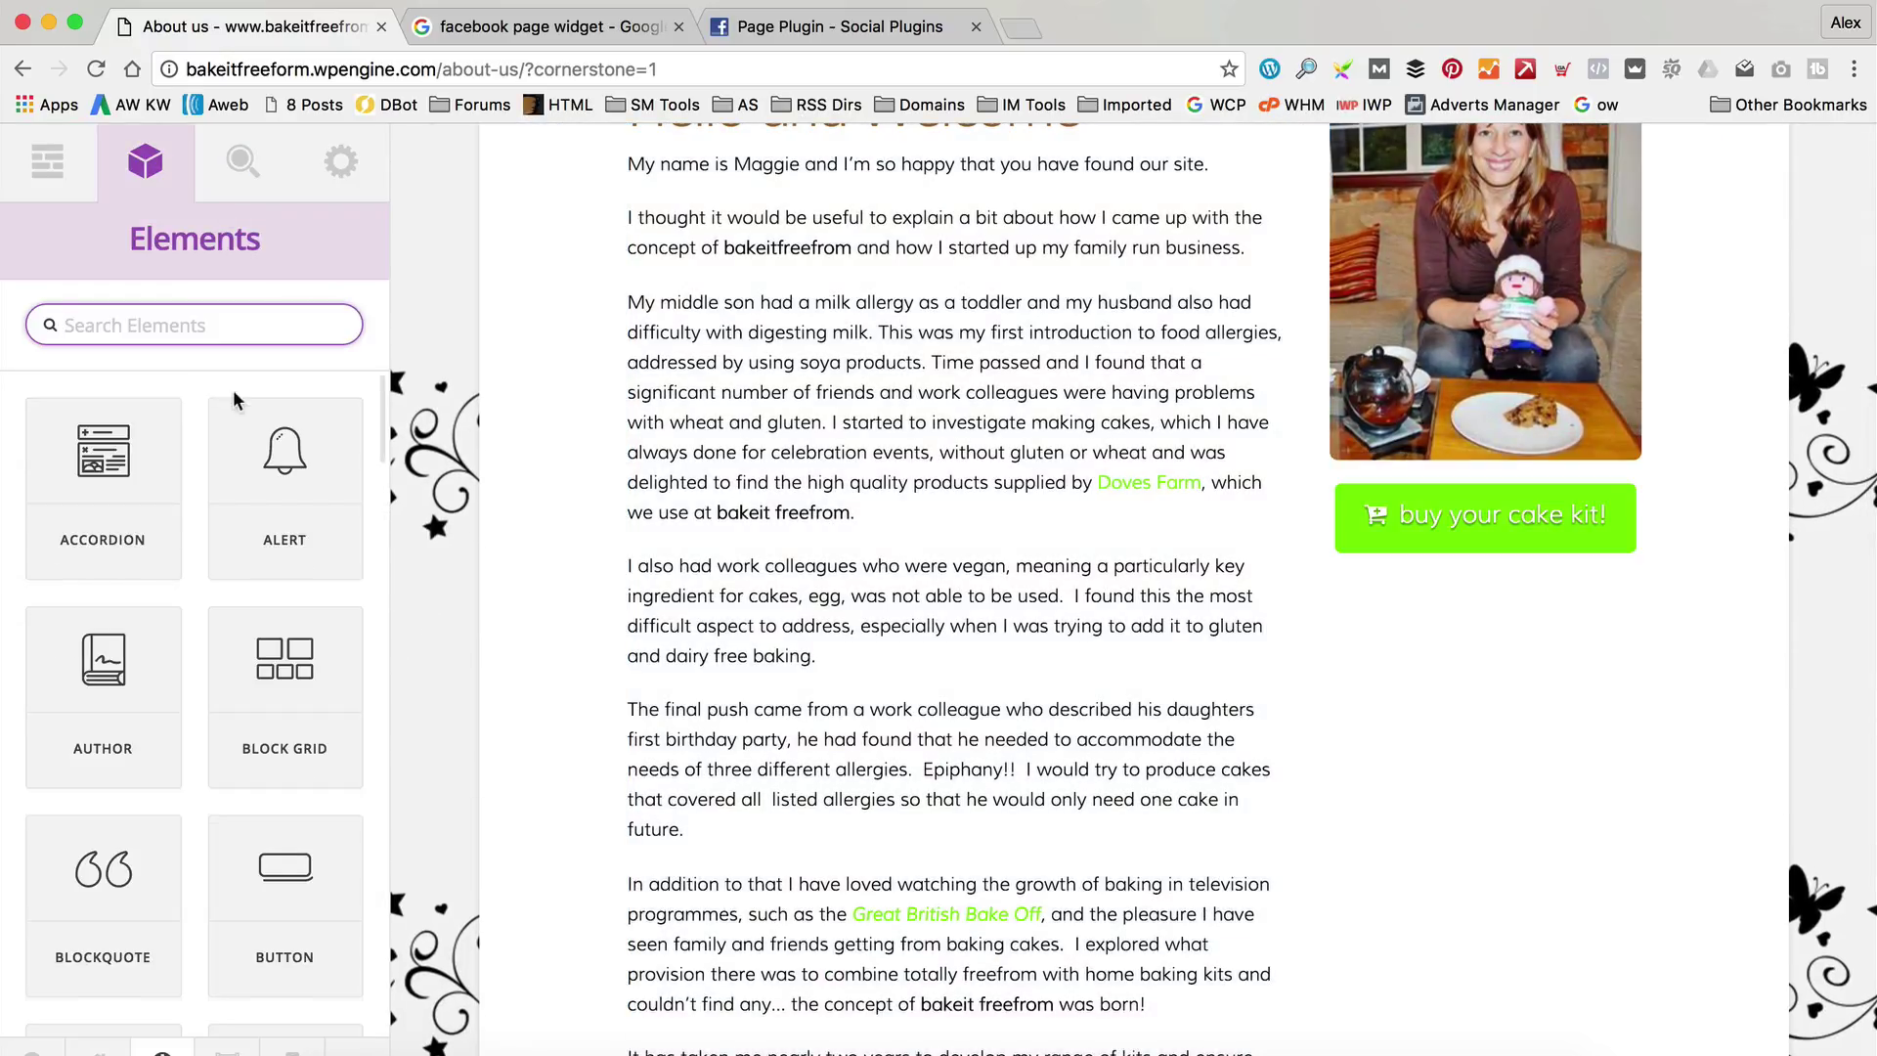
{"action": "scroll", "coordinate": [244, 411], "scroll_direction": "down", "scroll_amount": 15}
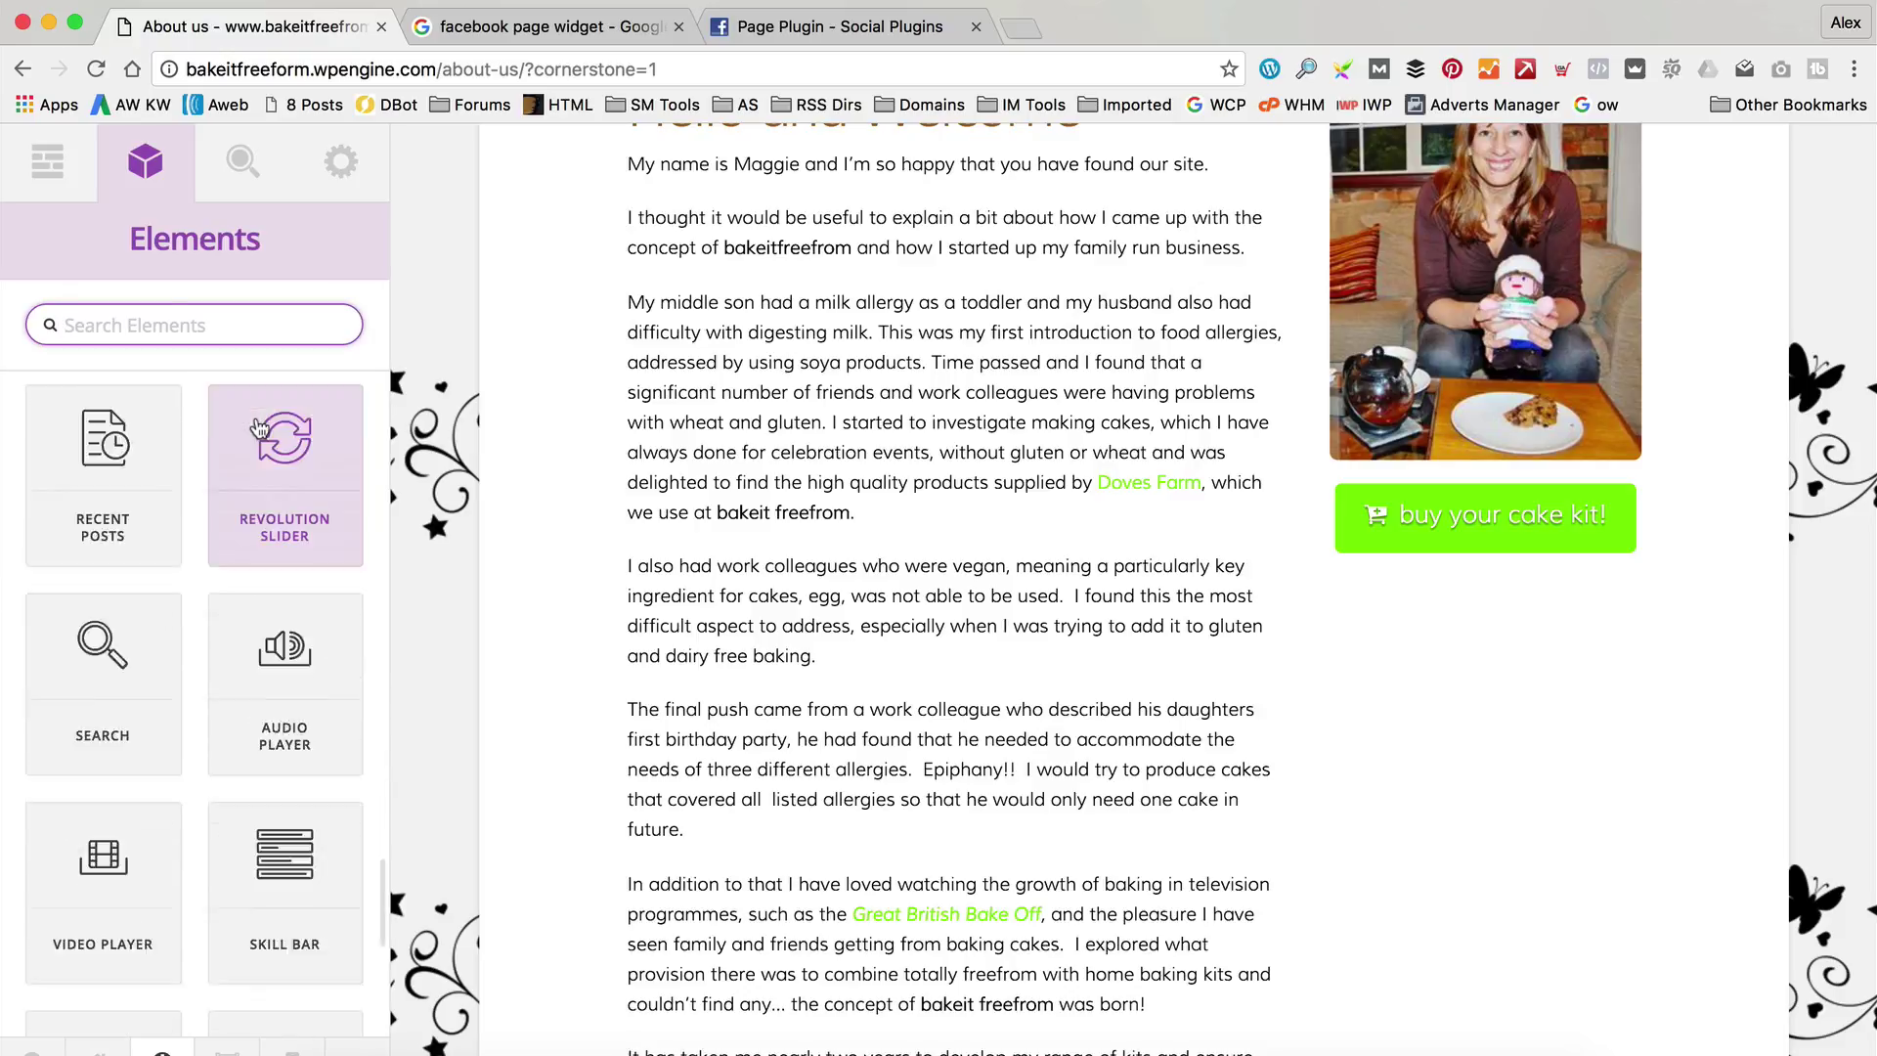
{"action": "scroll", "coordinate": [254, 430], "scroll_direction": "down", "scroll_amount": 8}
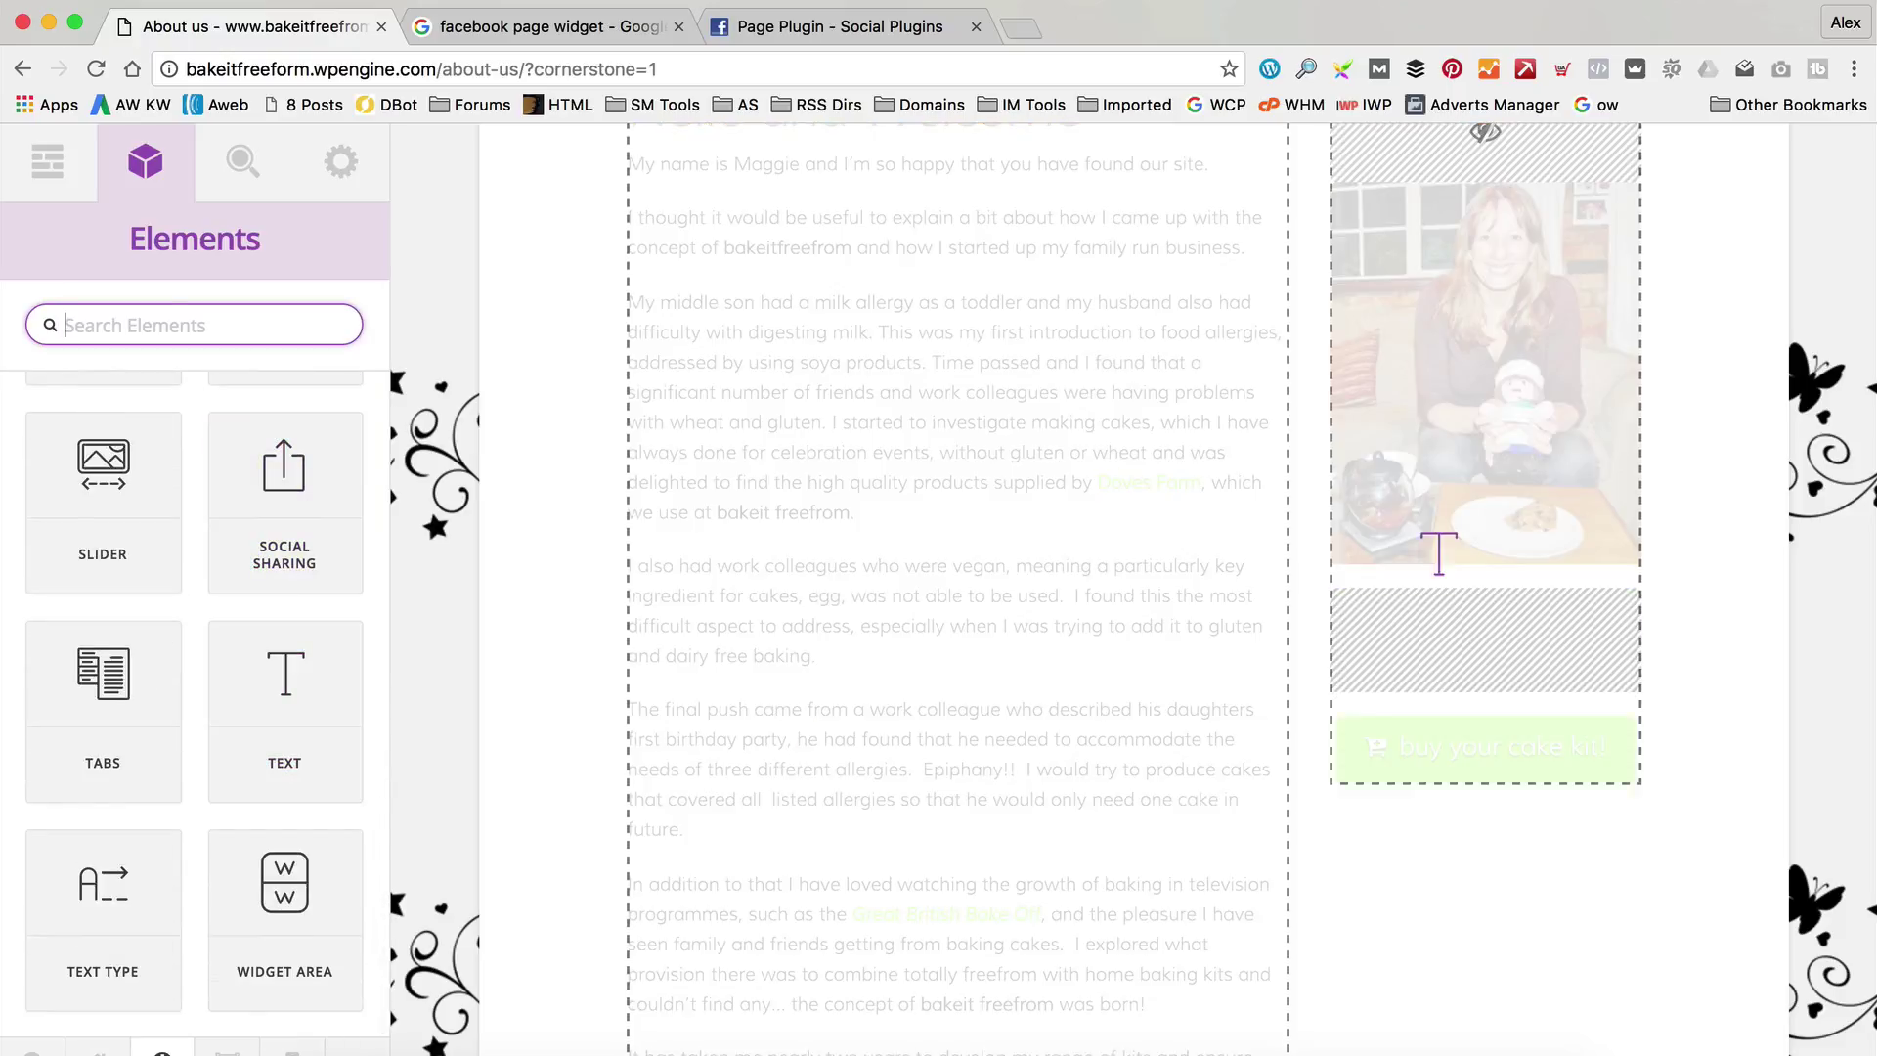
{"action": "mouse_move", "coordinate": [1439, 552]}
{"action": "left_mouse_down"}
{"action": "mouse_move", "coordinate": [1470, 775]}
{"action": "mouse_move", "coordinate": [1481, 646]}
{"action": "mouse_move", "coordinate": [1478, 699]}
{"action": "left_mouse_up"}
{"action": "left_click", "coordinate": [286, 573]}
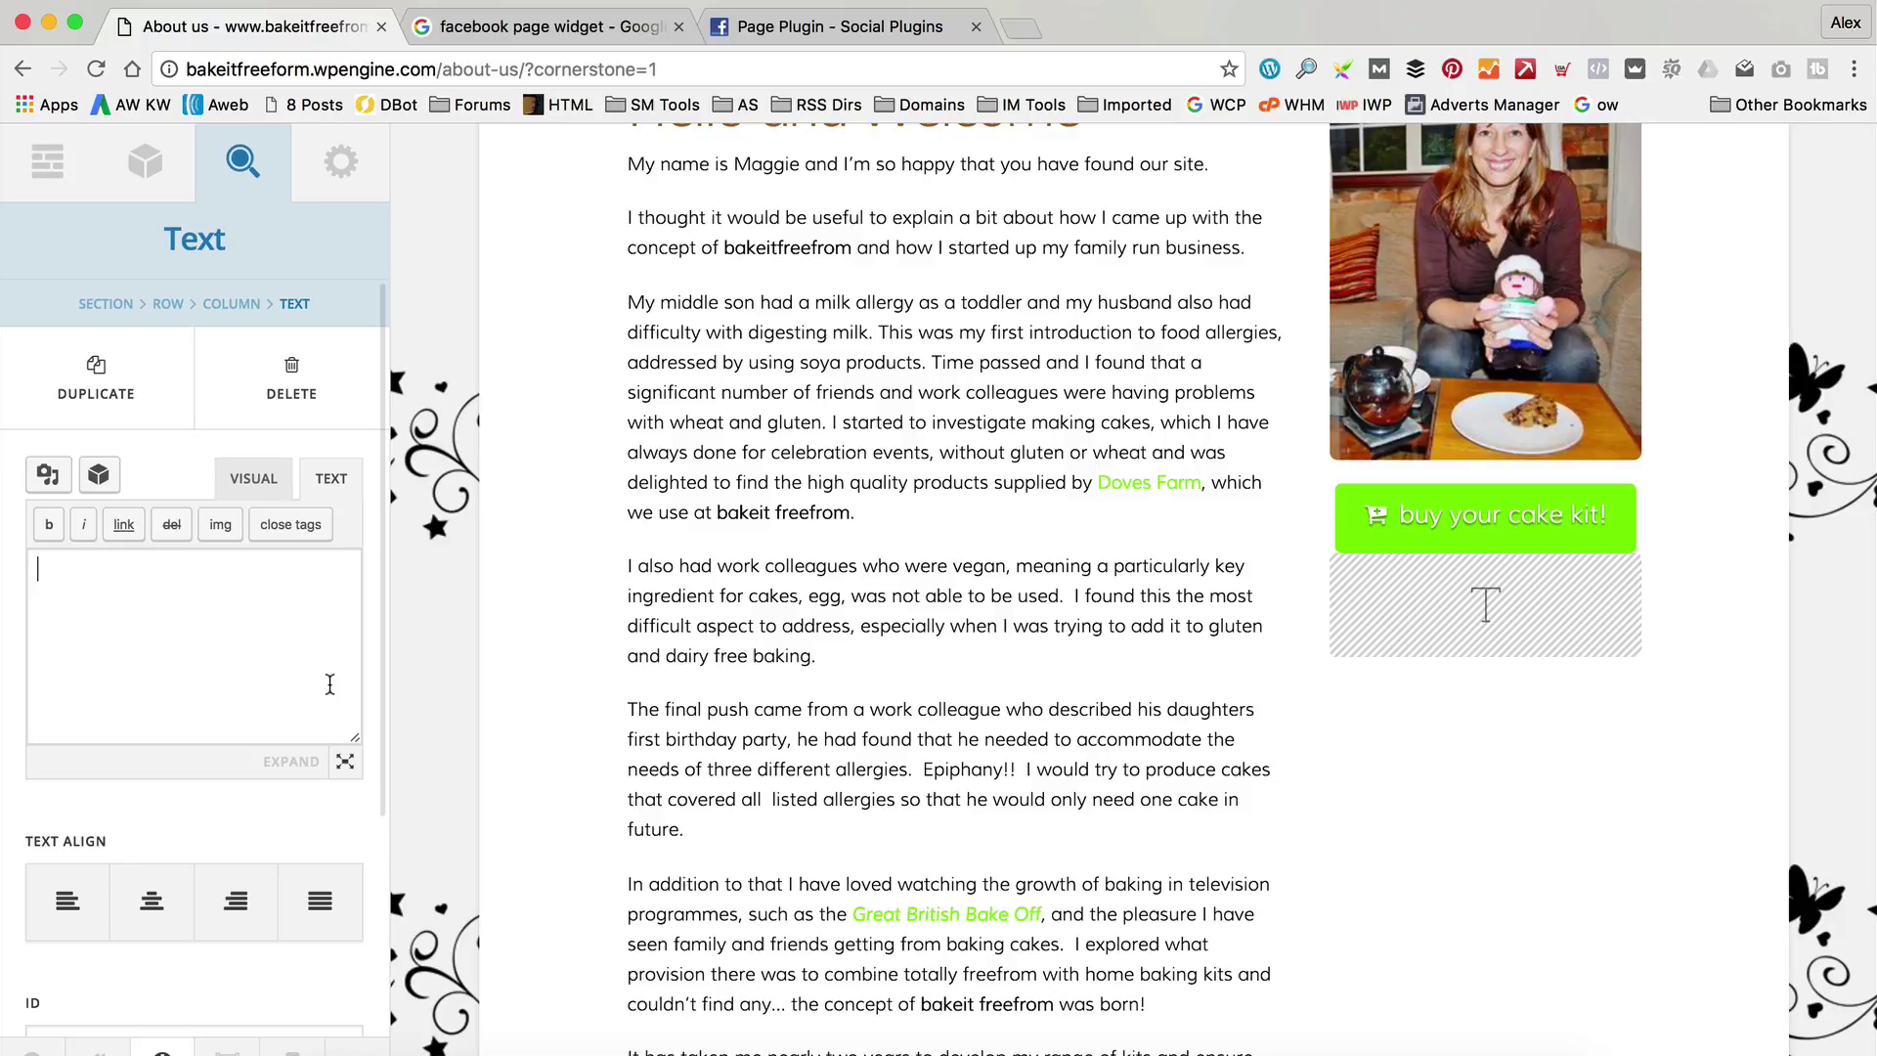
{"action": "key", "text": "super+v"}
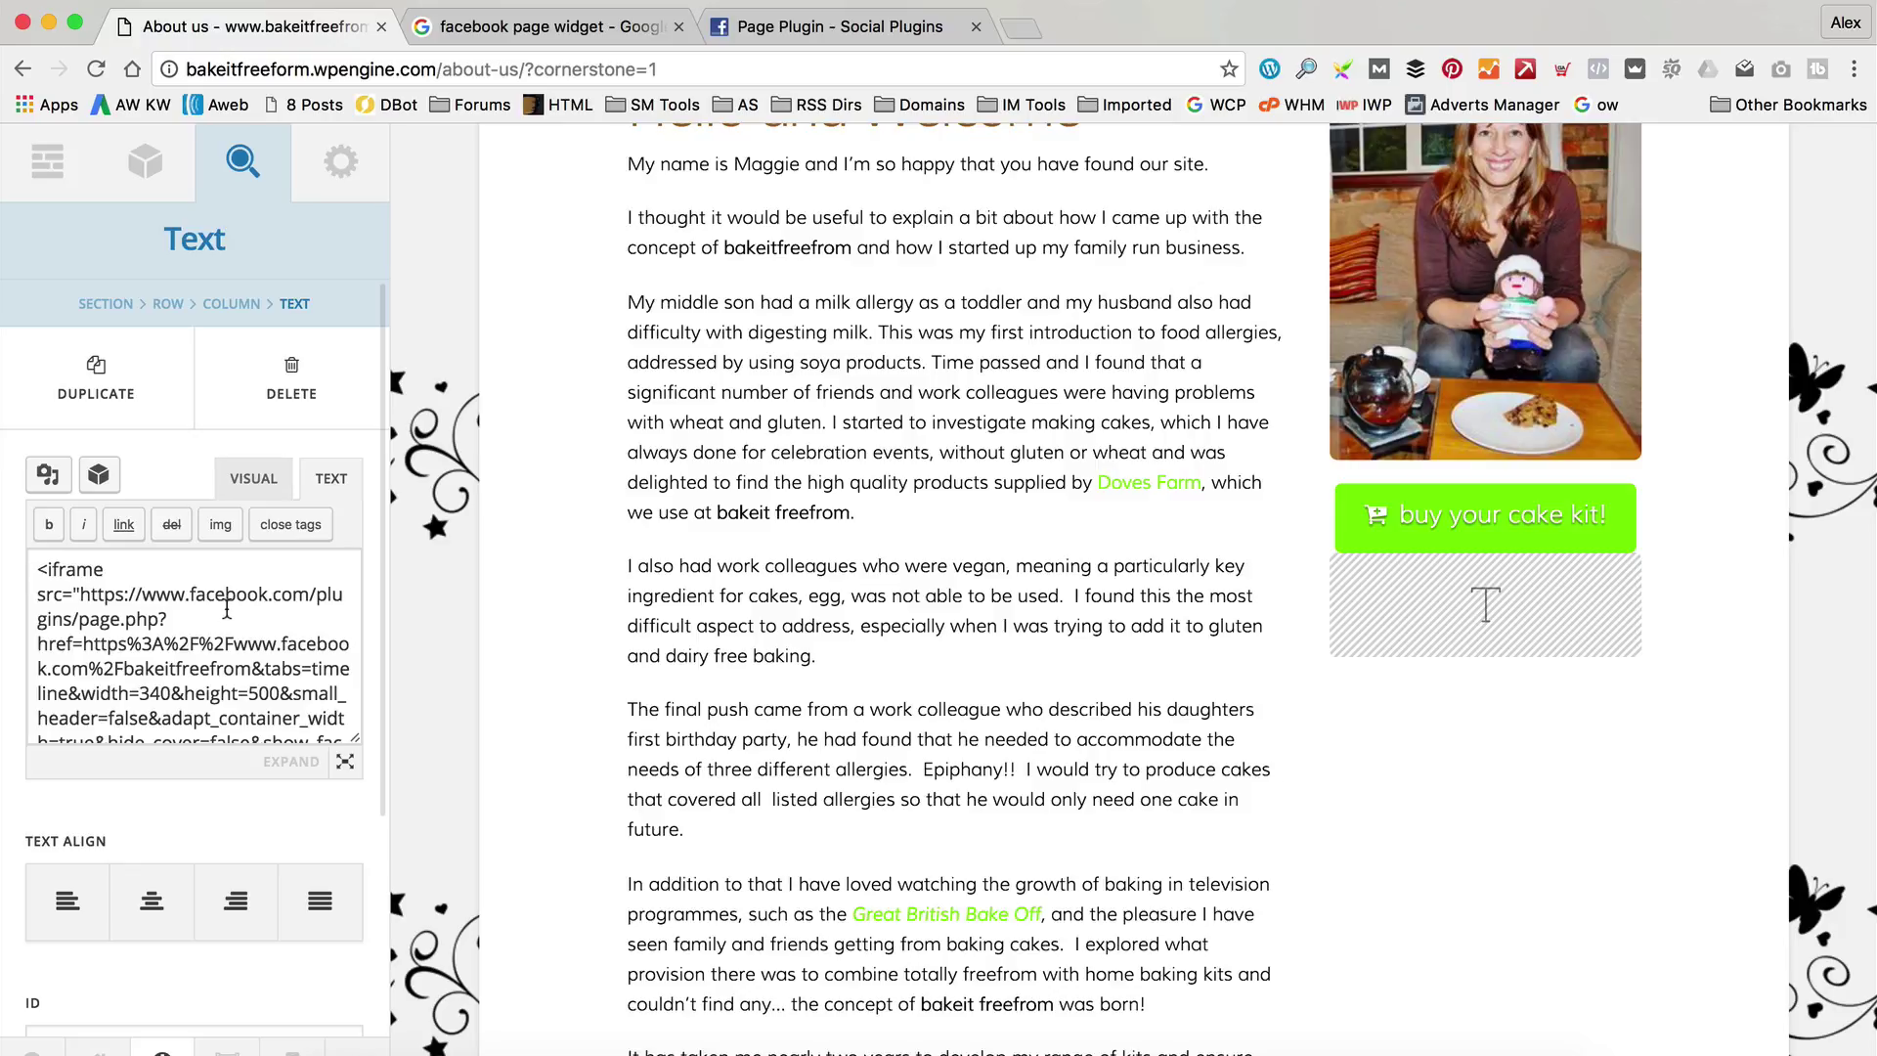
{"action": "scroll", "coordinate": [1412, 645], "scroll_direction": "down", "scroll_amount": 2}
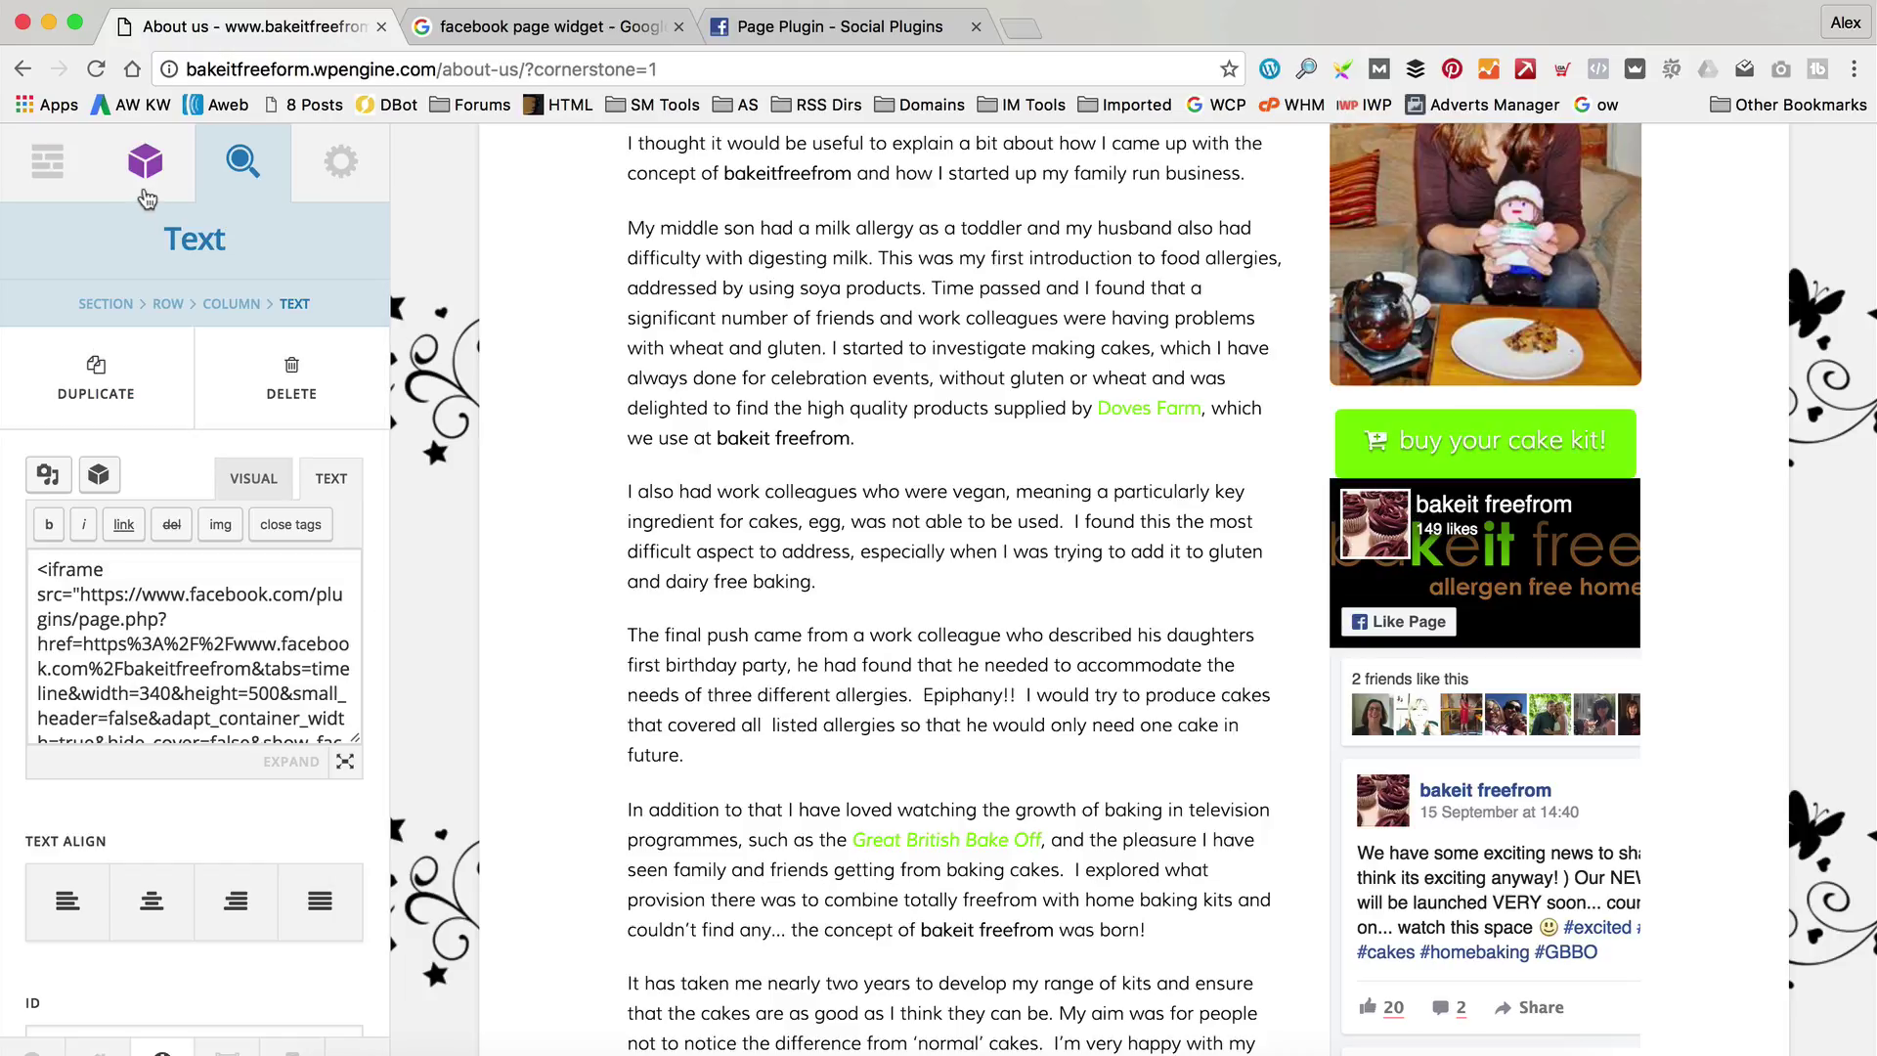
Insert a 50px Gap element above the Facebook widget and save the About Us page
{"action": "left_click", "coordinate": [148, 188]}
{"action": "scroll", "coordinate": [235, 606], "scroll_direction": "down", "scroll_amount": 10}
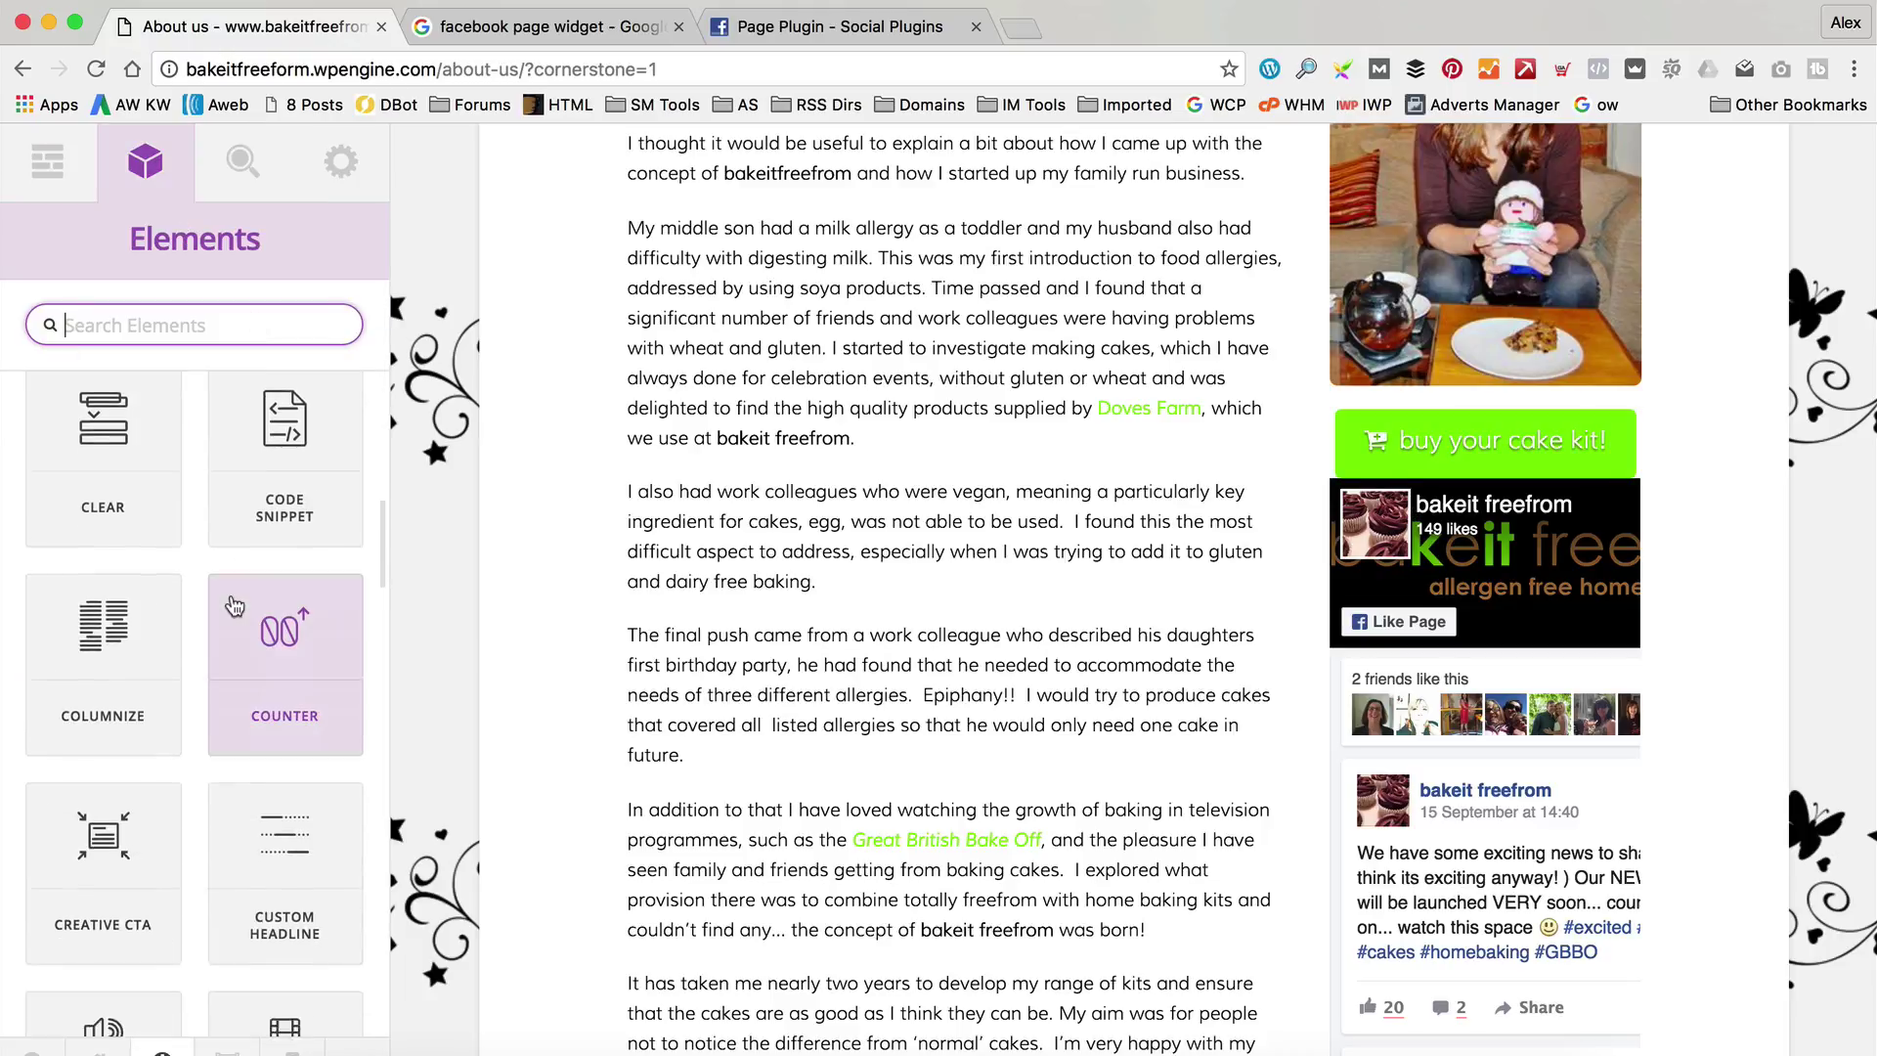
{"action": "scroll", "coordinate": [235, 606], "scroll_direction": "up", "scroll_amount": 1}
{"action": "scroll", "coordinate": [234, 606], "scroll_direction": "down", "scroll_amount": 5}
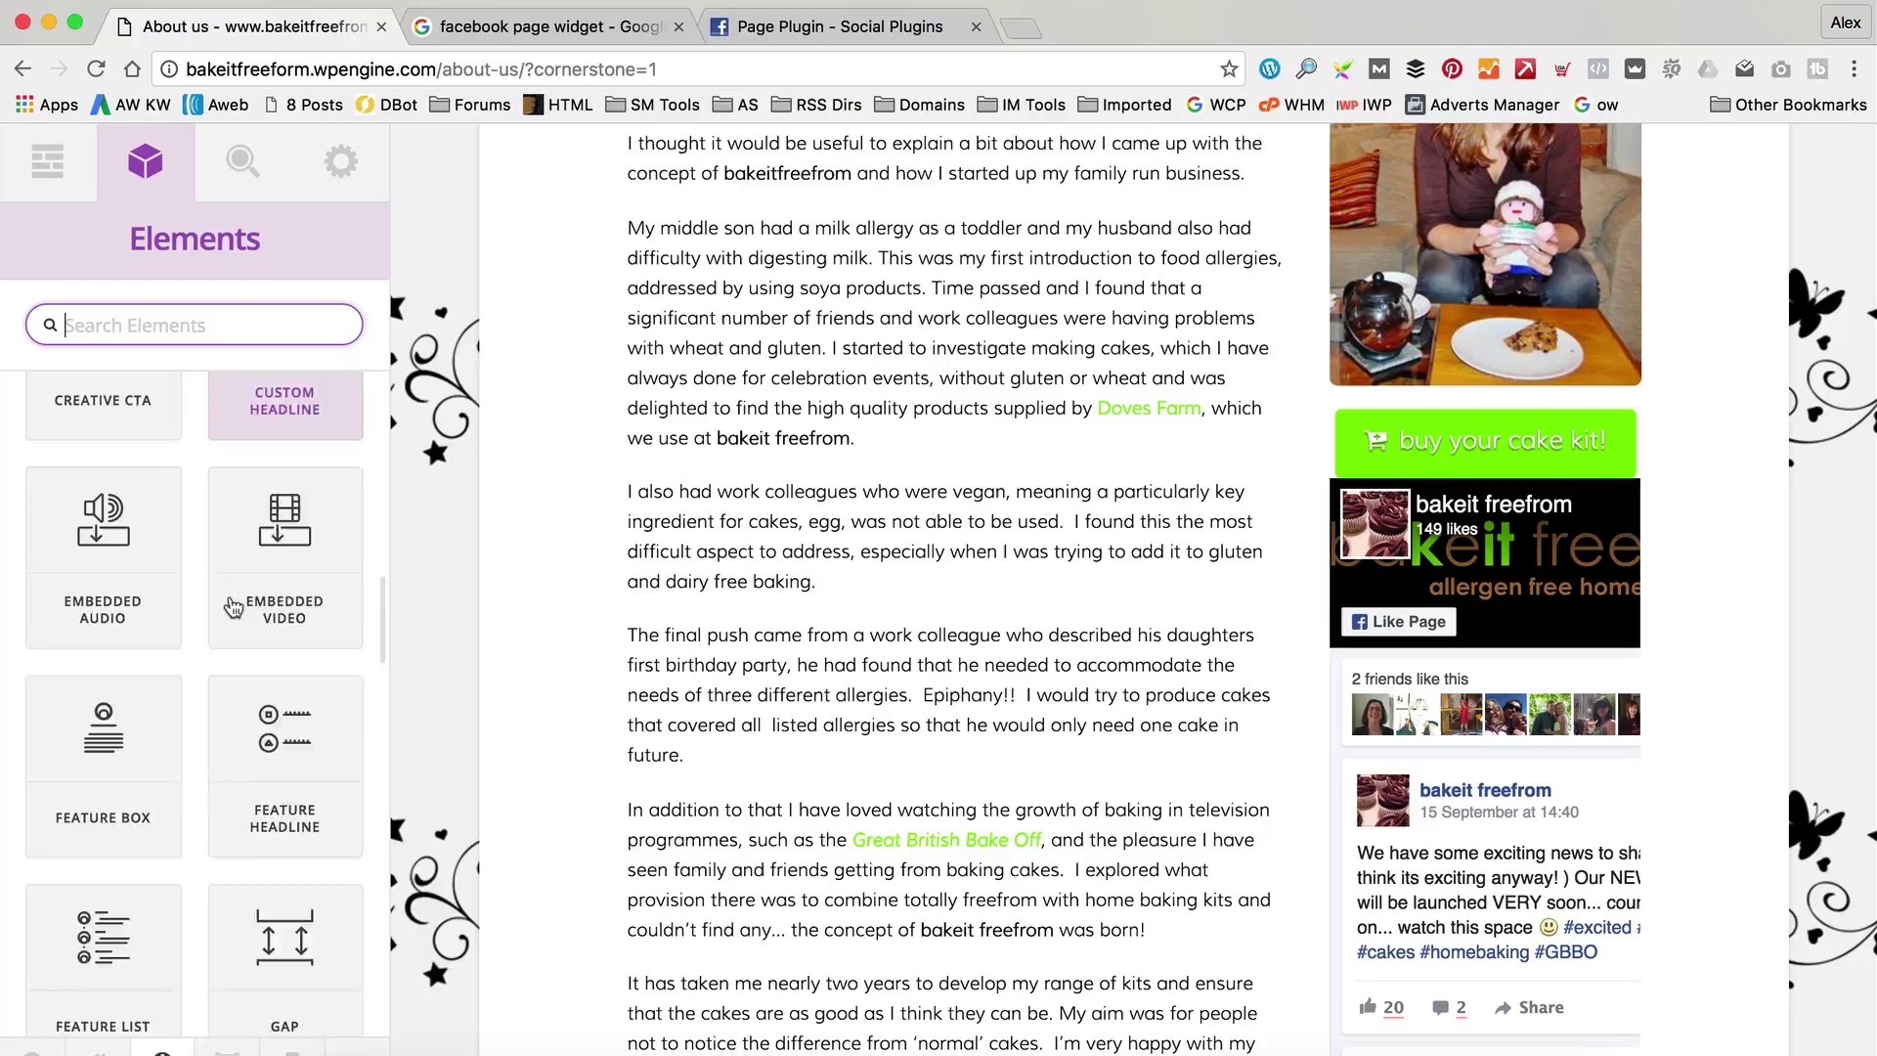
{"action": "scroll", "coordinate": [232, 608], "scroll_direction": "down", "scroll_amount": 2}
{"action": "left_click_drag", "start_coordinate": [284, 577], "coordinate": [1511, 688]}
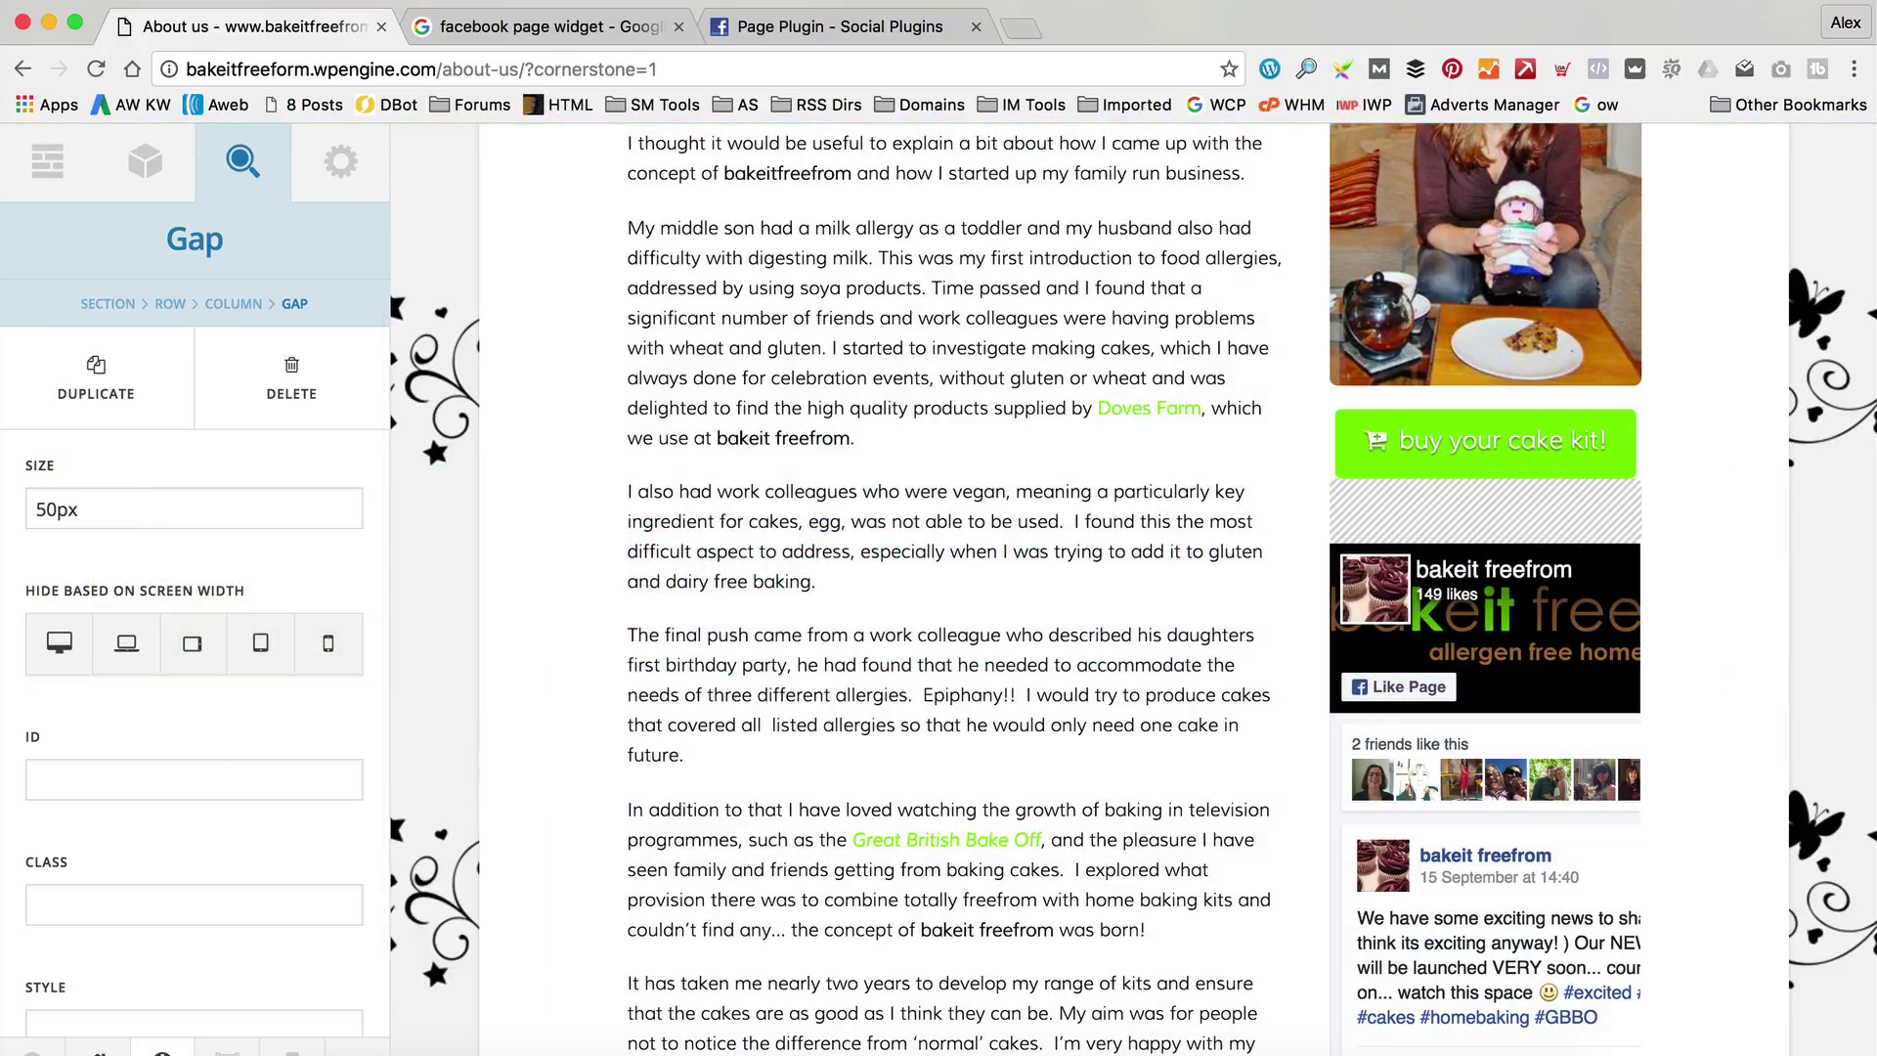
{"action": "key", "text": "super+s"}
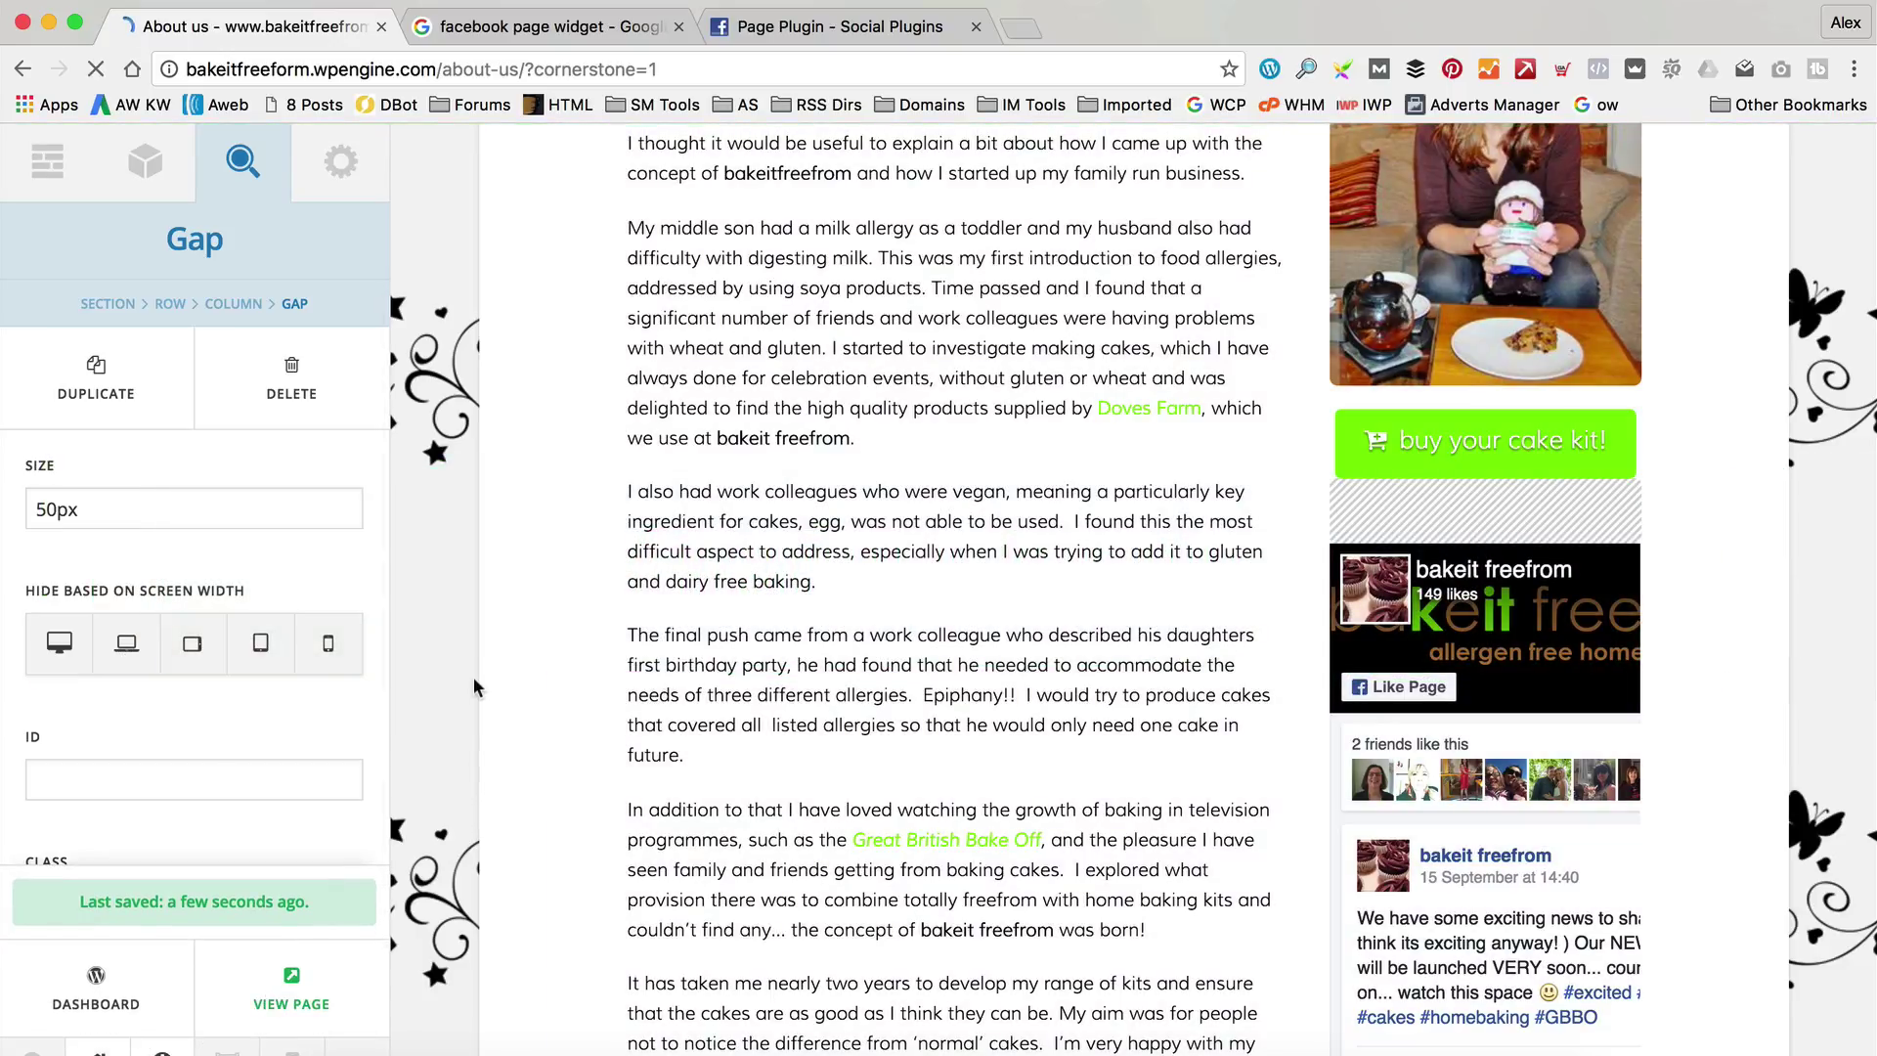
Review the live About us page with its Facebook feed, briefly checking the Page Plugin tab
{"action": "scroll", "coordinate": [783, 545], "scroll_direction": "down", "scroll_amount": 5}
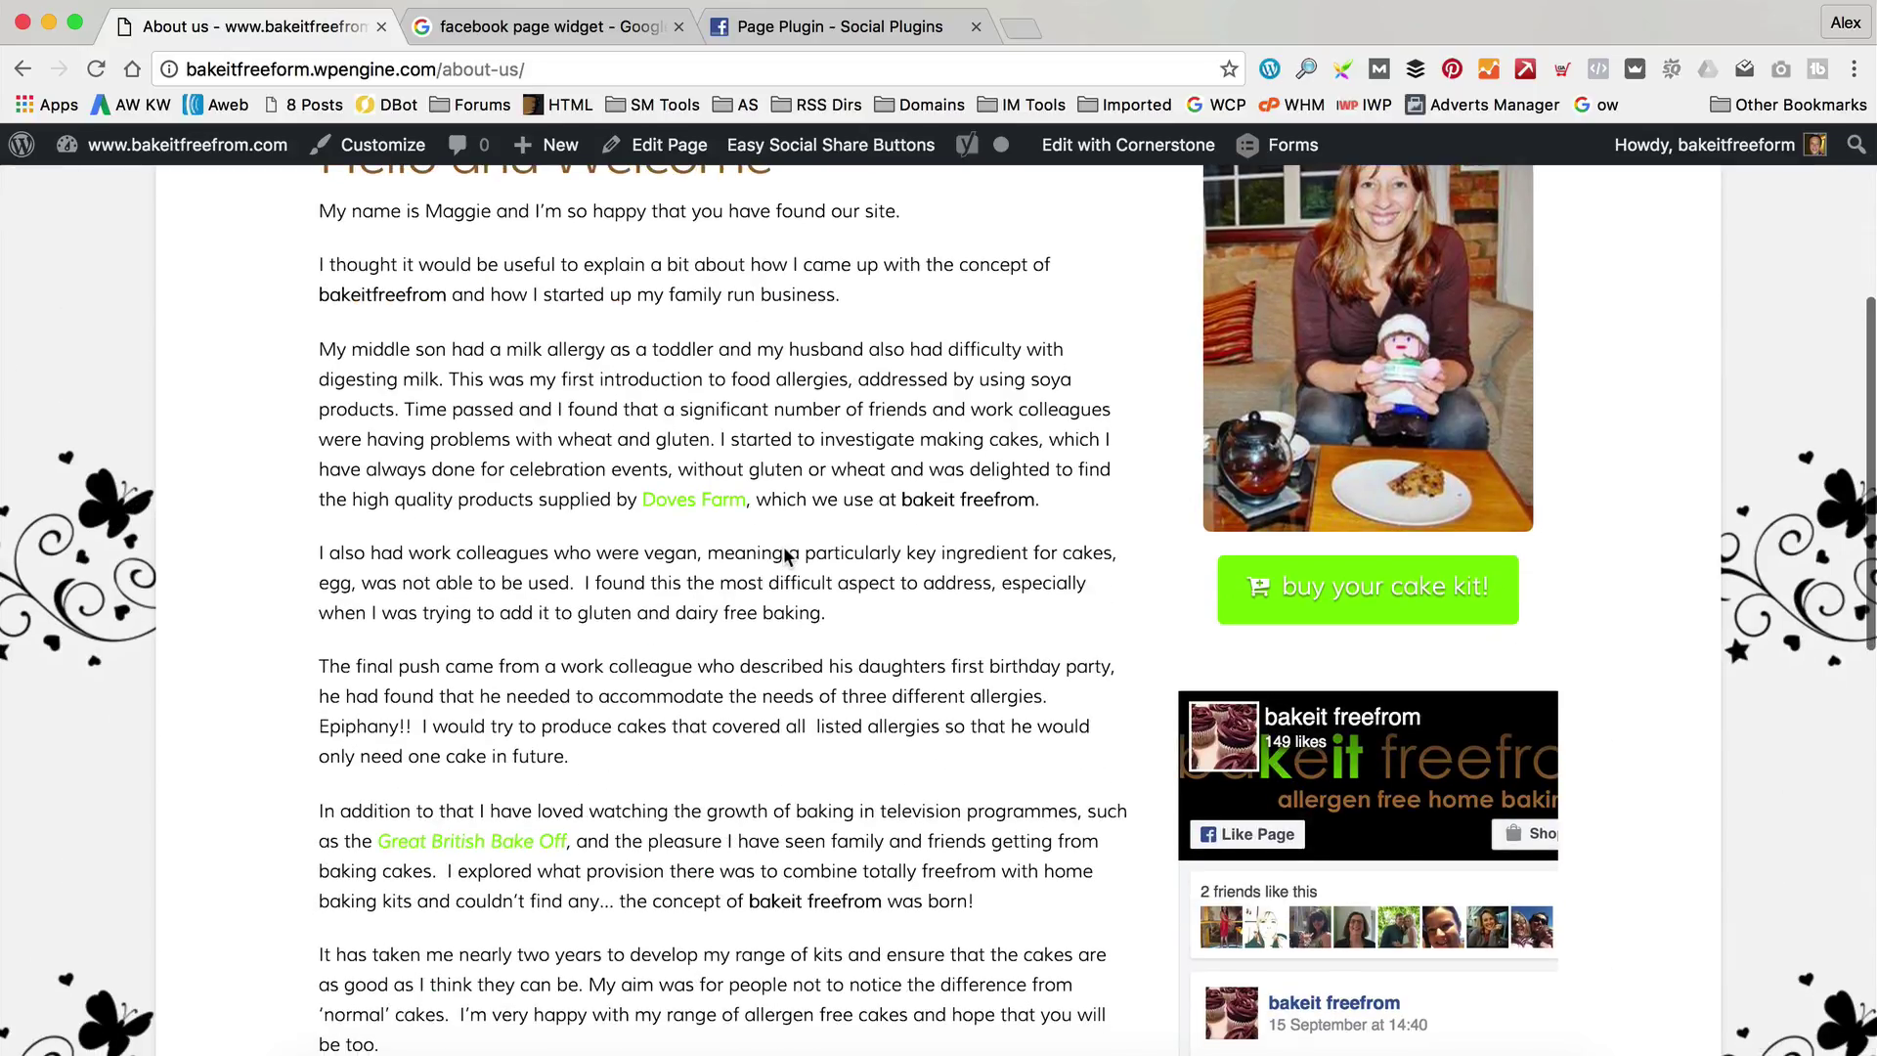
{"action": "scroll", "coordinate": [783, 553], "scroll_direction": "down", "scroll_amount": 5}
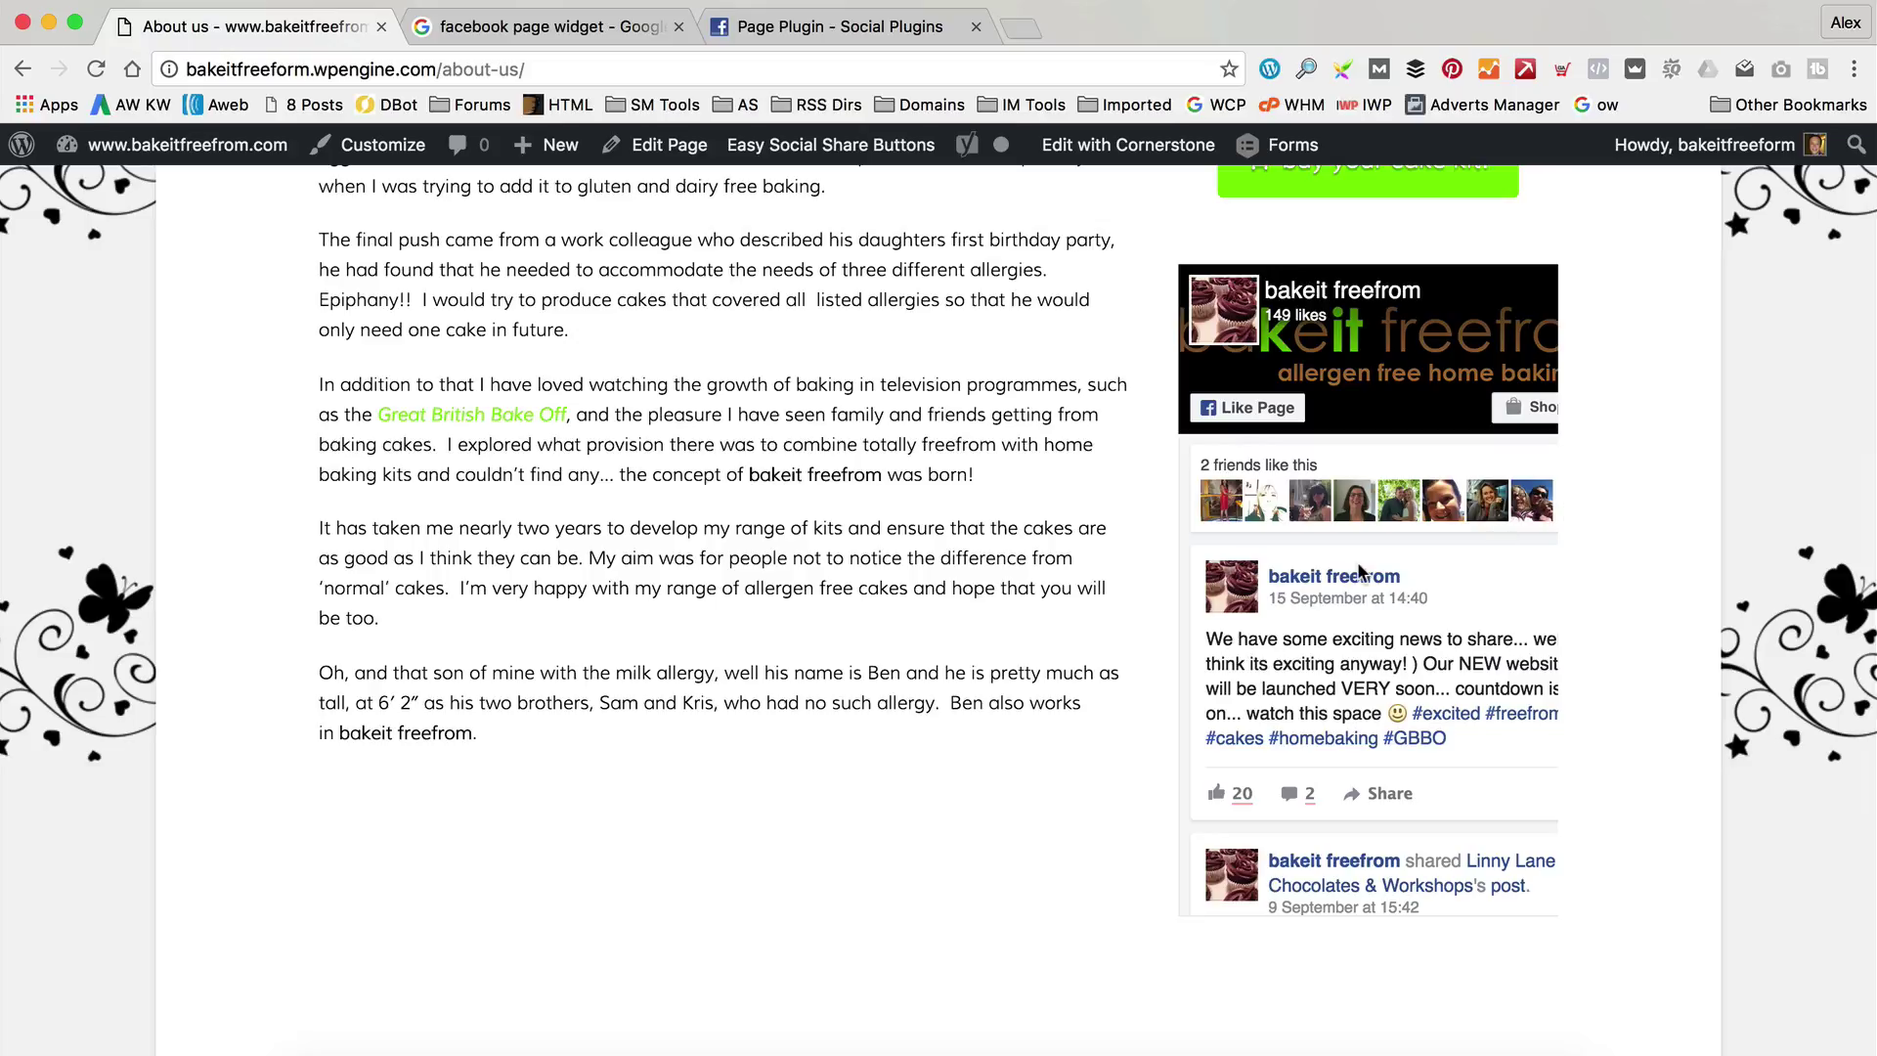
{"action": "left_click", "coordinate": [841, 27]}
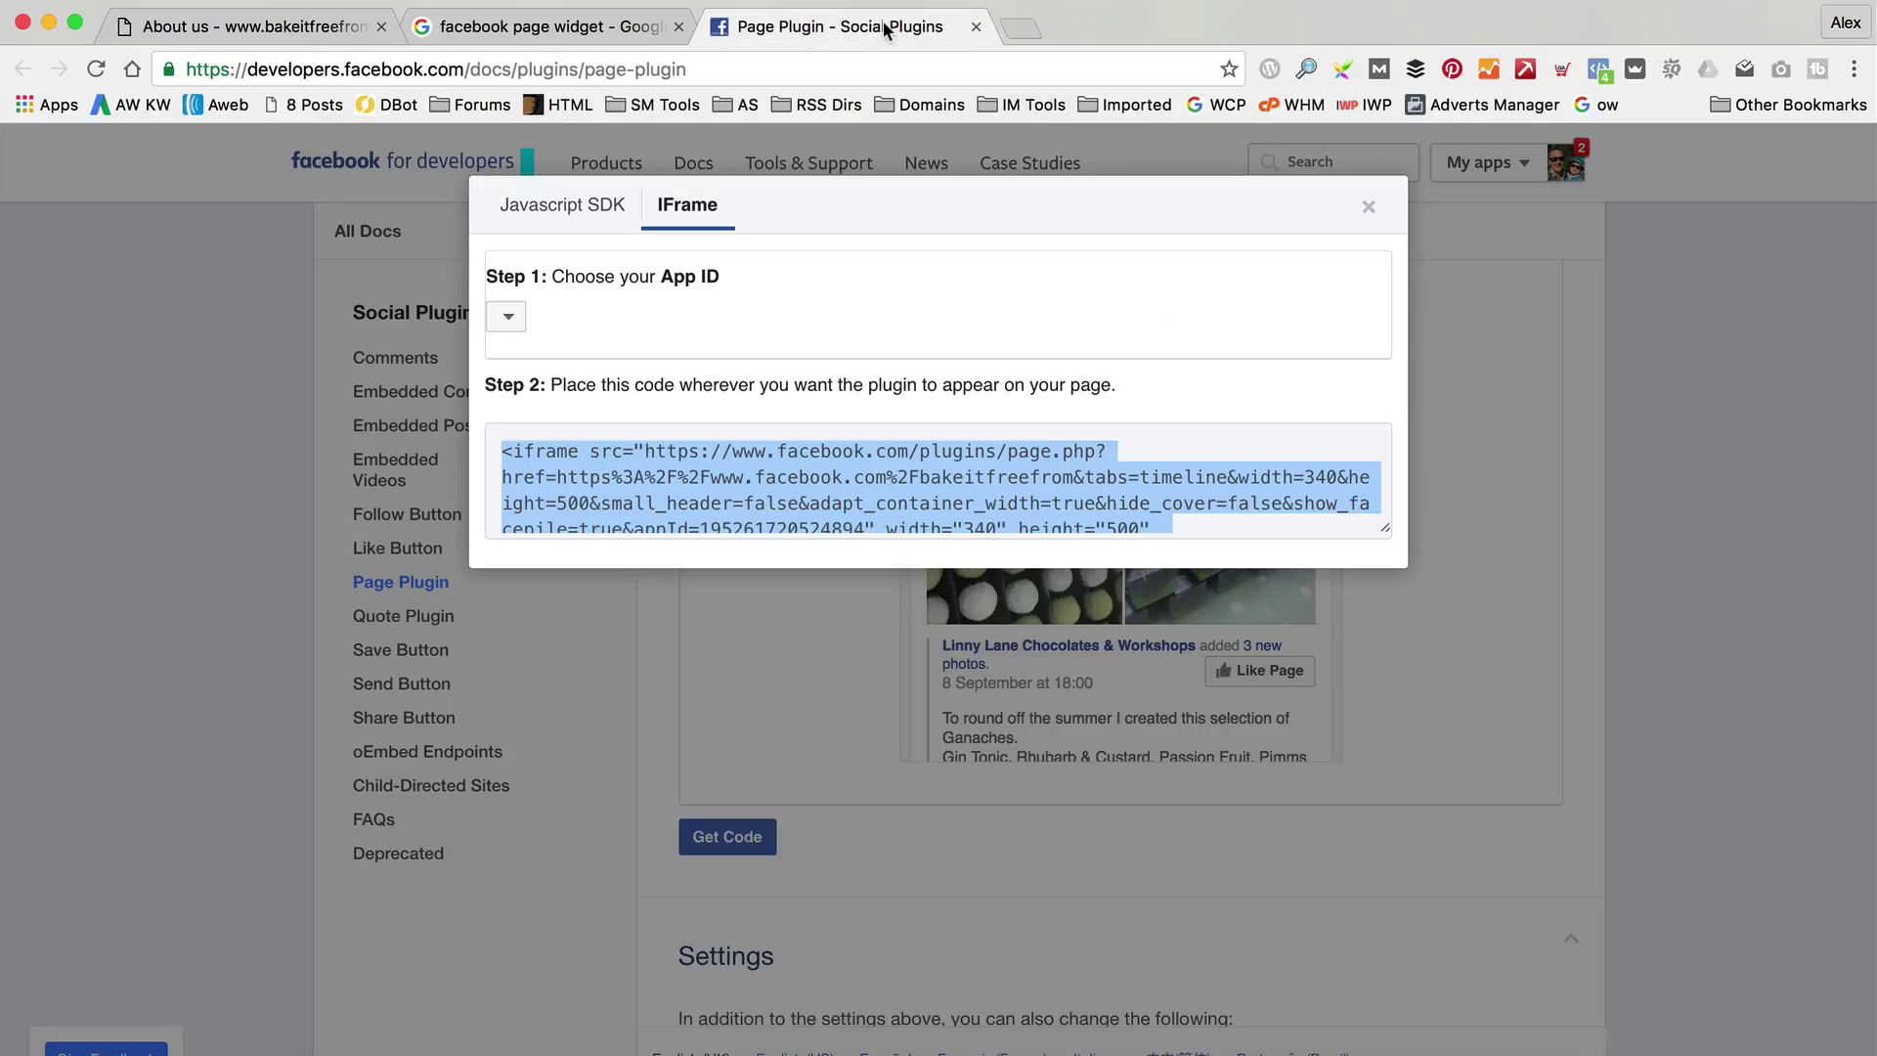
{"action": "left_click", "coordinate": [245, 26]}
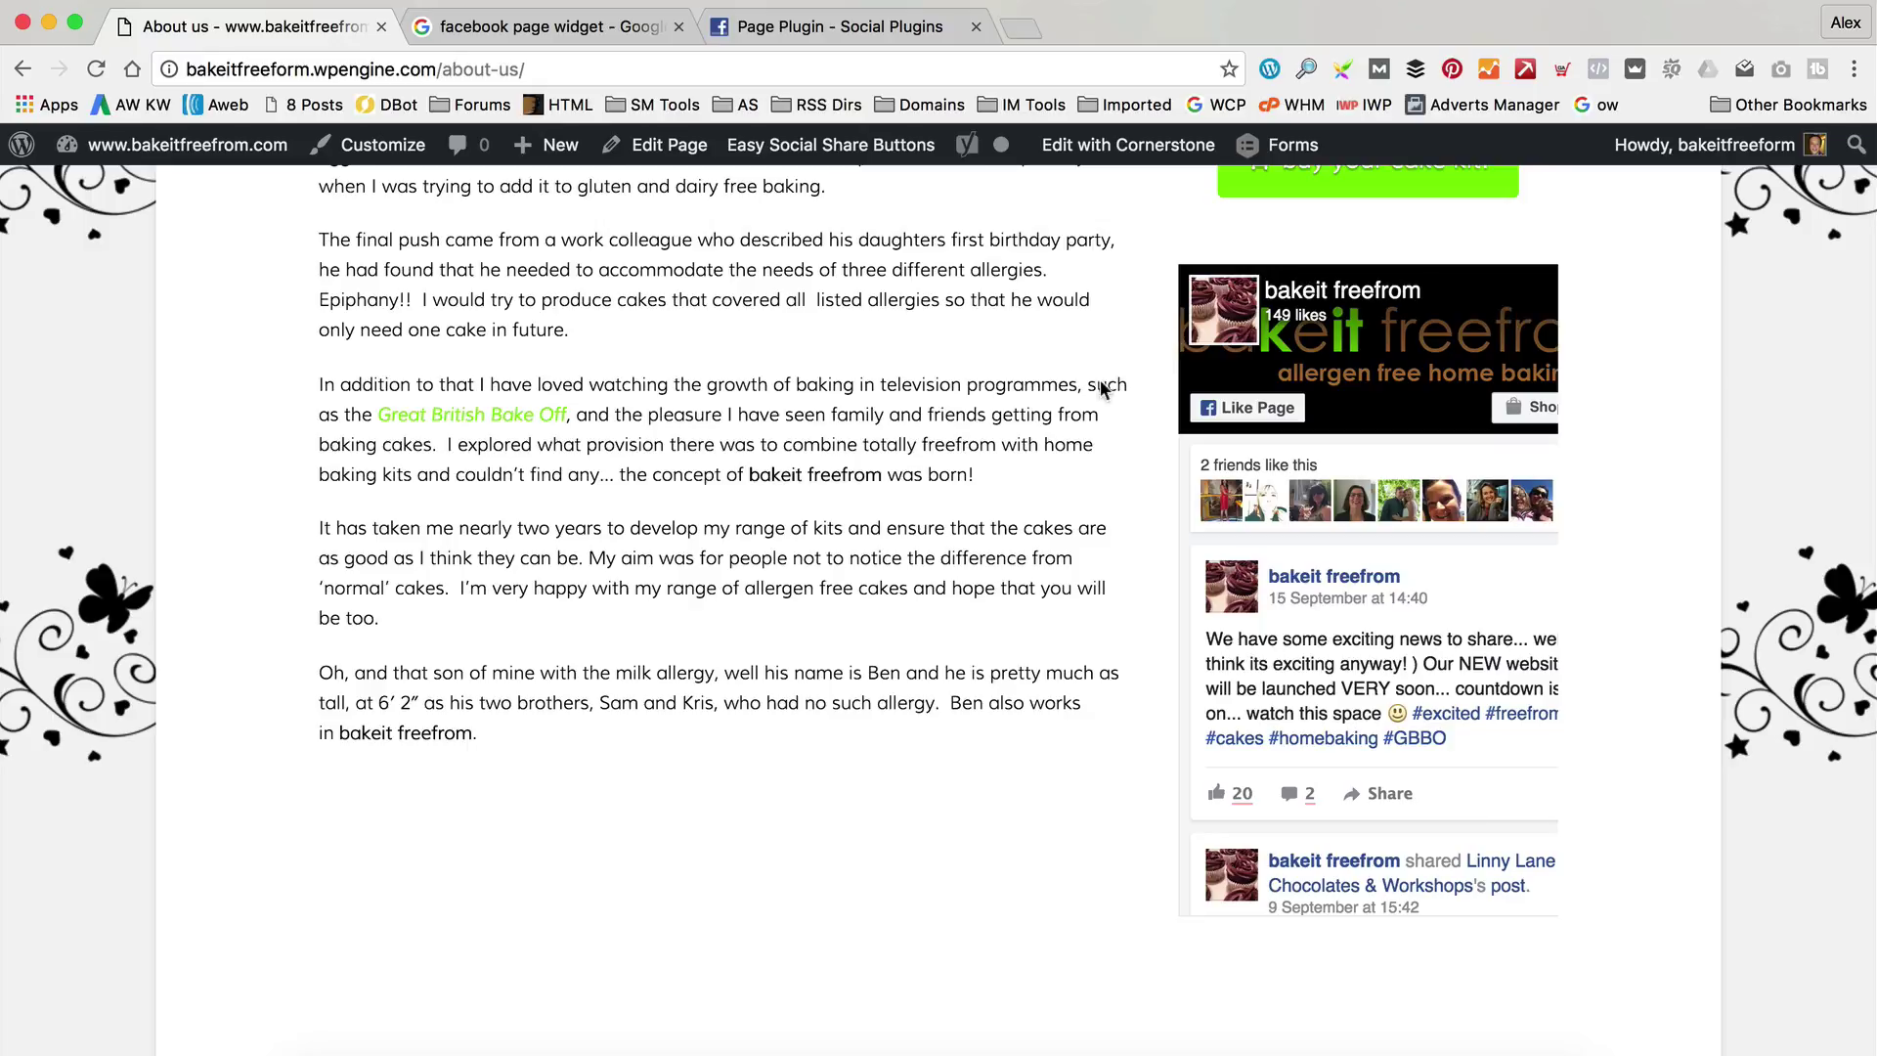
{"action": "scroll", "coordinate": [1078, 407], "scroll_direction": "up", "scroll_amount": 4}
{"action": "scroll", "coordinate": [1077, 408], "scroll_direction": "up", "scroll_amount": 2}
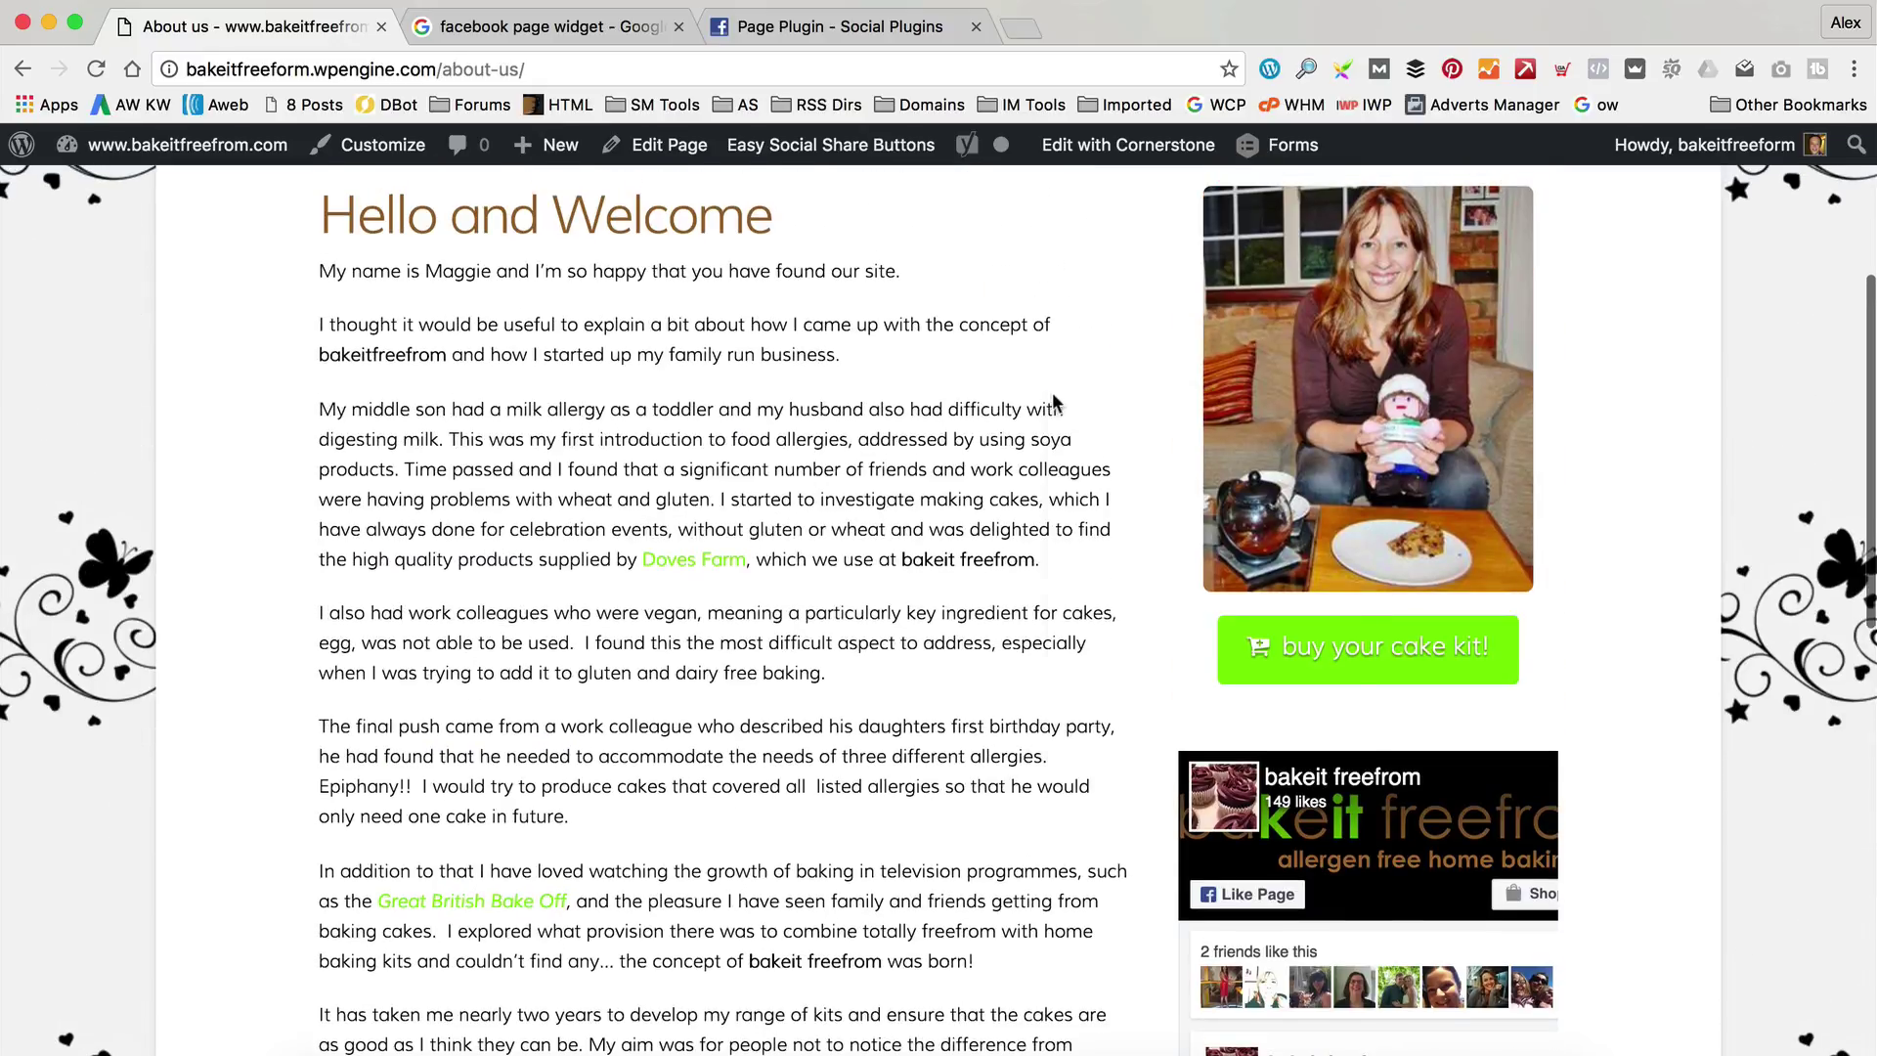
Inspect the intro paragraph and the right-column photo in DevTools, then close DevTools
{"action": "right_click", "coordinate": [1056, 401]}
{"action": "left_click", "coordinate": [1212, 821]}
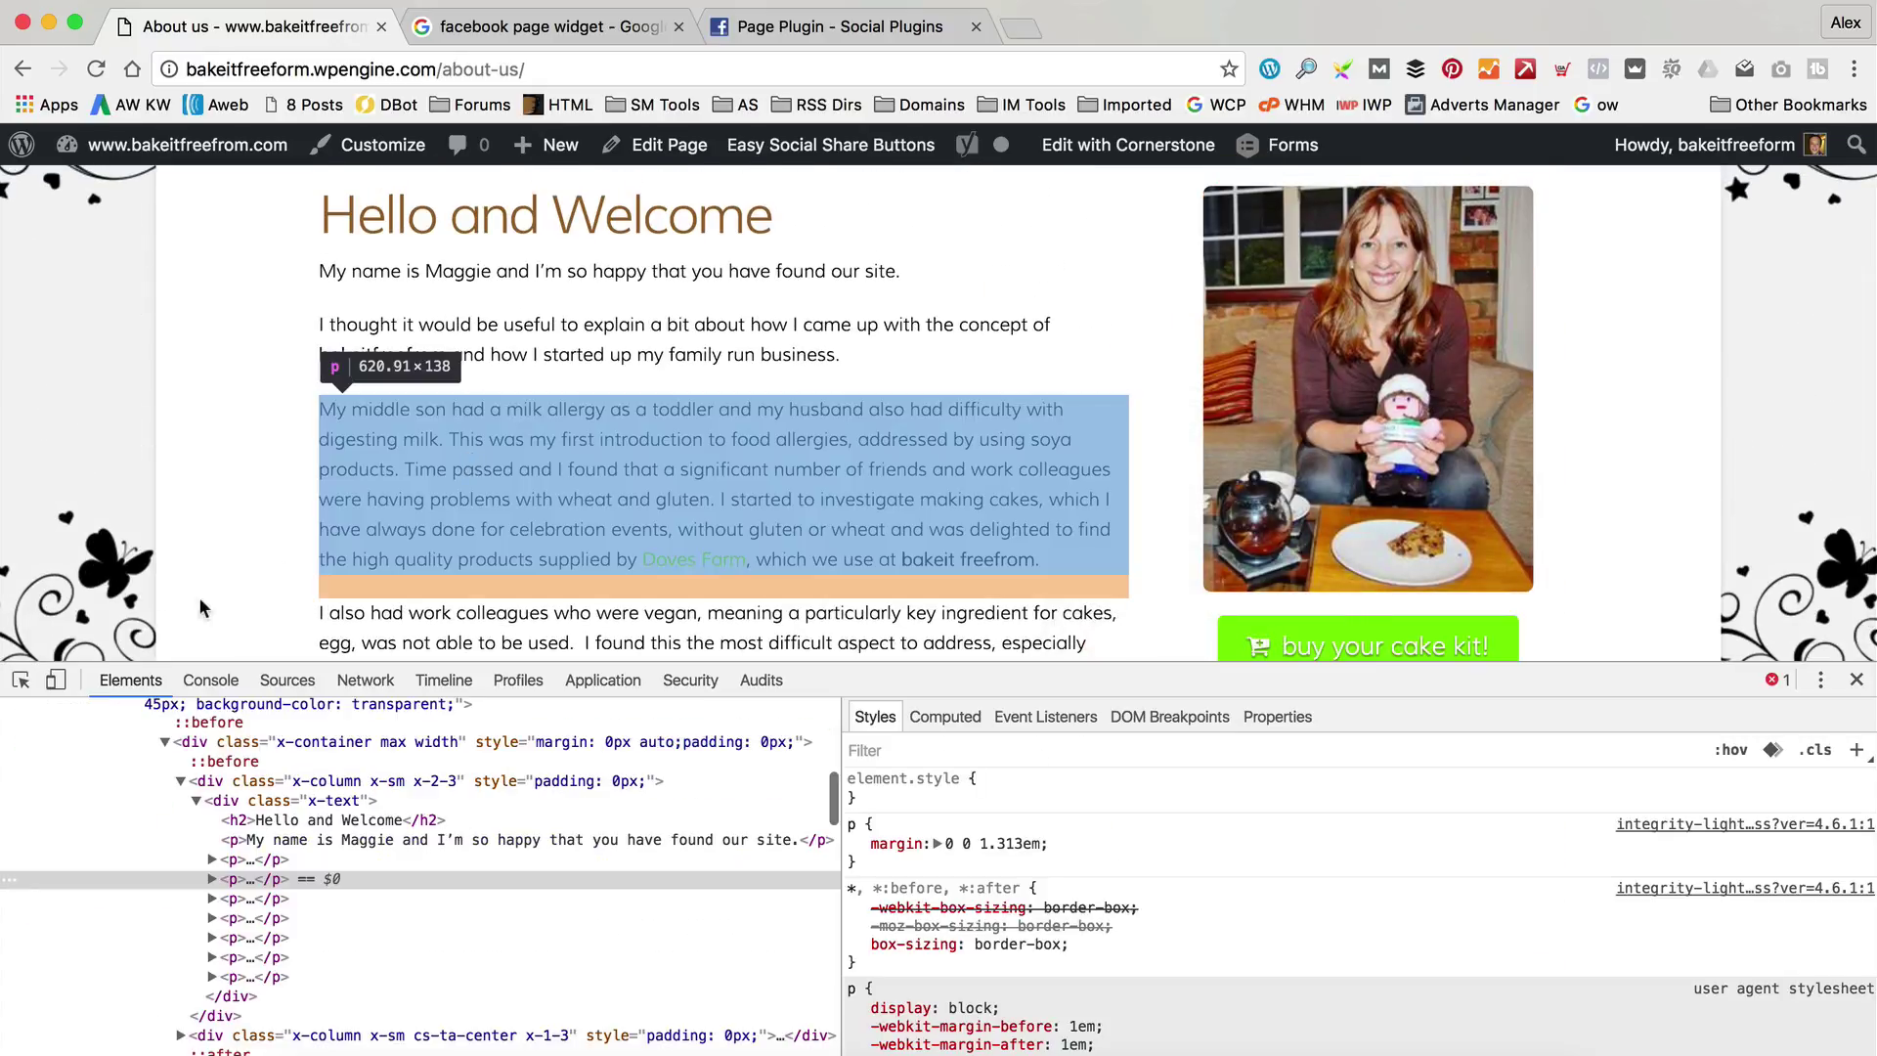
{"action": "left_click", "coordinate": [21, 680]}
{"action": "left_click", "coordinate": [1428, 420]}
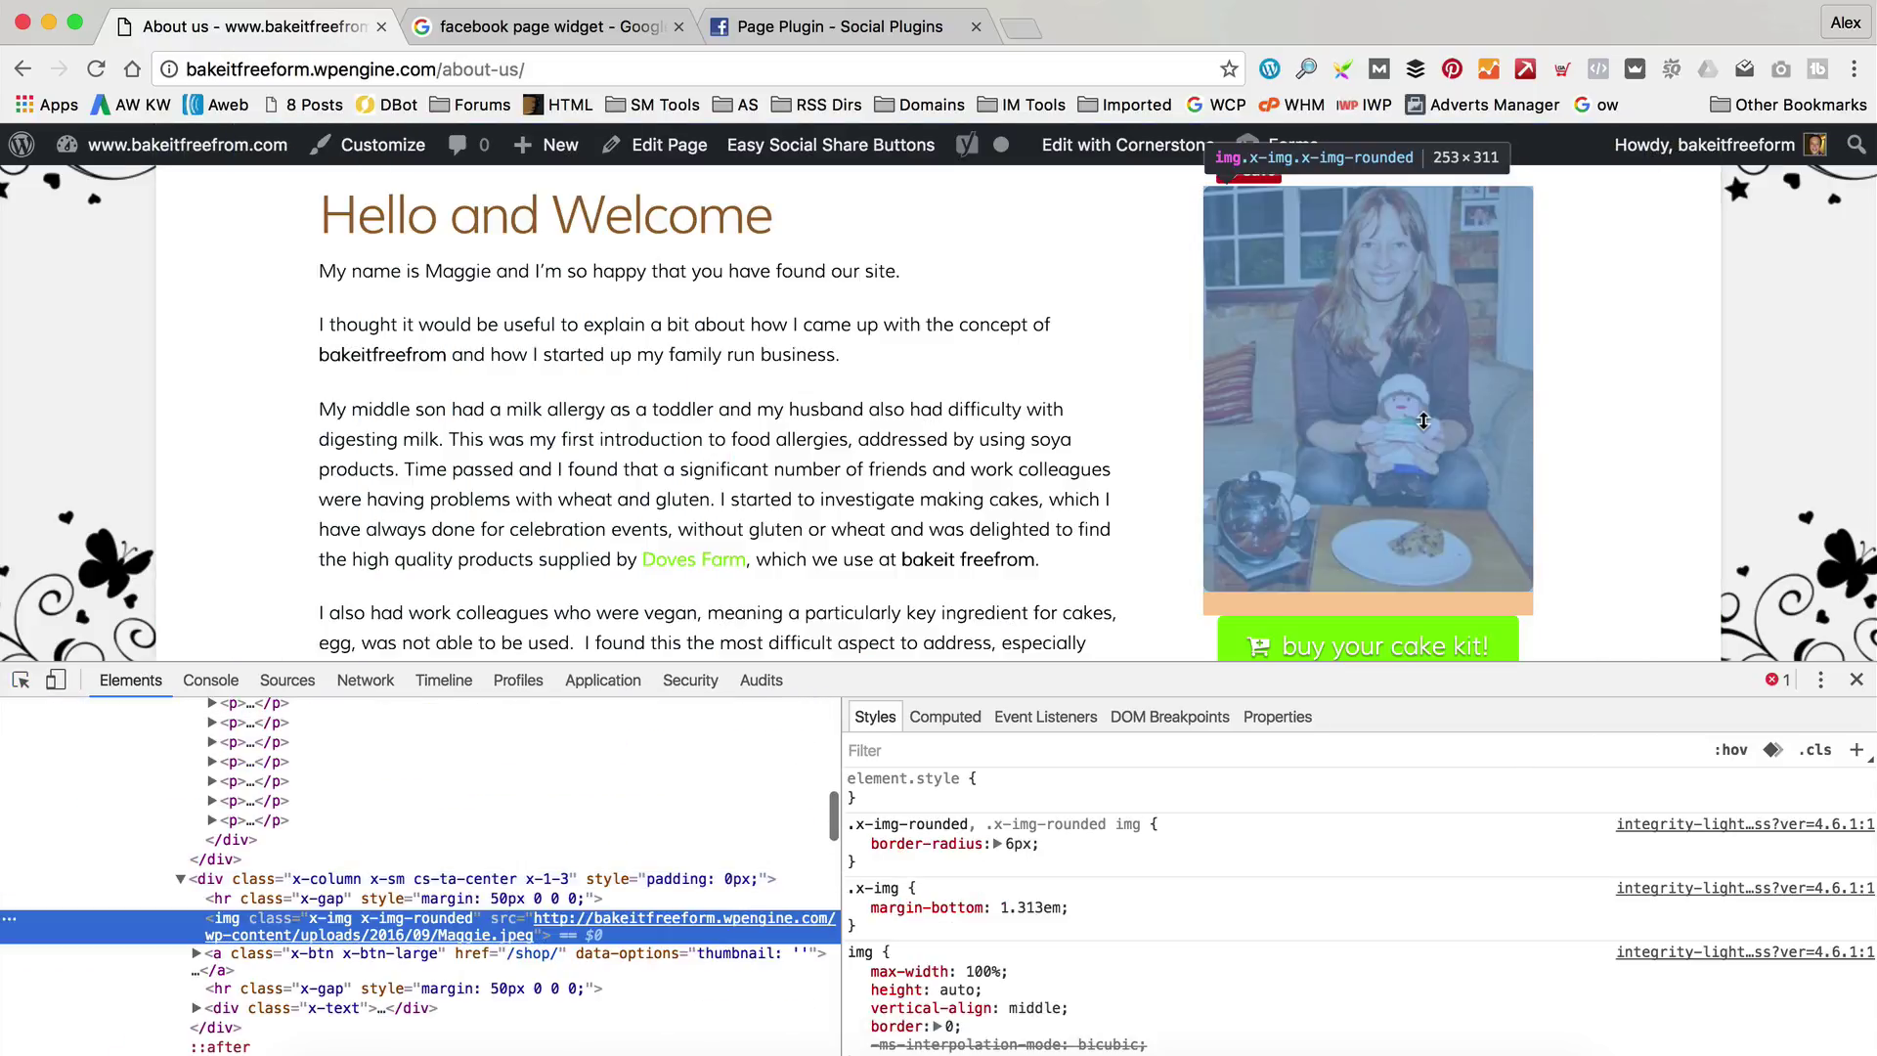
{"action": "left_click", "coordinate": [1857, 678]}
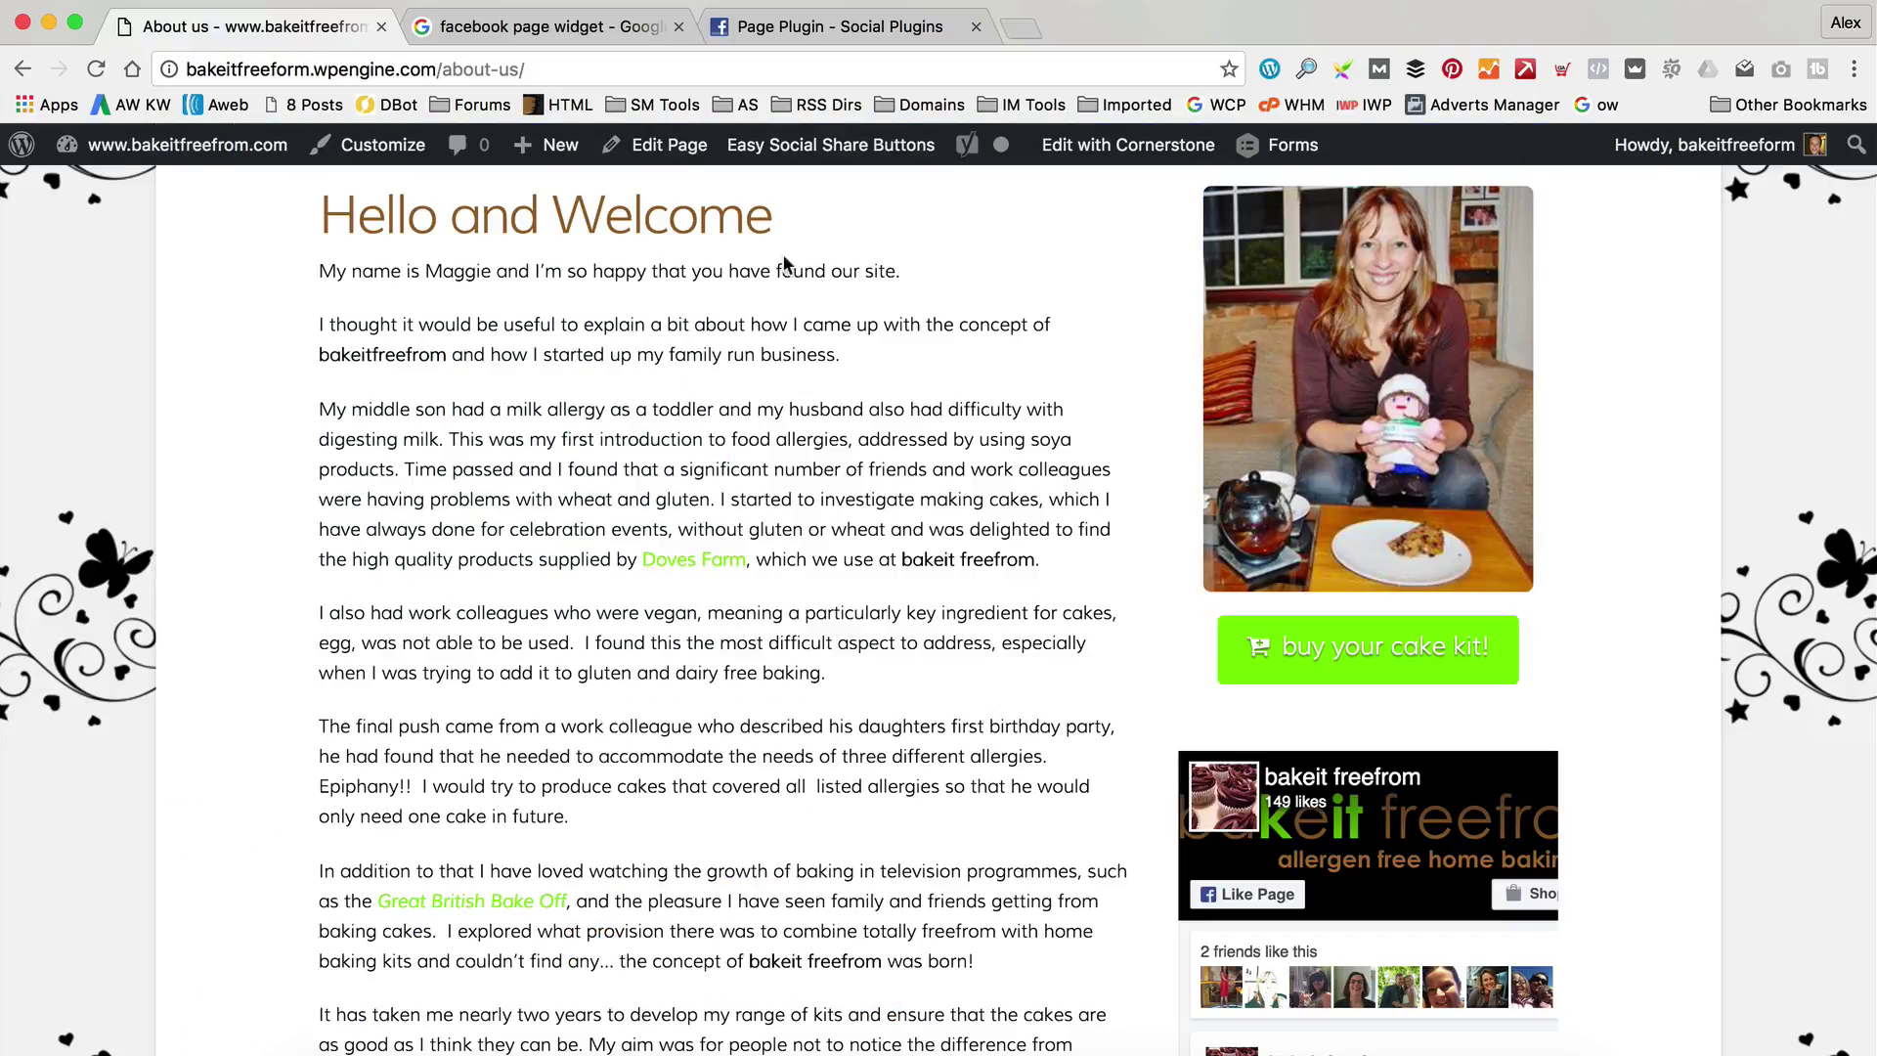
Close the embed code dialog and enter 255 as the Page Plugin width
{"action": "left_click", "coordinate": [829, 26]}
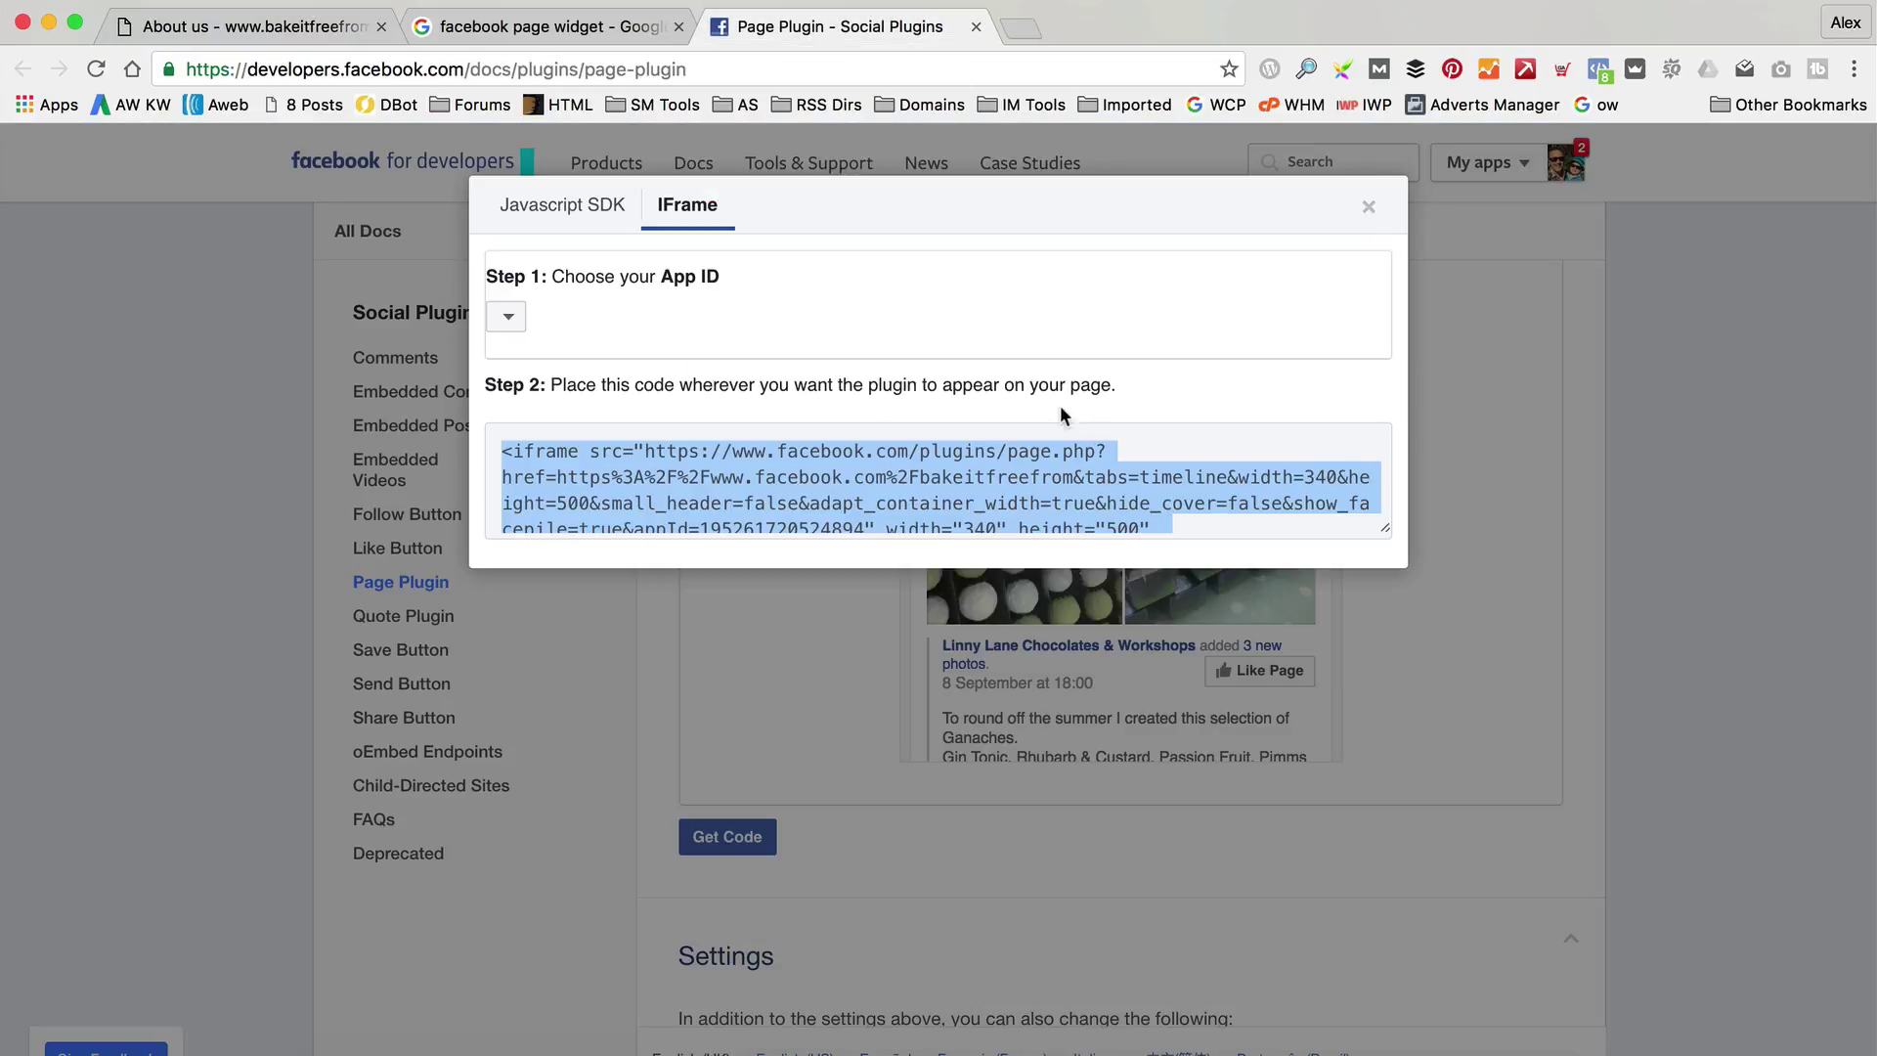
{"action": "left_click", "coordinate": [1369, 206]}
{"action": "scroll", "coordinate": [1409, 555], "scroll_direction": "up", "scroll_amount": 5}
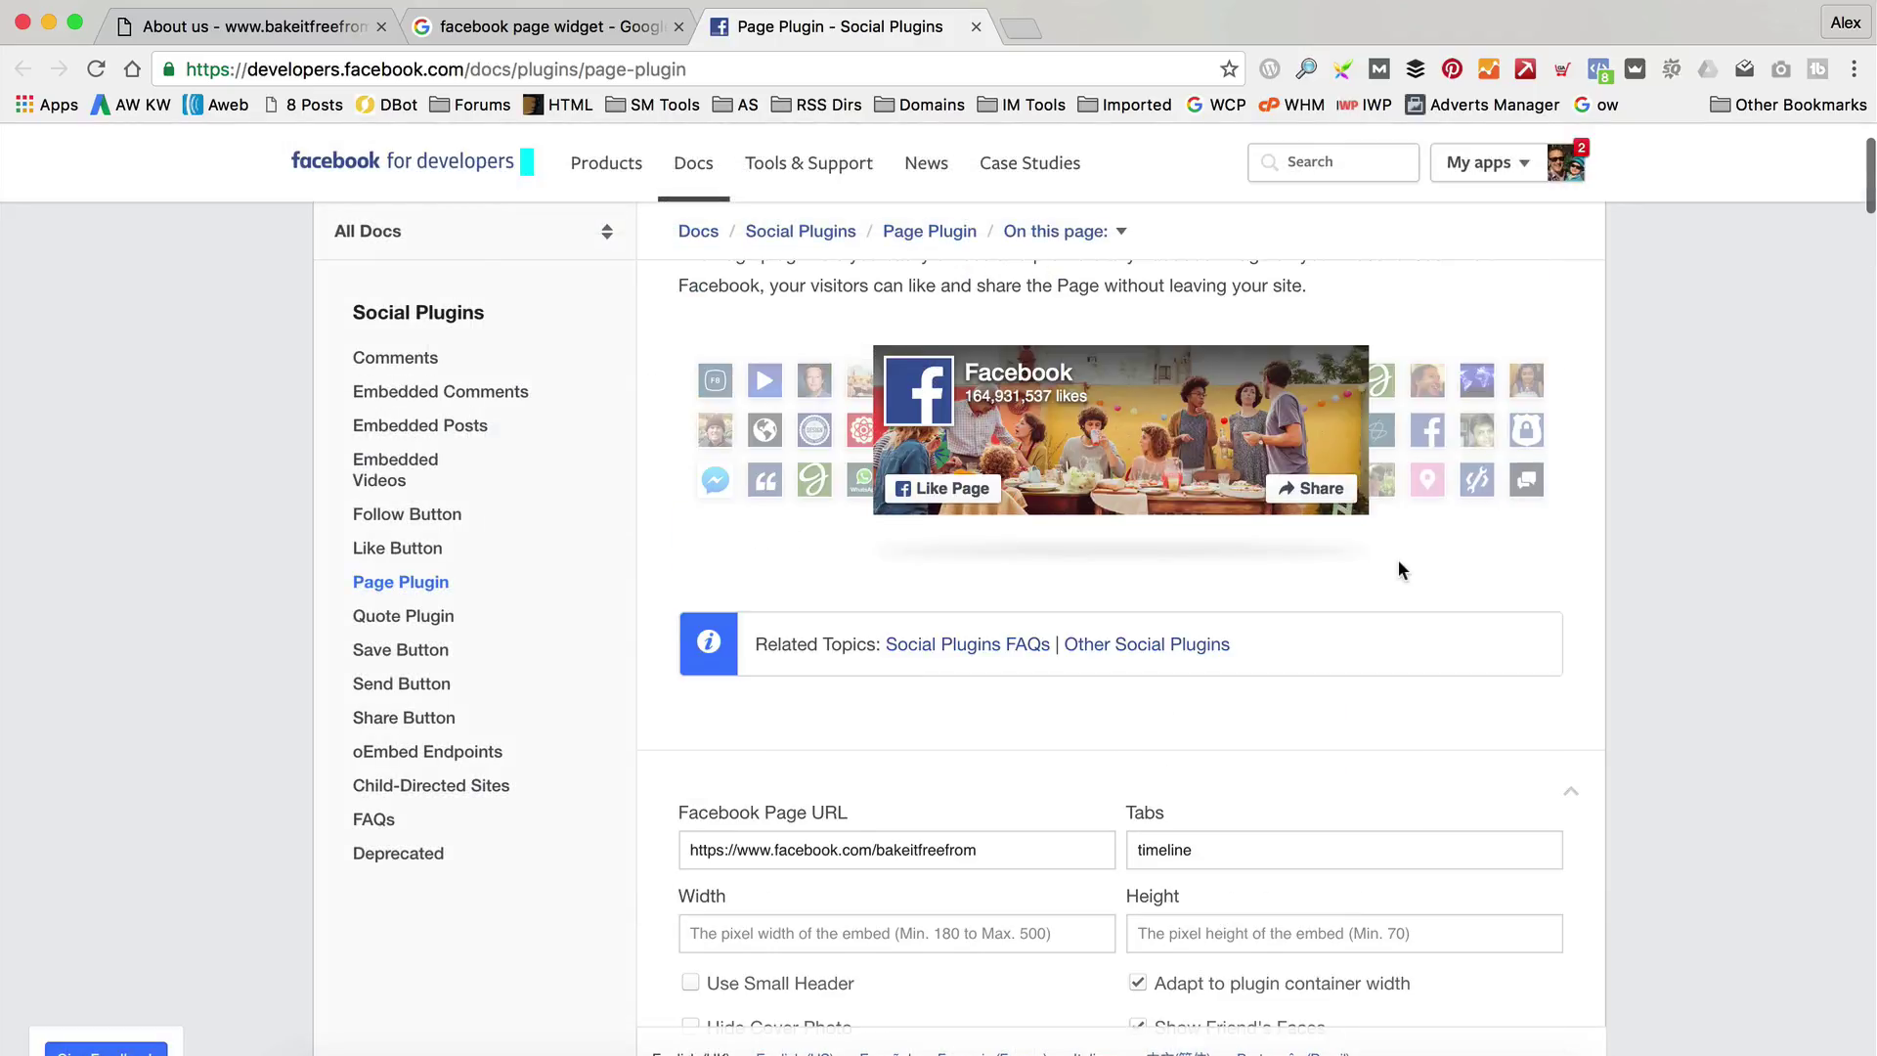
{"action": "scroll", "coordinate": [1398, 570], "scroll_direction": "down", "scroll_amount": 4}
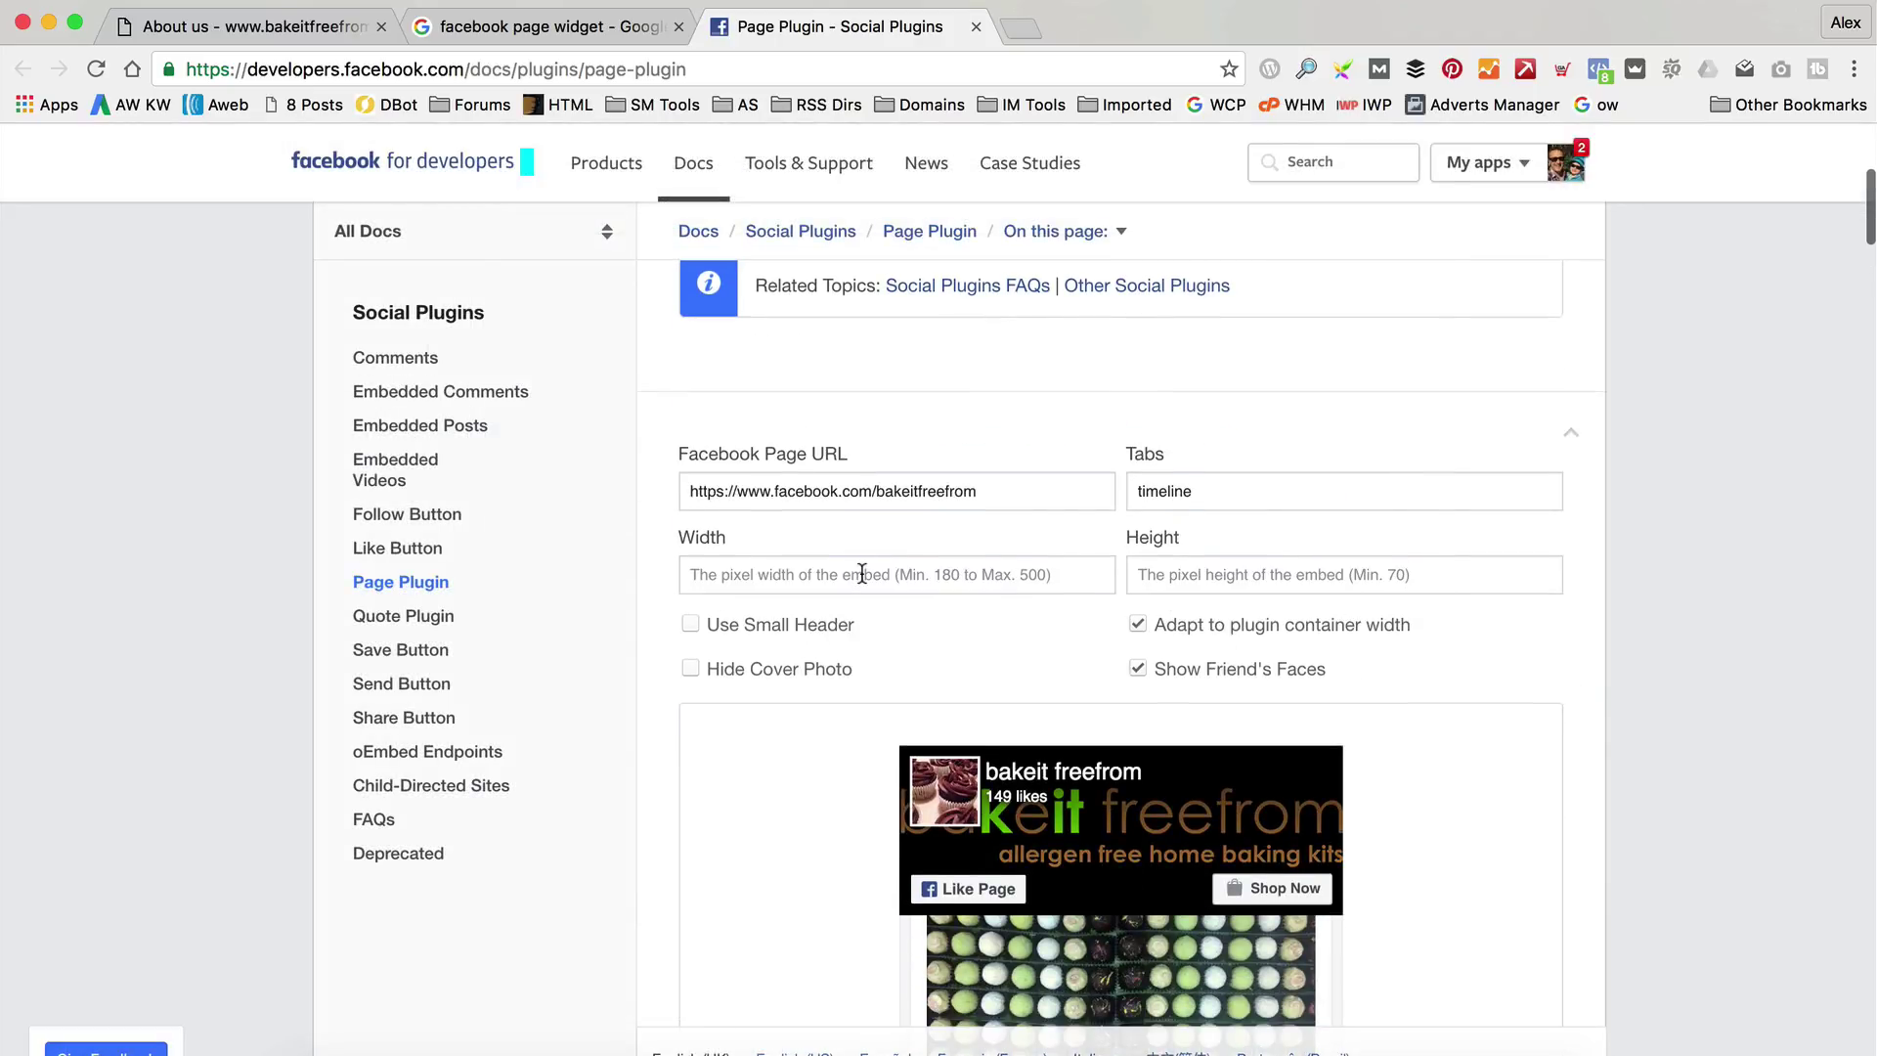
{"action": "left_click", "coordinate": [862, 573]}
{"action": "type", "text": "2"}
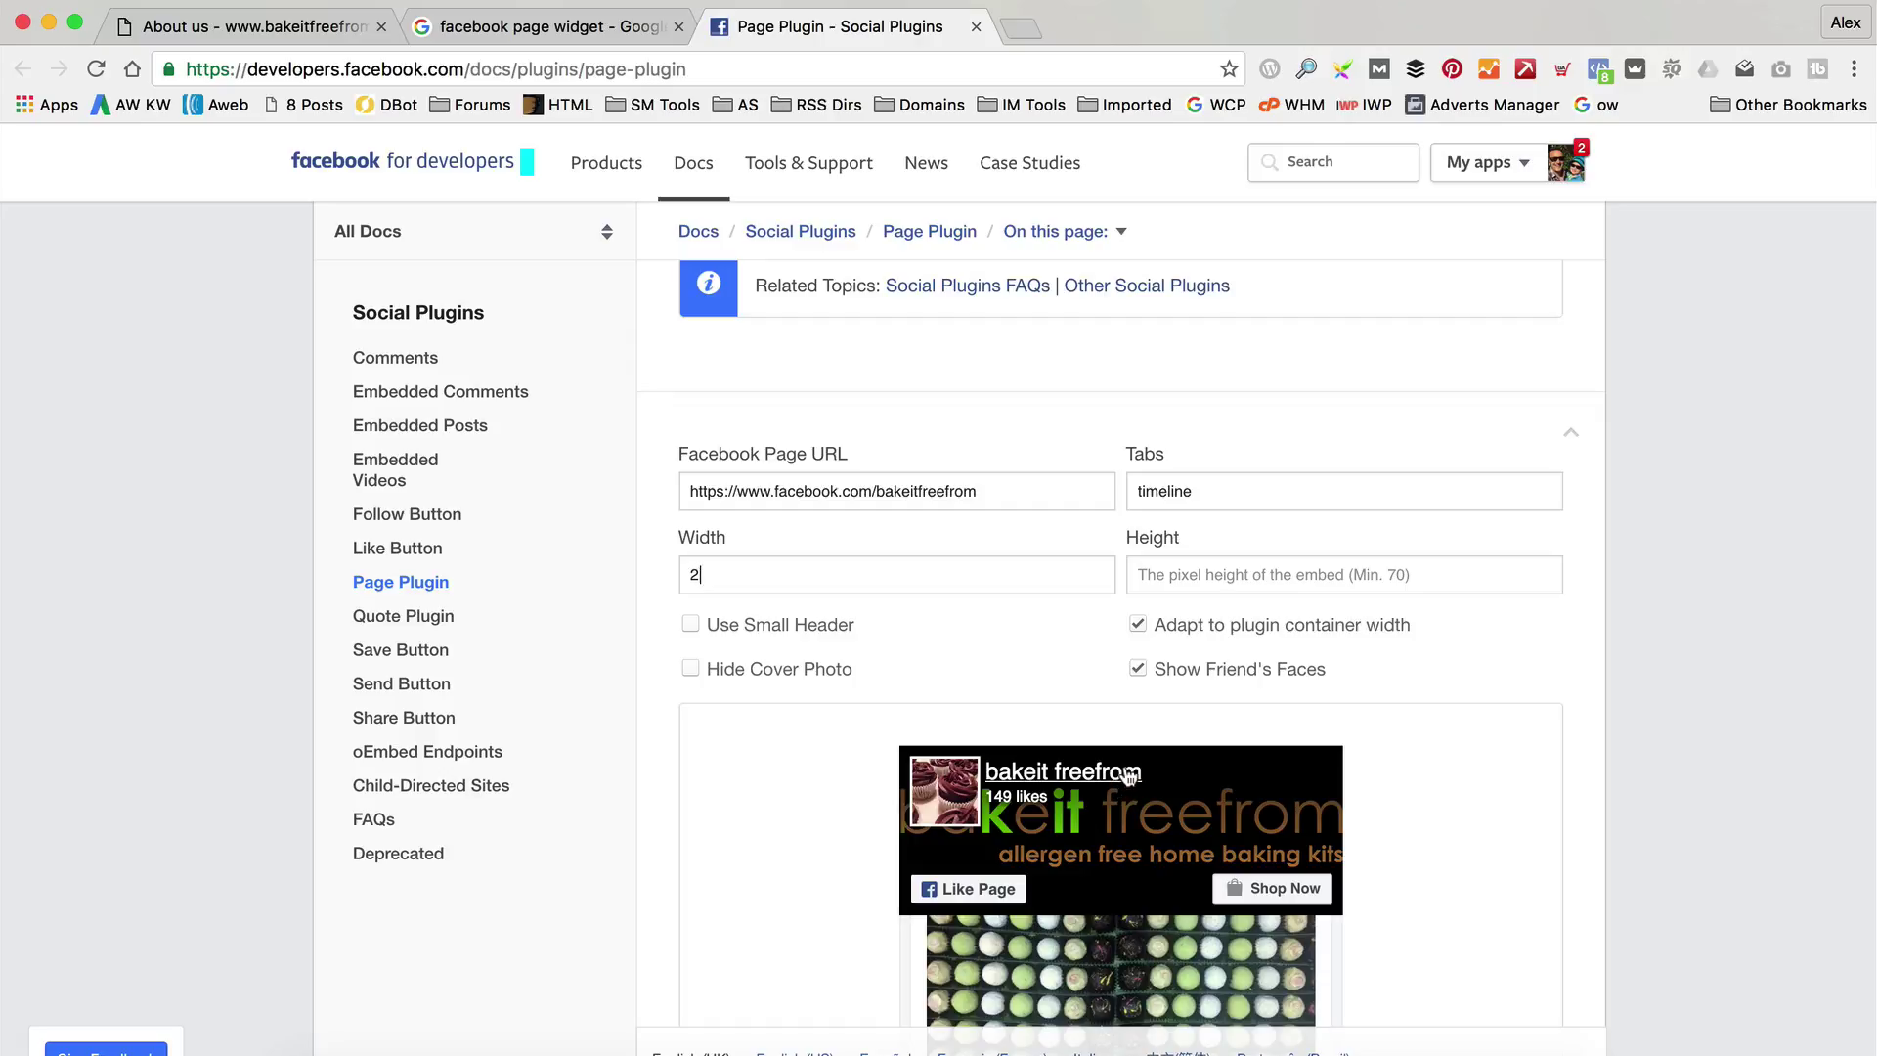
{"action": "key", "text": "BackSpace"}
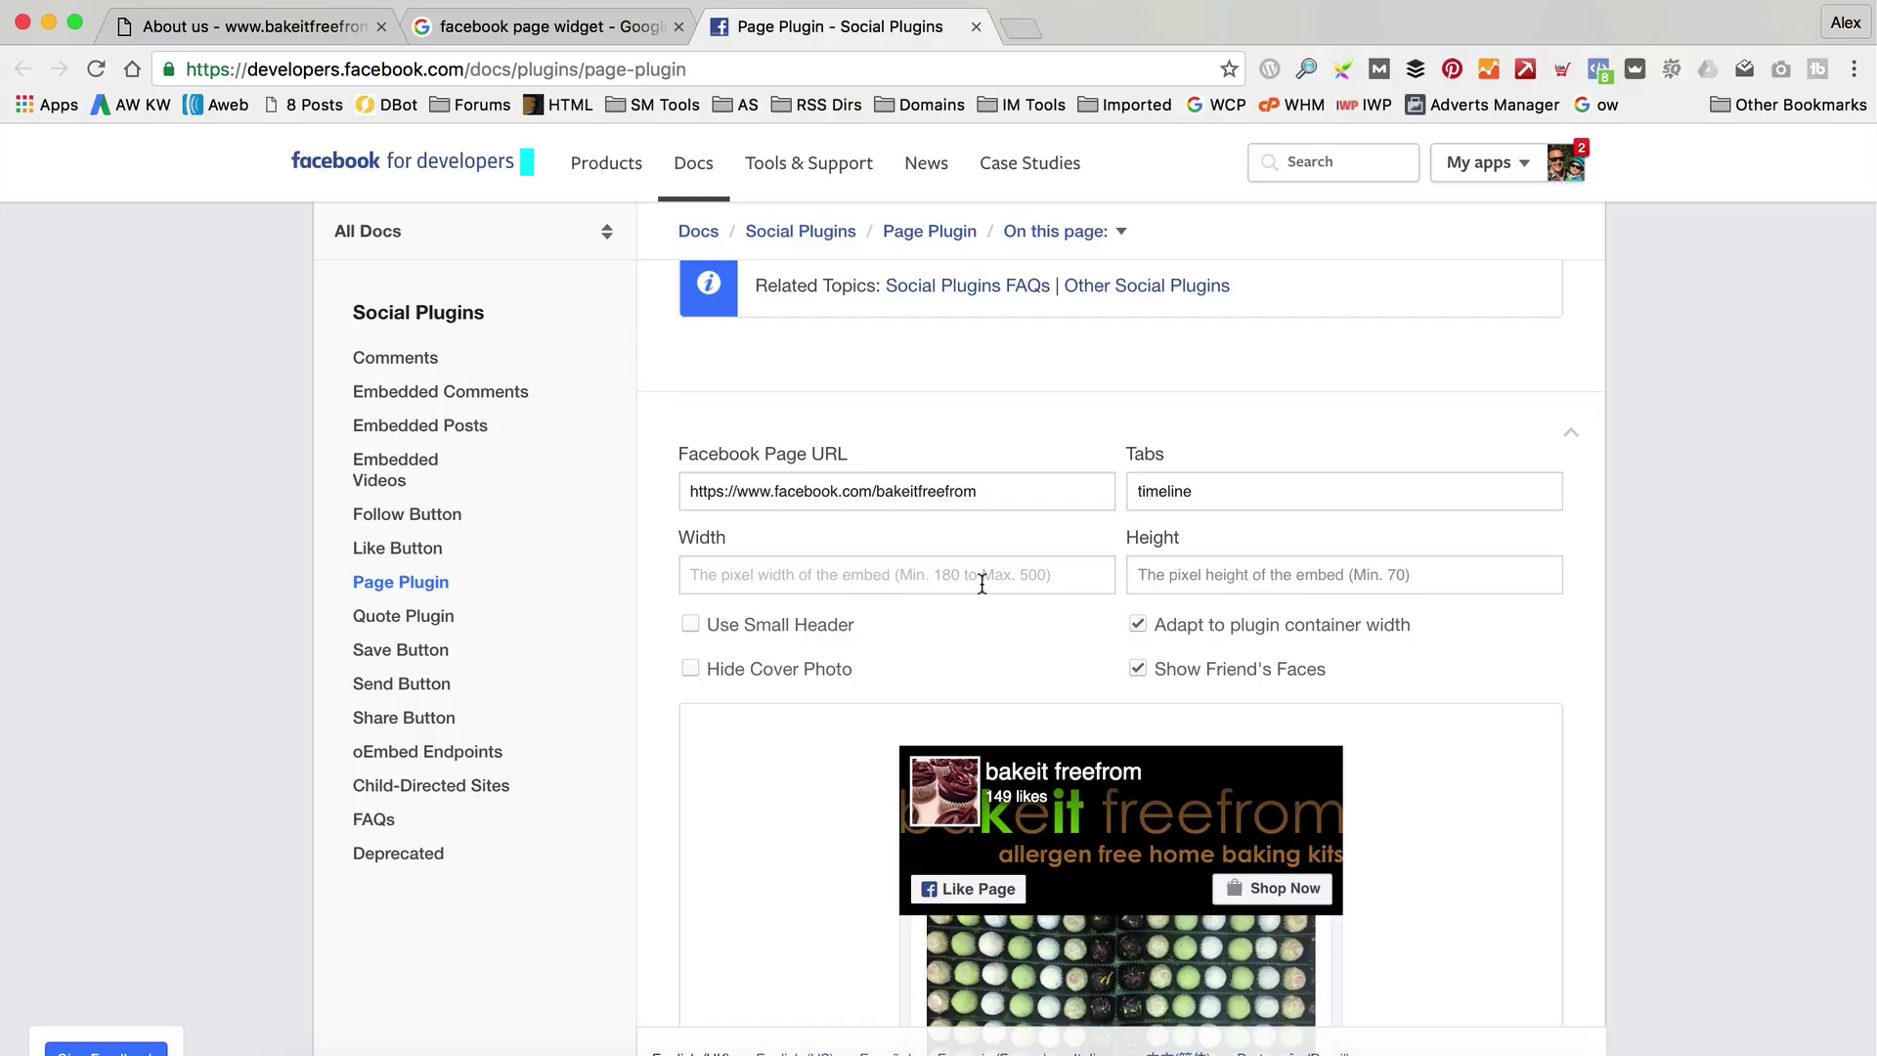
{"action": "type", "text": "255"}
Regenerate the embed code and select the full IFrame code containing width=255
{"action": "scroll", "coordinate": [1059, 555], "scroll_direction": "down", "scroll_amount": 3}
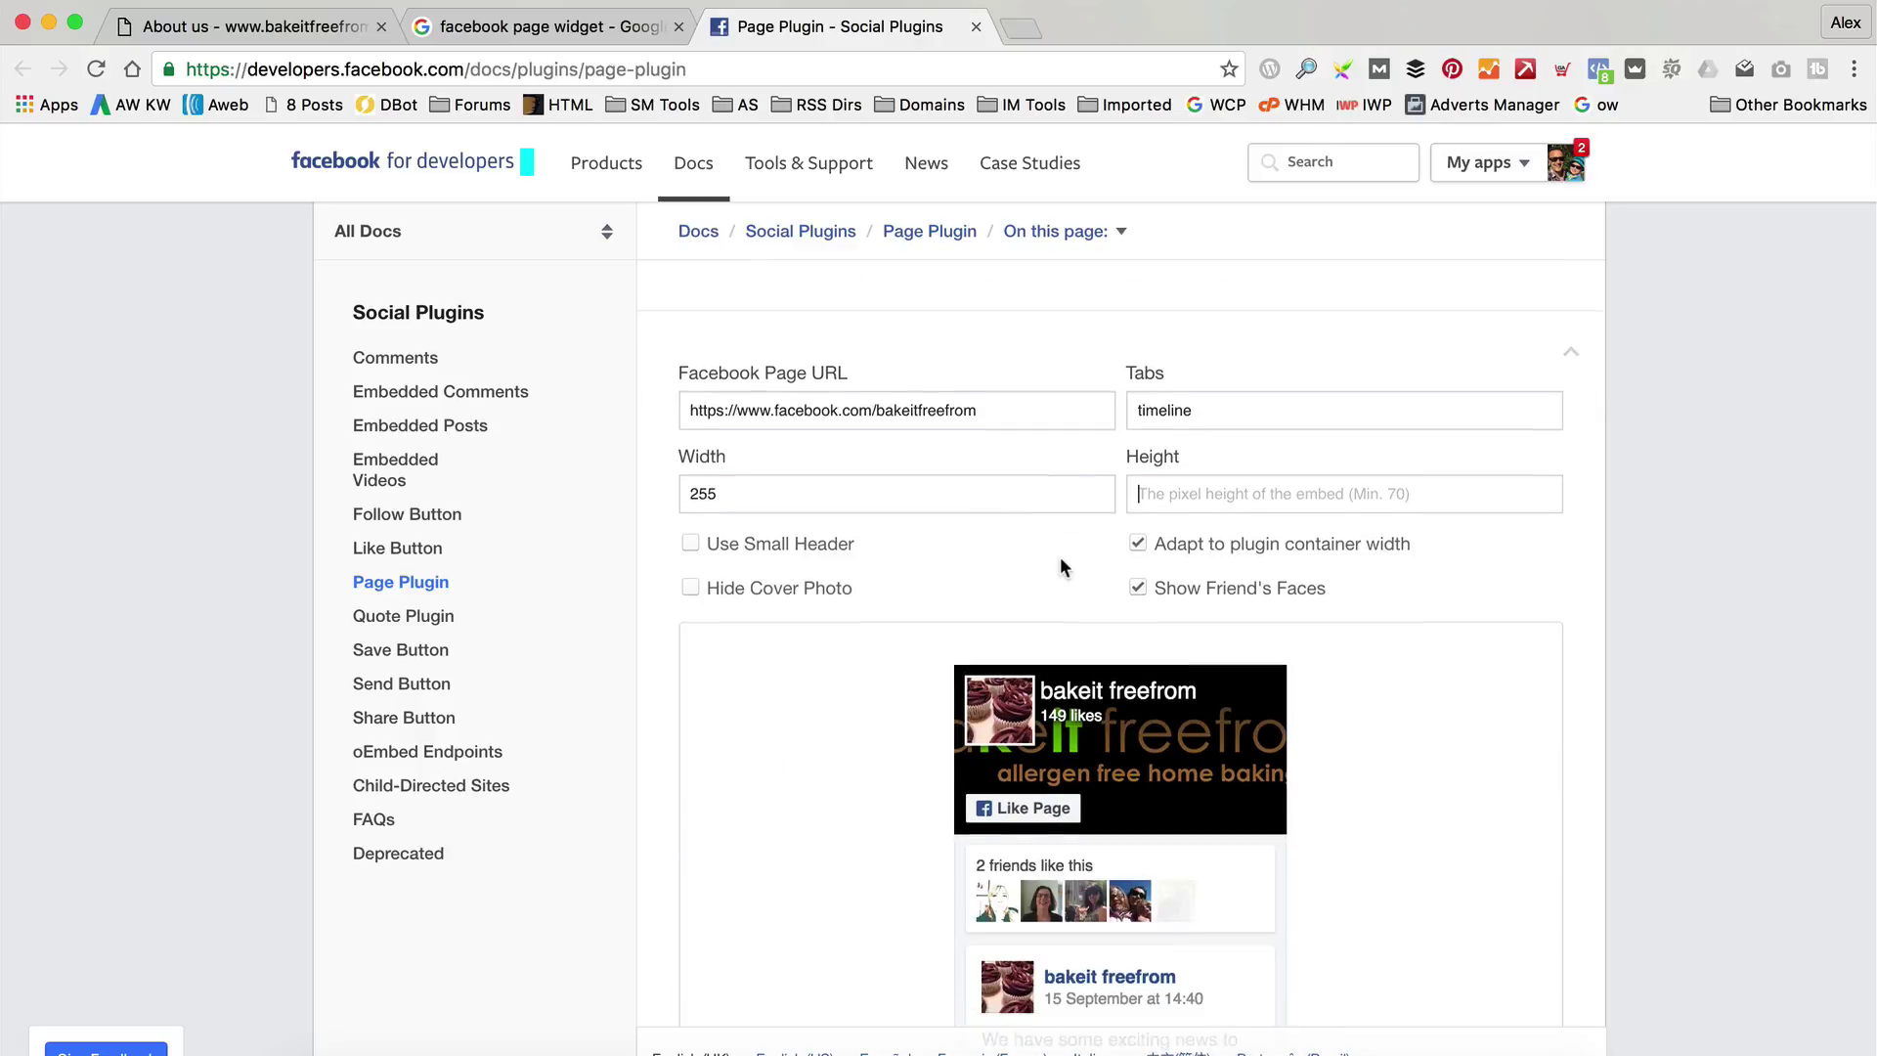
{"action": "scroll", "coordinate": [1052, 565], "scroll_direction": "down", "scroll_amount": 10}
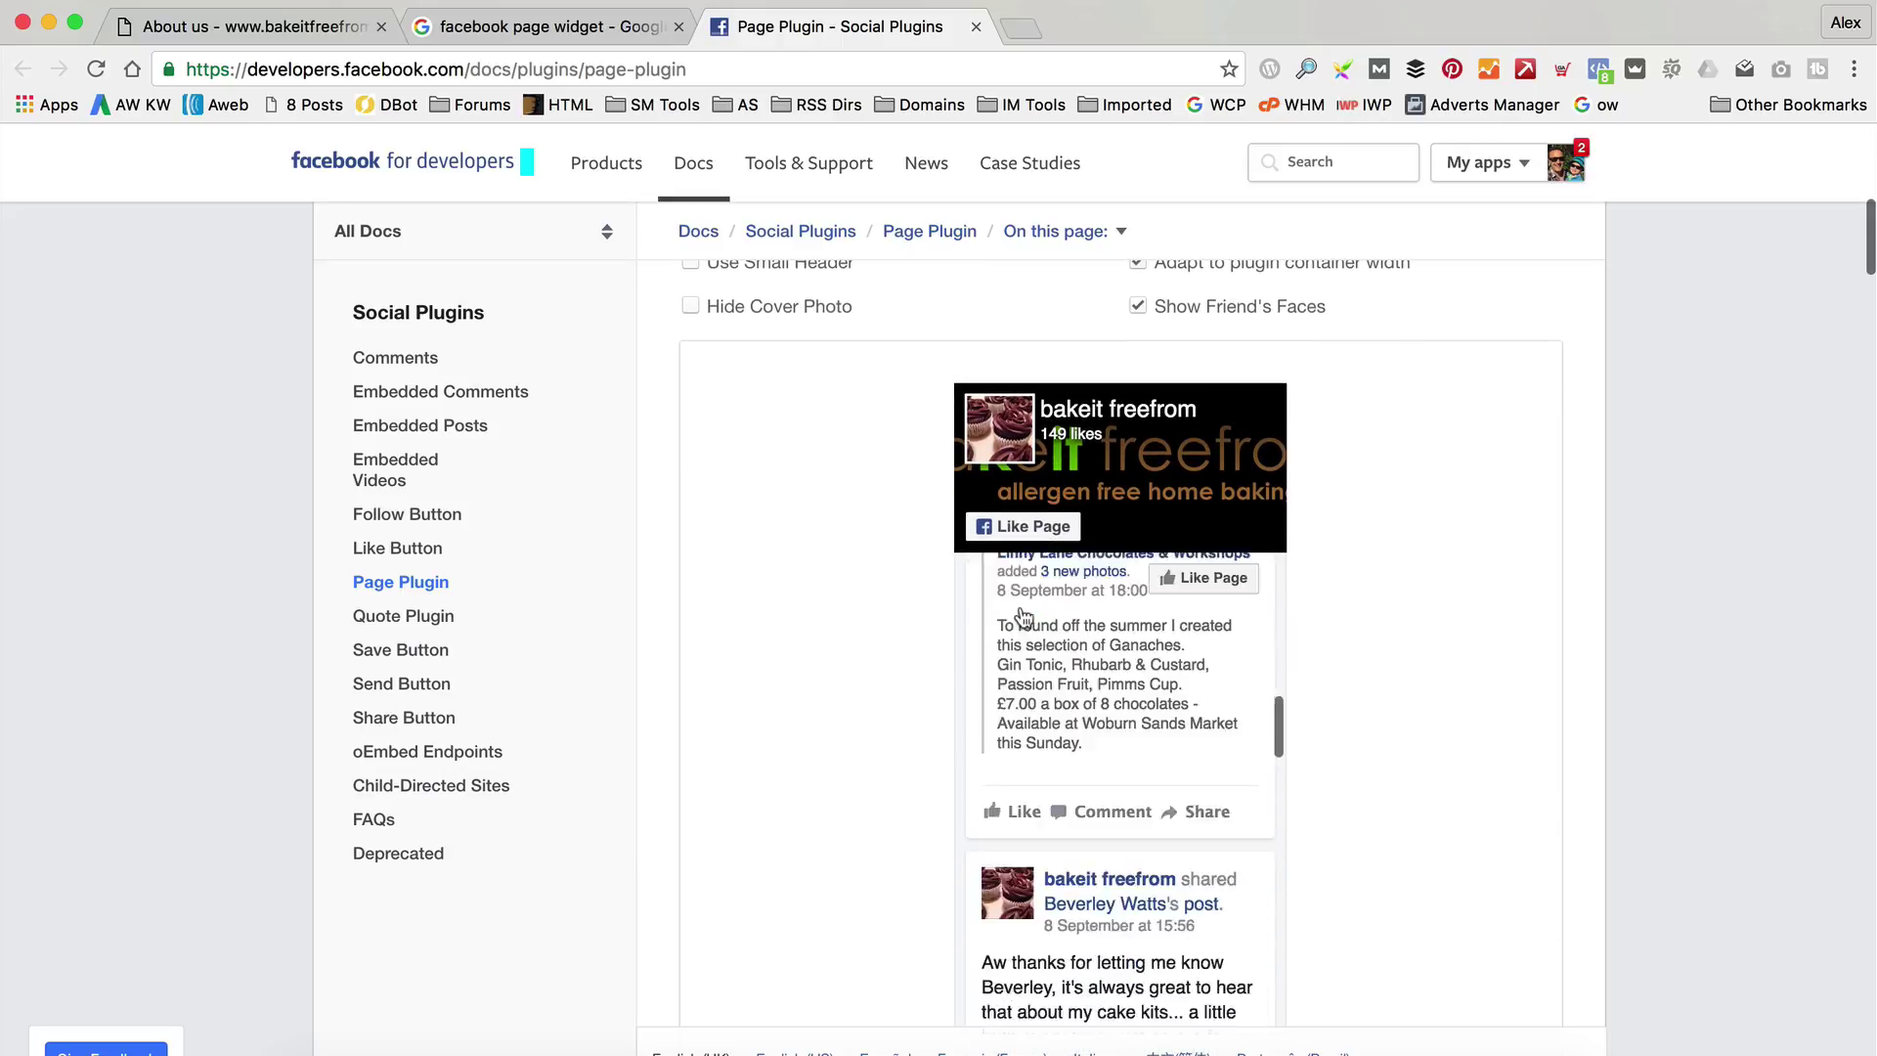
{"action": "scroll", "coordinate": [1042, 611], "scroll_direction": "down", "scroll_amount": 10}
{"action": "scroll", "coordinate": [1041, 606], "scroll_direction": "up", "scroll_amount": 6}
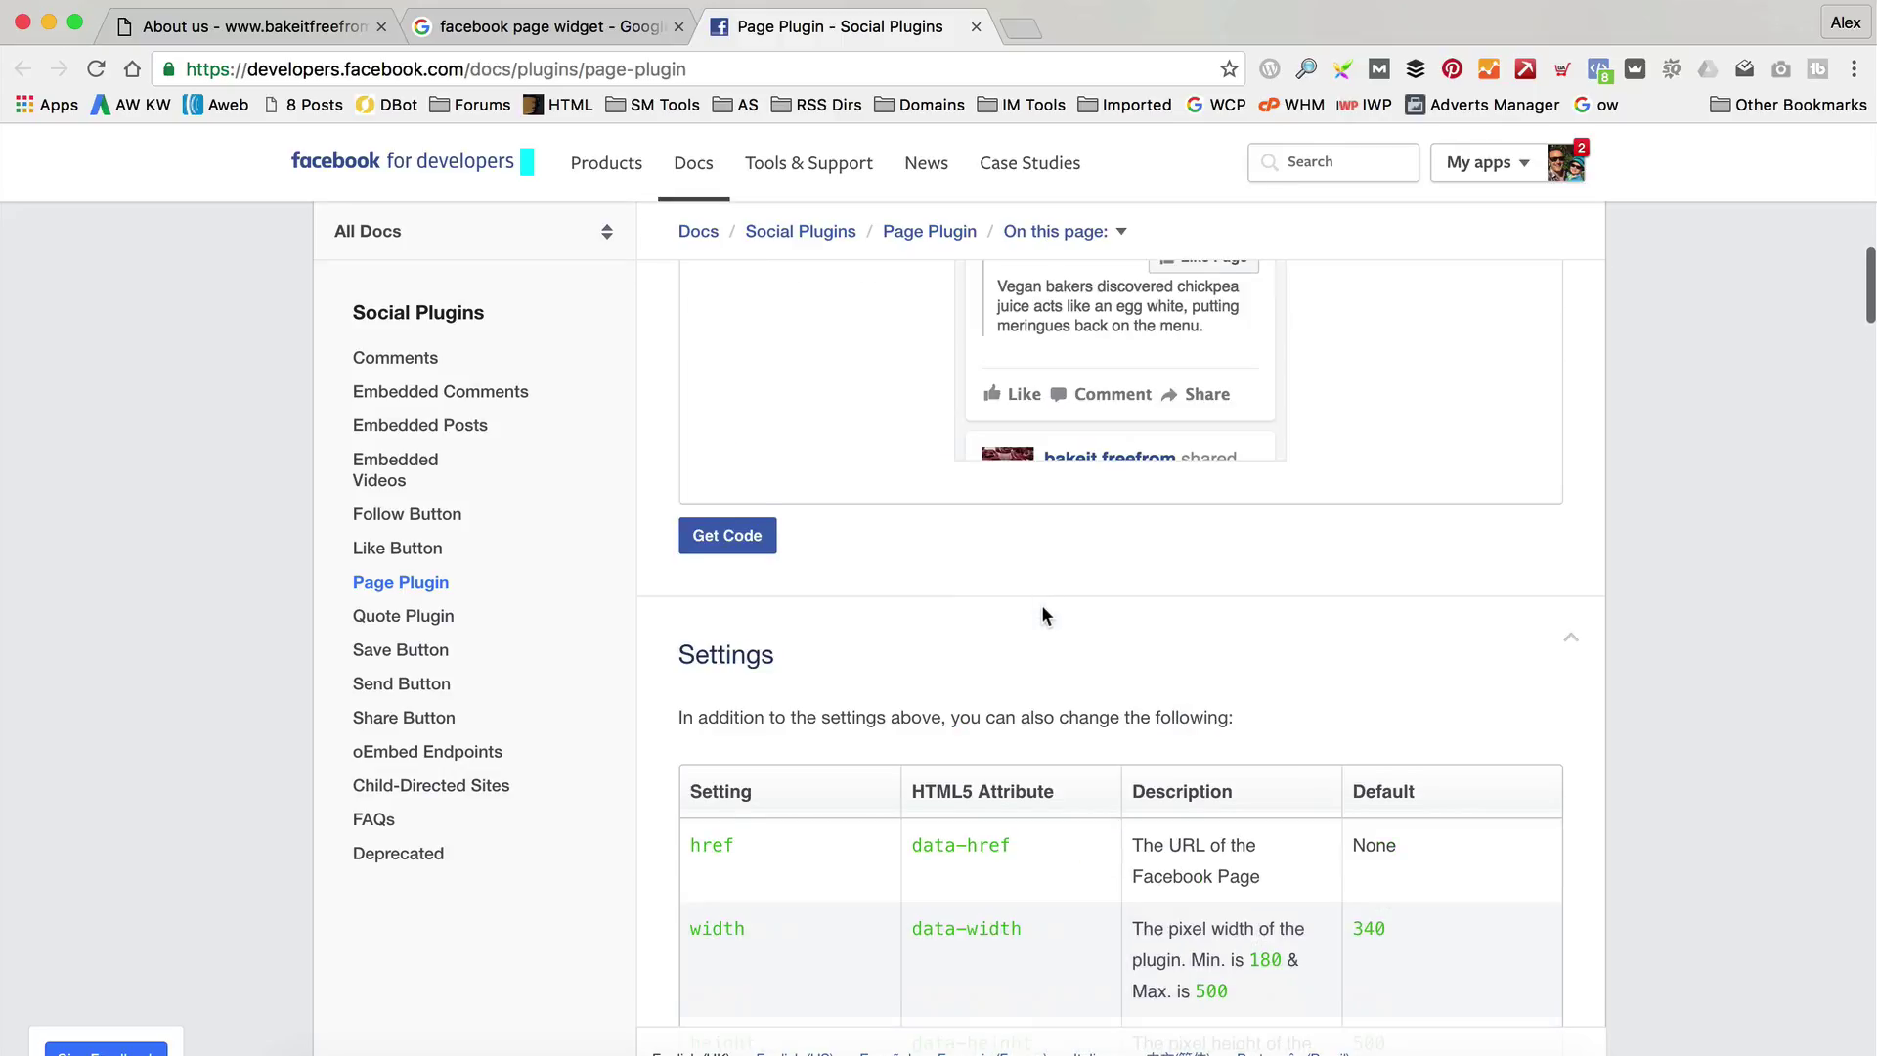
{"action": "scroll", "coordinate": [1042, 605], "scroll_direction": "down", "scroll_amount": 3}
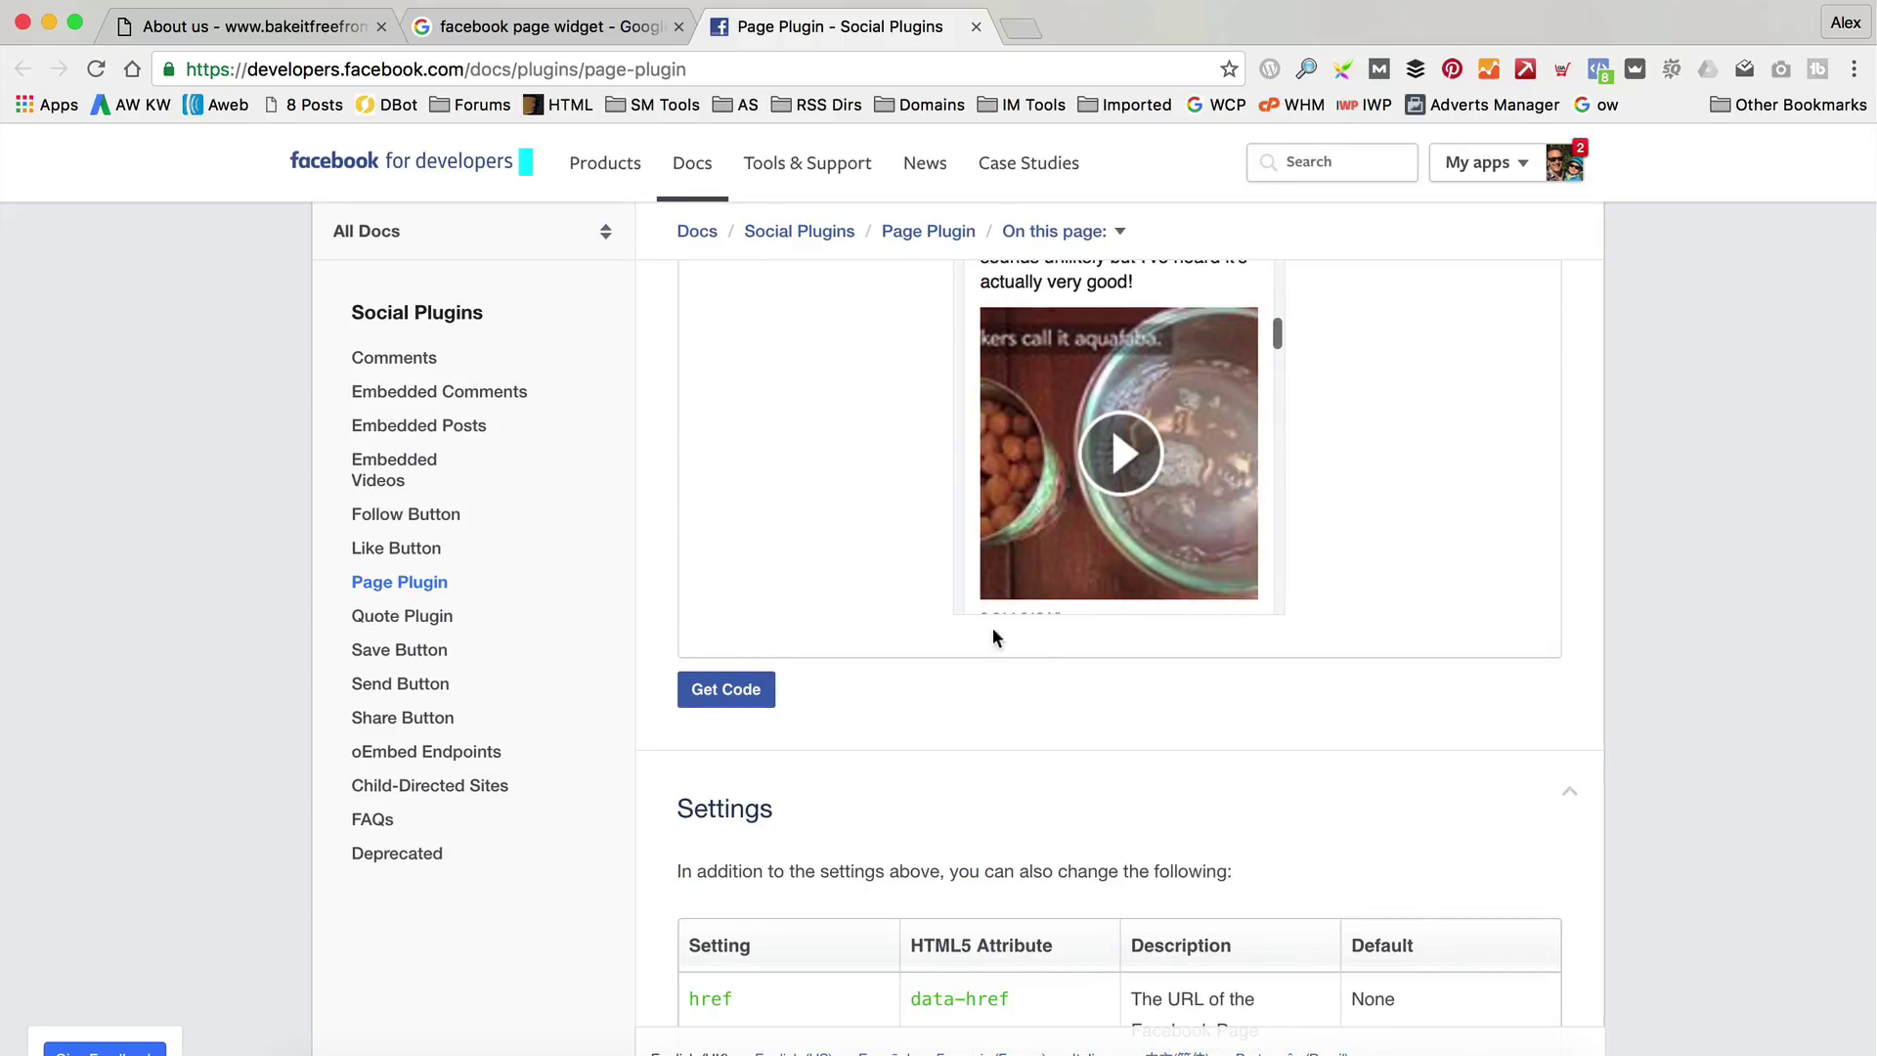
{"action": "left_click", "coordinate": [724, 690]}
{"action": "left_click", "coordinate": [695, 204]}
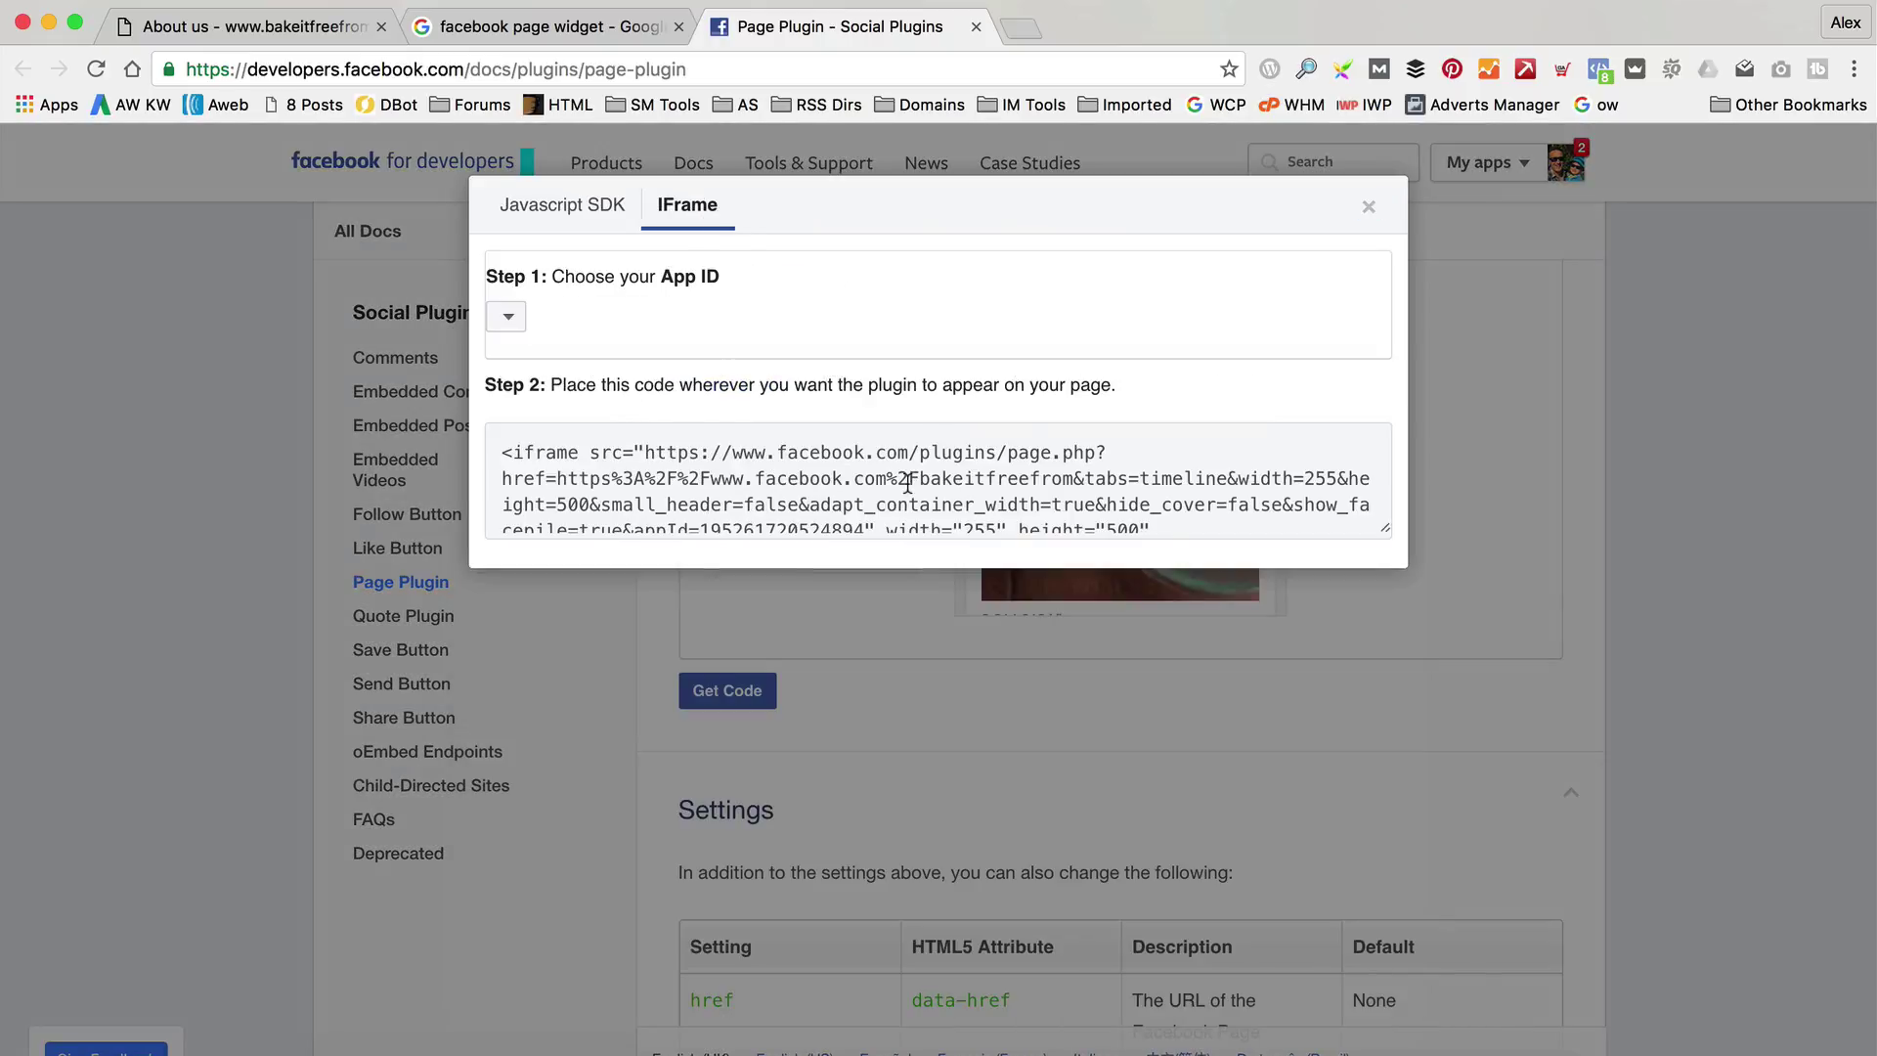
{"action": "left_click", "coordinate": [904, 486]}
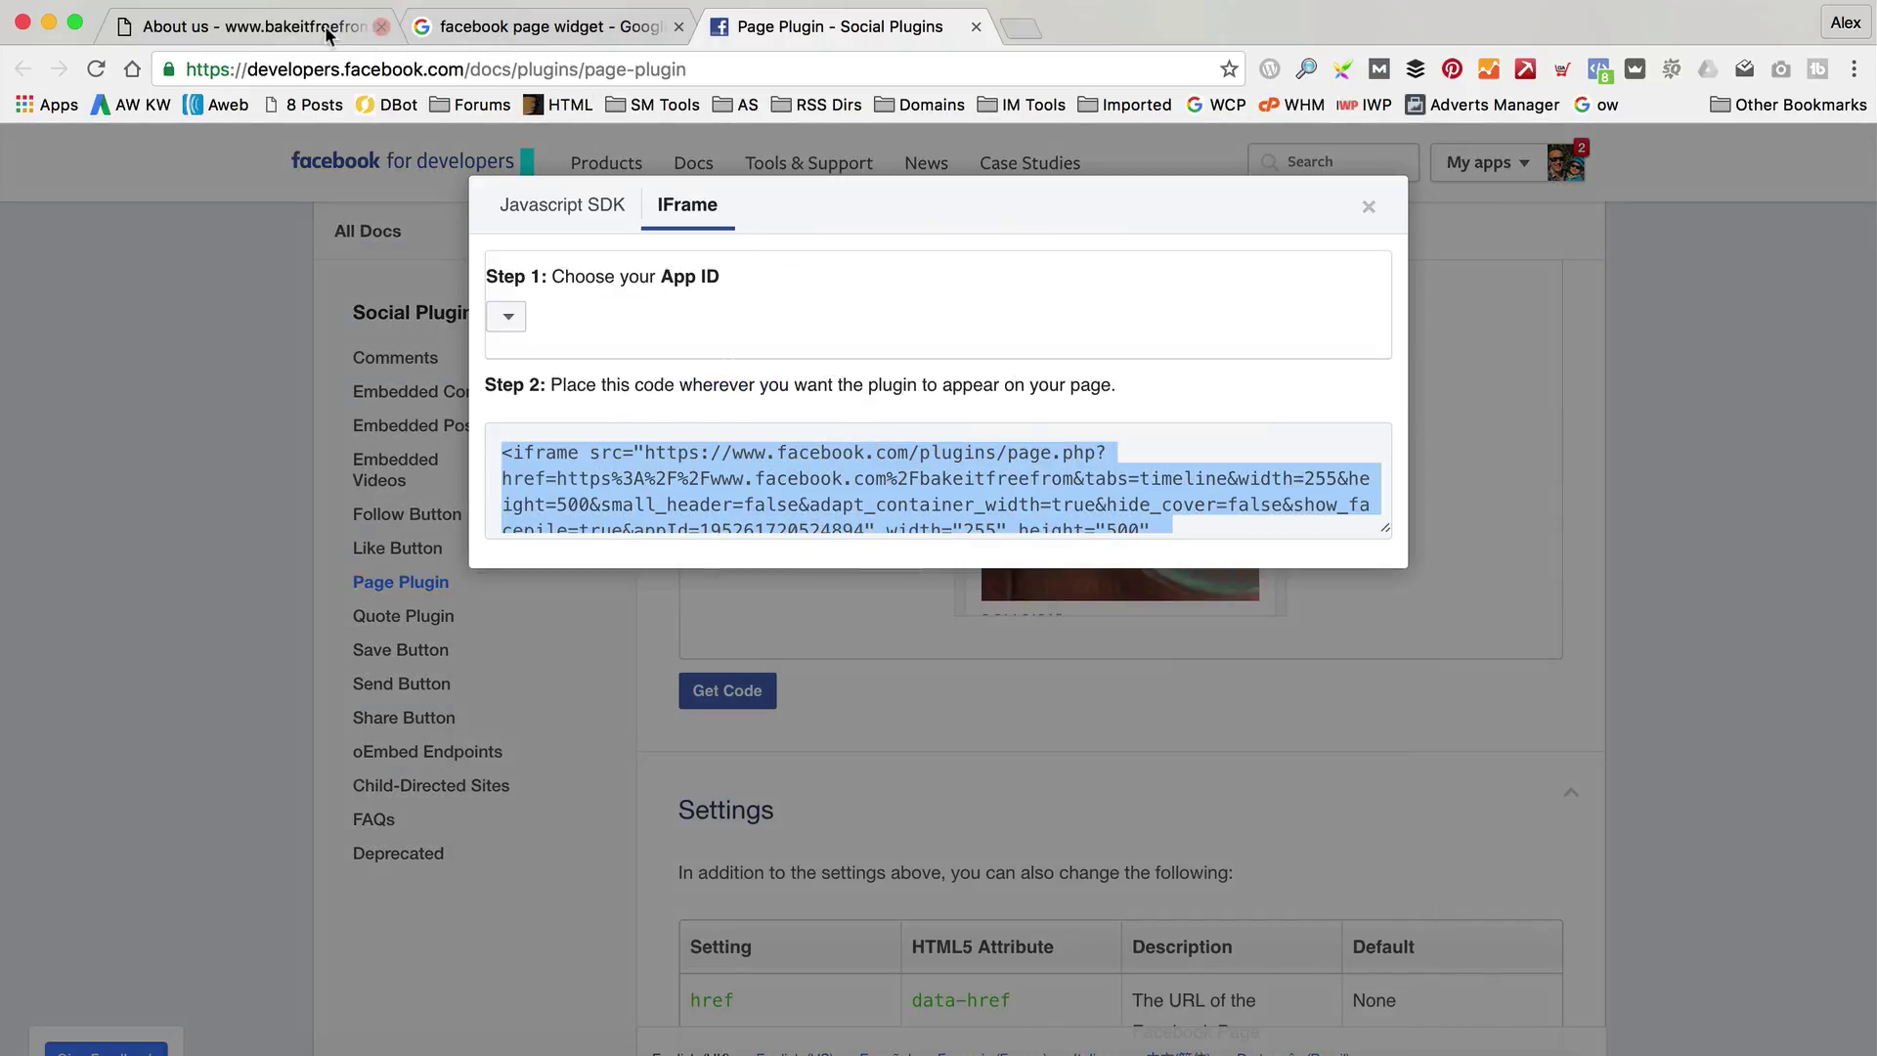
Open the About us page in Cornerstone and select the Facebook widget's Text element
{"action": "left_click", "coordinate": [244, 27]}
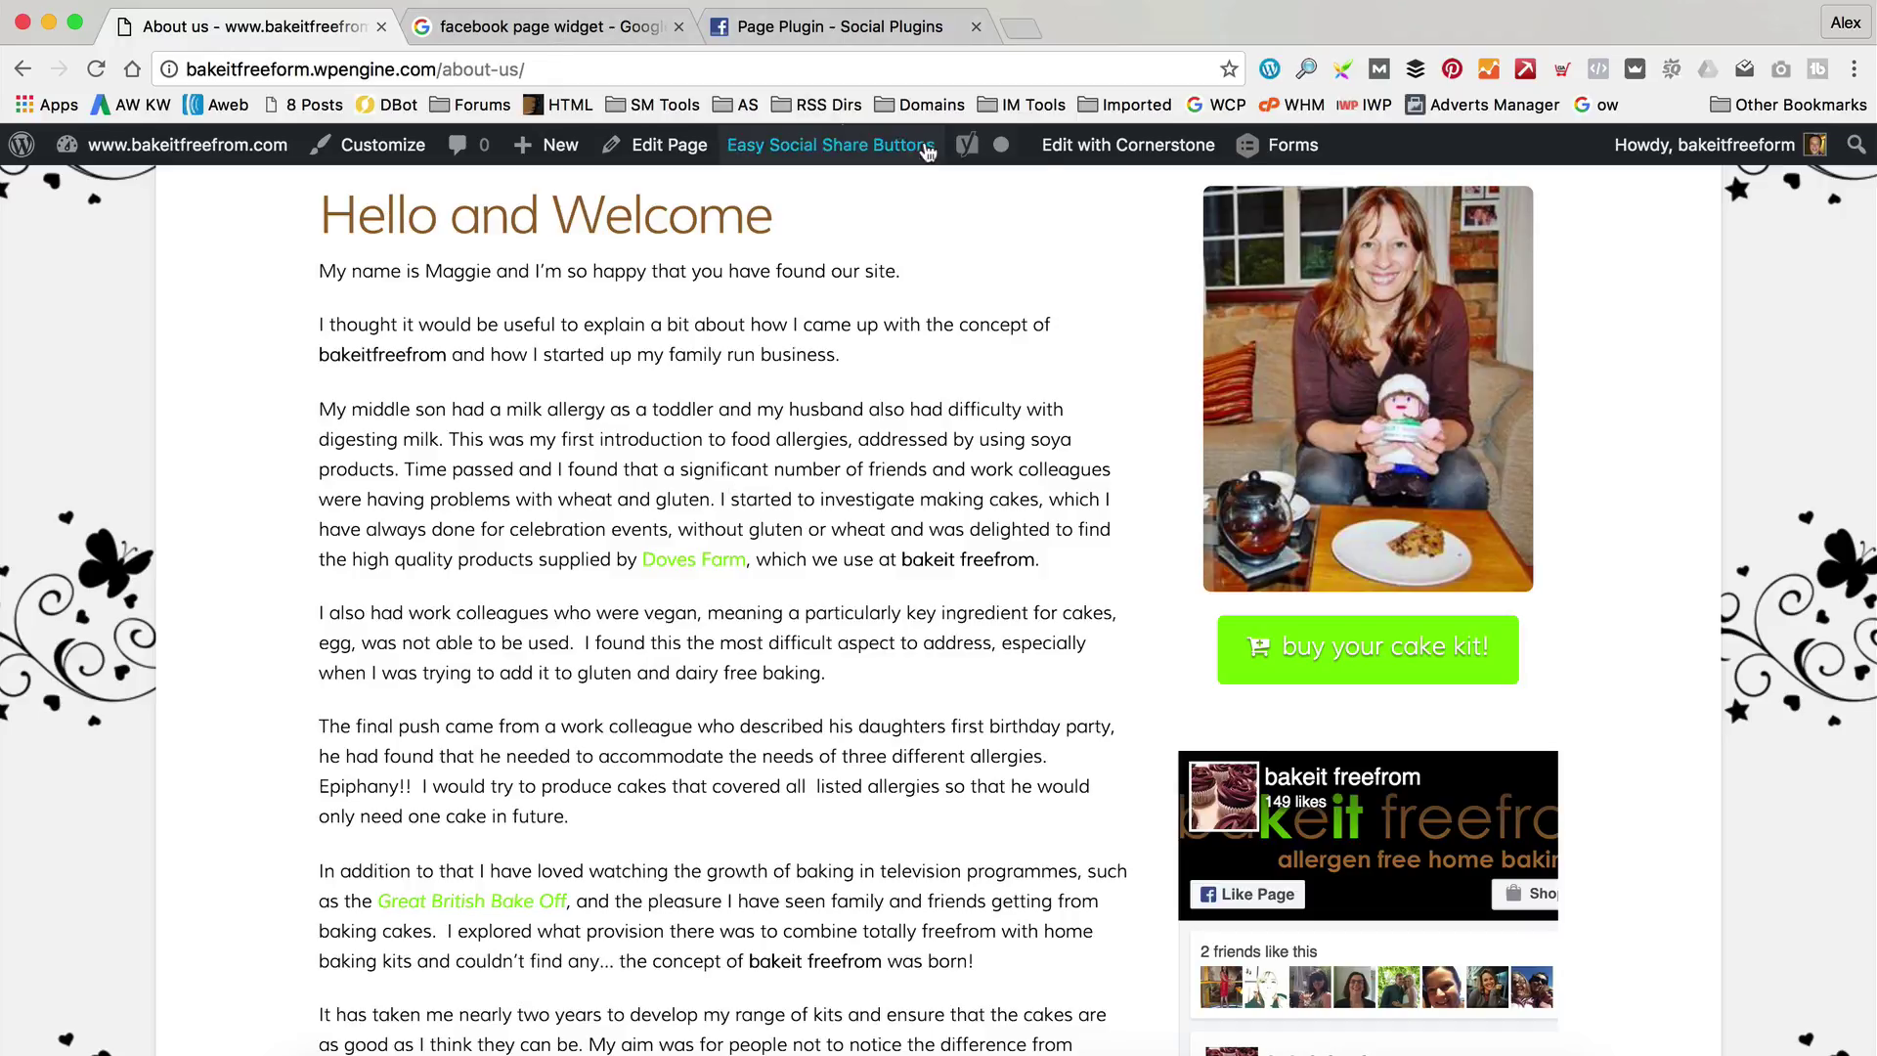
{"action": "left_click", "coordinate": [1128, 144]}
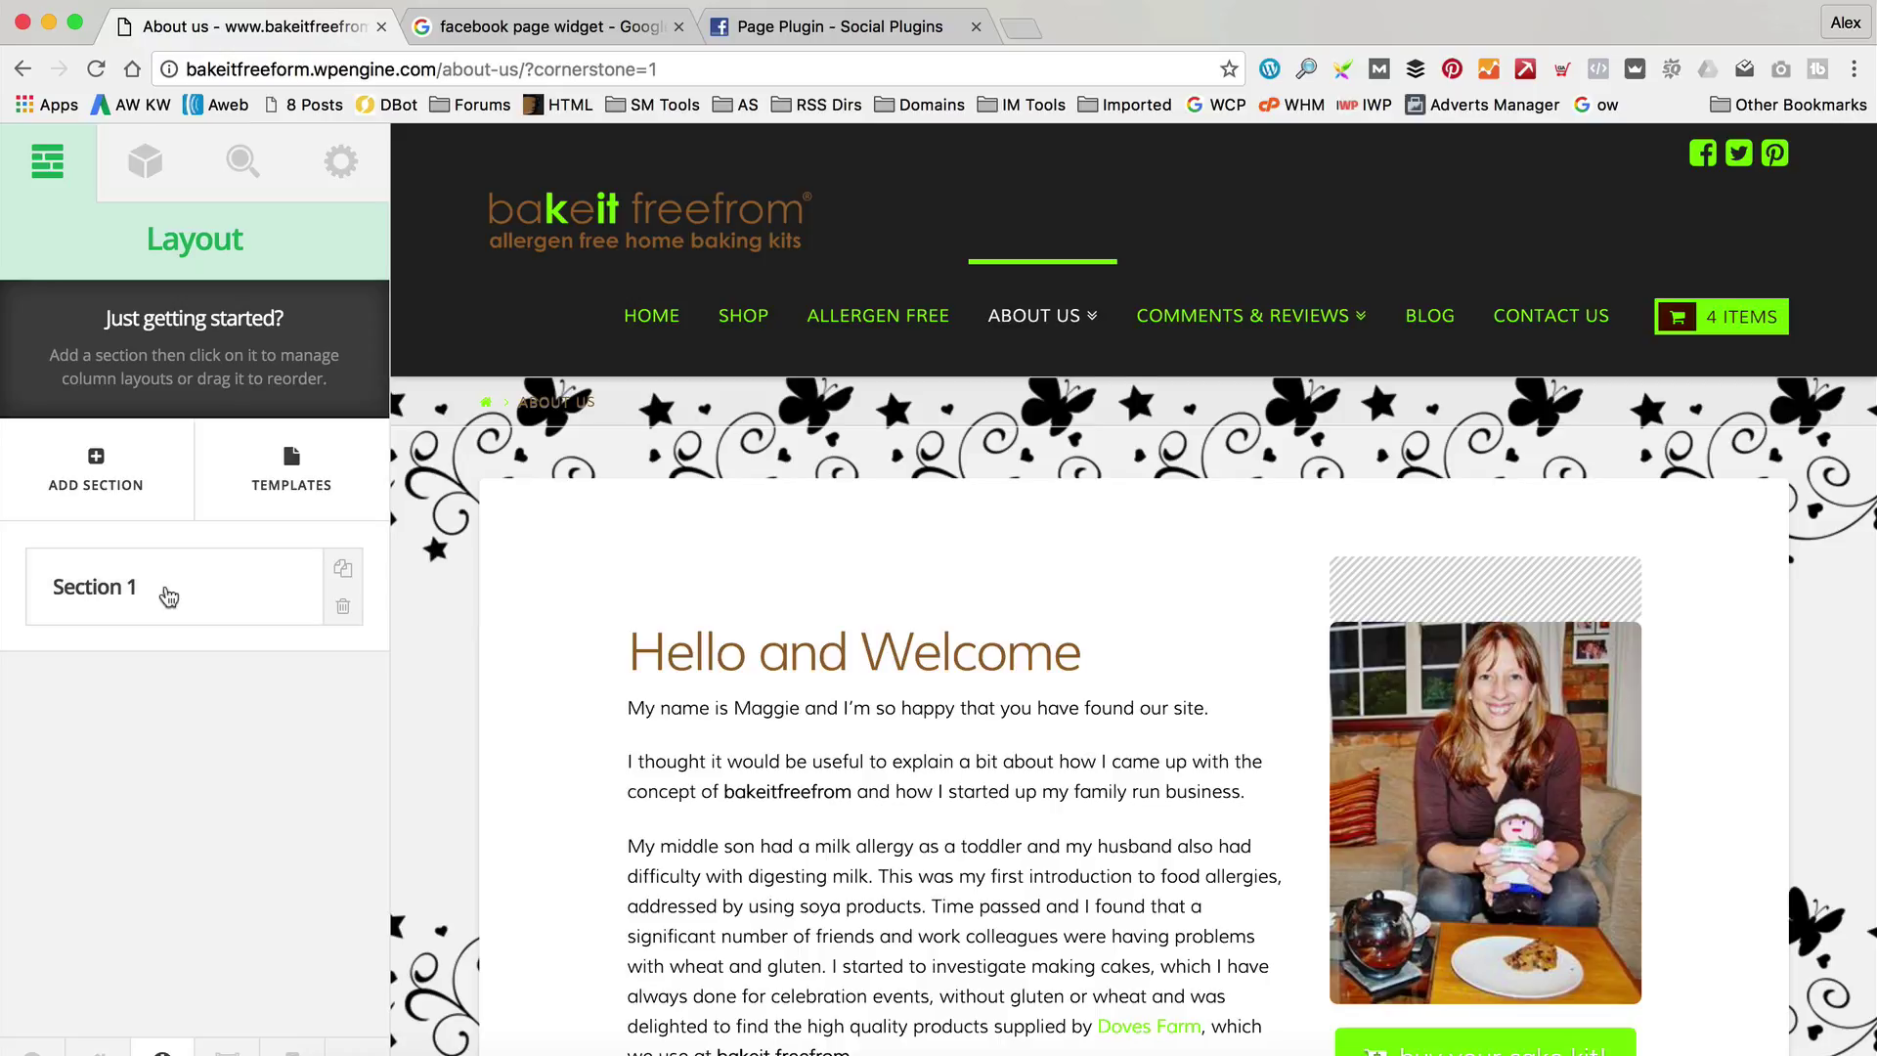
{"action": "left_click", "coordinate": [171, 595]}
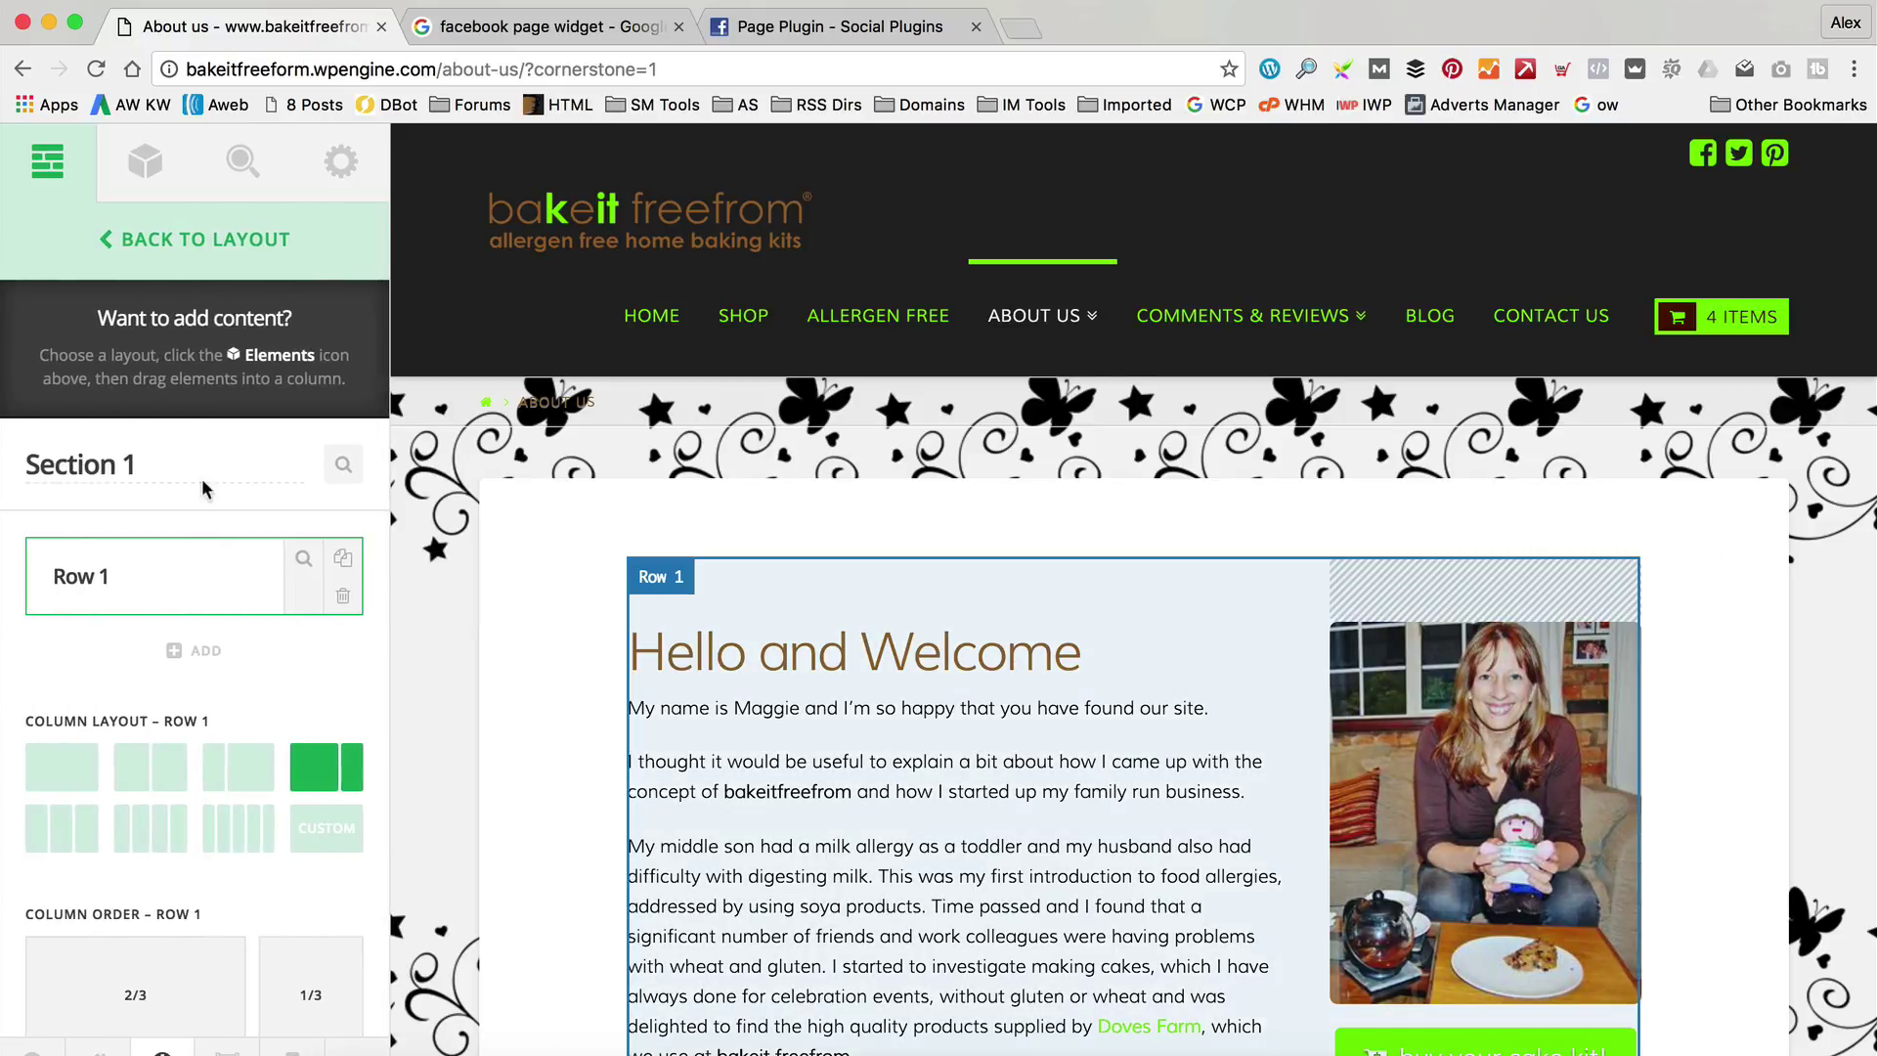
{"action": "scroll", "coordinate": [1541, 900], "scroll_direction": "down", "scroll_amount": 6}
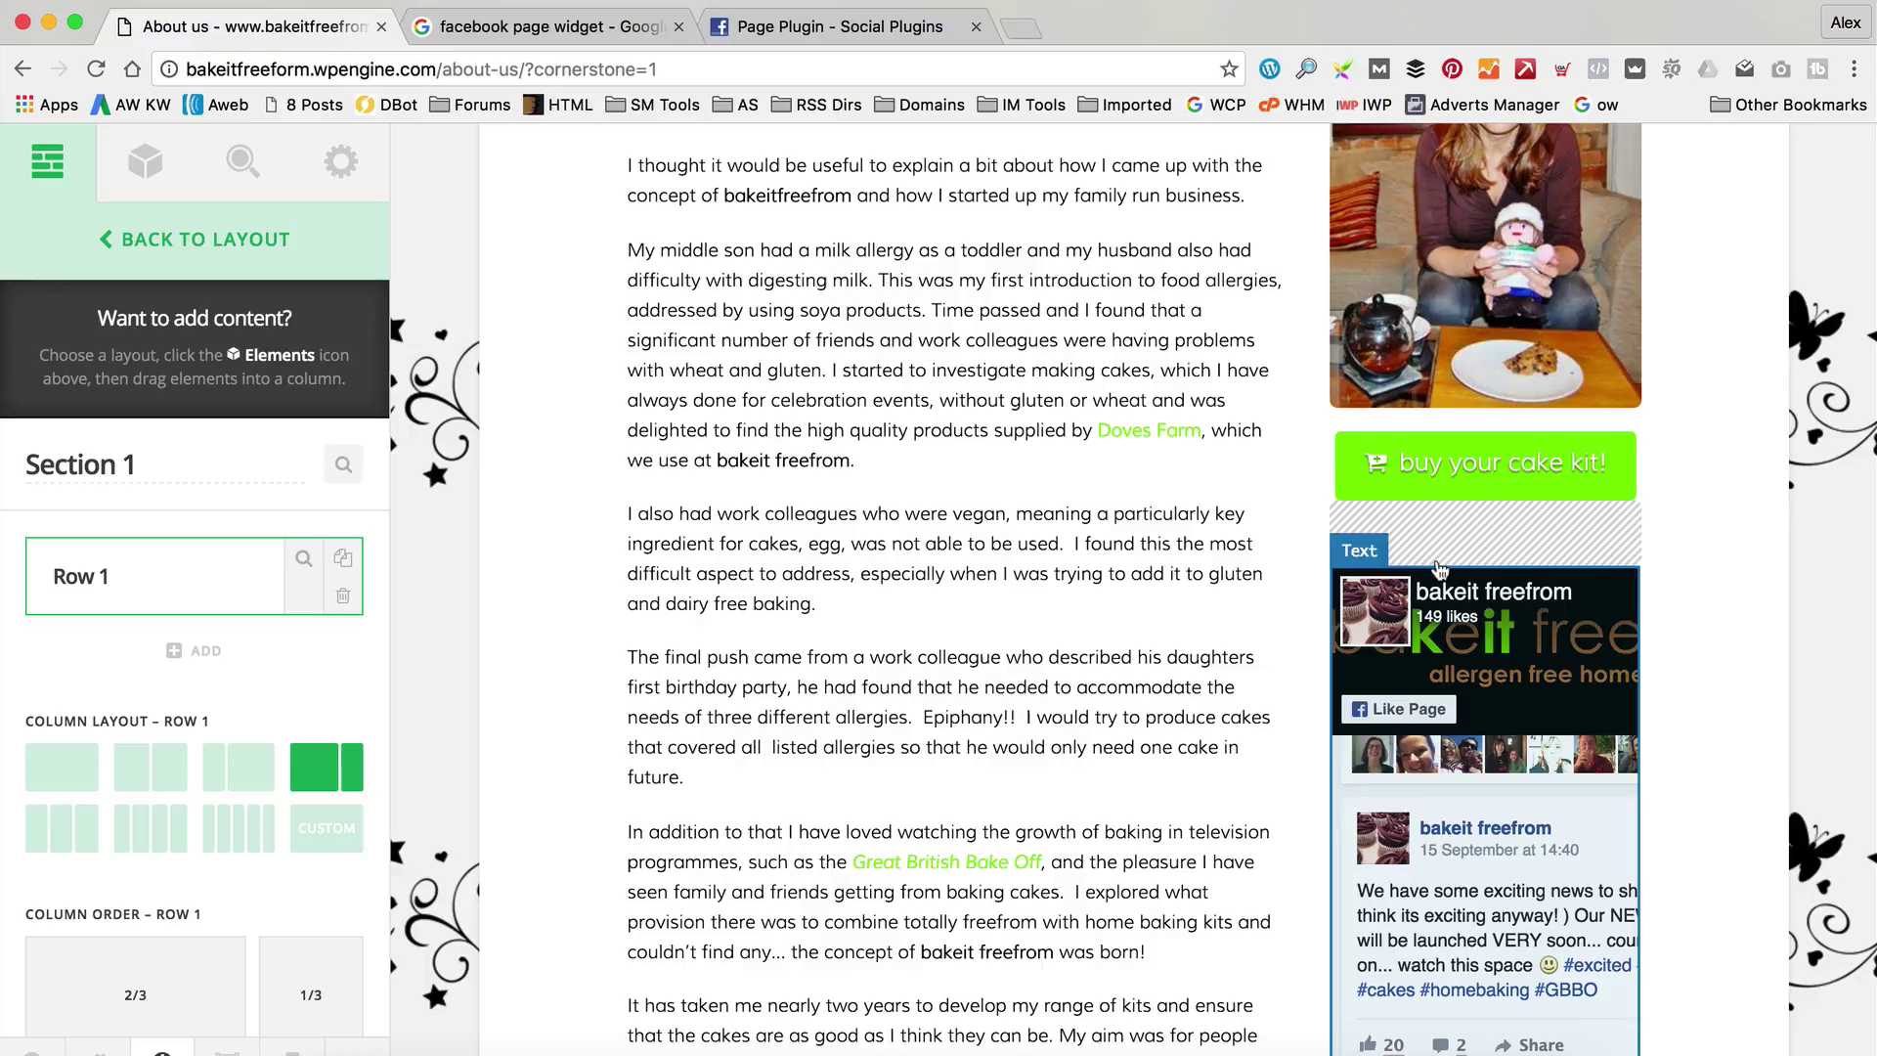
{"action": "left_click", "coordinate": [1363, 561]}
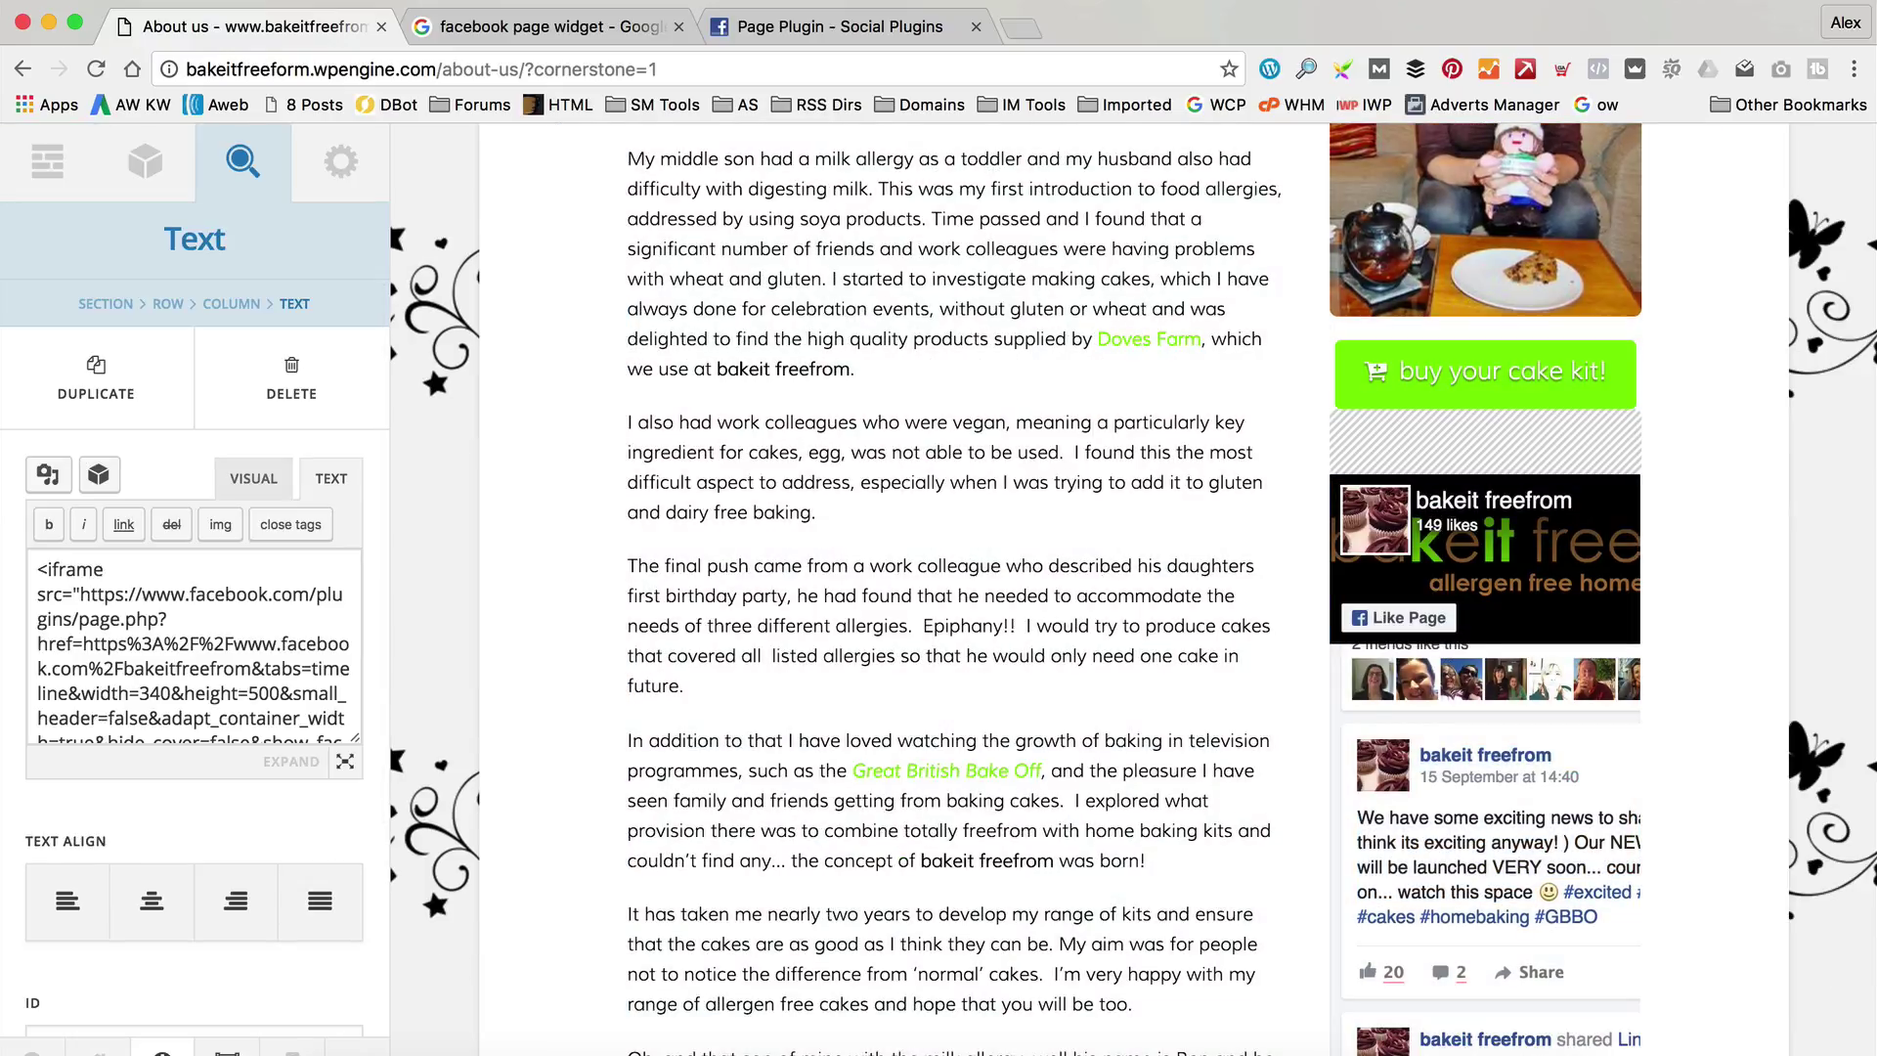
Replace the Text element's embed code with the width=255 iframe code and view the live page
{"action": "left_click", "coordinate": [227, 1051]}
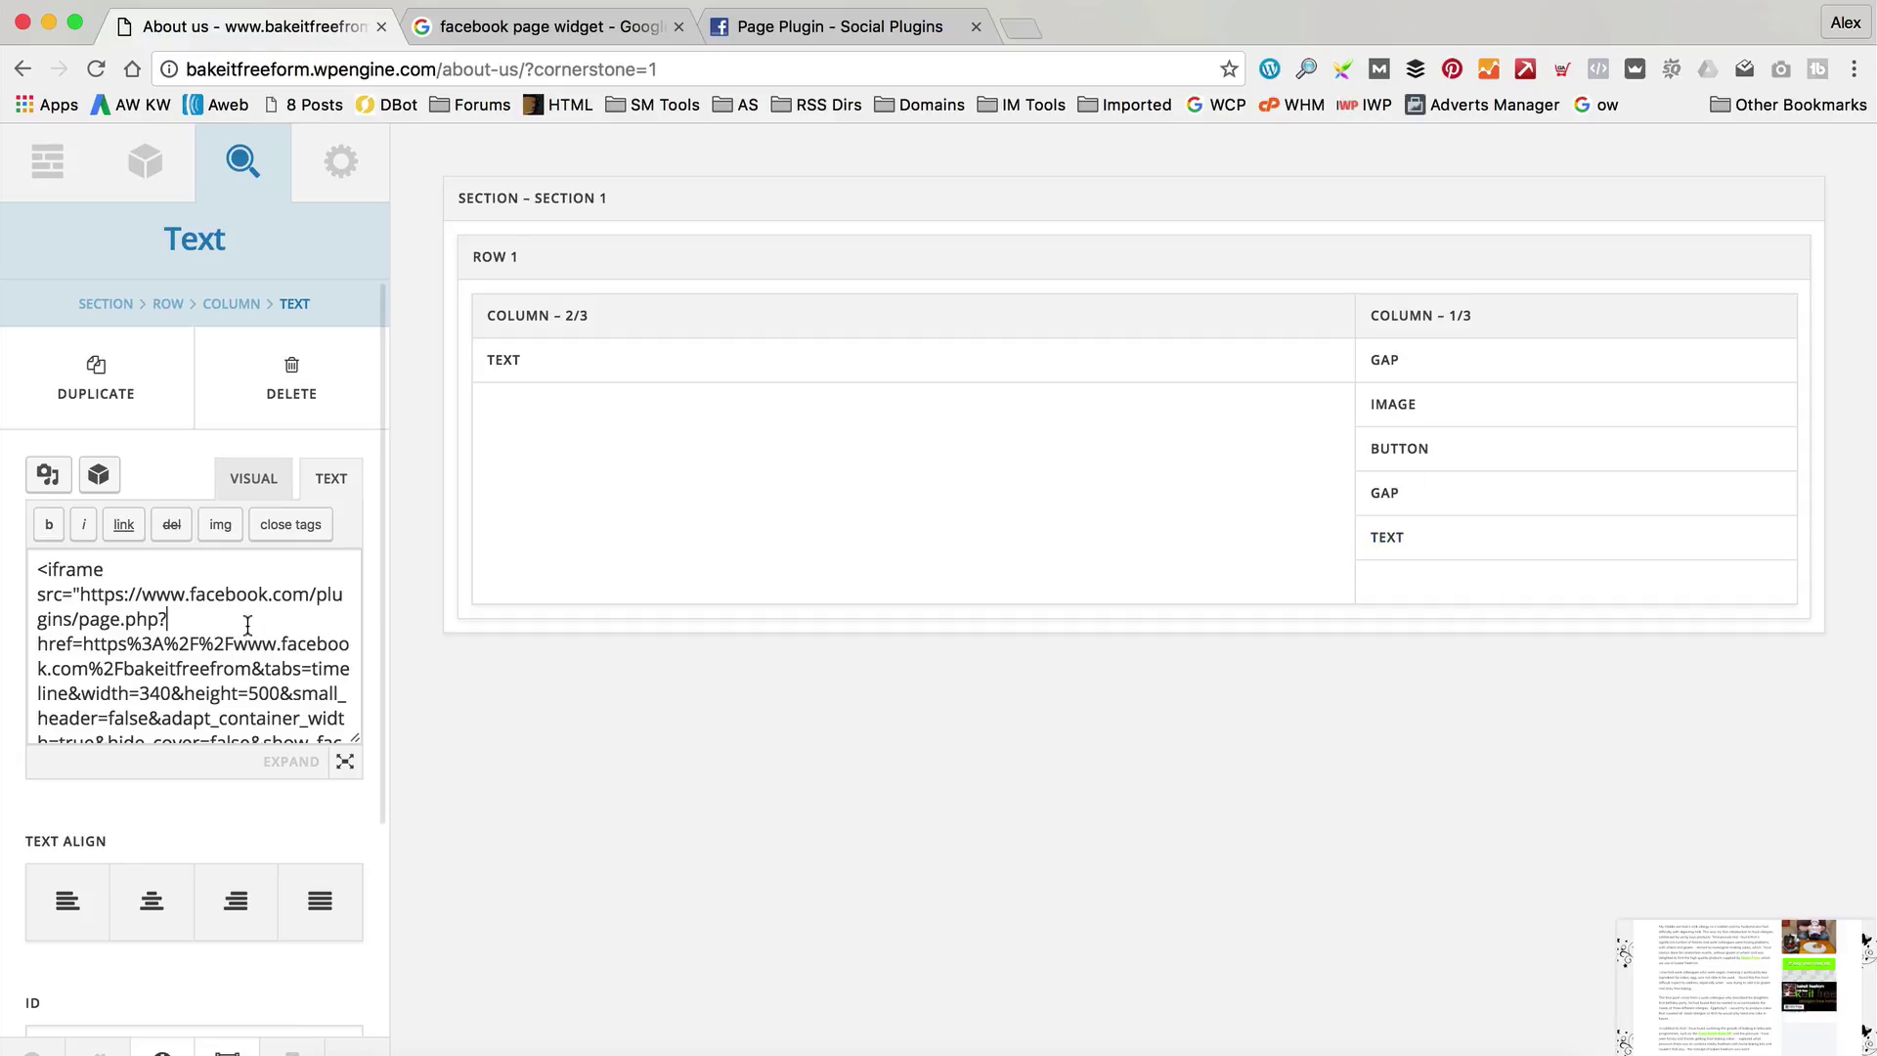
{"action": "key", "text": "super+a"}
{"action": "key", "text": "BackSpace"}
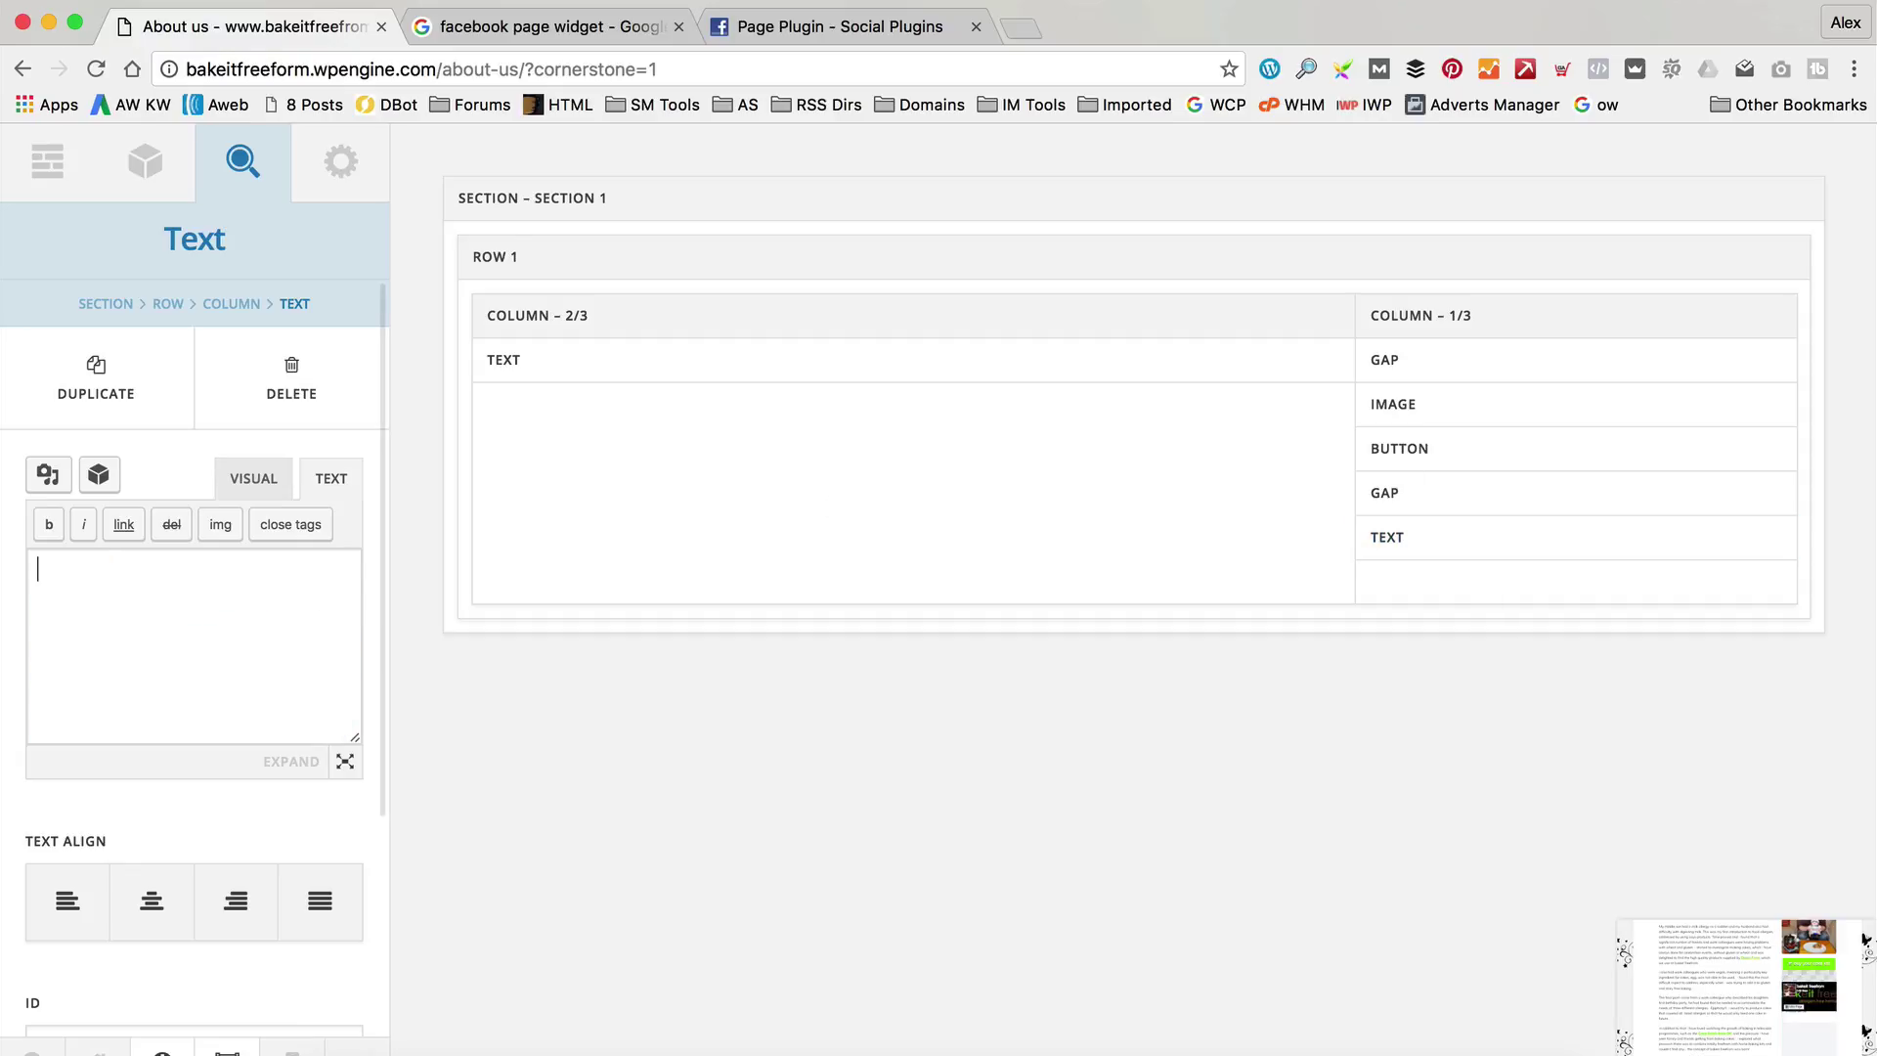
{"action": "key", "text": "super+v"}
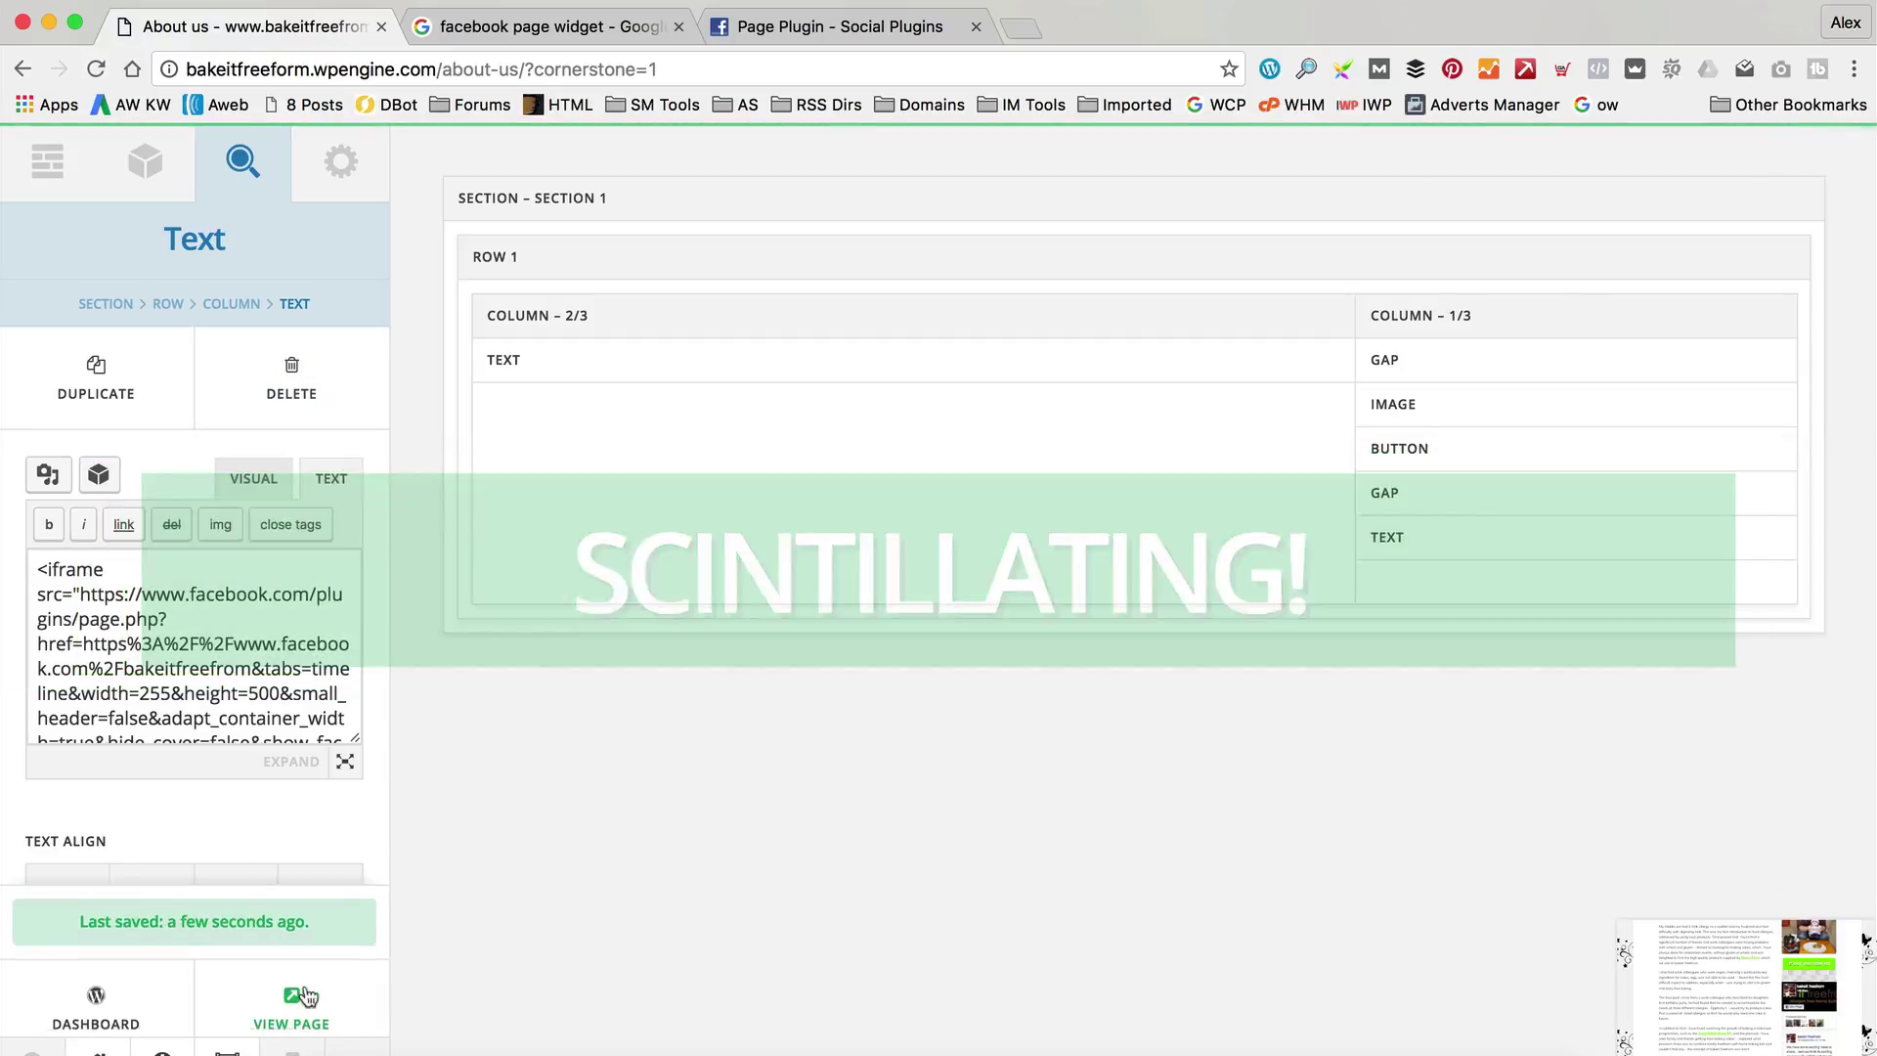
{"action": "left_click", "coordinate": [303, 1002]}
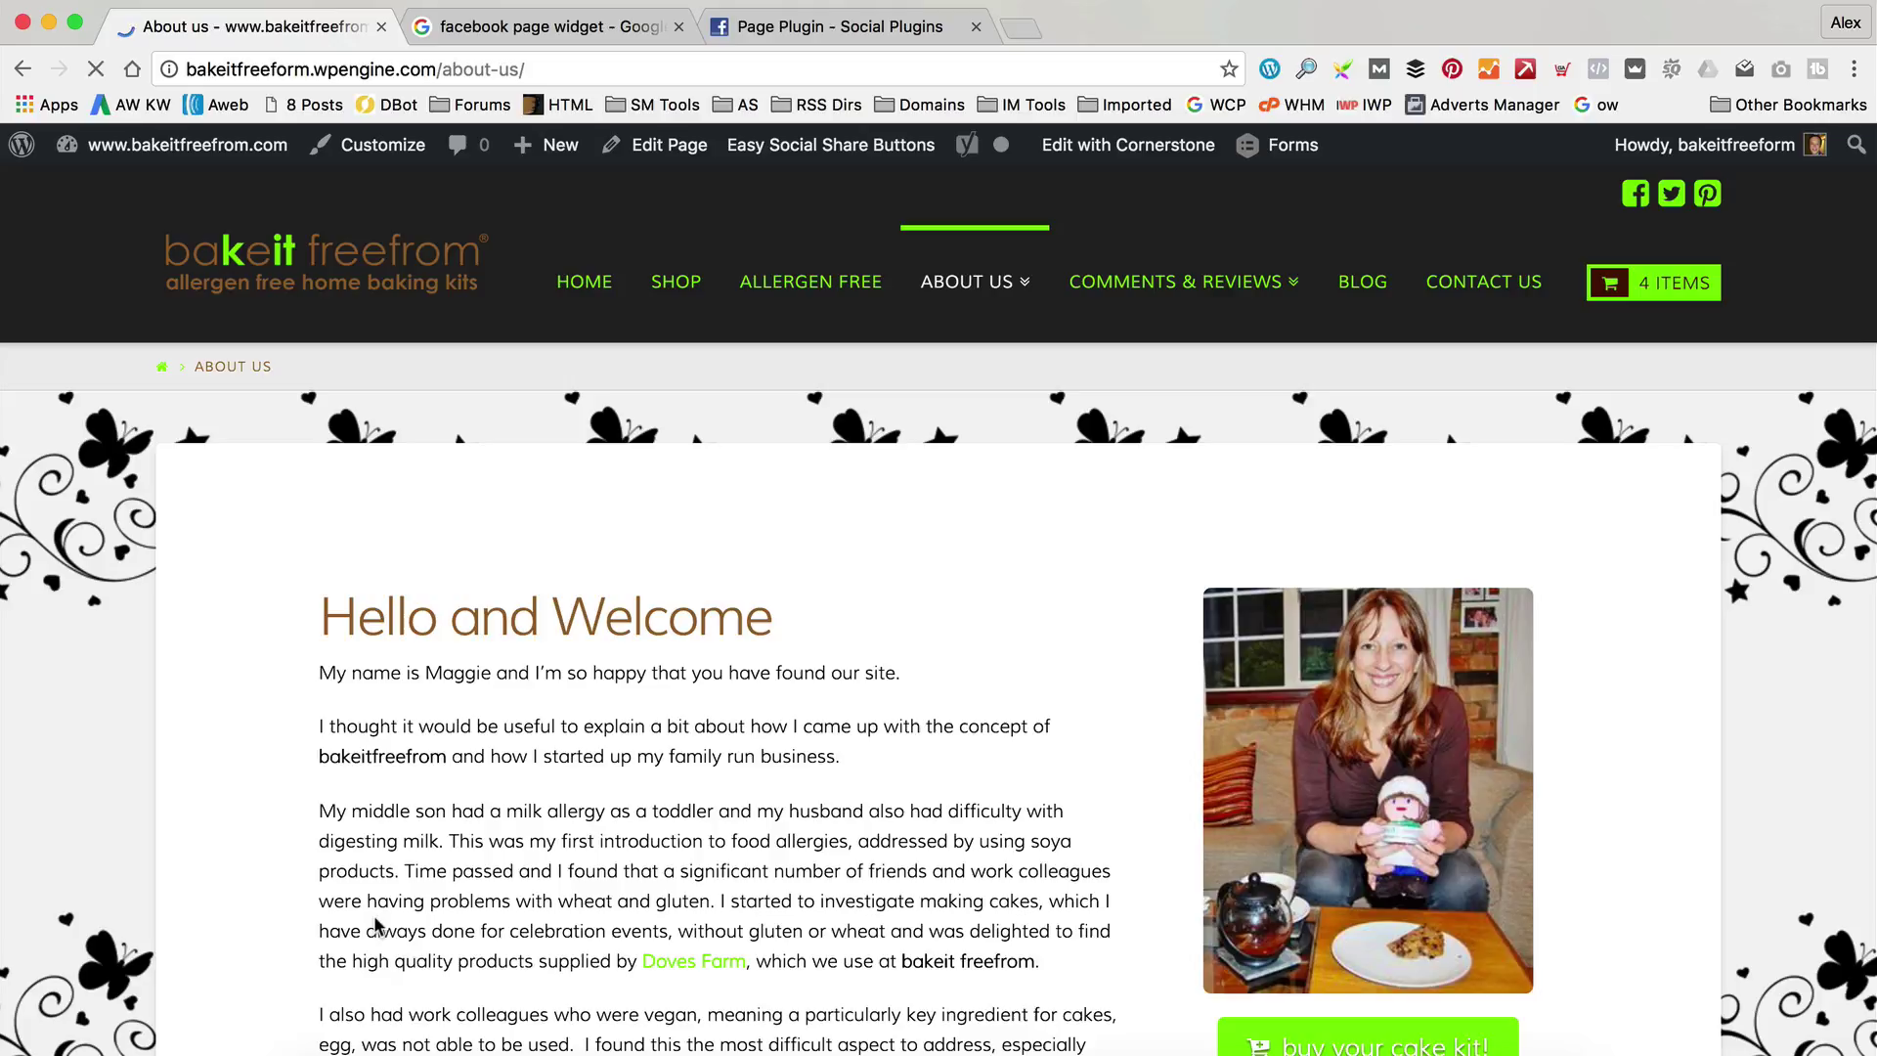
Open DevTools on the About us page and select the Facebook widget's cover container element
{"action": "scroll", "coordinate": [566, 662], "scroll_direction": "down", "scroll_amount": 5}
{"action": "scroll", "coordinate": [555, 655], "scroll_direction": "down", "scroll_amount": 2}
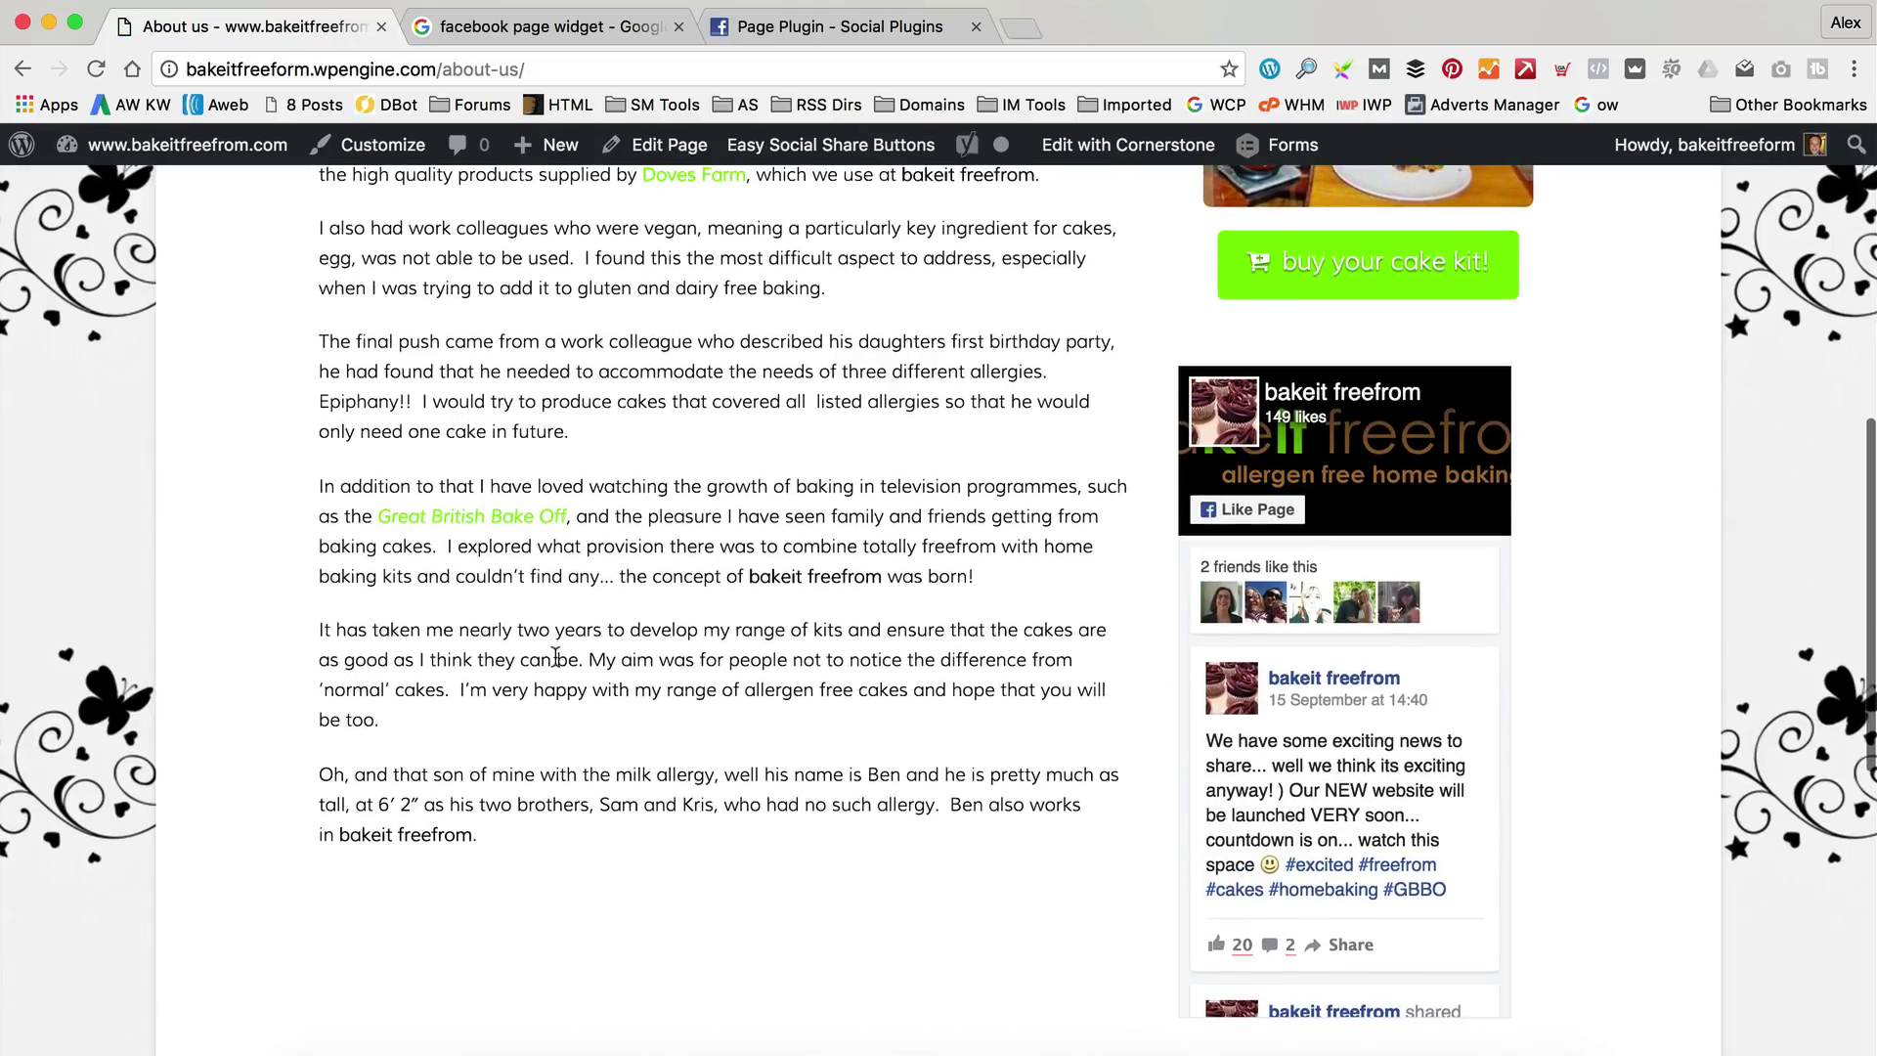
{"action": "scroll", "coordinate": [597, 577], "scroll_direction": "up", "scroll_amount": 10}
{"action": "scroll", "coordinate": [639, 499], "scroll_direction": "down", "scroll_amount": 5}
{"action": "scroll", "coordinate": [638, 499], "scroll_direction": "down", "scroll_amount": 2}
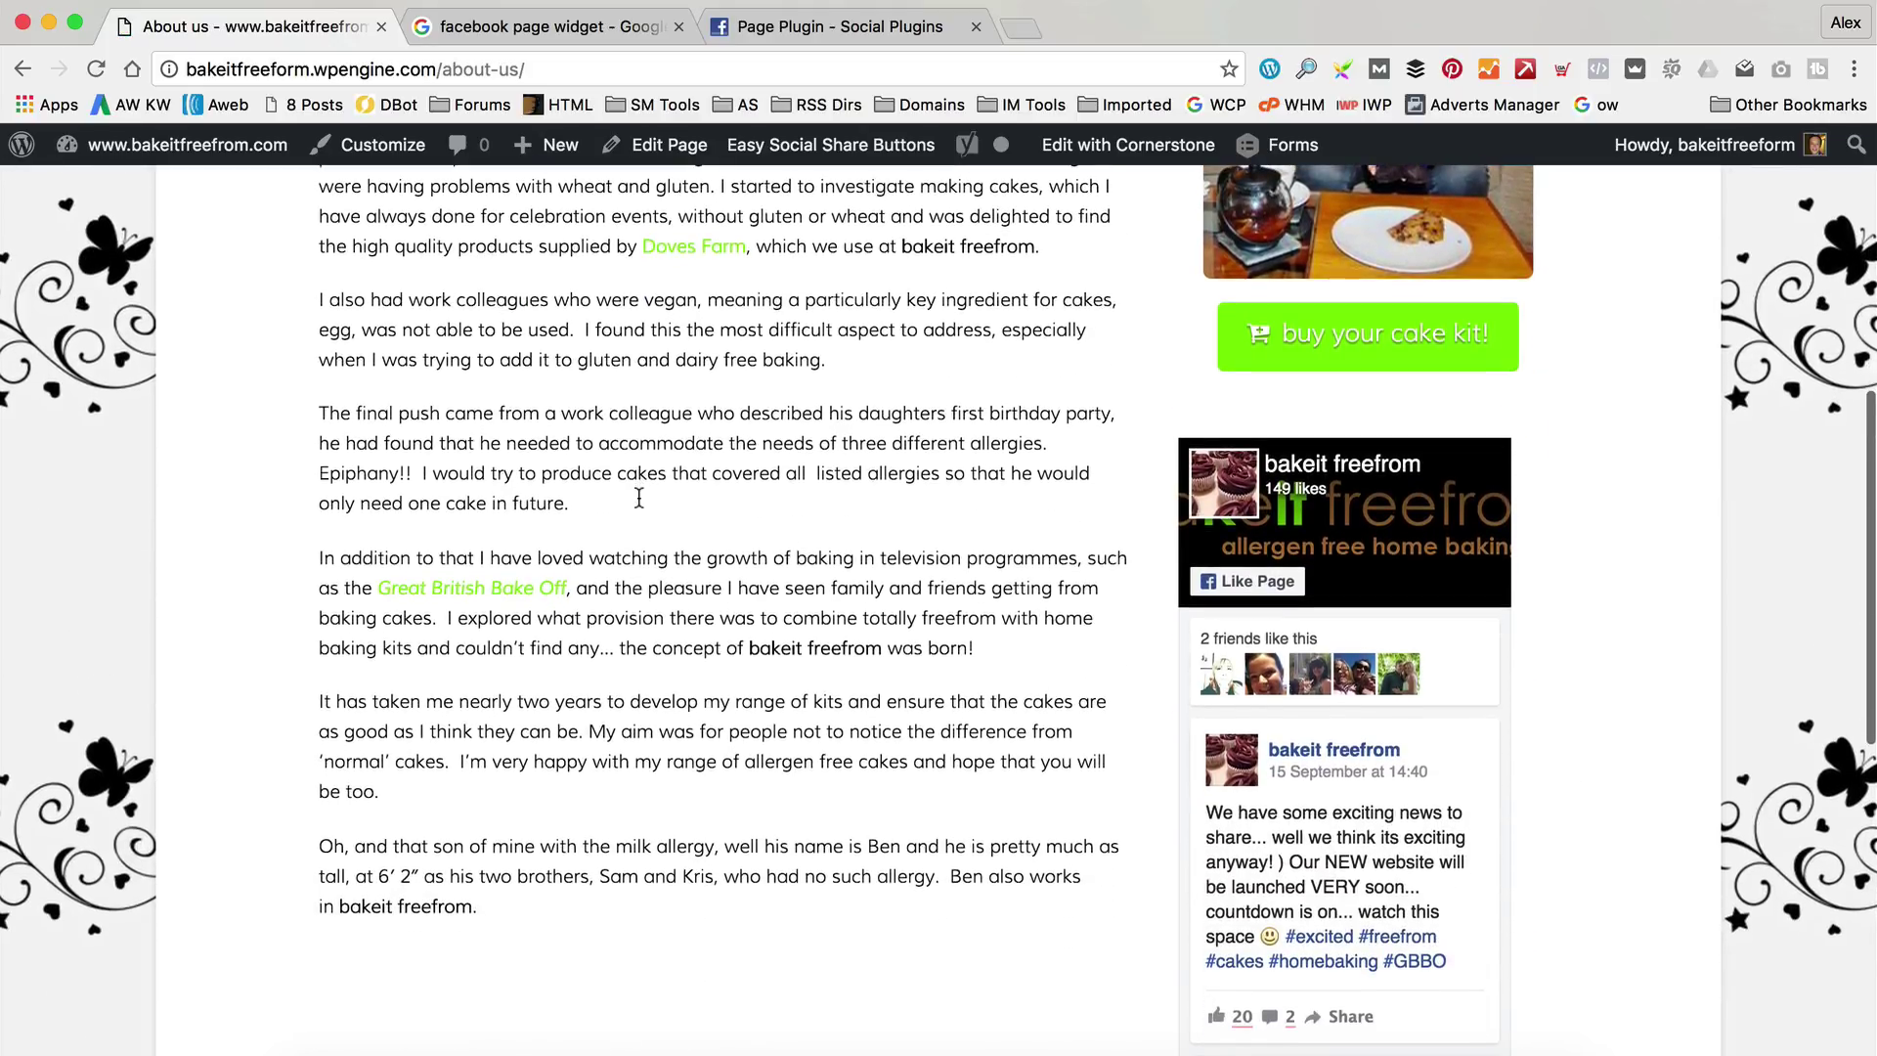
{"action": "right_click", "coordinate": [674, 432]}
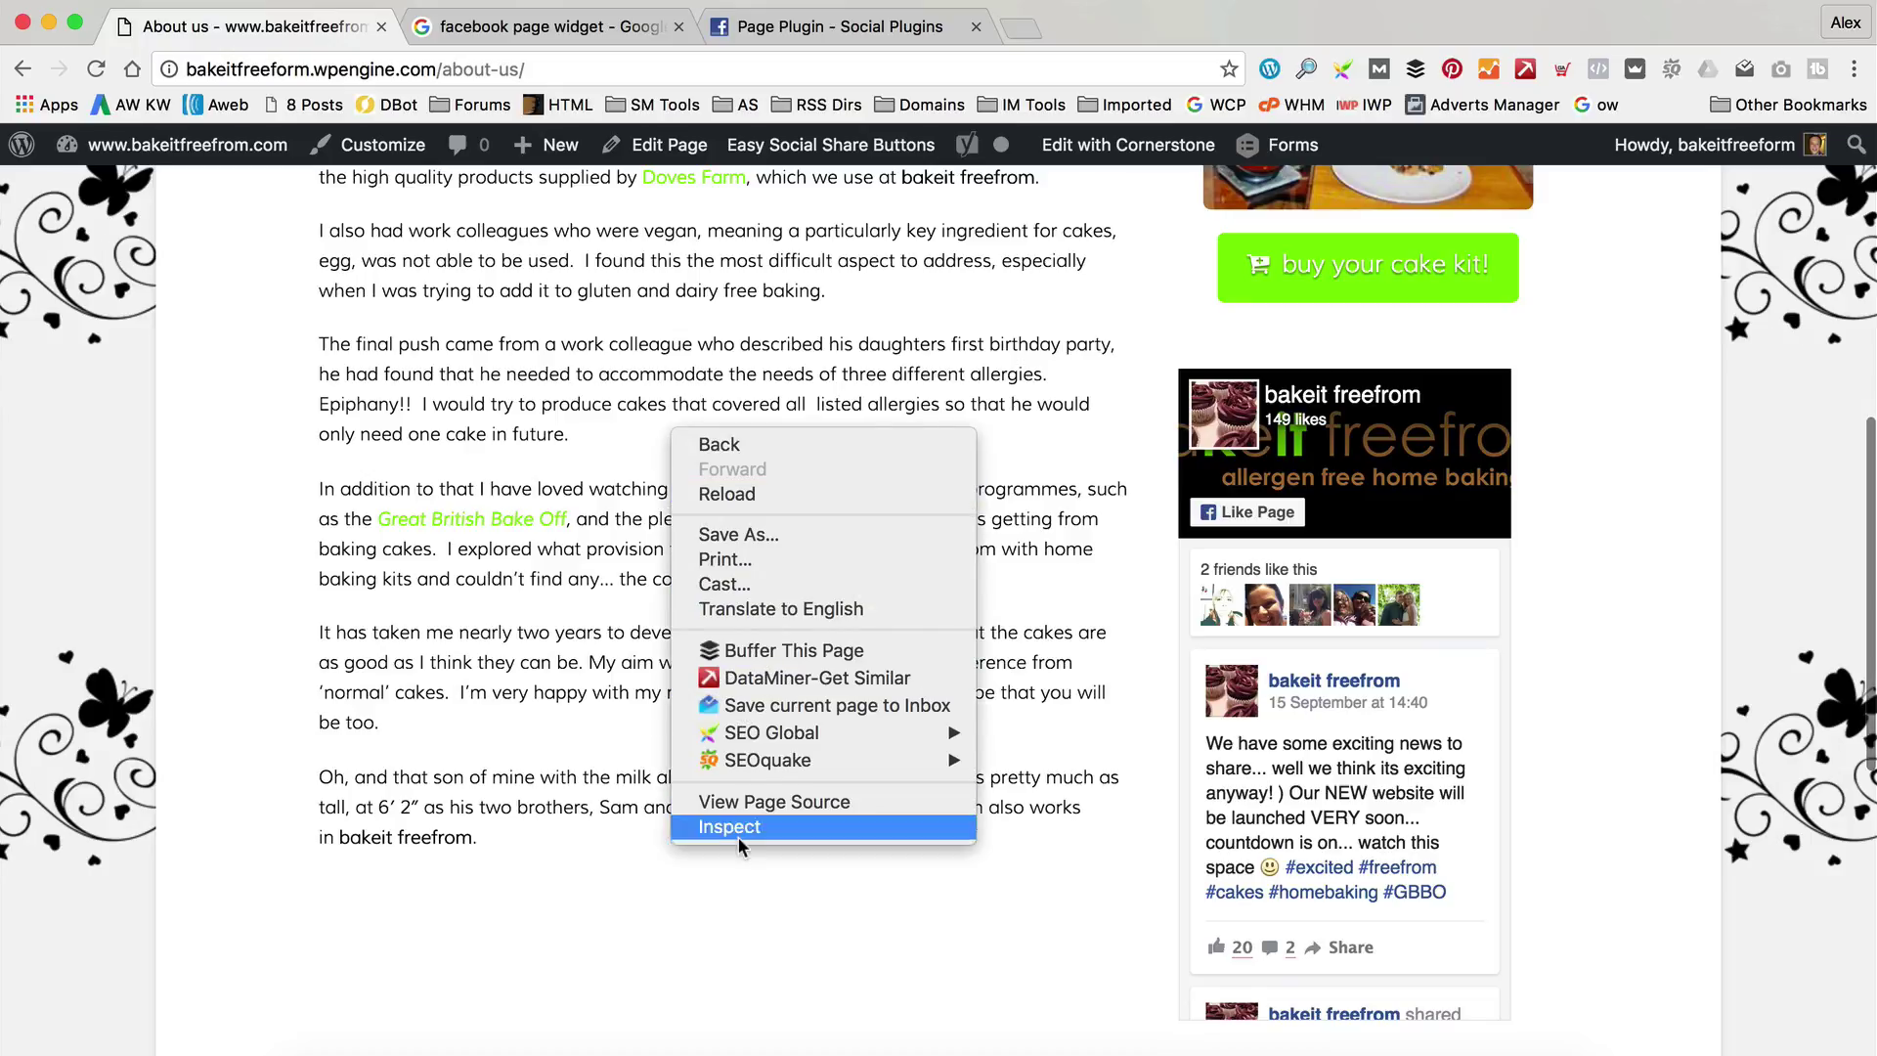
{"action": "left_click", "coordinate": [769, 826]}
{"action": "left_click", "coordinate": [21, 680]}
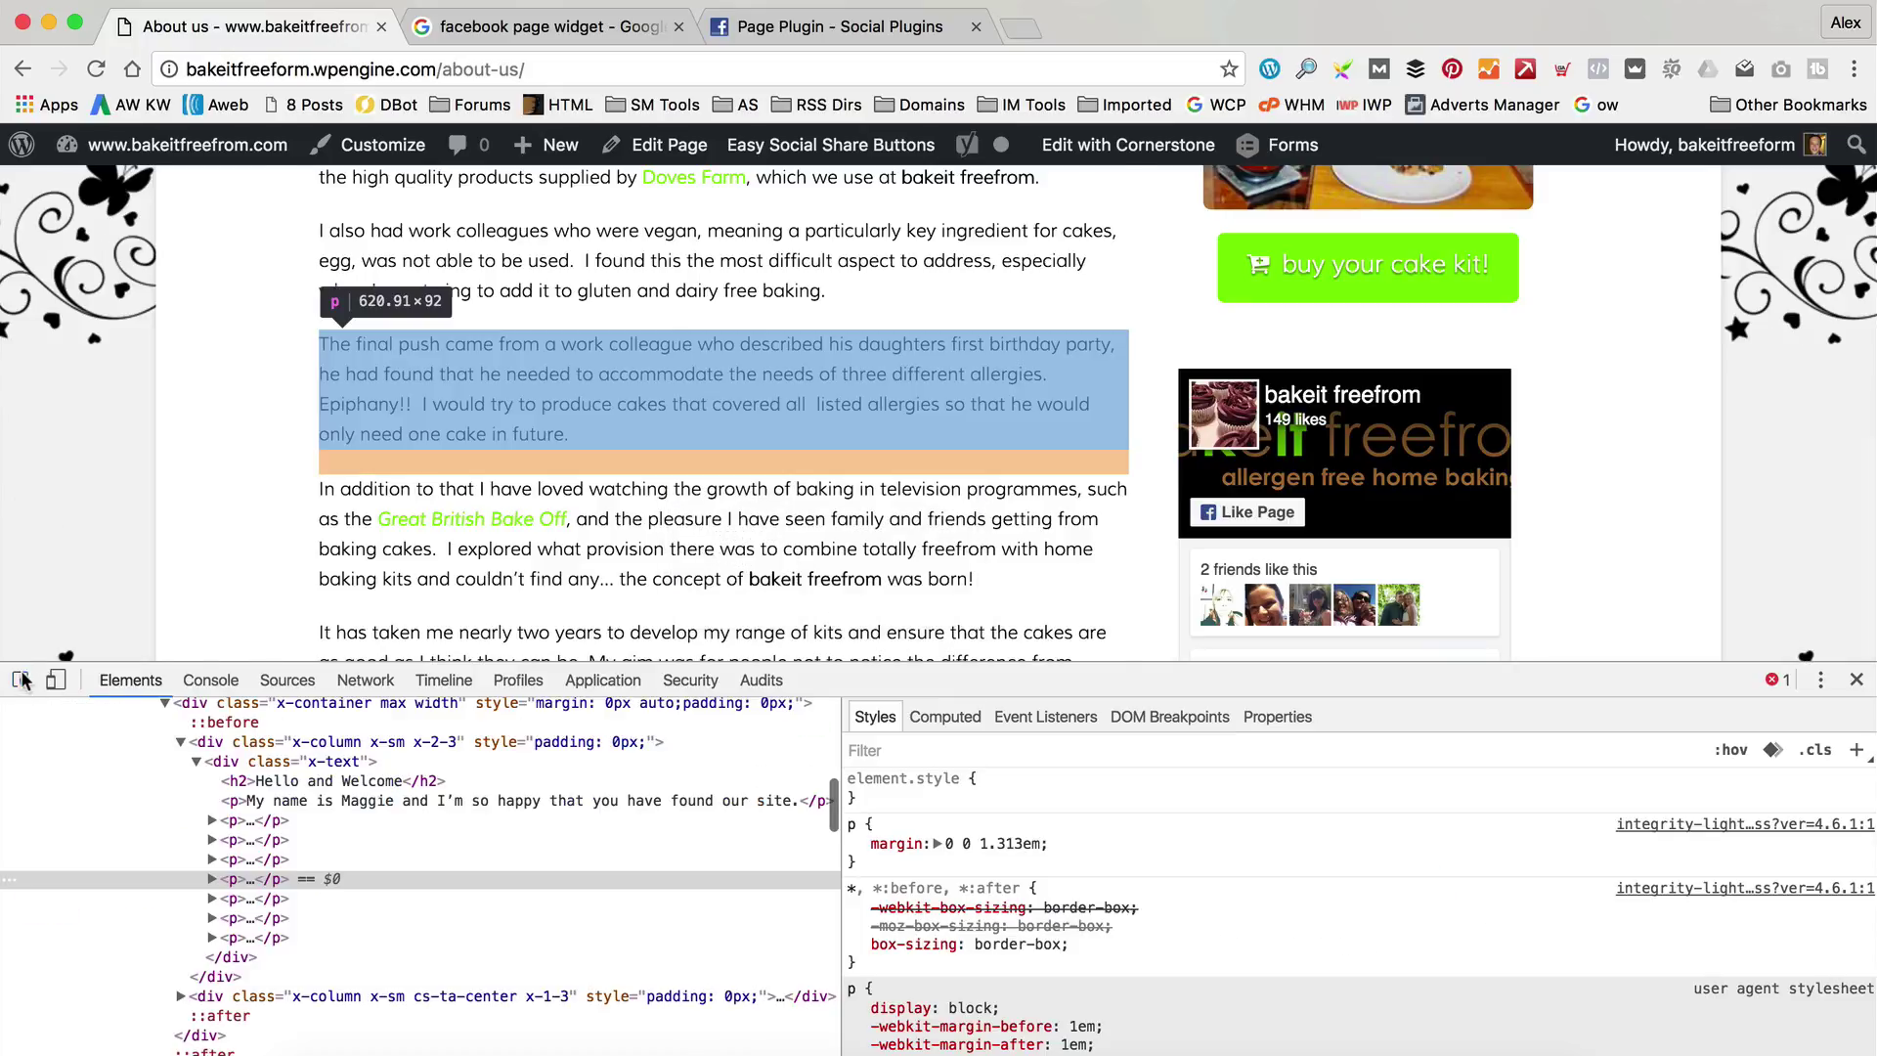
{"action": "left_click", "coordinate": [1516, 412]}
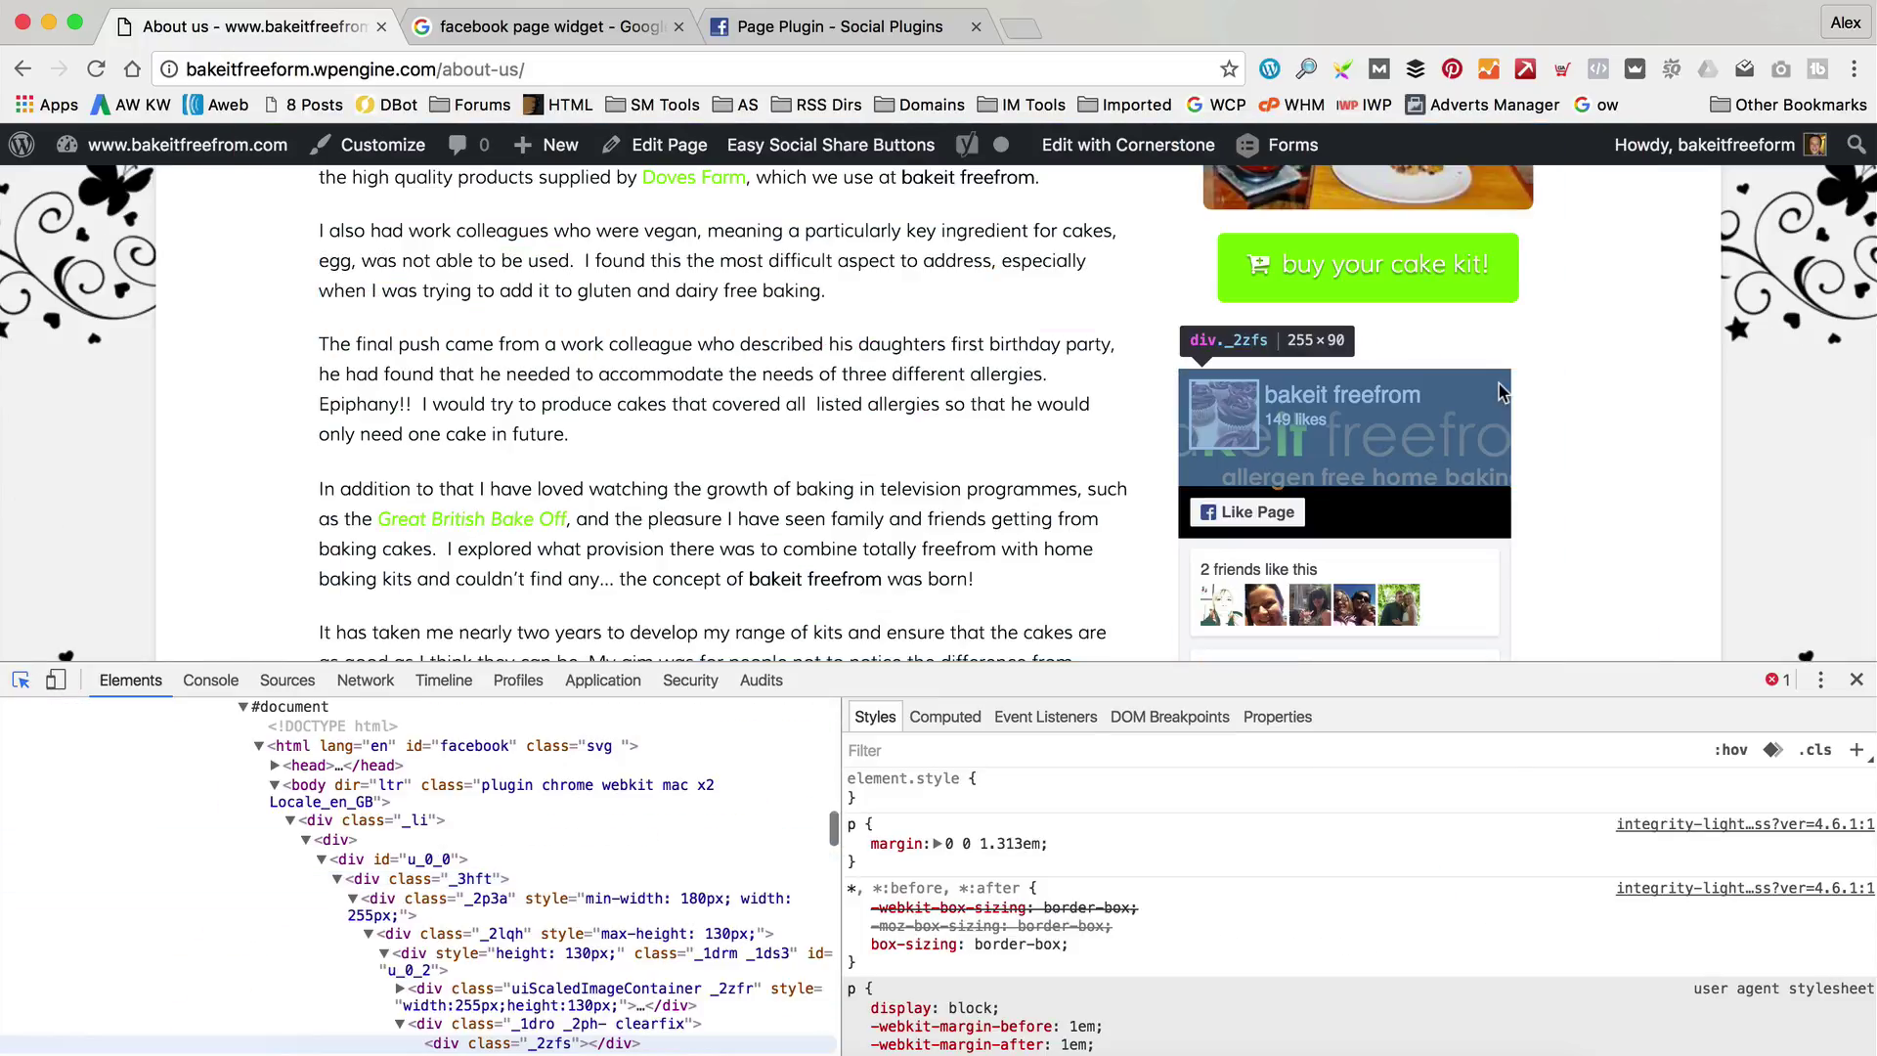
{"action": "left_click", "coordinate": [1502, 392]}
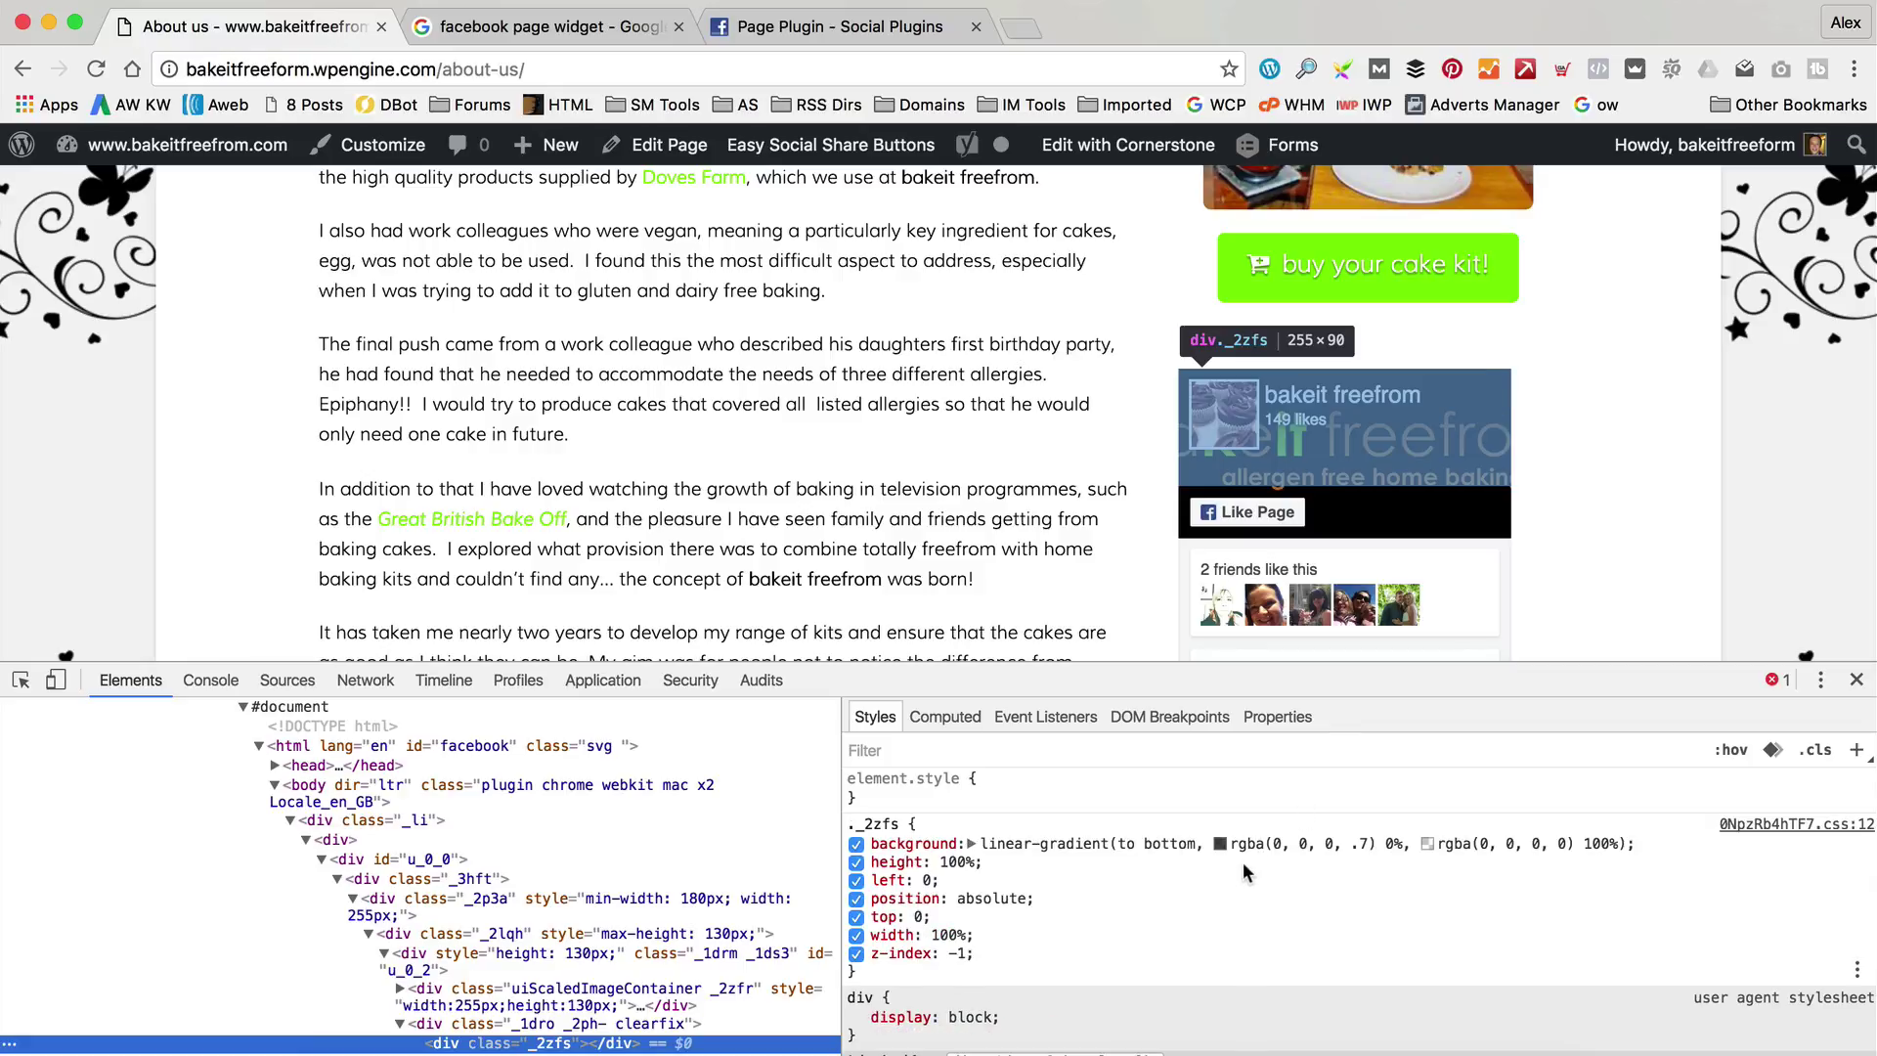
{"action": "left_click", "coordinate": [425, 997]}
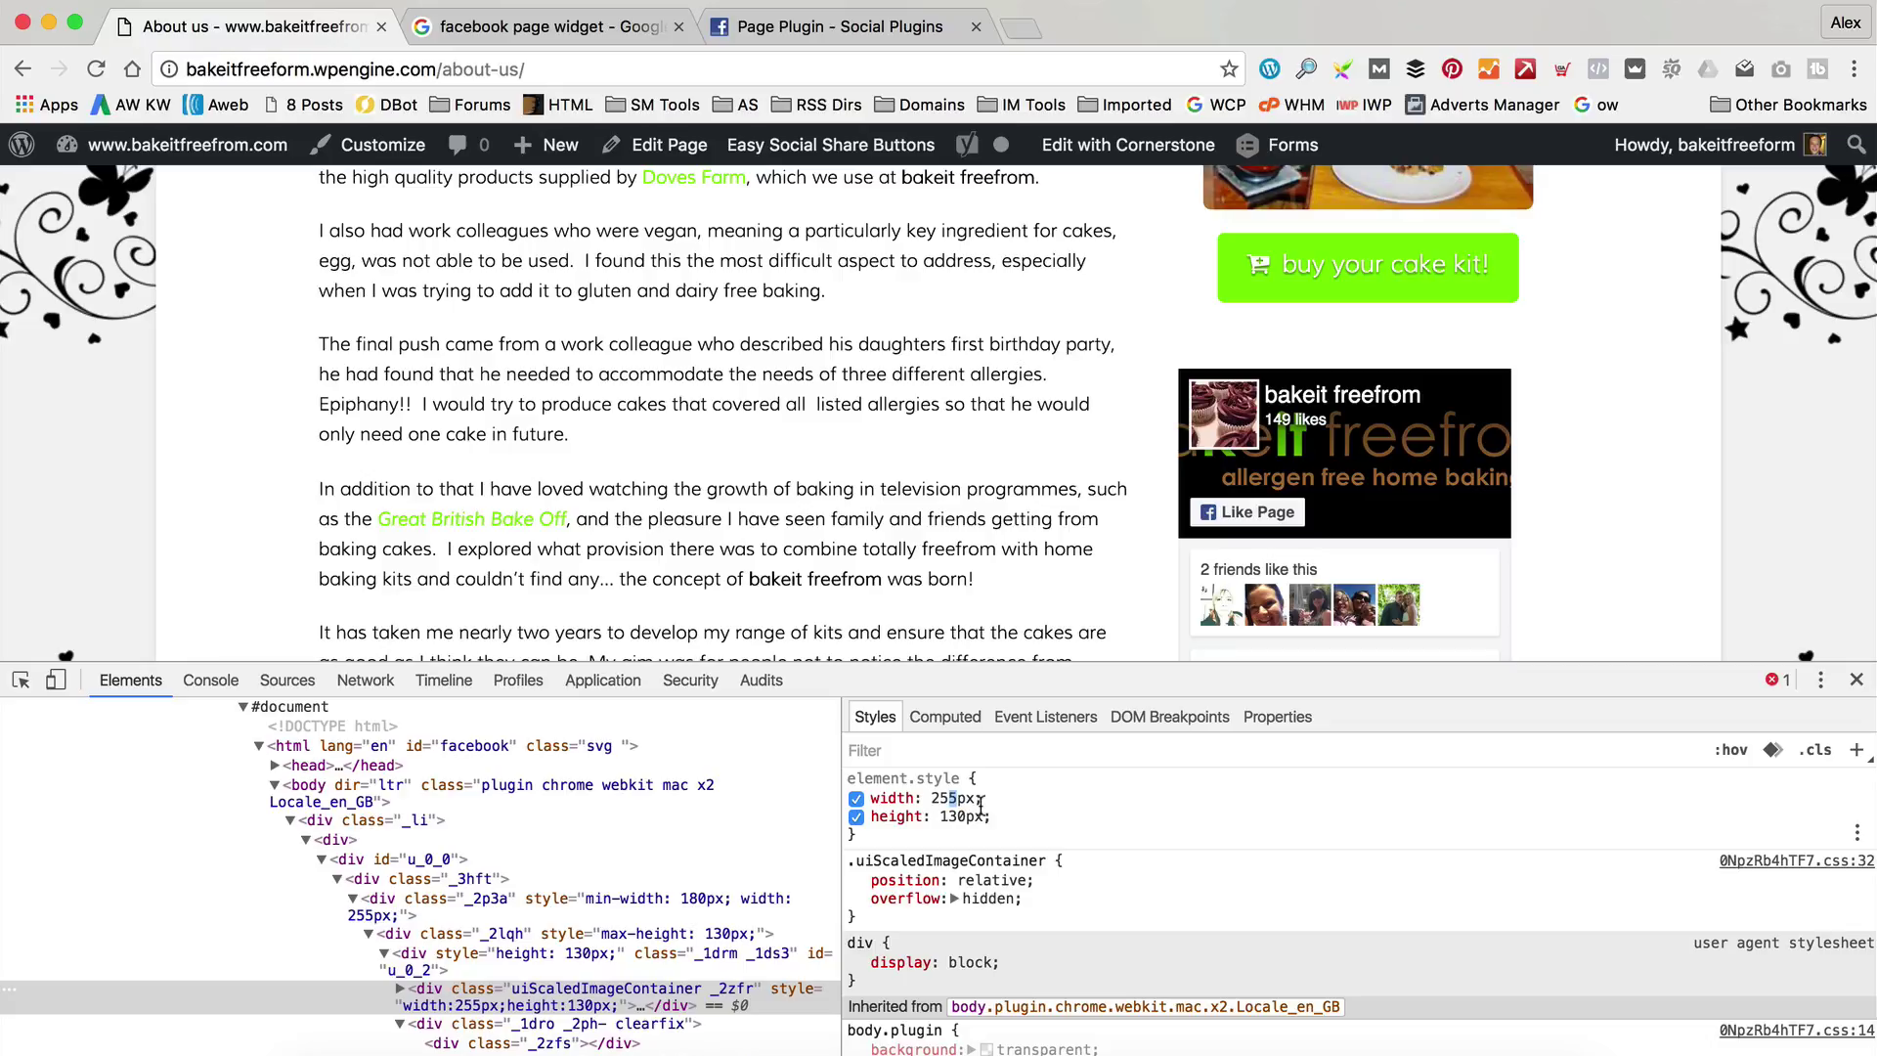
Adjust the _2p3a container's width with arrow keys, settling on 290px
{"action": "left_click", "coordinate": [949, 799]}
{"action": "key", "text": "Up"}
{"action": "key", "text": "Up"}
{"action": "key", "text": "Up"}
{"action": "key", "text": "Up"}
{"action": "key", "text": "Up"}
{"action": "key", "text": "Up"}
{"action": "key", "text": "Up"}
{"action": "key", "text": "Up"}
{"action": "key", "text": "Up"}
{"action": "key", "text": "Up"}
{"action": "key", "text": "Up"}
{"action": "key", "text": "Up"}
{"action": "key", "text": "Up"}
{"action": "key", "text": "Up"}
{"action": "key", "text": "Up"}
{"action": "key", "text": "Up"}
{"action": "key", "text": "Up"}
{"action": "key", "text": "Up"}
{"action": "key", "text": "Up"}
{"action": "key", "text": "Up"}
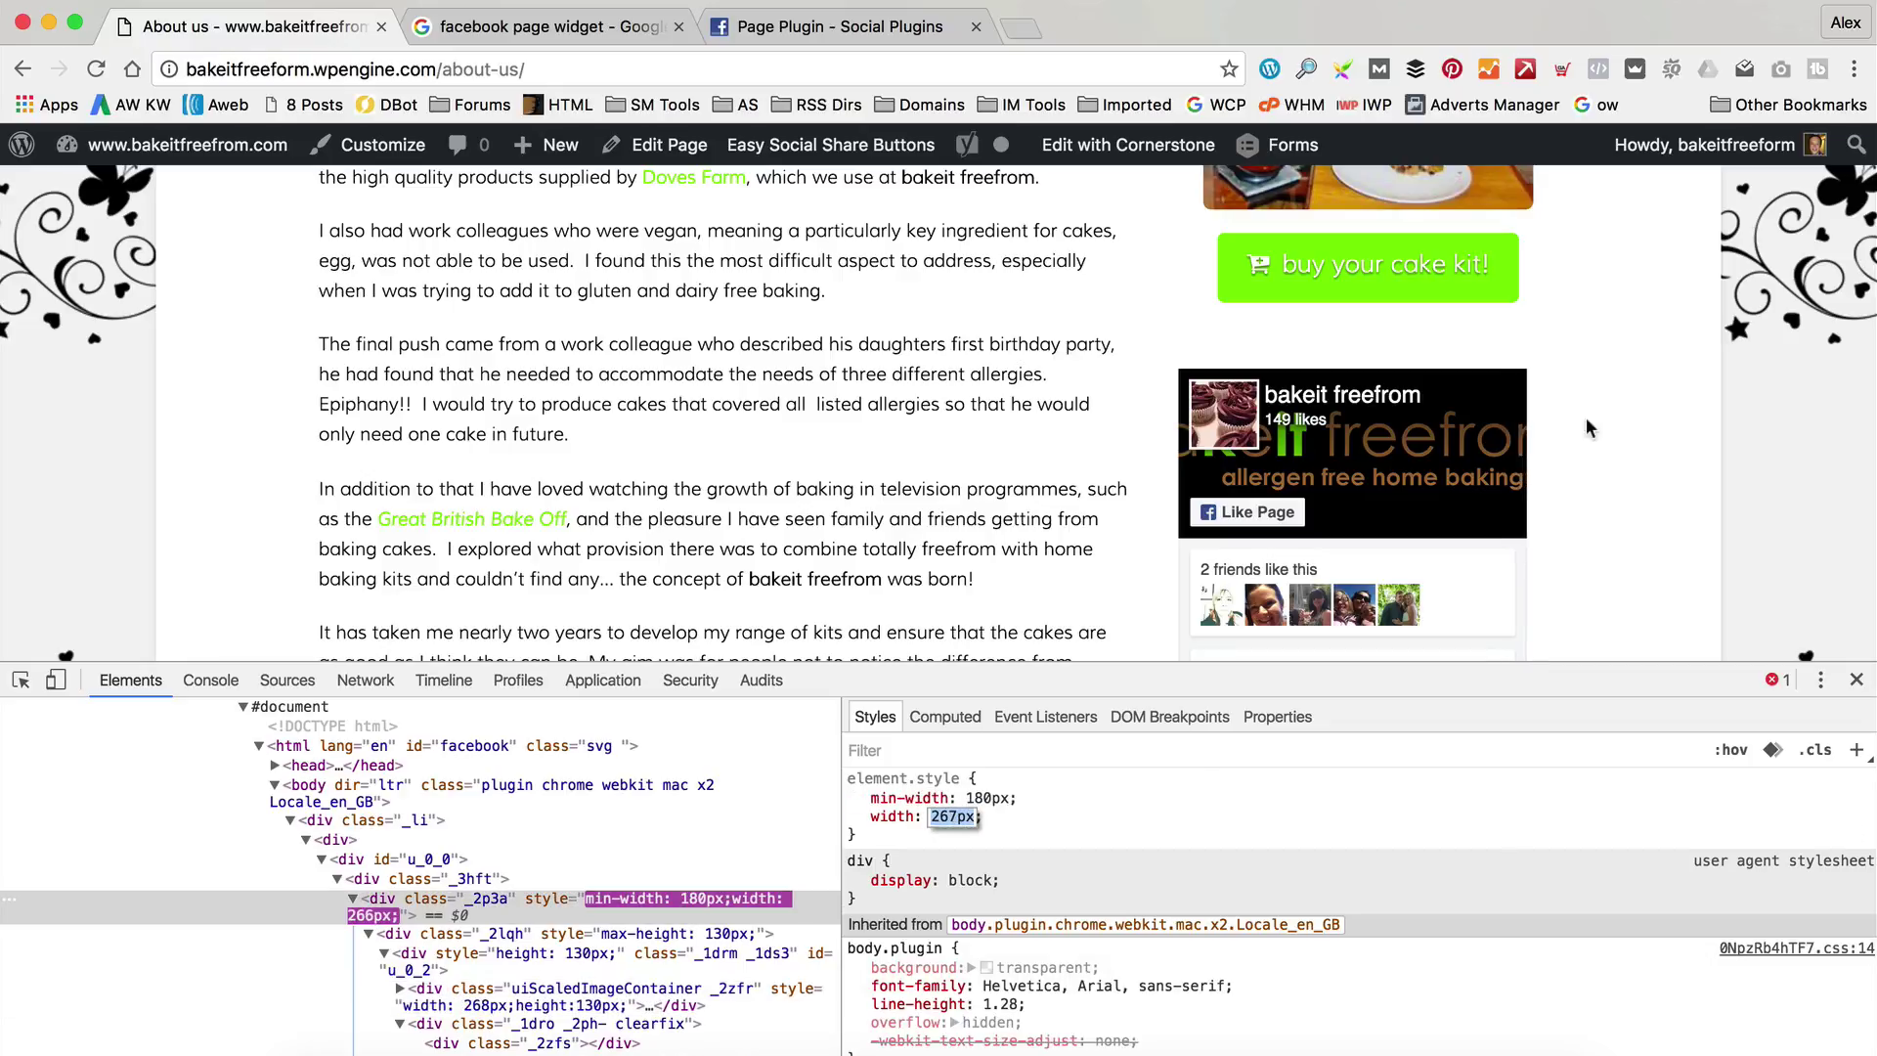
{"action": "key", "text": "Up"}
{"action": "key", "text": "Up"}
{"action": "key", "text": "Up"}
{"action": "key", "text": "Up"}
{"action": "key", "text": "Up"}
{"action": "key", "text": "Up"}
{"action": "key", "text": "Up"}
{"action": "key", "text": "Up"}
{"action": "key", "text": "Up"}
{"action": "key", "text": "Up"}
{"action": "key", "text": "Up"}
{"action": "key", "text": "Up"}
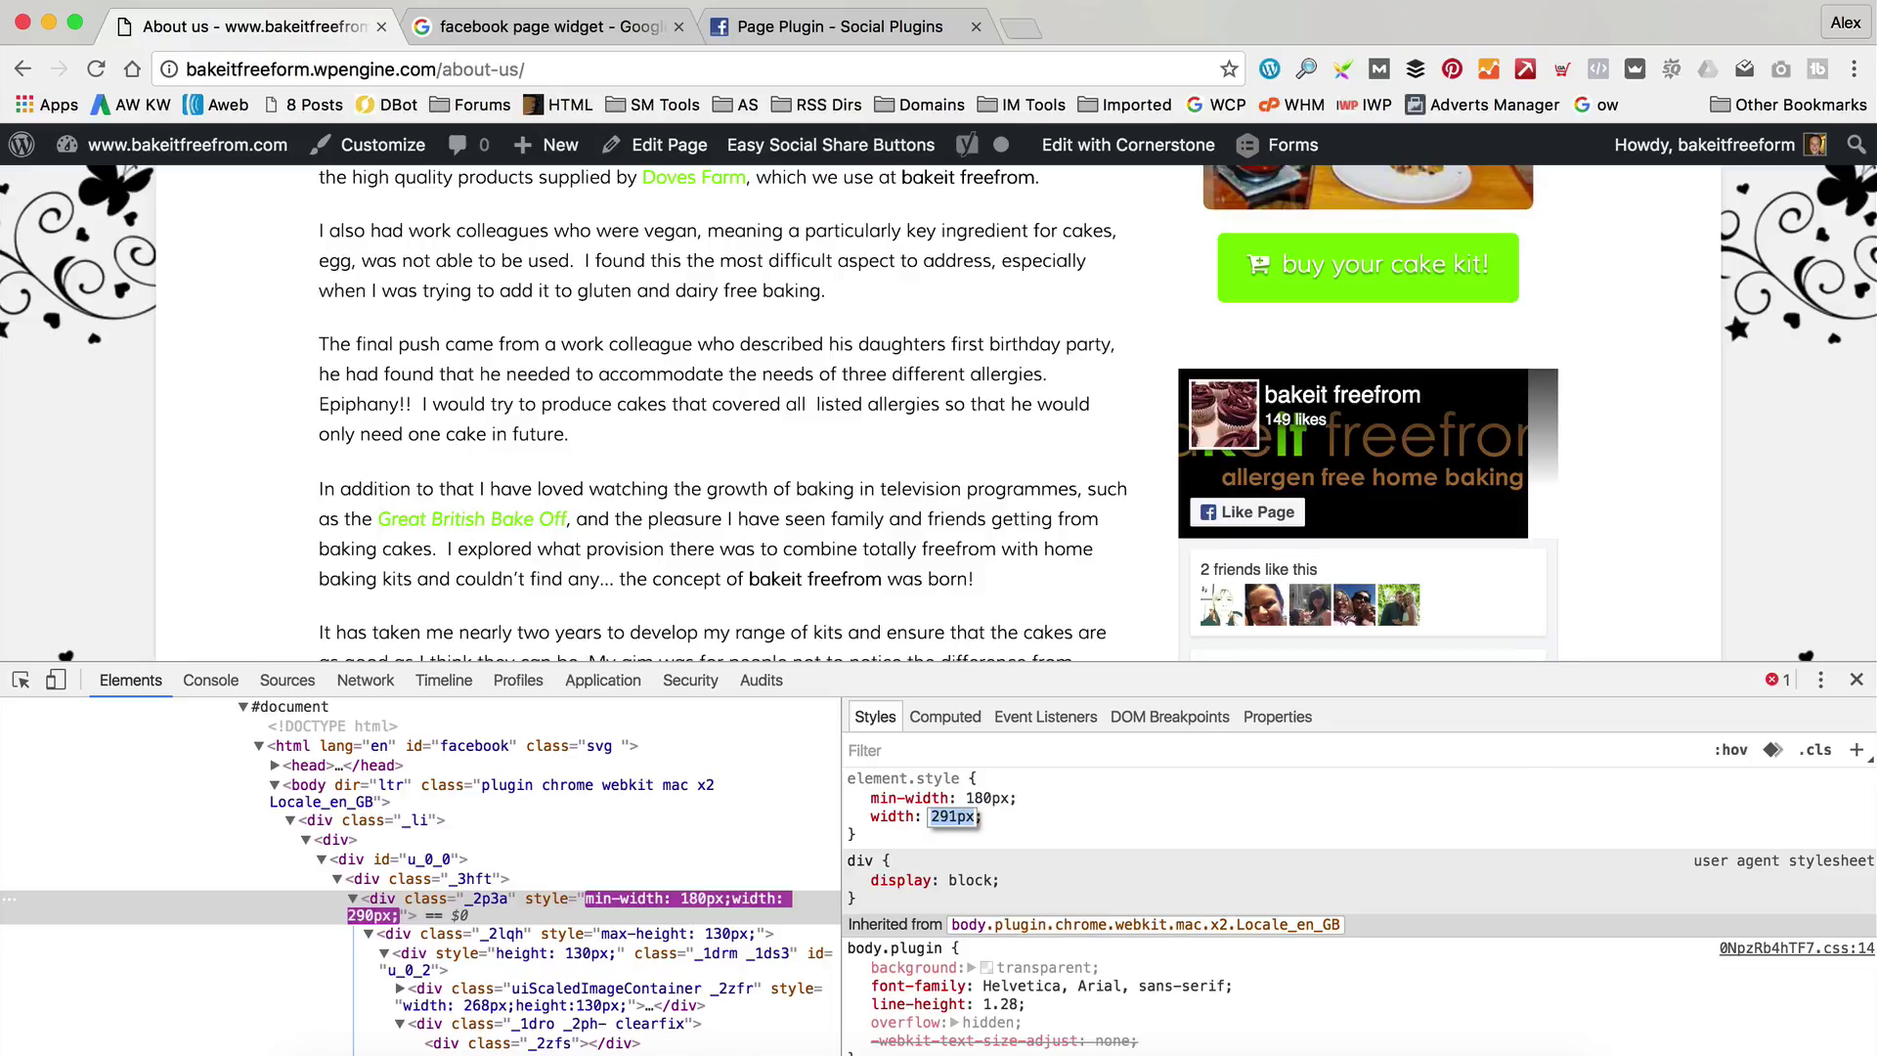
{"action": "key", "text": "Down"}
{"action": "key", "text": "Down"}
{"action": "key", "text": "Down"}
{"action": "key", "text": "Down"}
{"action": "key", "text": "Down"}
{"action": "key", "text": "Down"}
{"action": "key", "text": "Down"}
{"action": "key", "text": "Down"}
{"action": "key", "text": "Down"}
{"action": "key", "text": "Down"}
{"action": "key", "text": "Up"}
{"action": "key", "text": "Up"}
{"action": "key", "text": "Up"}
{"action": "key", "text": "Up"}
{"action": "key", "text": "Up"}
{"action": "key", "text": "Up"}
{"action": "key", "text": "Up"}
{"action": "key", "text": "Up"}
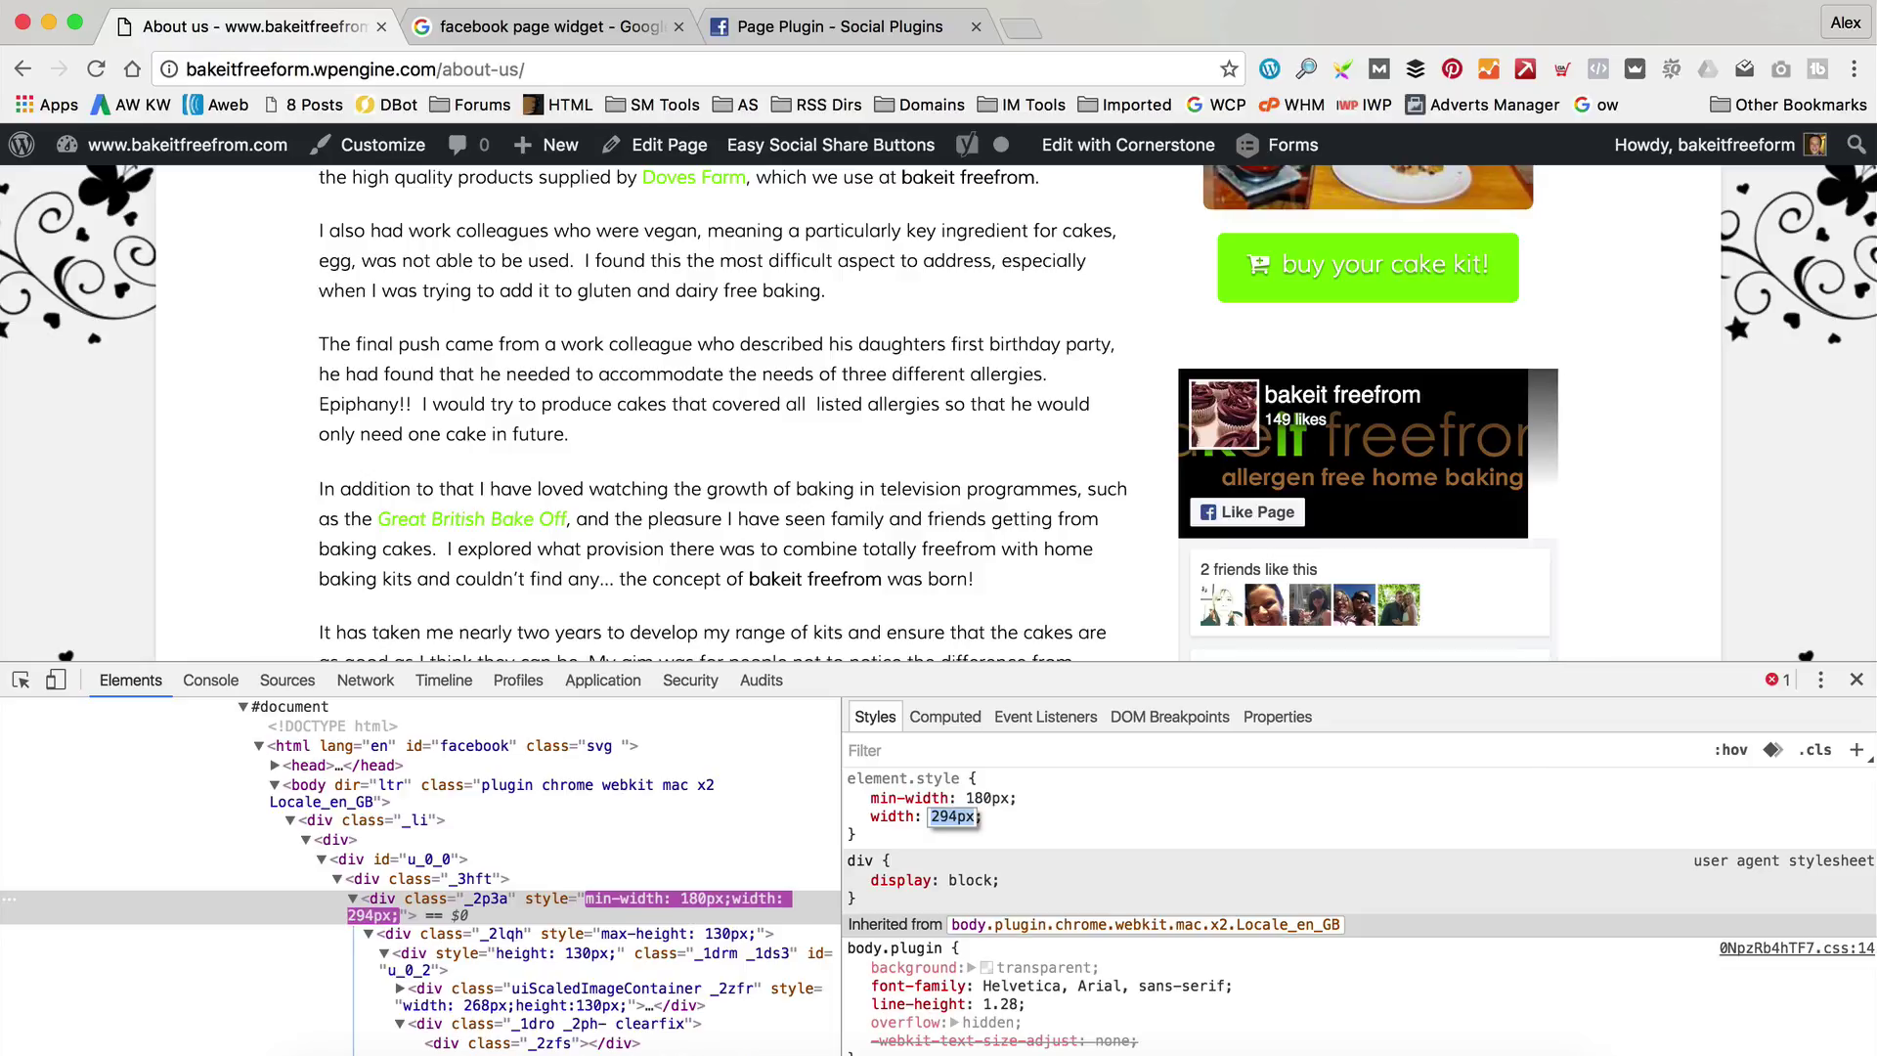
{"action": "key", "text": "Down"}
{"action": "key", "text": "Down"}
{"action": "key", "text": "Down"}
{"action": "key", "text": "Down"}
{"action": "key", "text": "Down"}
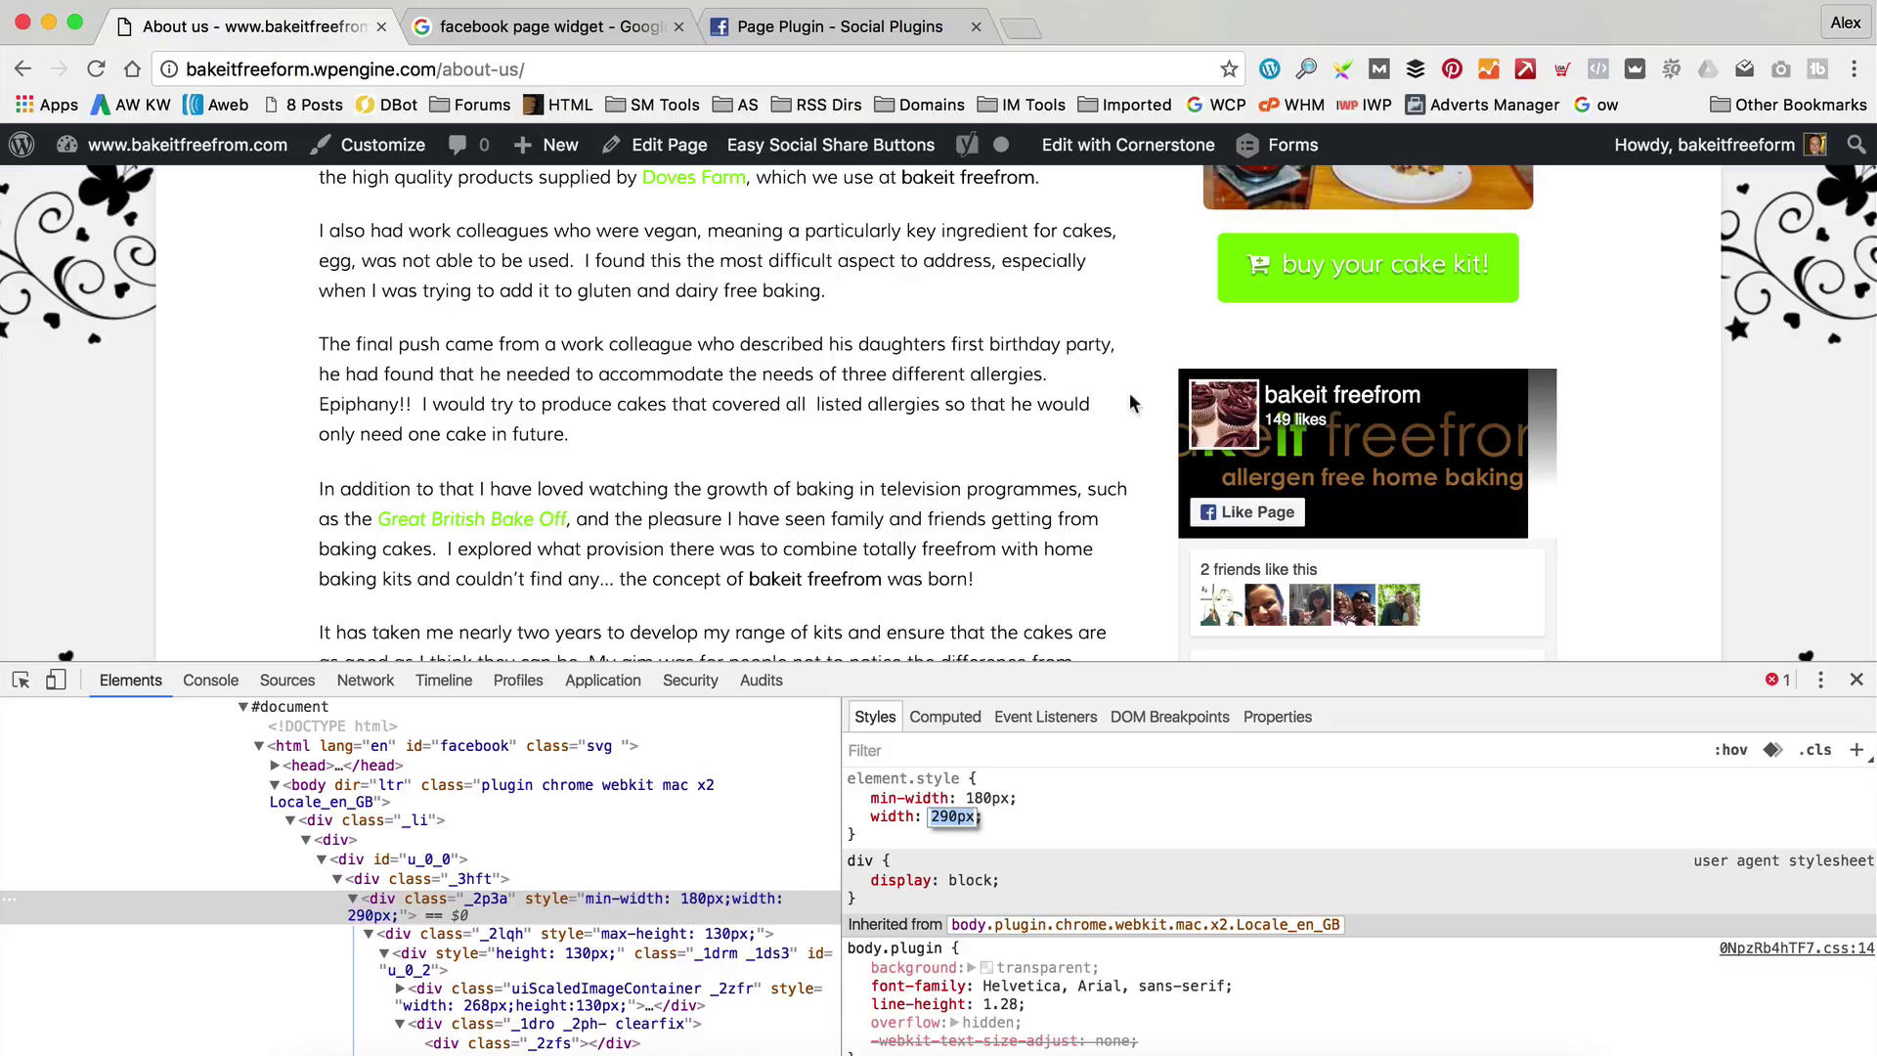
Close the old embed code dialog and change the Page Plugin width from 255 to 290
{"action": "left_click", "coordinate": [859, 11]}
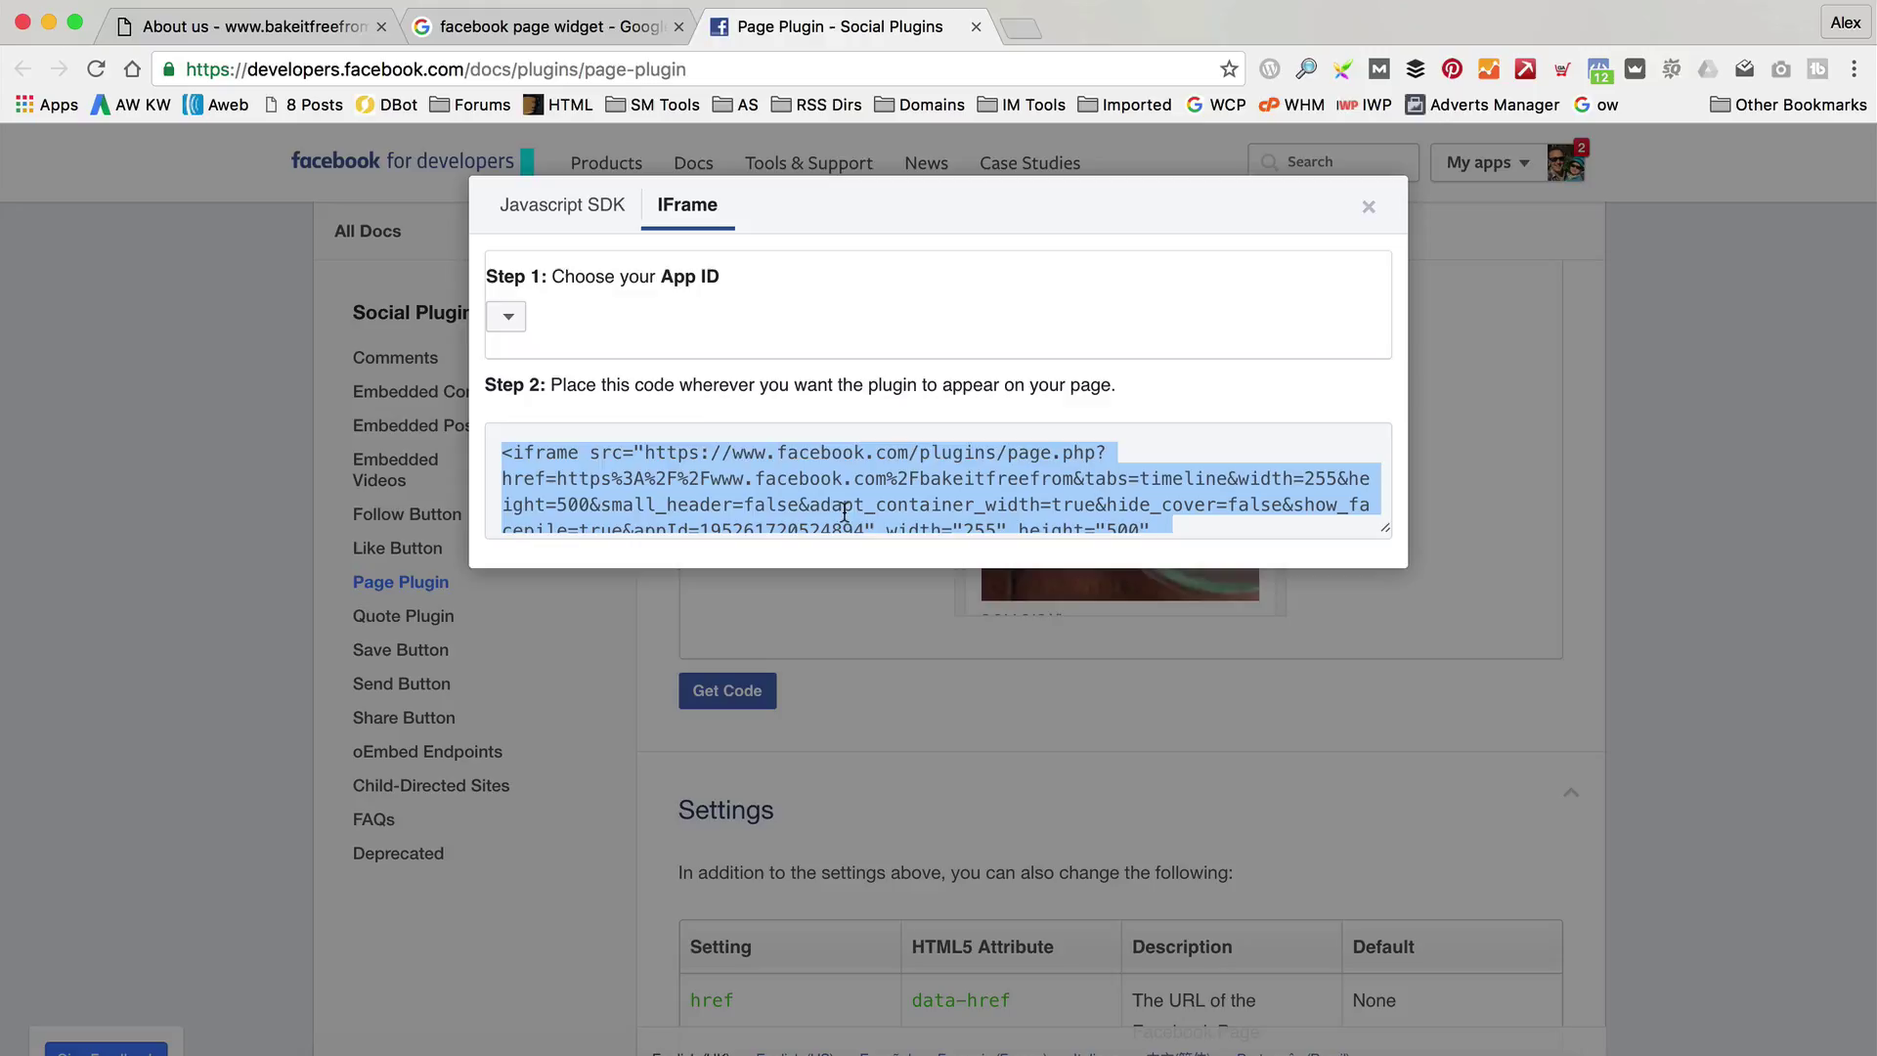
{"action": "double_click", "coordinate": [1380, 213]}
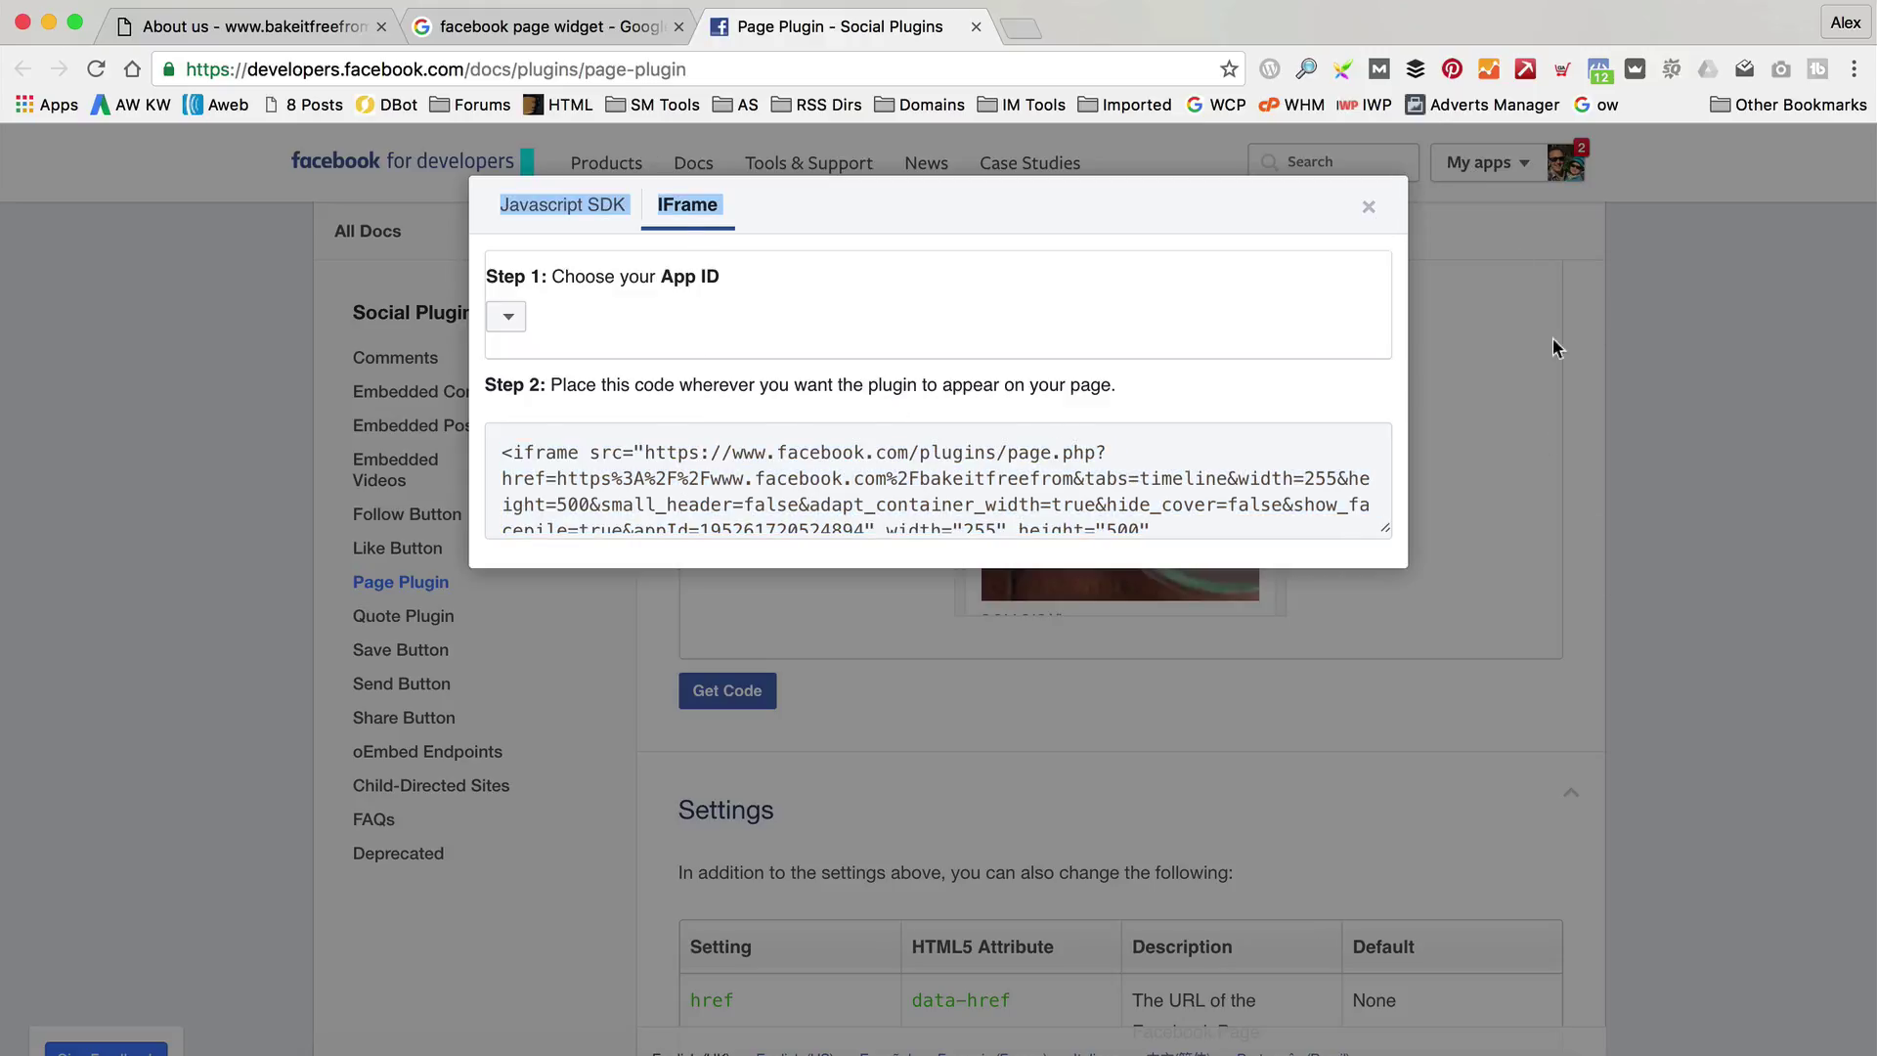
{"action": "left_click", "coordinate": [1366, 205]}
{"action": "scroll", "coordinate": [1500, 537], "scroll_direction": "up", "scroll_amount": 10}
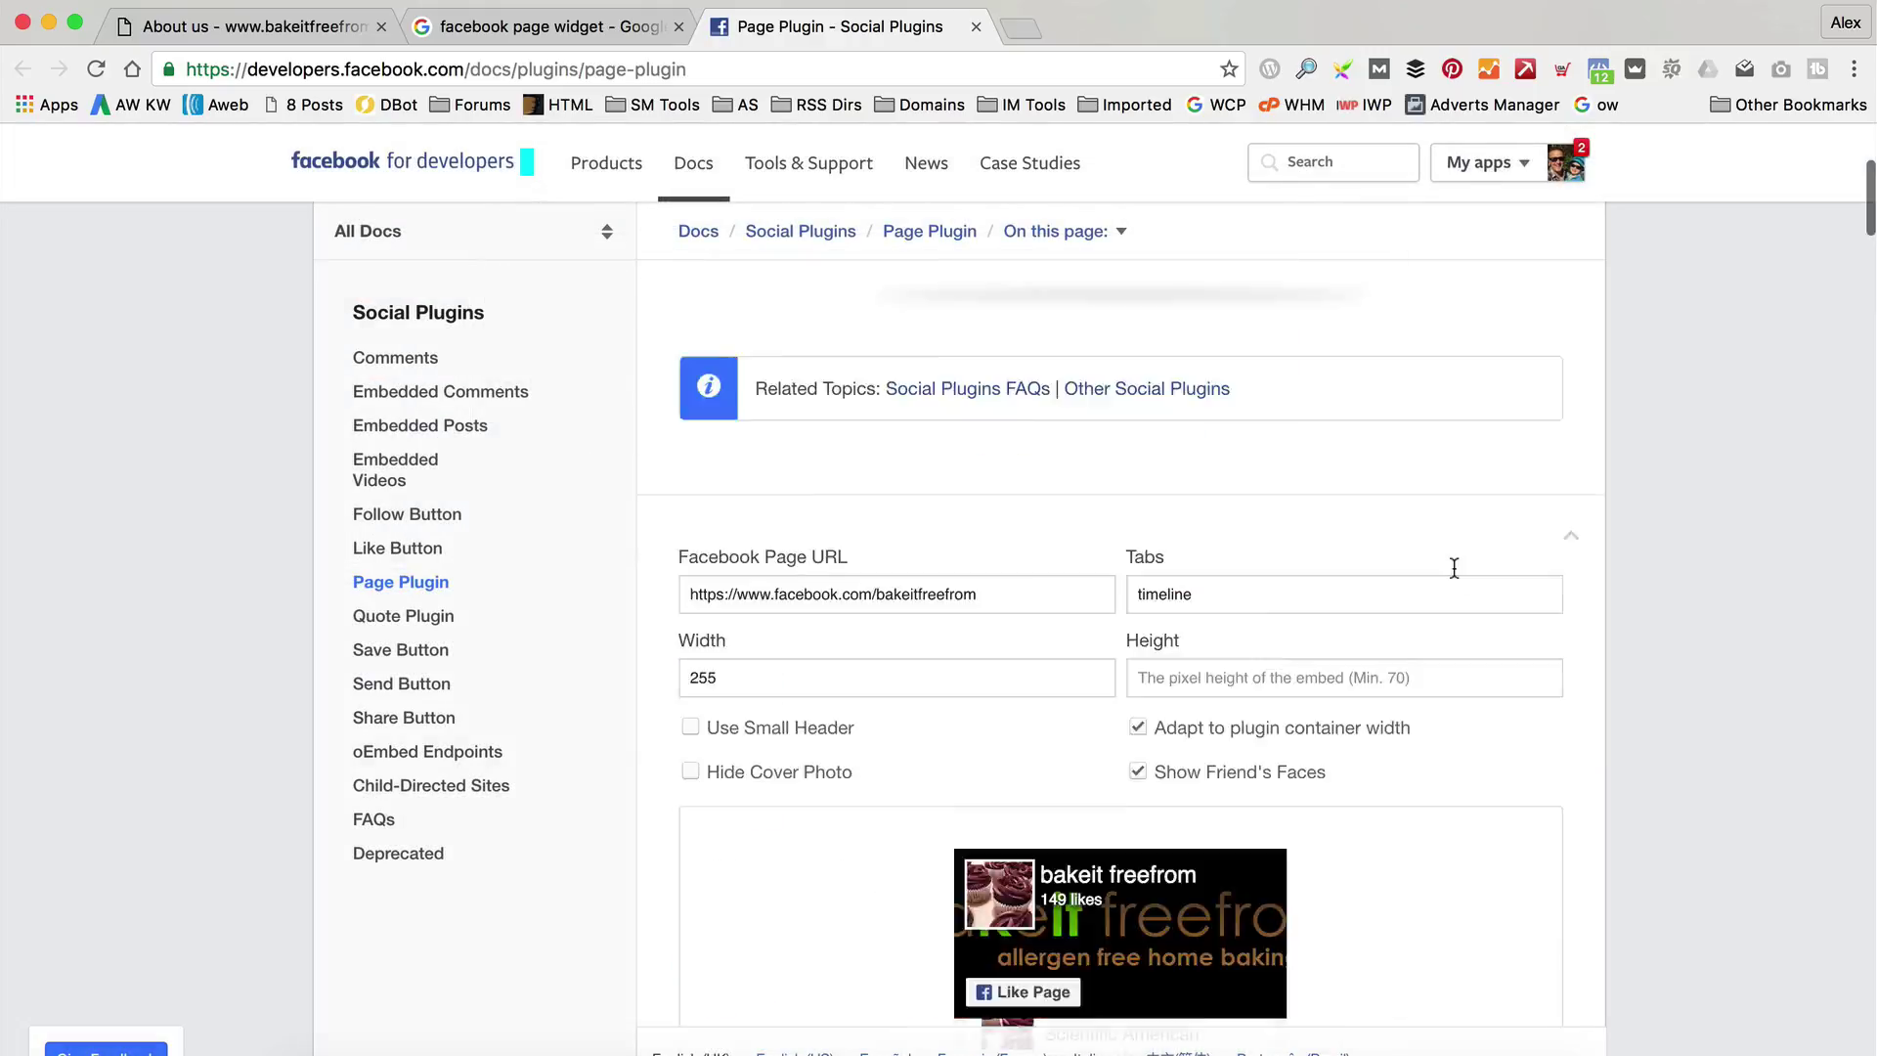
{"action": "scroll", "coordinate": [907, 371], "scroll_direction": "down", "scroll_amount": 6}
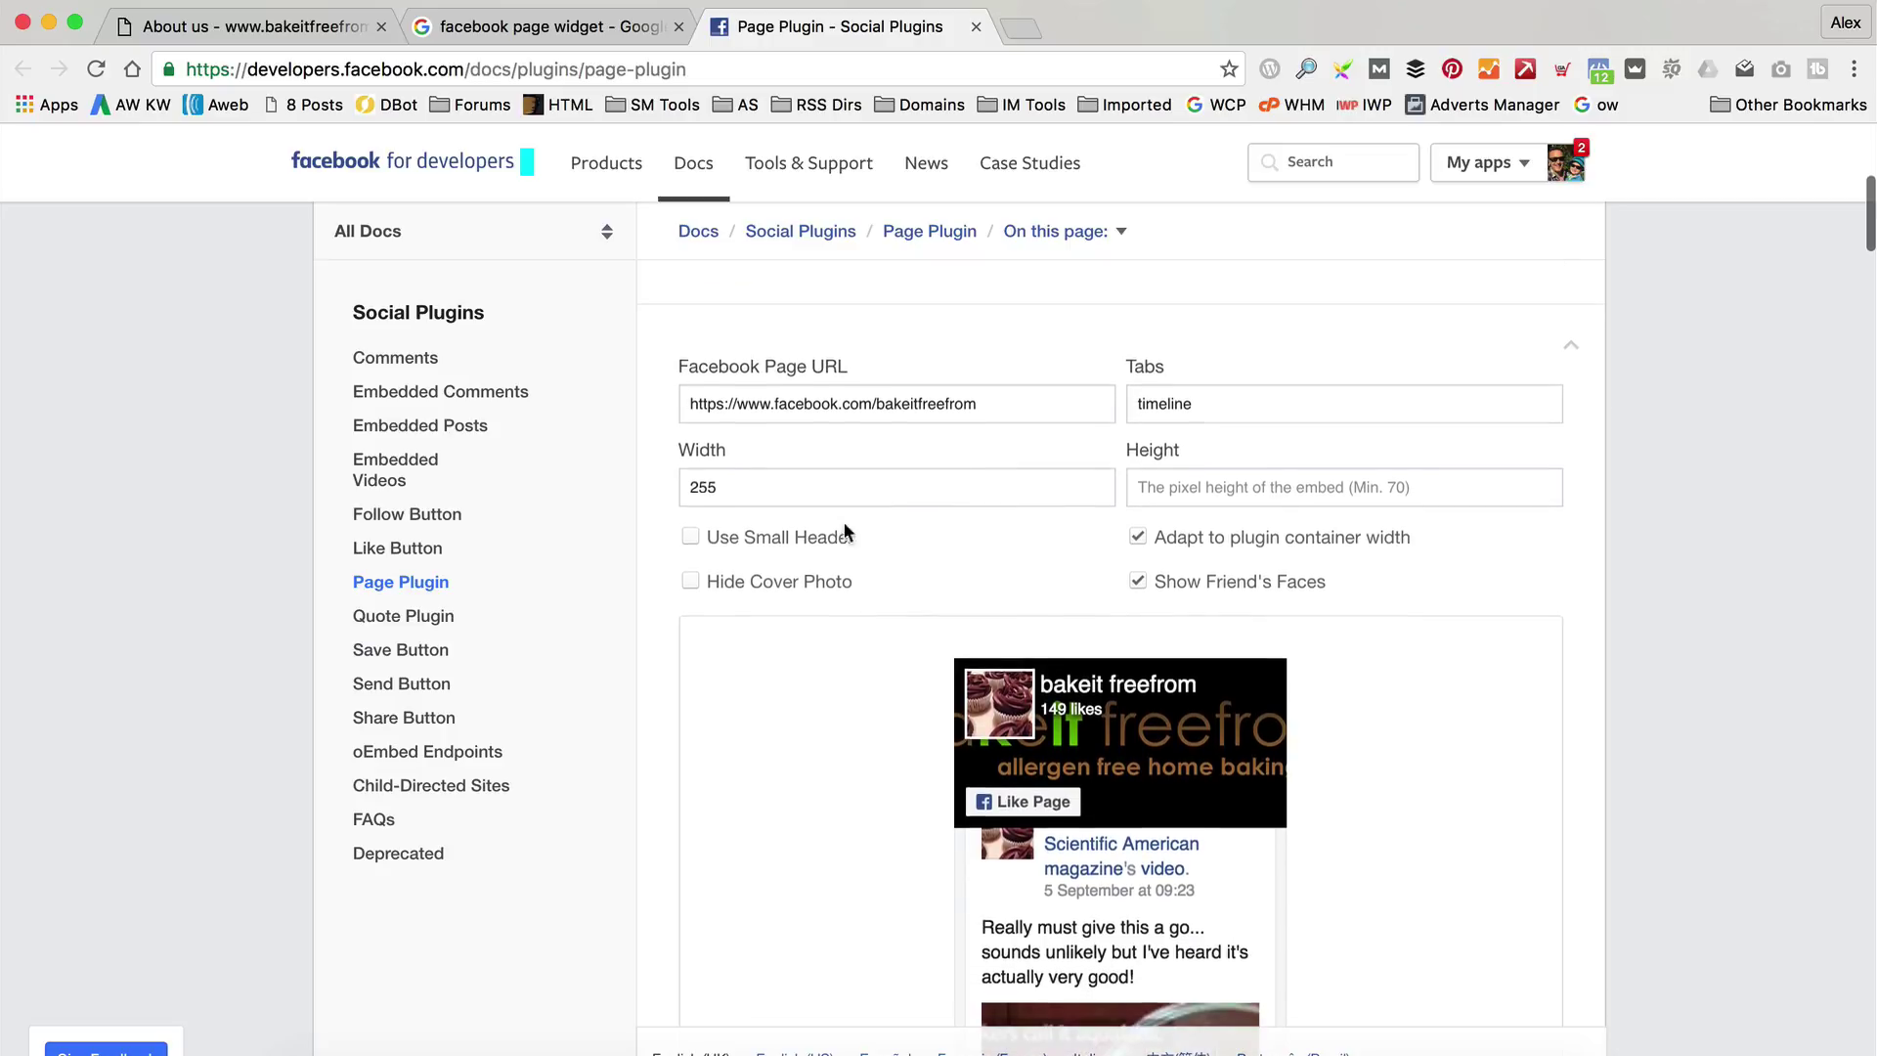
{"action": "key", "text": "super+a"}
{"action": "type", "text": "290"}
{"action": "key", "text": "Tab"}
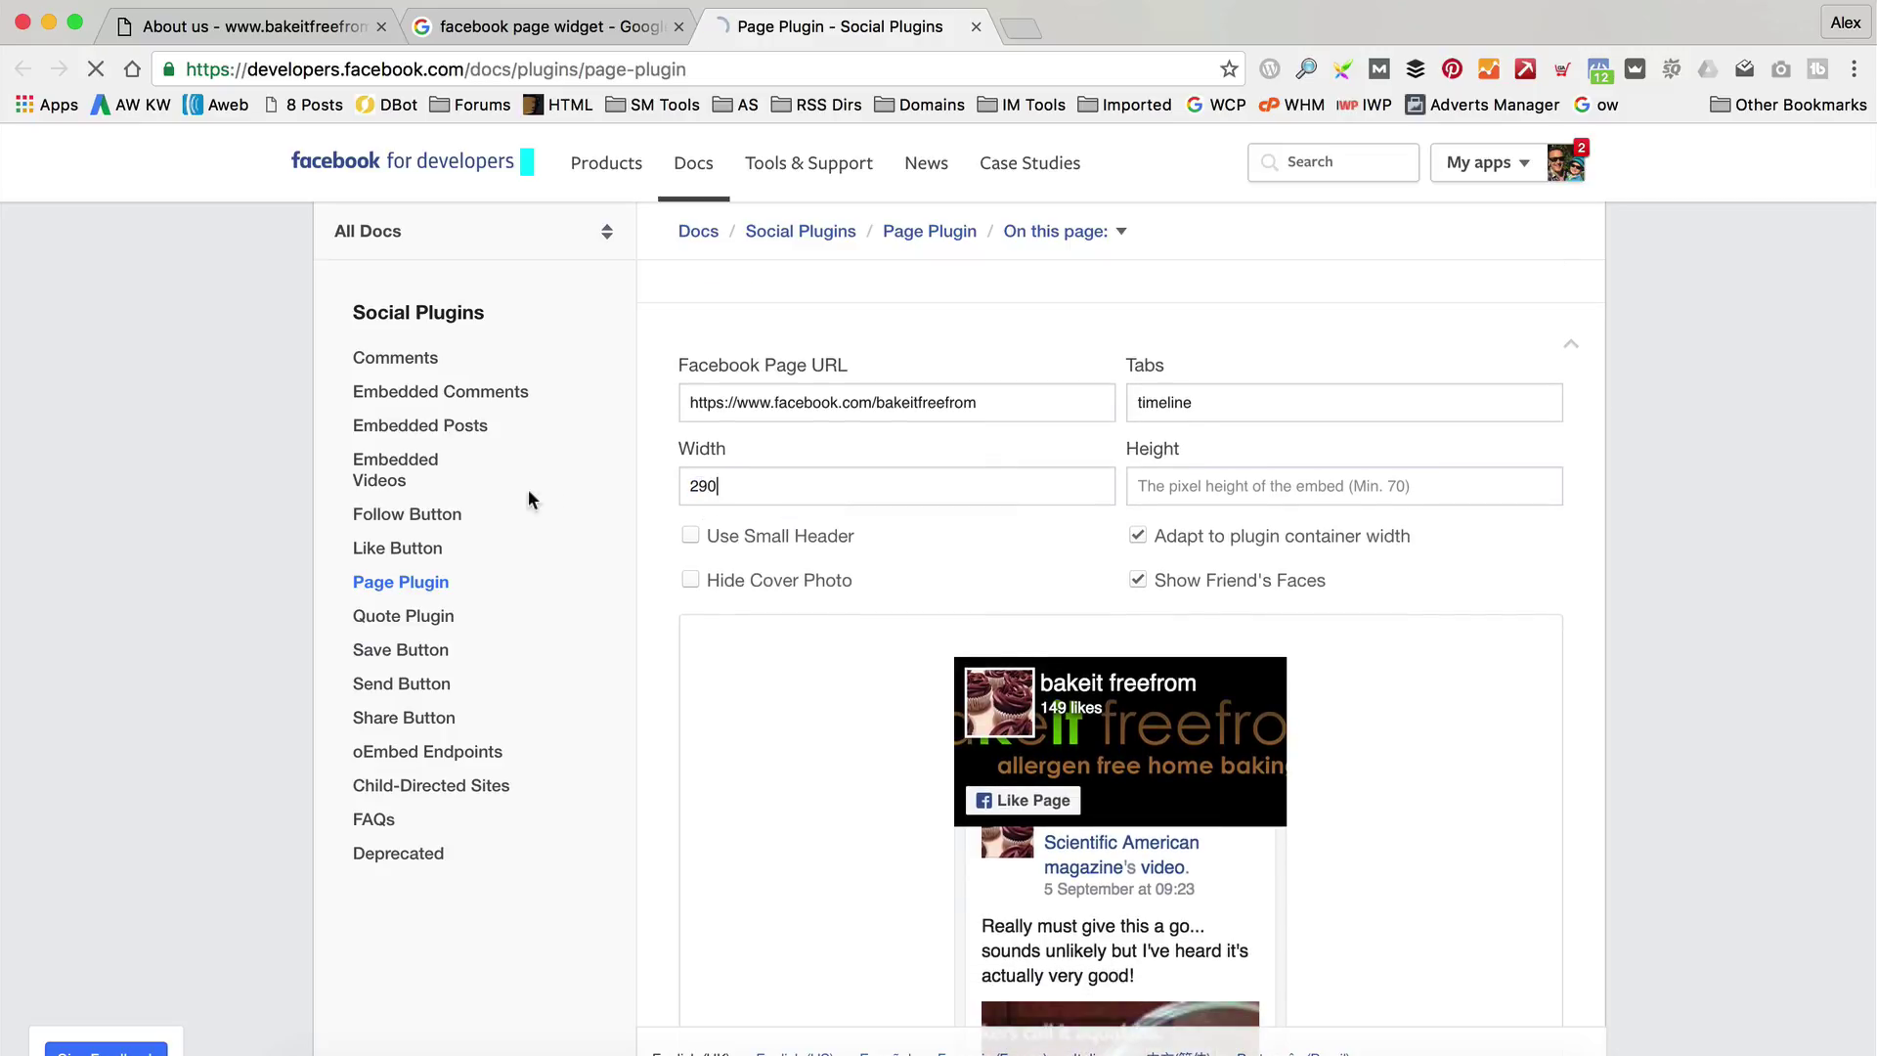
Generate the updated code and select the 290-wide IFrame version for copying
{"action": "scroll", "coordinate": [830, 534], "scroll_direction": "down", "scroll_amount": 10}
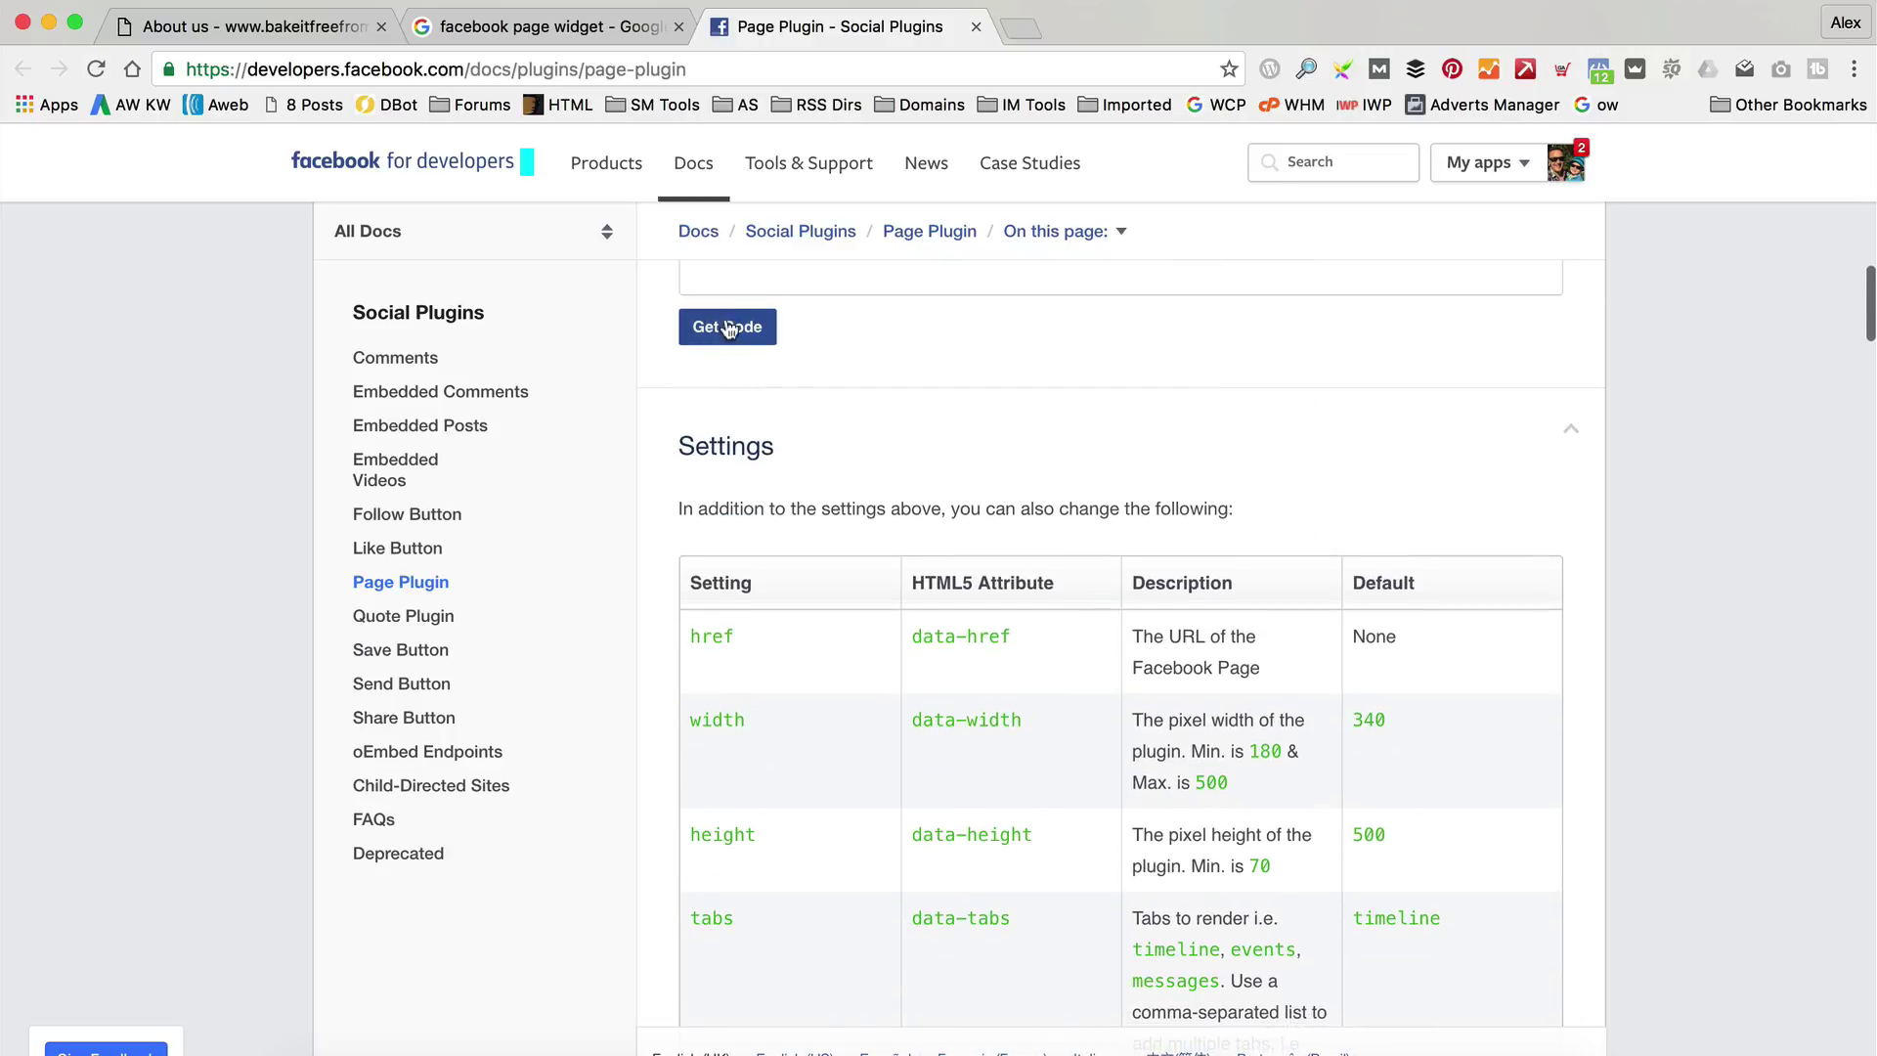
{"action": "left_click", "coordinate": [737, 333]}
{"action": "left_click", "coordinate": [685, 205]}
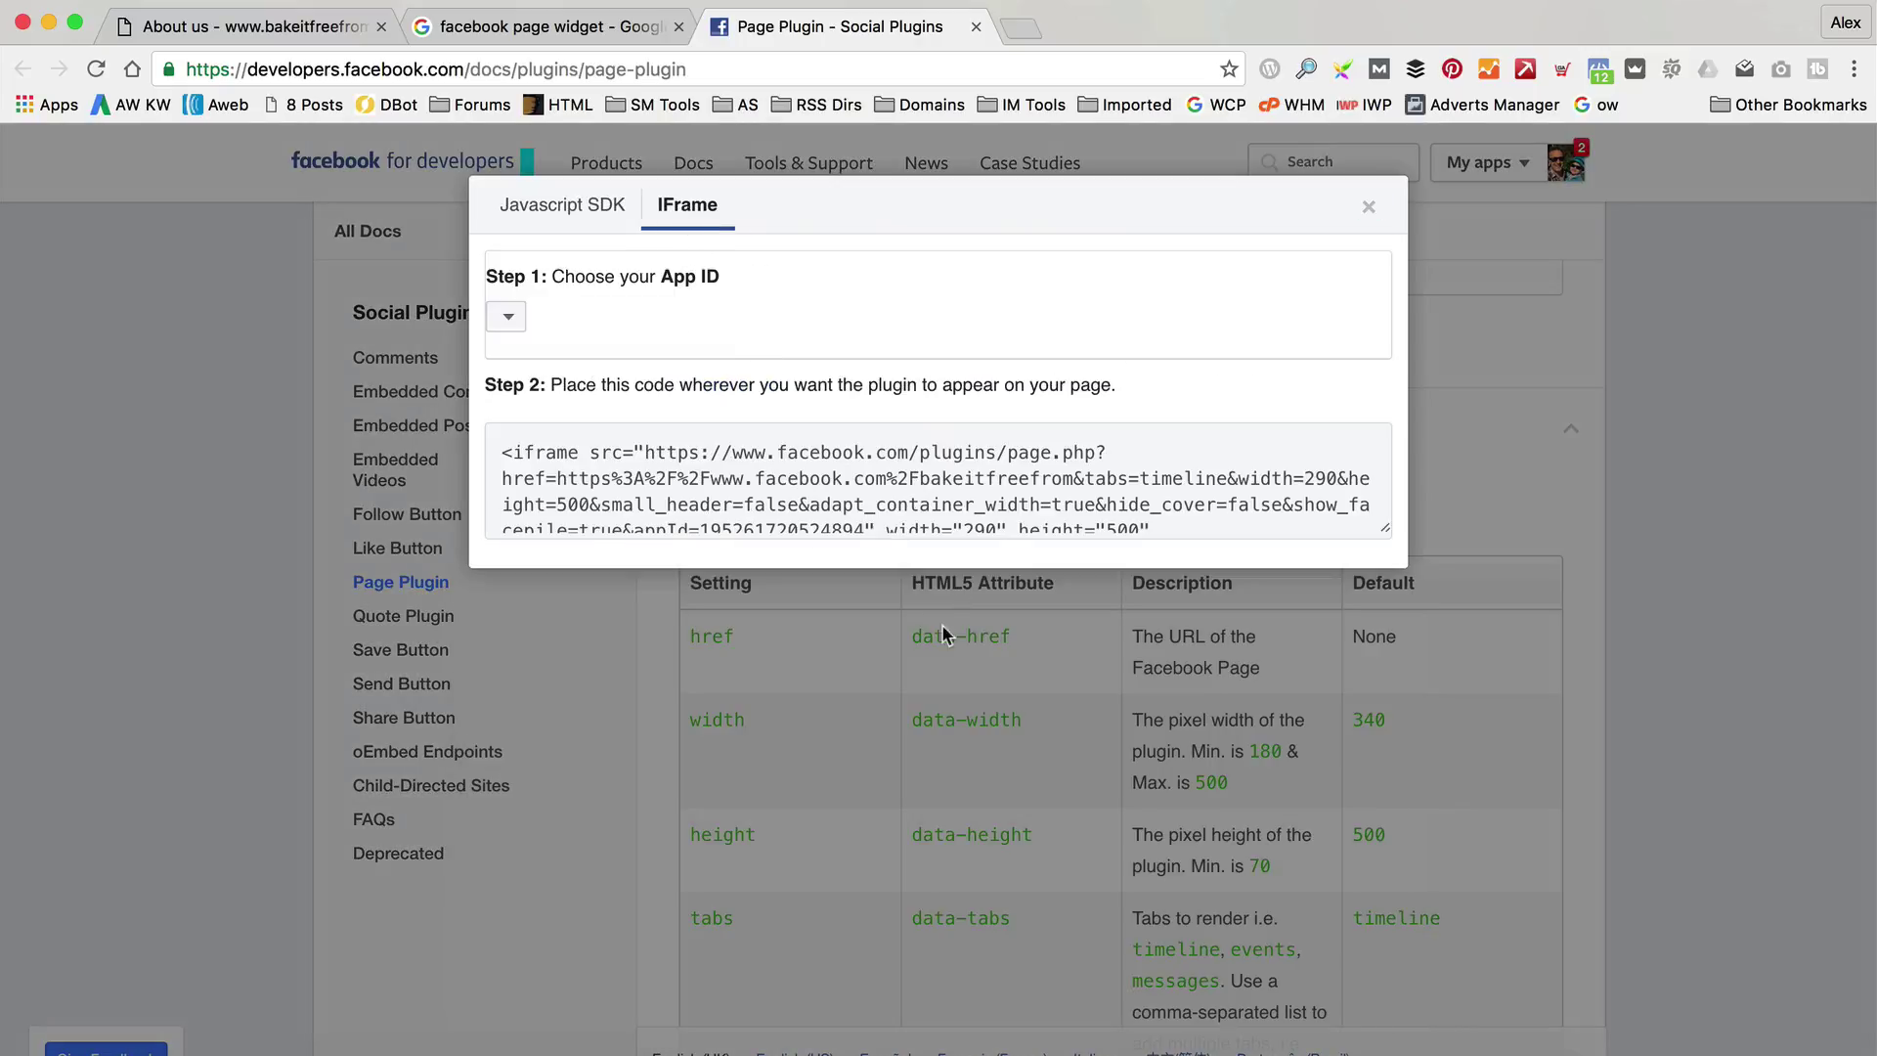
{"action": "left_click", "coordinate": [890, 447]}
{"action": "key", "text": "cmd+c"}
Back on the About Us page, close DevTools and open the page in Cornerstone
{"action": "left_click", "coordinate": [252, 27]}
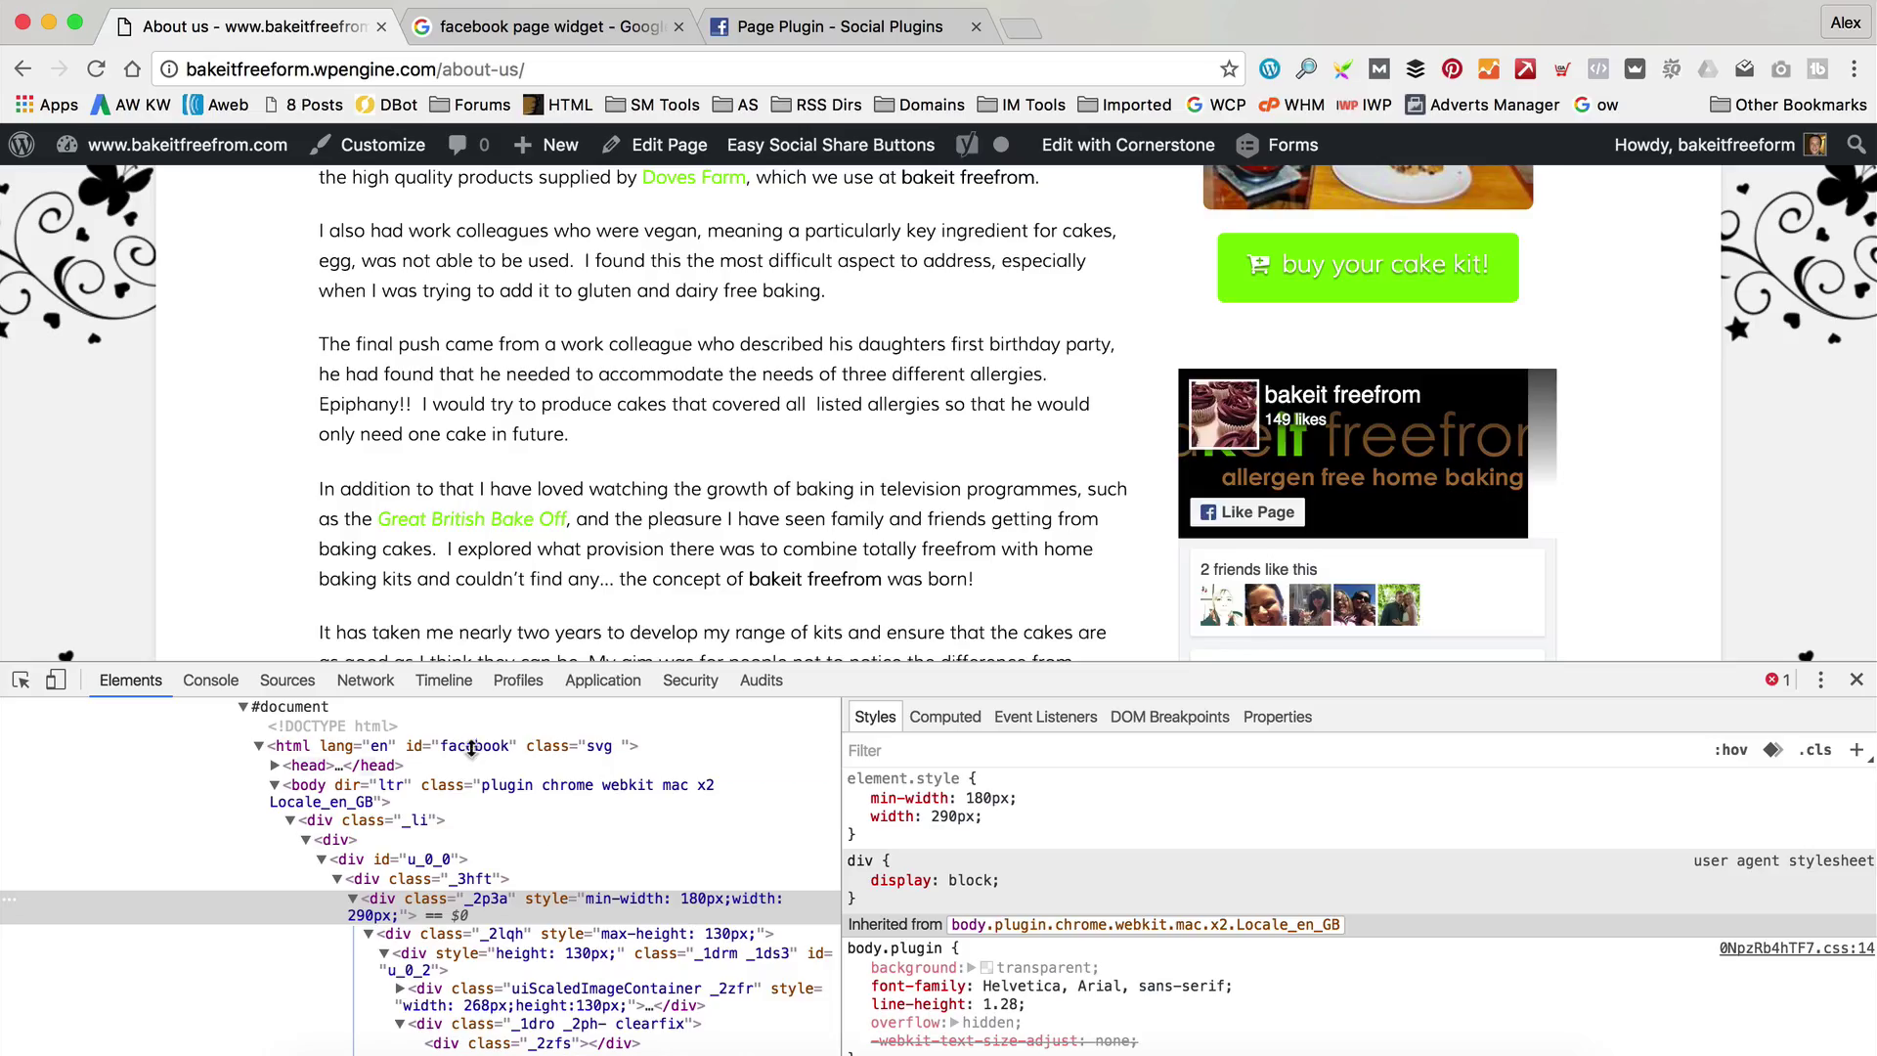
{"action": "left_click", "coordinate": [1857, 679]}
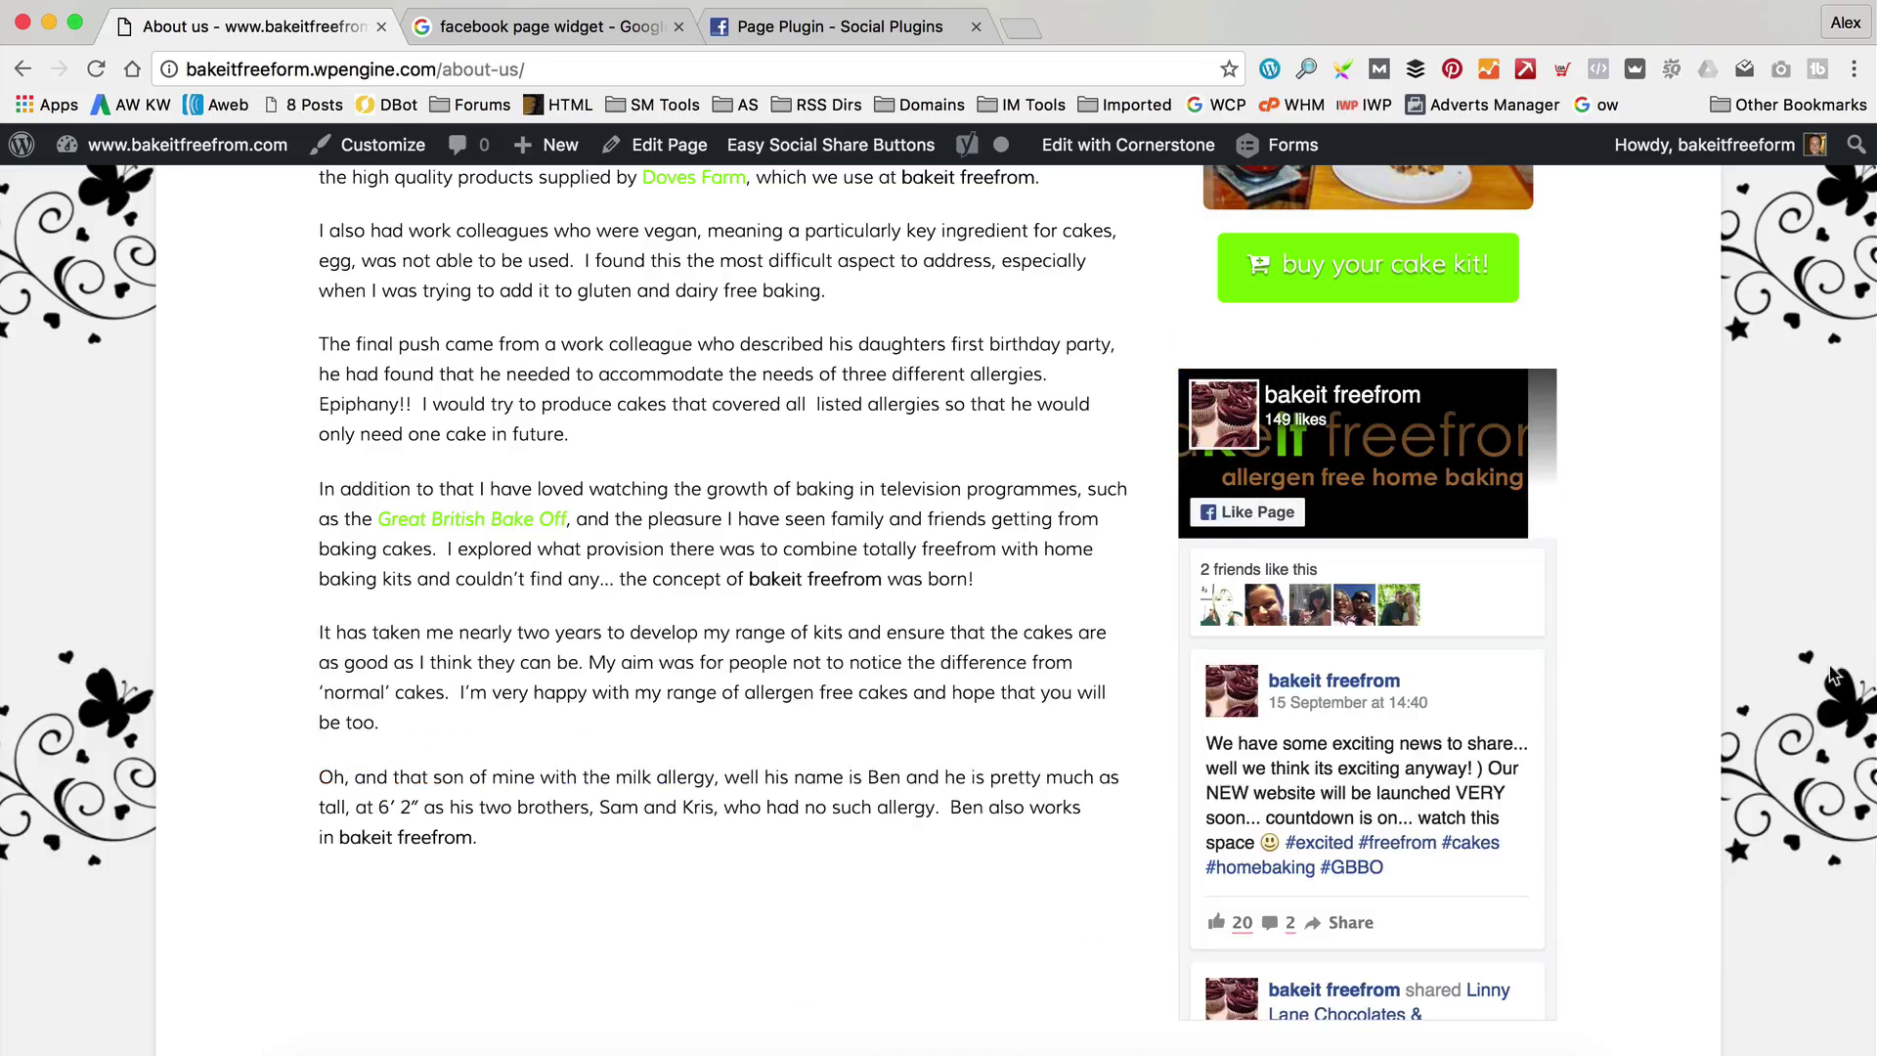
{"action": "left_click", "coordinate": [1122, 154]}
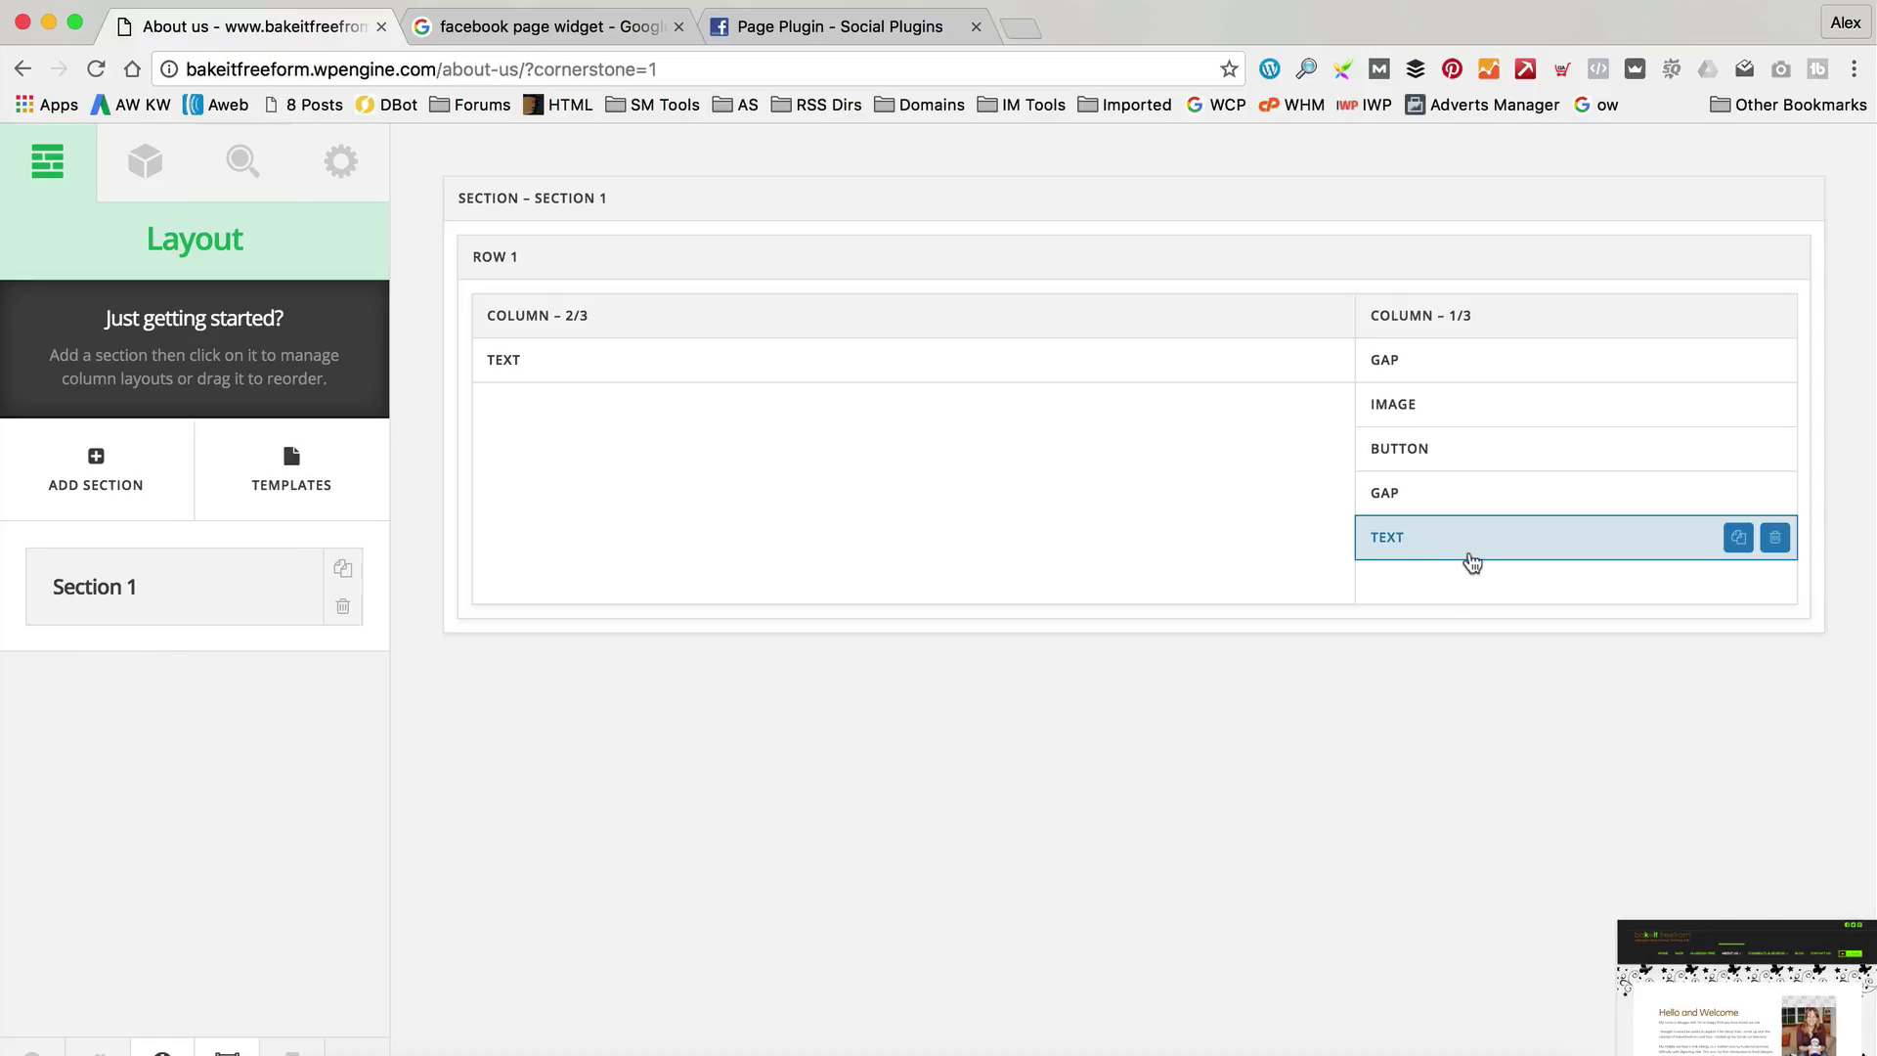
Replace the right-column Text element's old embed with the pasted 290-wide iframe code
{"action": "left_click", "coordinate": [1467, 549]}
{"action": "left_click", "coordinate": [124, 630]}
{"action": "key", "text": "cmd+a"}
{"action": "key", "text": "cmd+v"}
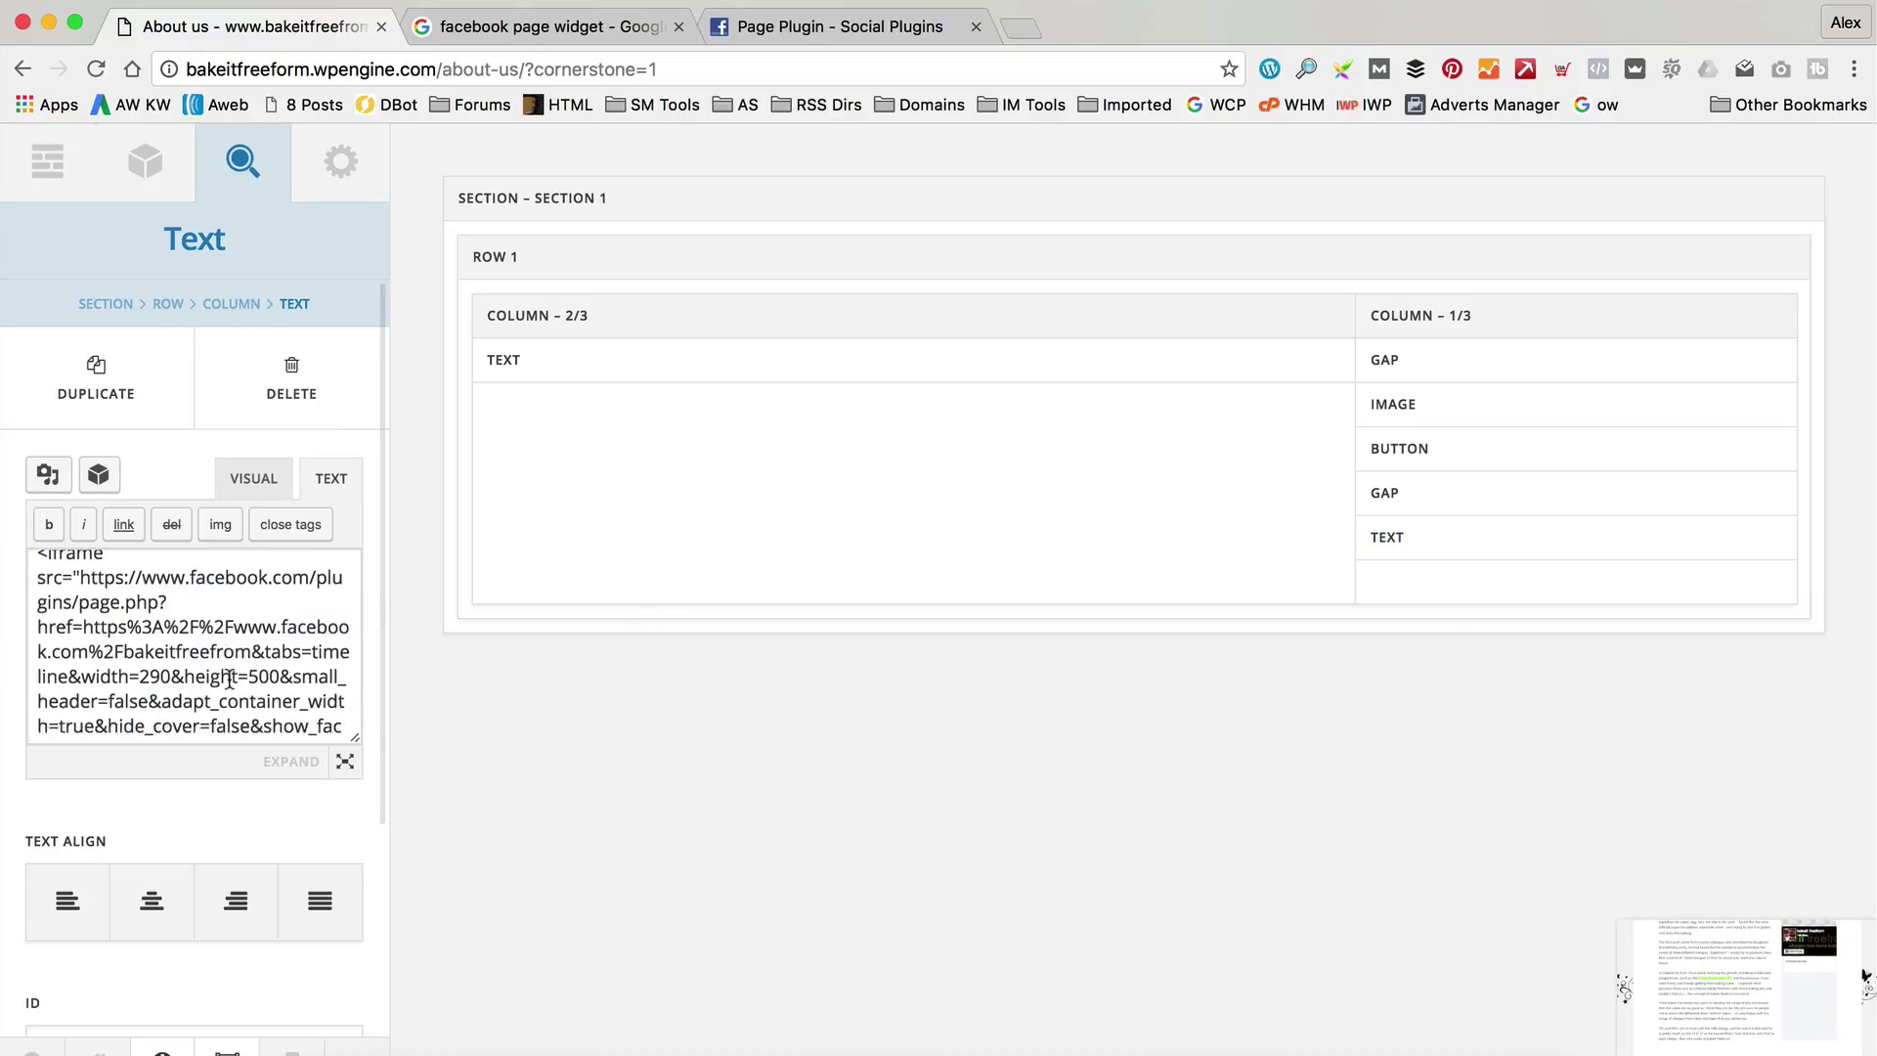
{"action": "scroll", "coordinate": [124, 631], "scroll_direction": "down", "scroll_amount": 3}
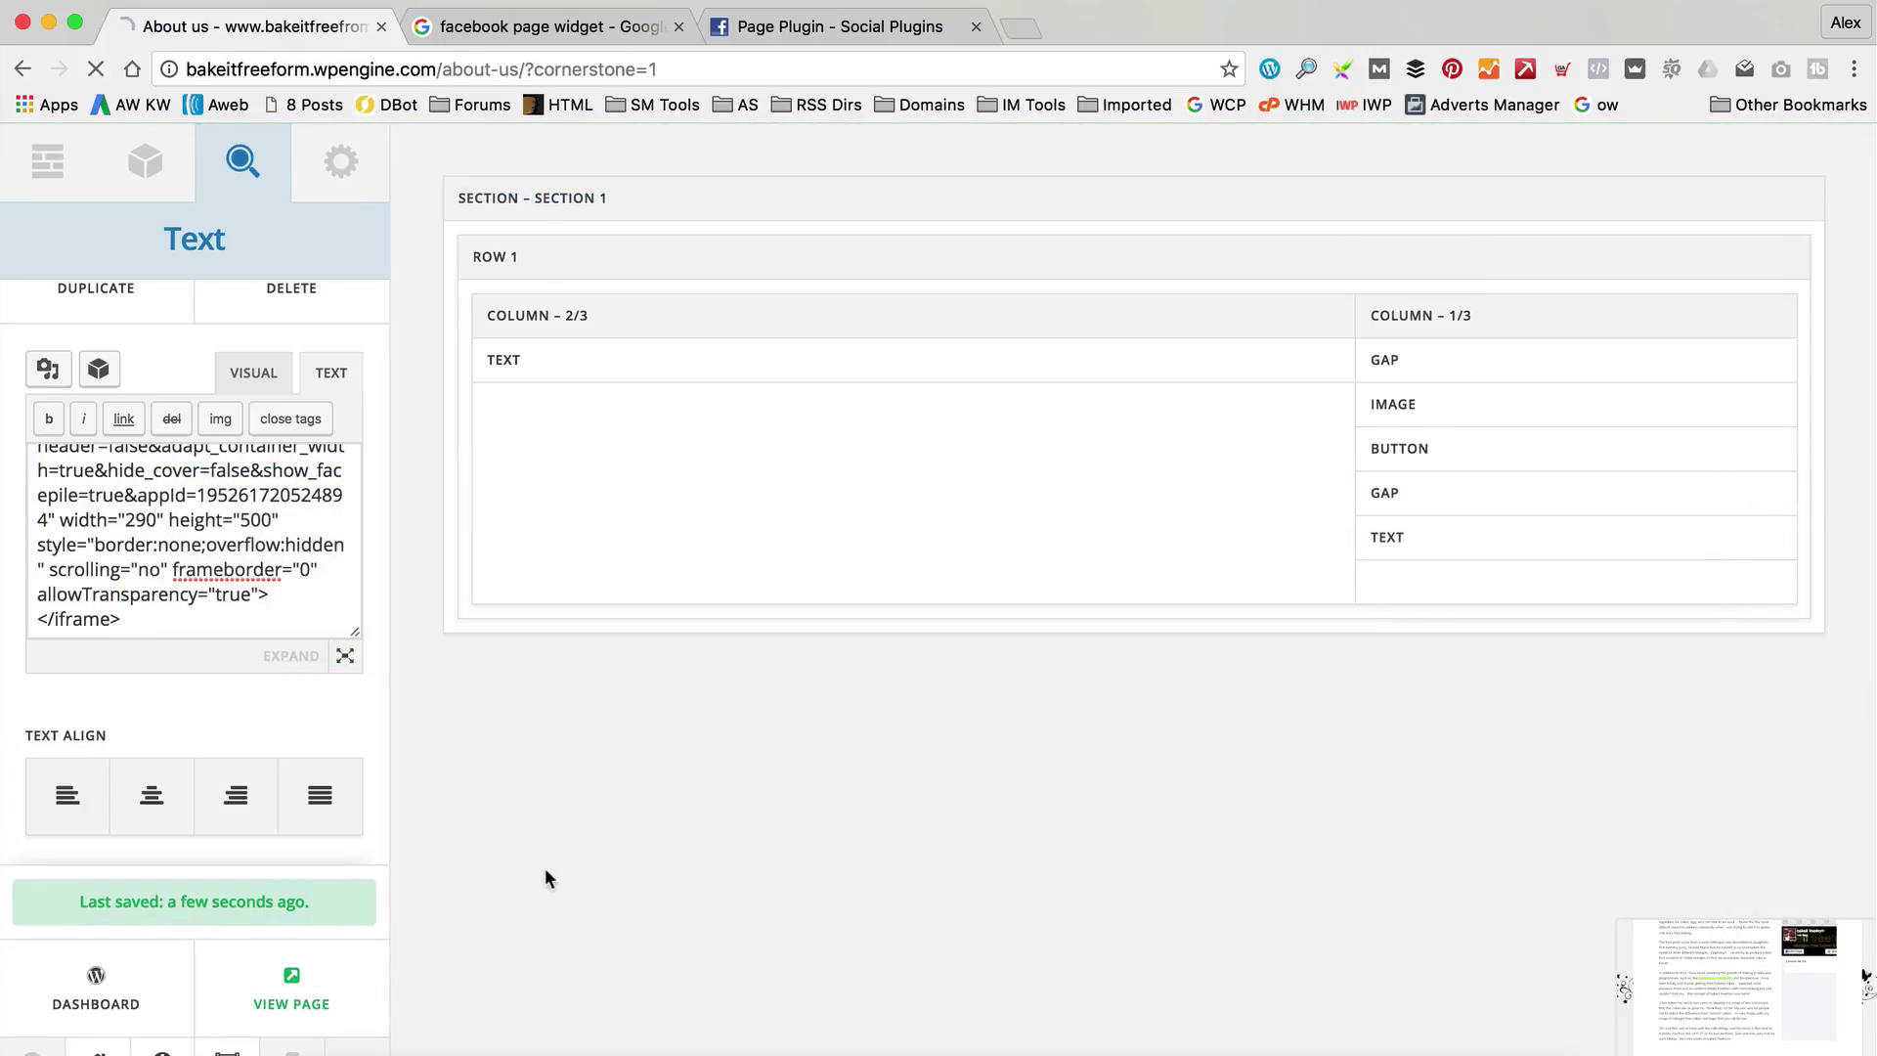
{"action": "scroll", "coordinate": [979, 571], "scroll_direction": "down", "scroll_amount": 4}
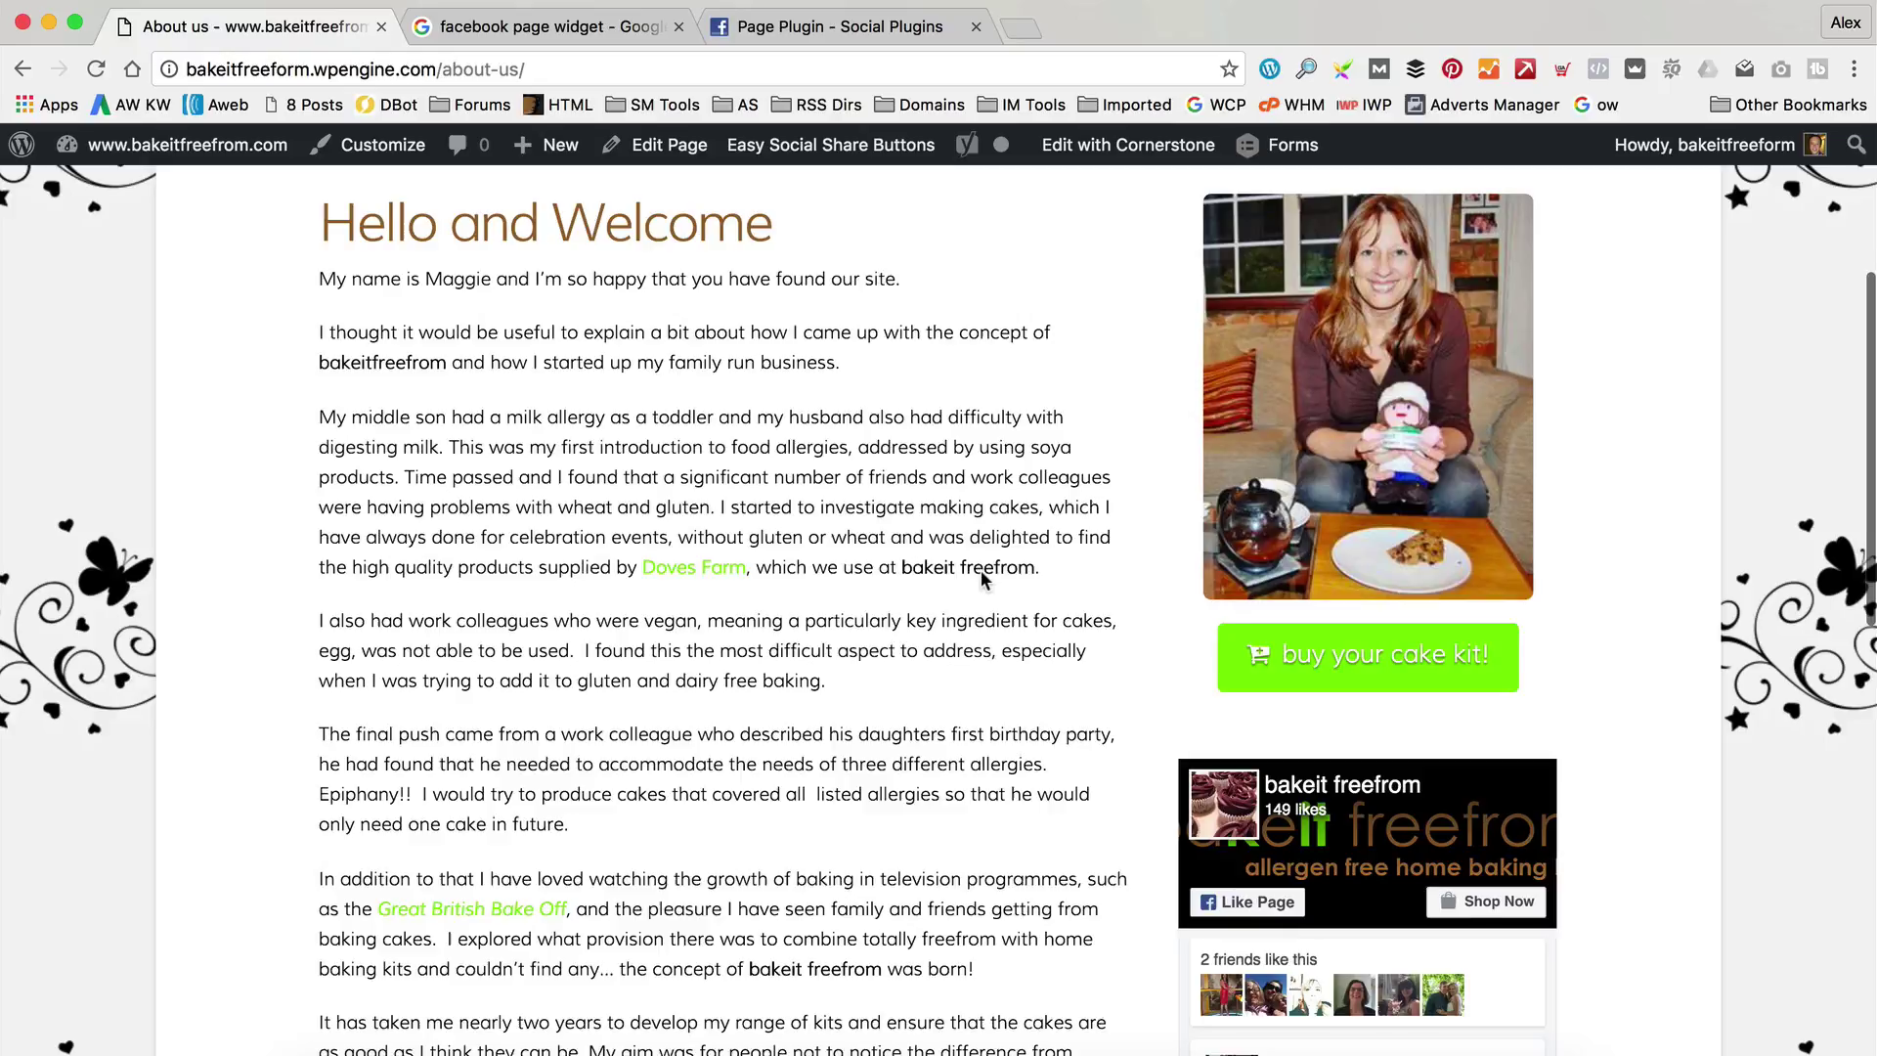